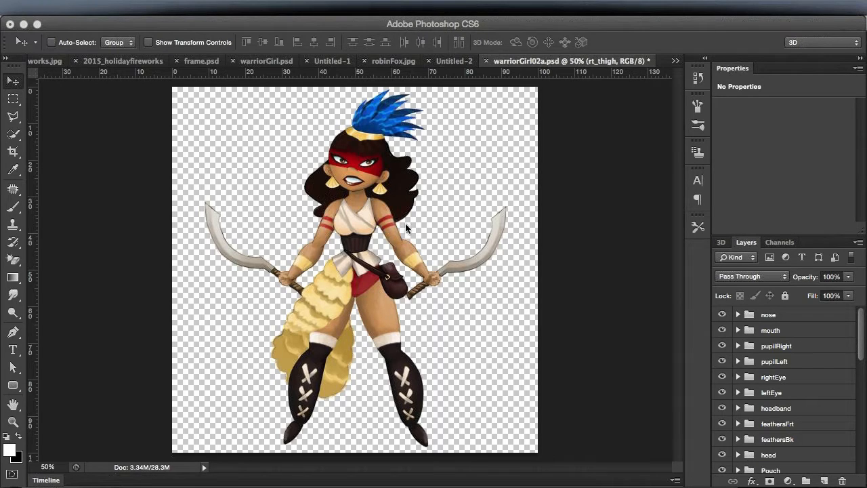
# View the character's head at 100% zoom and toggle the visibility of the nose and mouth groups to identify them.
pyautogui.click(563, 210)
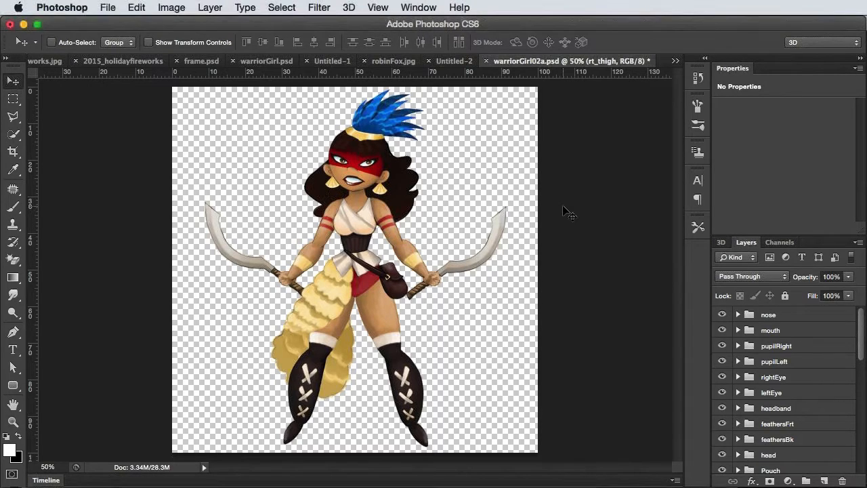
pyautogui.press('super+1')
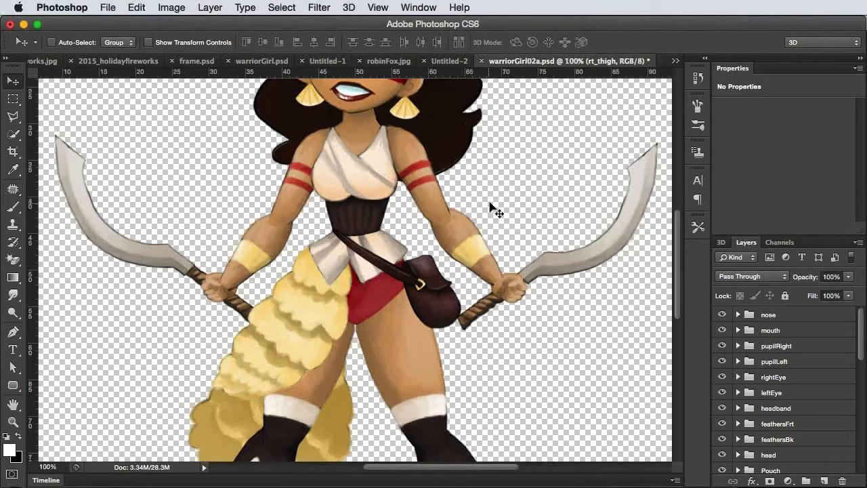
pyautogui.scroll(8, 495, 211)
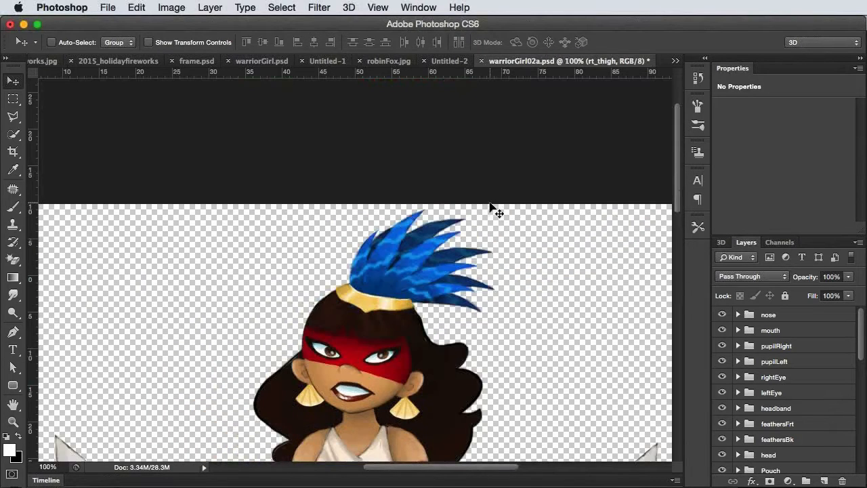
pyautogui.scroll(-1, 494, 212)
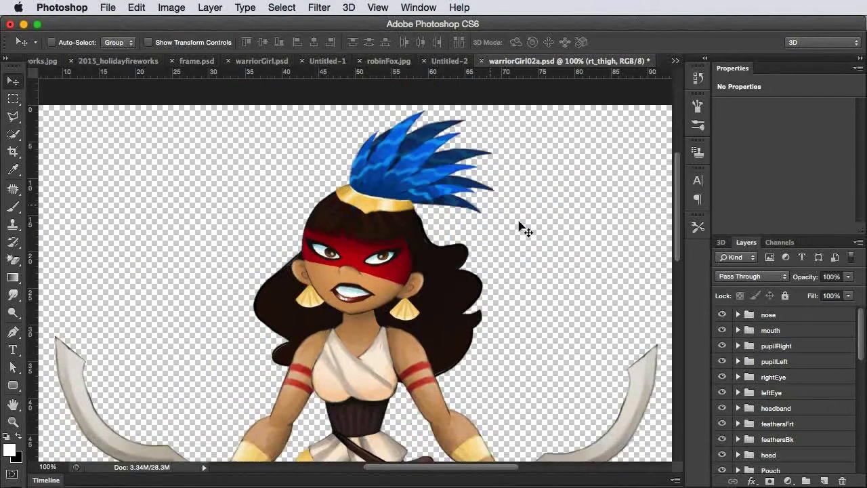
pyautogui.click(723, 315)
pyautogui.click(723, 315)
pyautogui.click(722, 332)
pyautogui.click(722, 332)
# Expand the nose group, move its nose layer out above the group and delete the emptied group.
pyautogui.click(738, 315)
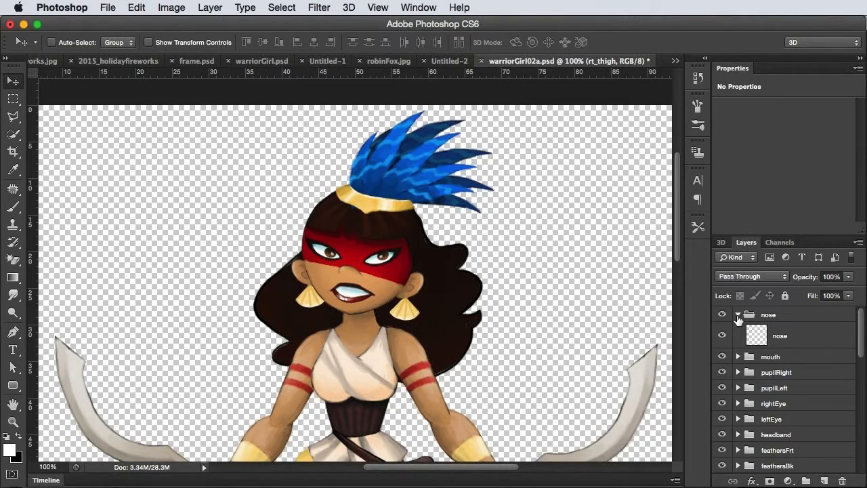
pyautogui.click(797, 335)
pyautogui.moveTo(797, 335); pyautogui.dragTo(798, 313)
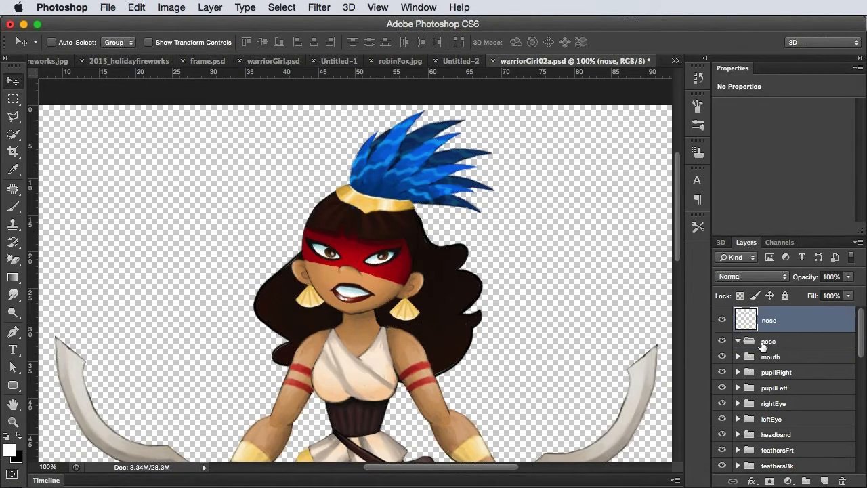
pyautogui.click(775, 342)
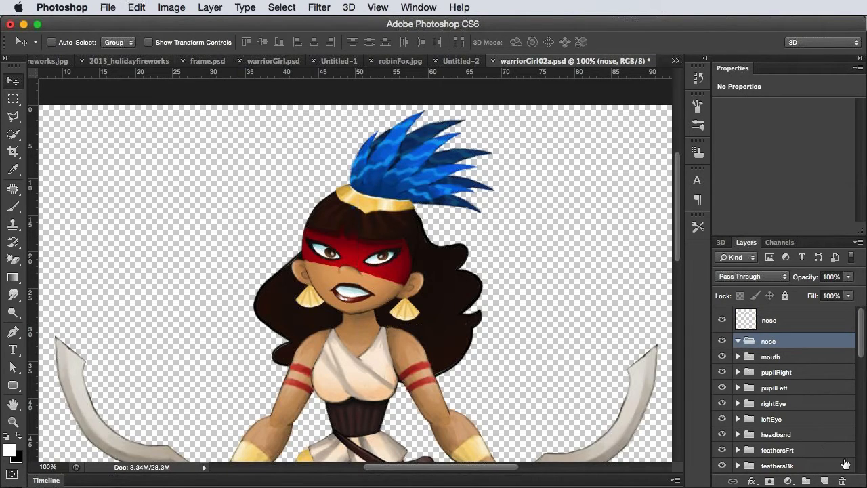
pyautogui.click(842, 480)
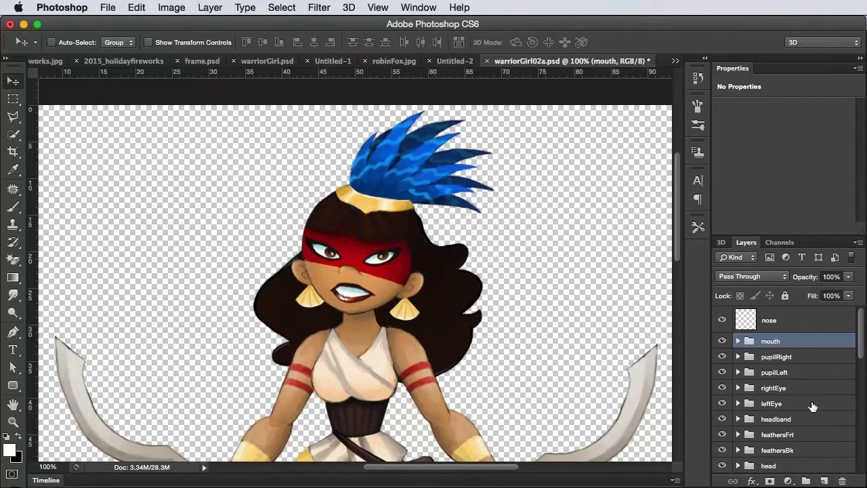
# Undo the removal of the nose group so the nose layer is back inside it.
pyautogui.click(769, 321)
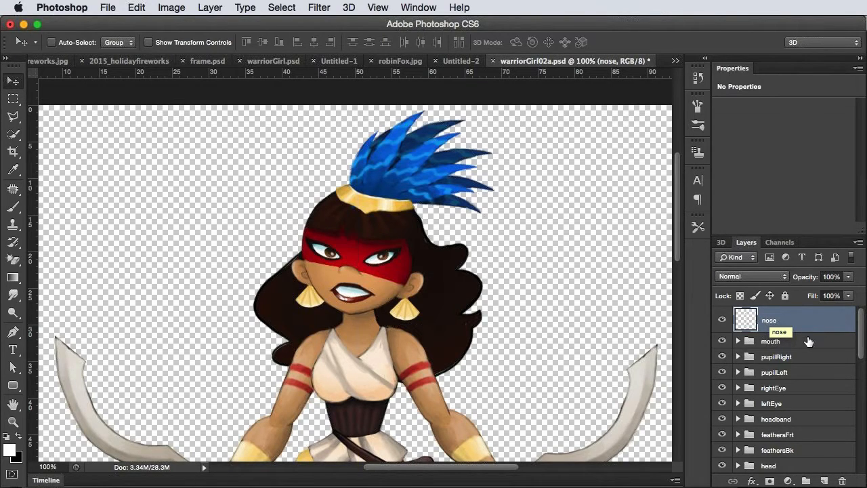
pyautogui.hotkey('alt', ',')
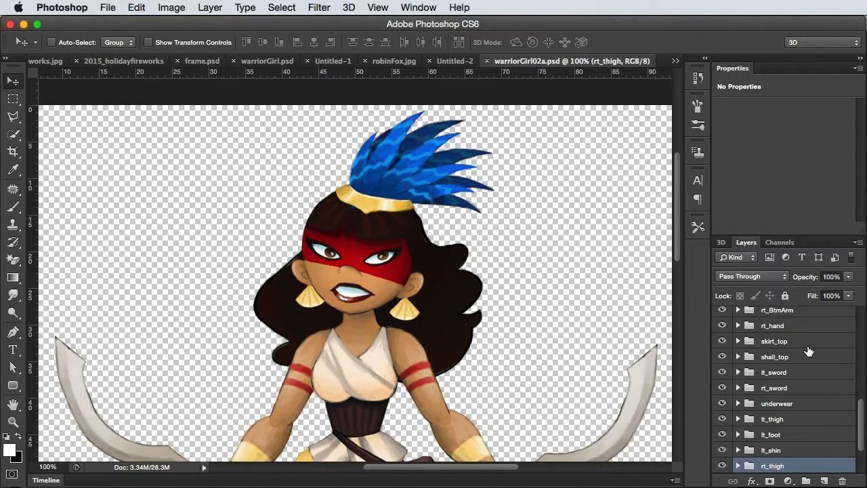
pyautogui.scroll(10, 807, 339)
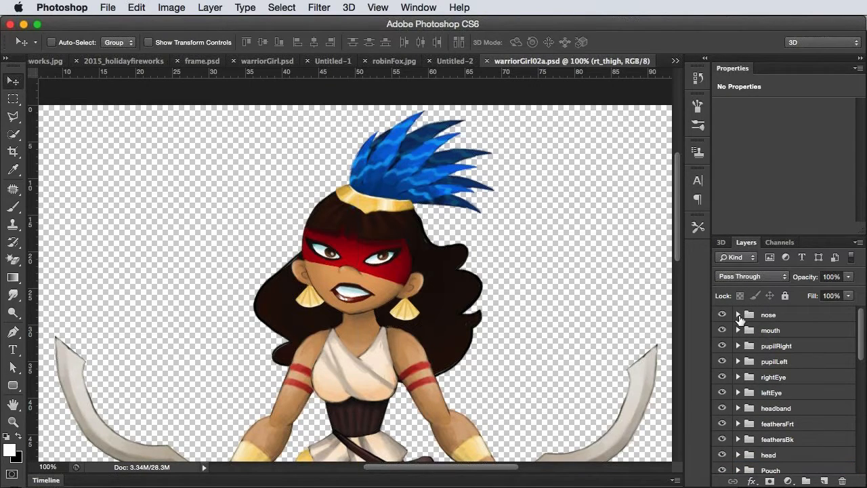
# Examine the nose group's contents and review the remaining body-part groups down to hair.
pyautogui.click(737, 315)
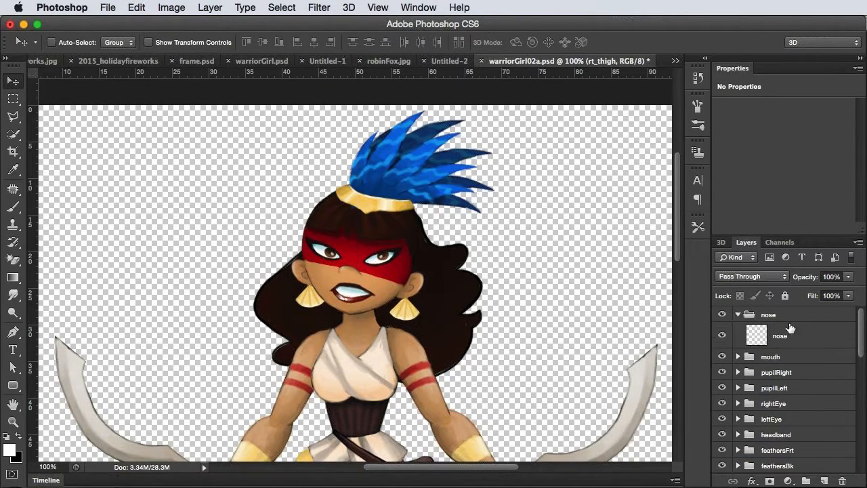
pyautogui.click(738, 316)
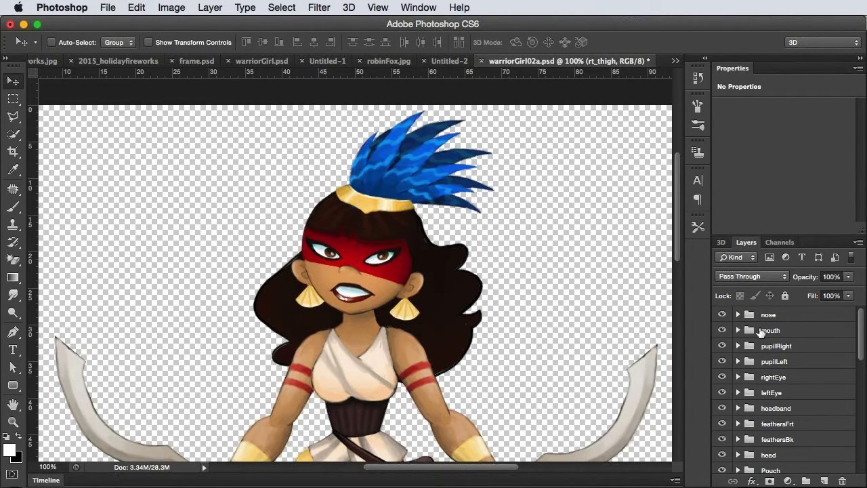
pyautogui.scroll(-3, 762, 355)
pyautogui.scroll(-5, 769, 406)
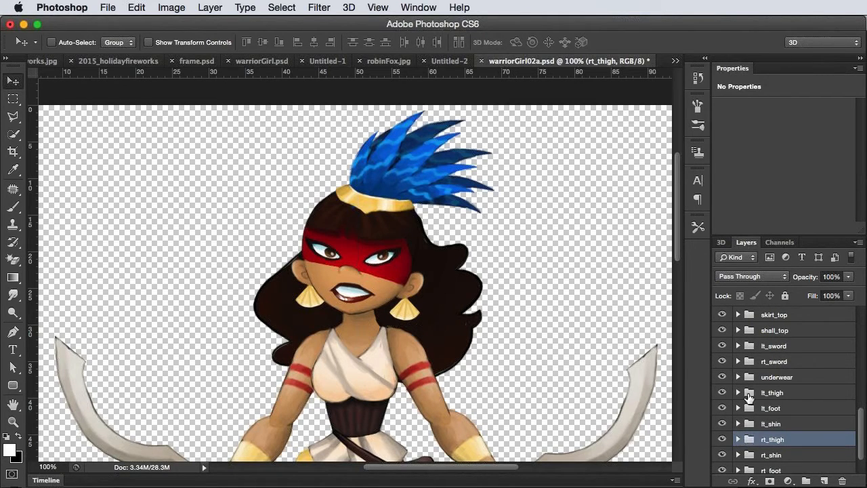
pyautogui.scroll(-1, 746, 447)
pyautogui.scroll(-2, 745, 451)
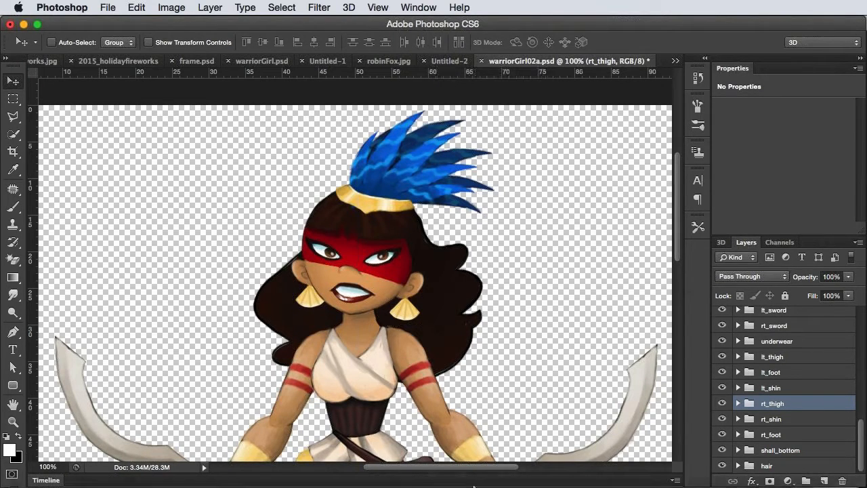
# Switch to Toon Boom Harmony Essentials and rotate the rigged right forearm slightly to try the arm's bones.
pyautogui.moveTo(437, 482)
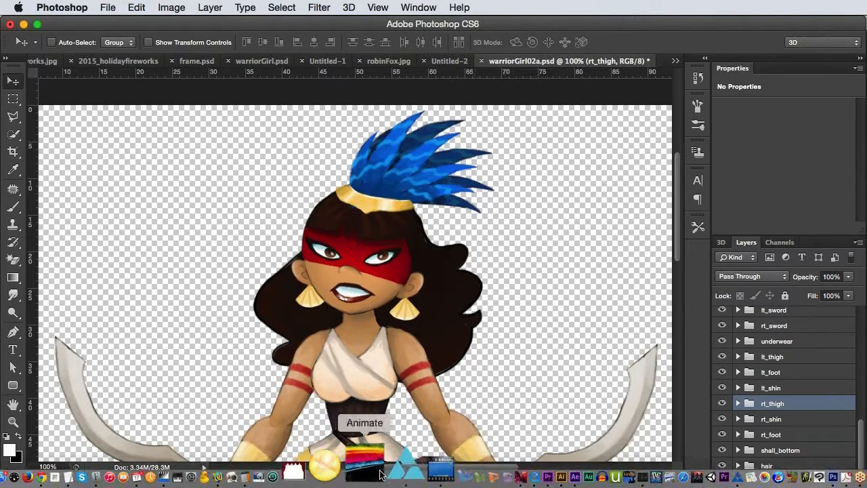
pyautogui.click(366, 467)
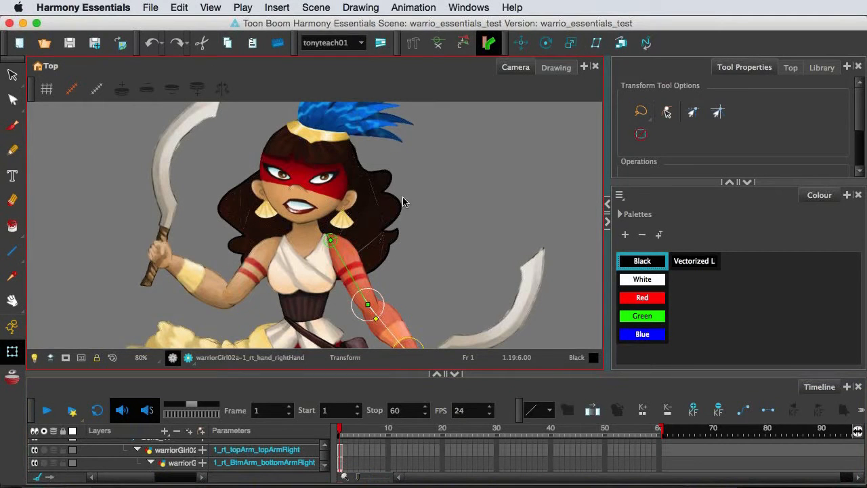
pyautogui.press('space')
pyautogui.moveTo(407, 304); pyautogui.dragTo(377, 279)
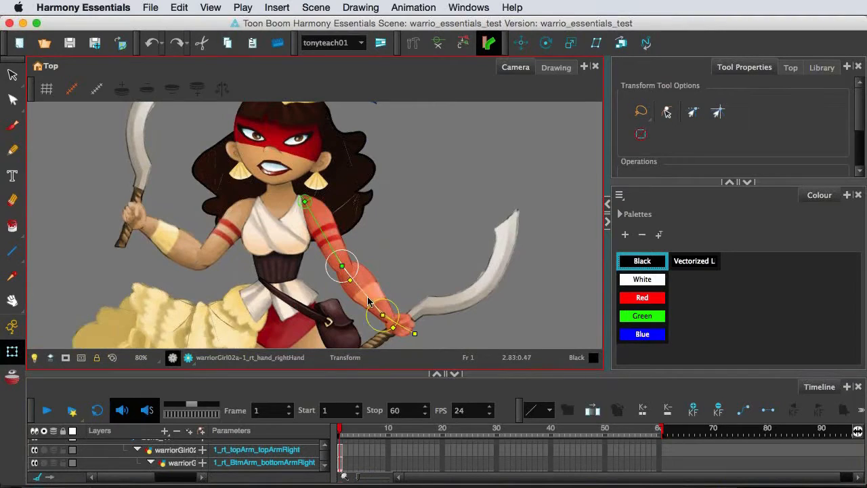
pyautogui.moveTo(372, 301); pyautogui.dragTo(367, 328)
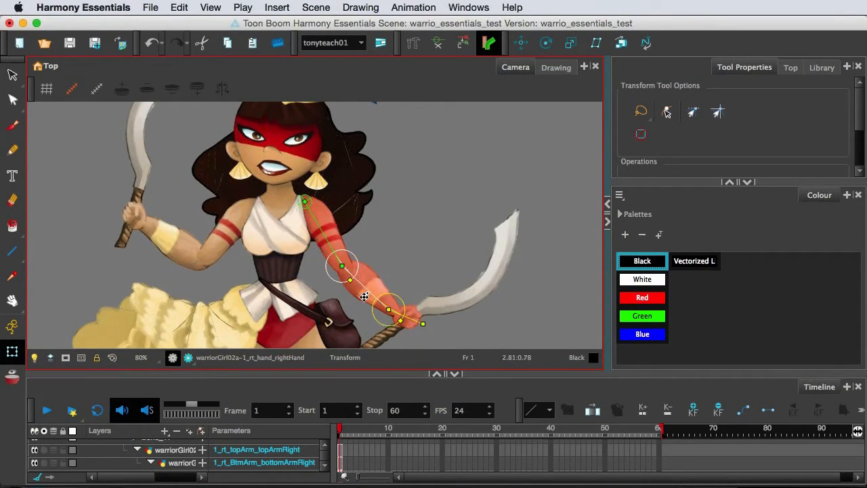
# Enlarge the timeline area and parent the warriorGirl02a_rt_sword layer under Bone_8.
pyautogui.moveTo(271, 373); pyautogui.dragTo(271, 347)
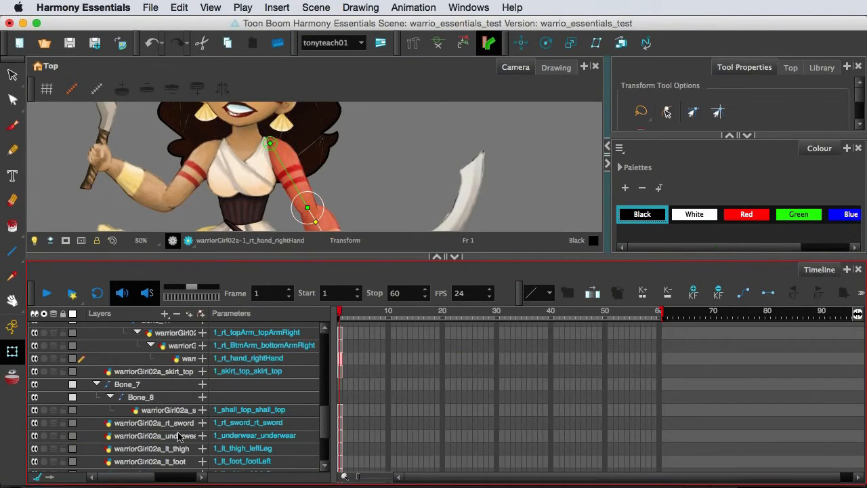
pyautogui.click(122, 423)
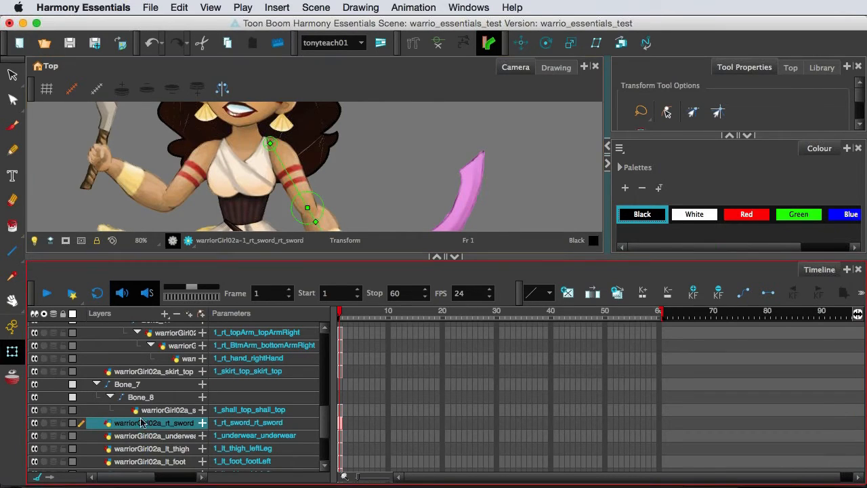
pyautogui.moveTo(126, 423); pyautogui.dragTo(161, 409)
# Select the right sword in the camera view and reposition it so its handle sits at the character's hand.
pyautogui.scroll(-5, 298, 201)
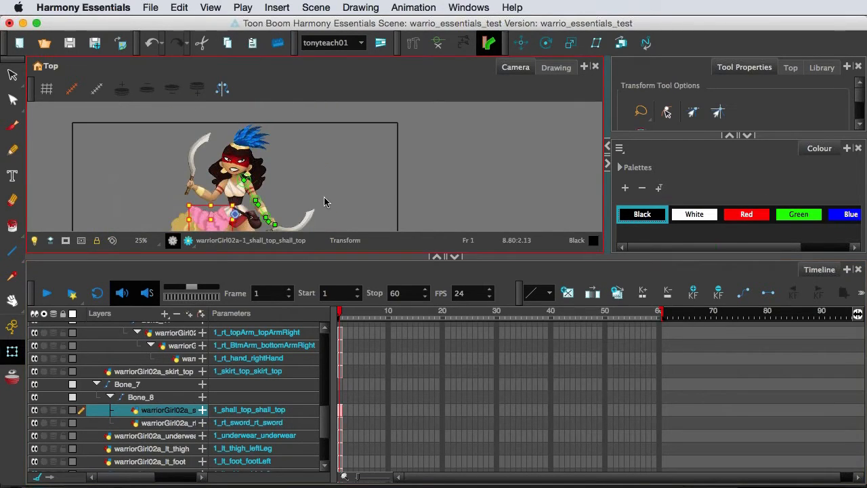
pyautogui.scroll(-3, 298, 201)
pyautogui.hotkey('shift', 't')
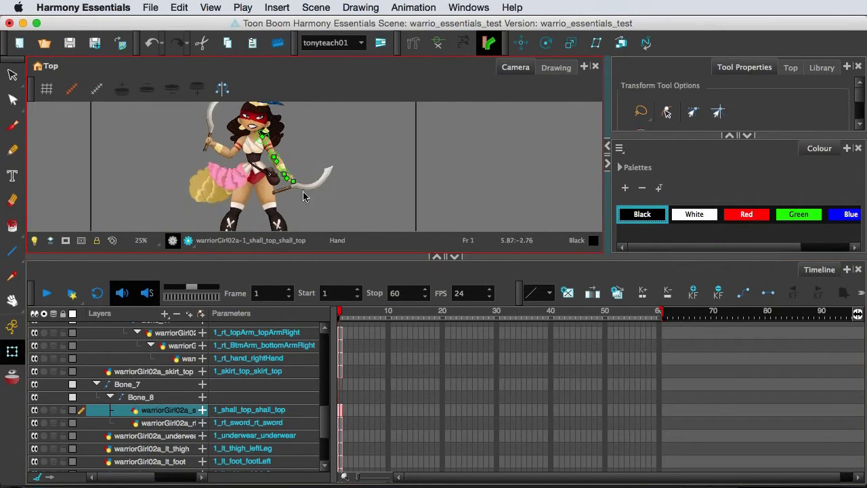
pyautogui.click(304, 181)
pyautogui.moveTo(304, 184); pyautogui.dragTo(302, 172)
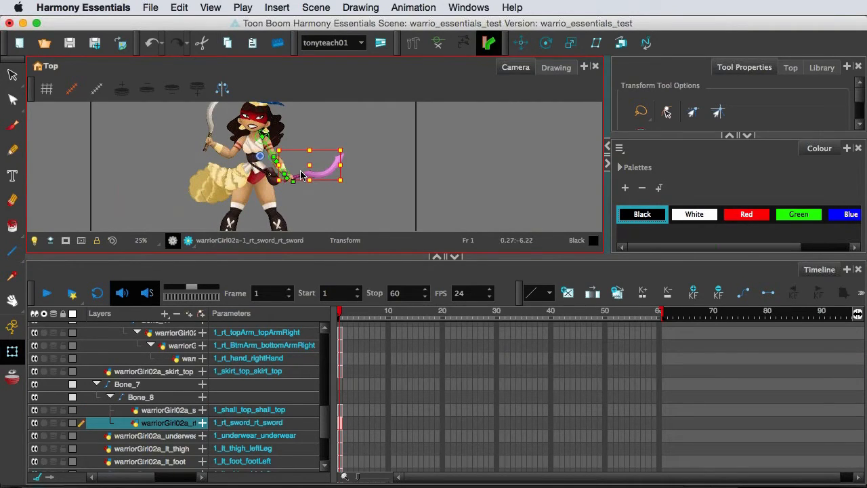
# Select Bone_8 and nudge the right forearm to test whether the sword follows the arm.
pyautogui.click(165, 397)
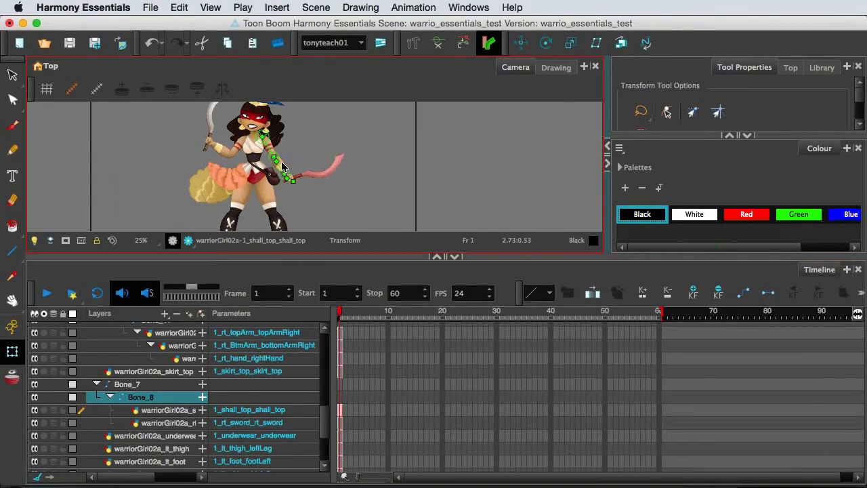
pyautogui.scroll(5, 286, 171)
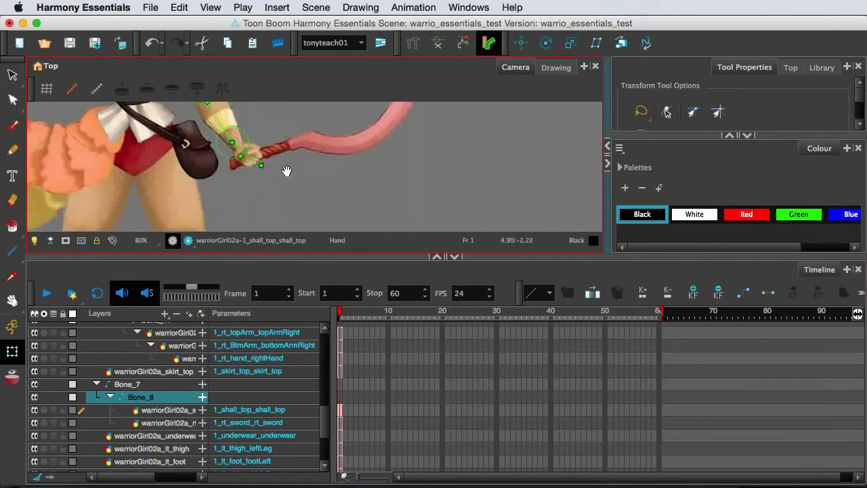
pyautogui.scroll(5, 292, 193)
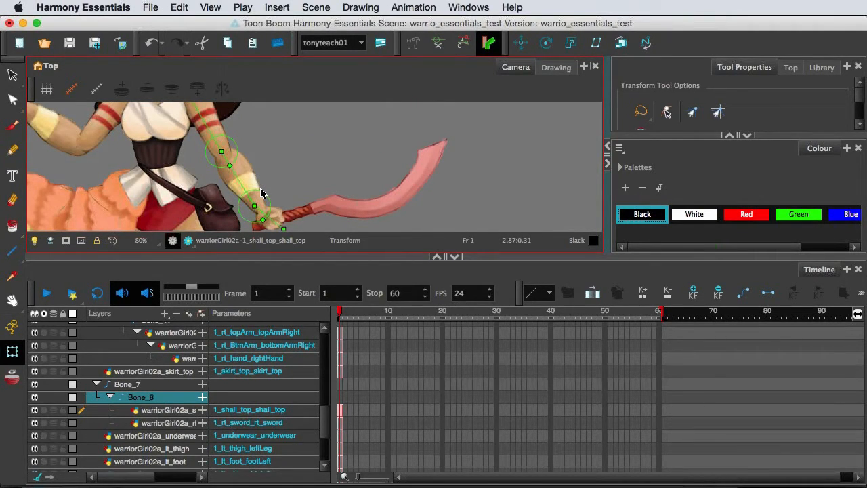
pyautogui.click(242, 181)
pyautogui.moveTo(242, 181); pyautogui.dragTo(237, 183)
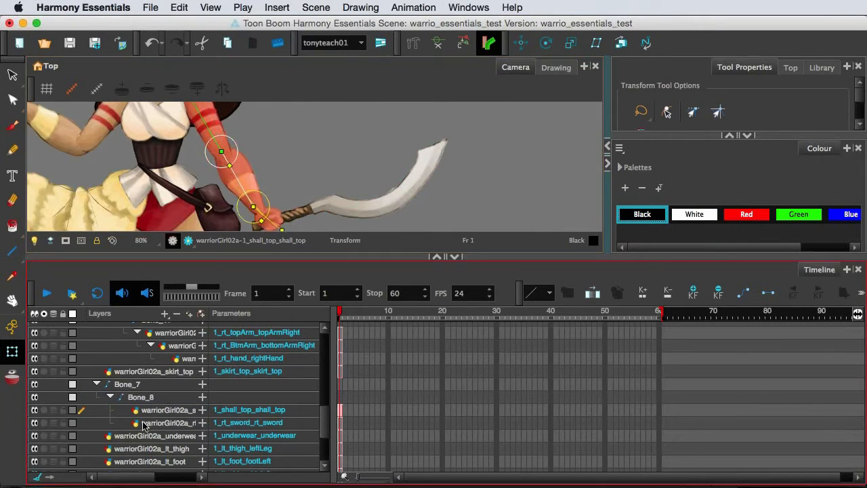
# Parent the rt_sword layer under the shall_top layer and rotate the right forearm to test the attachment.
pyautogui.click(144, 427)
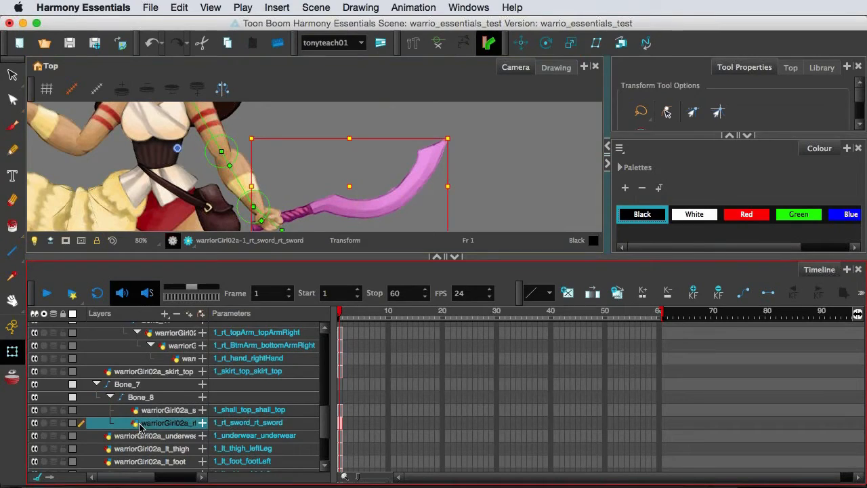
pyautogui.moveTo(151, 417); pyautogui.dragTo(157, 412)
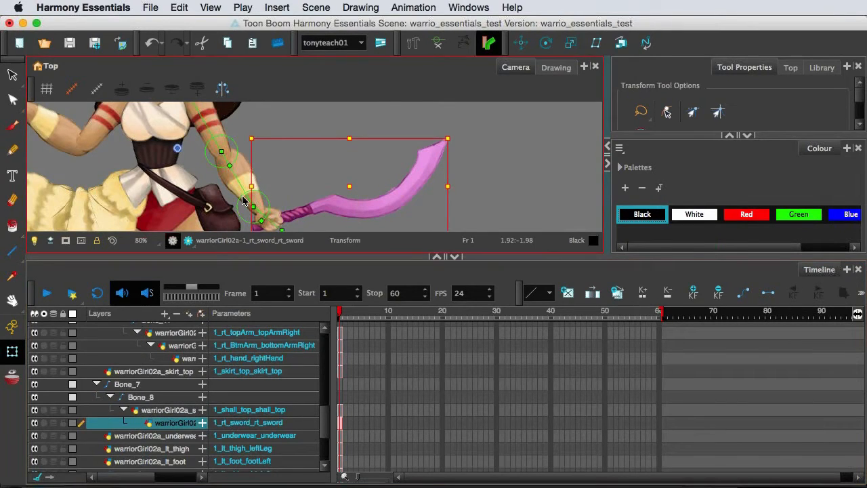
pyautogui.click(244, 196)
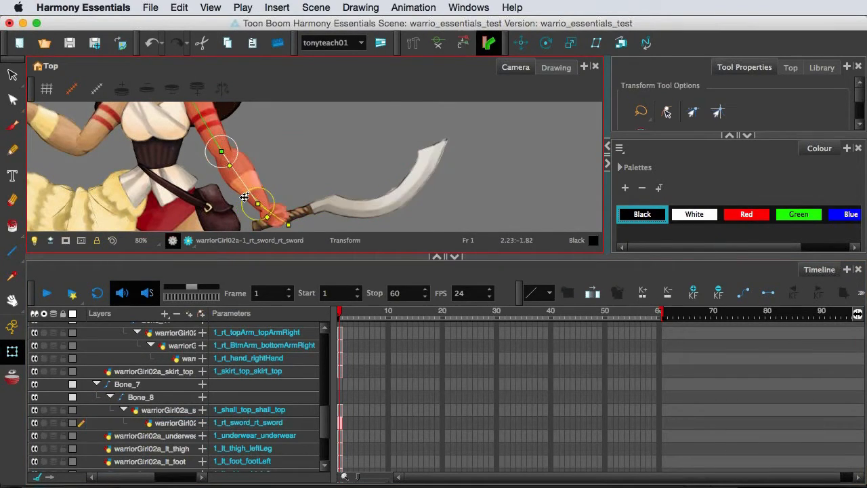
pyautogui.moveTo(245, 197); pyautogui.dragTo(244, 201)
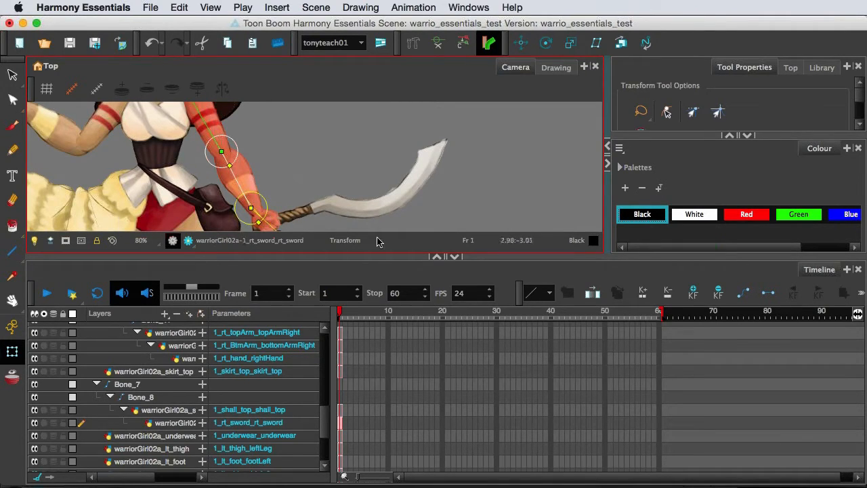
# Create a new scene named warrior_webinar with the HDTV_1080p24 camera size, discarding the changes in the current scene.
pyautogui.moveTo(282, 257); pyautogui.dragTo(287, 269)
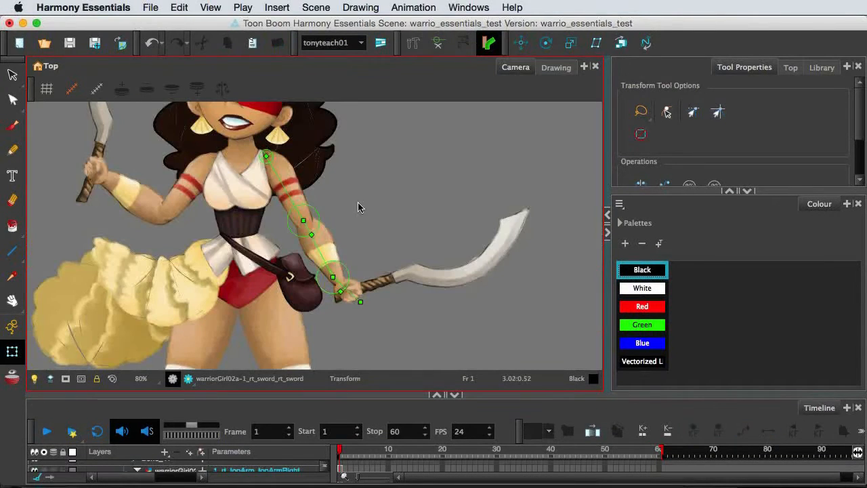
pyautogui.scroll(-4, 358, 208)
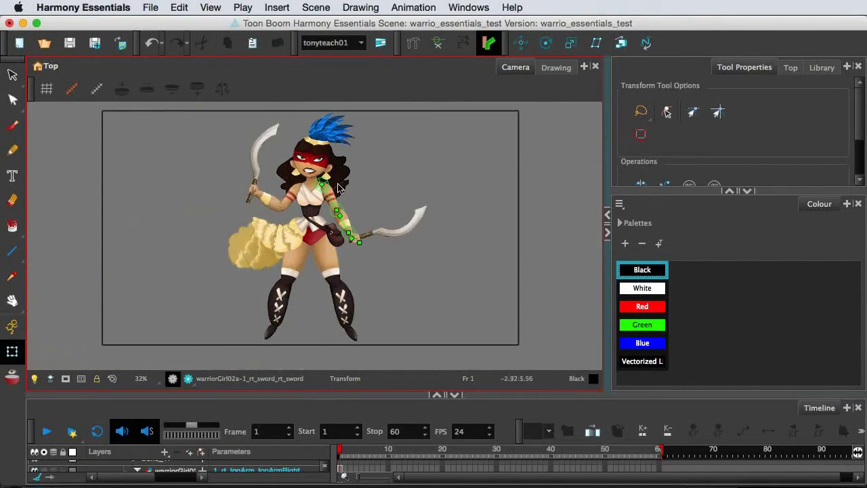
pyautogui.click(150, 8)
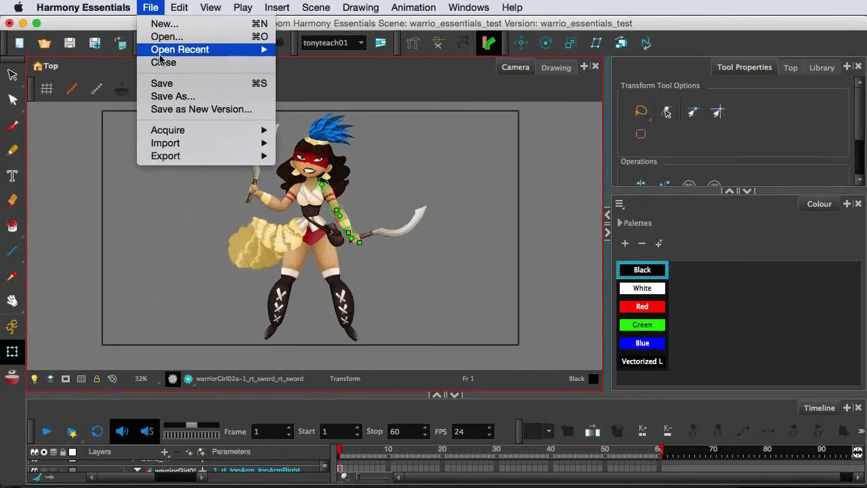
pyautogui.moveTo(161, 50)
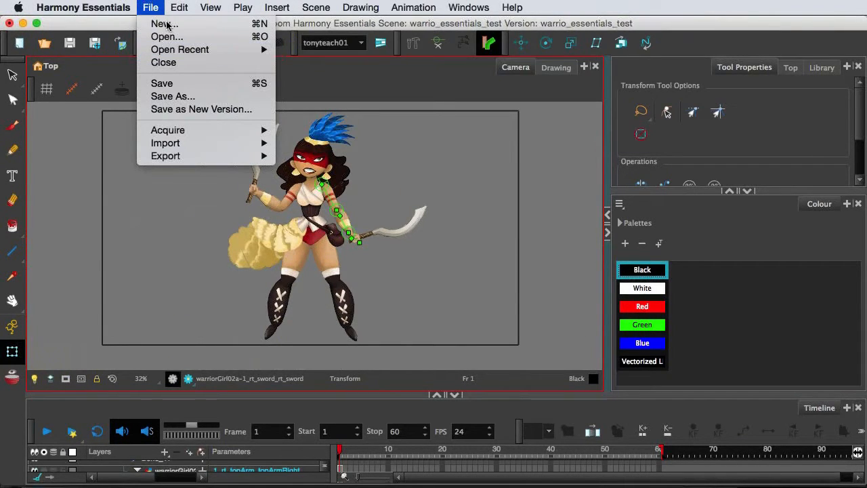
pyautogui.click(166, 25)
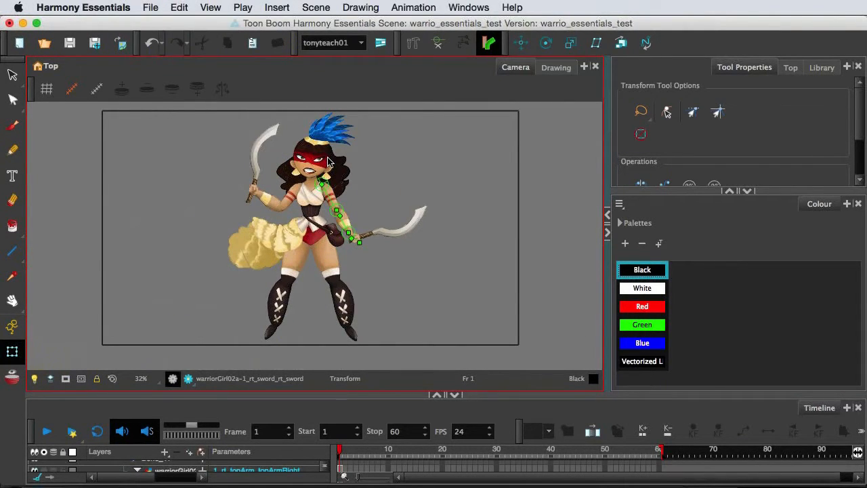
pyautogui.write('w')
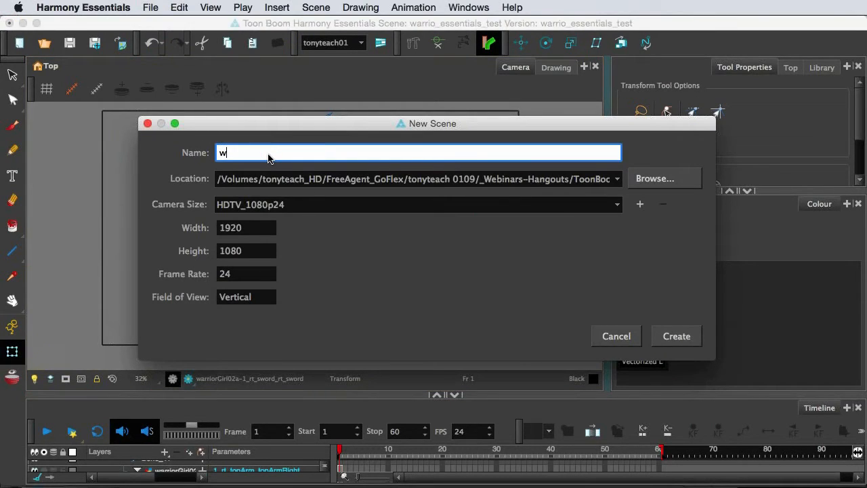
pyautogui.write('arrior_webinar')
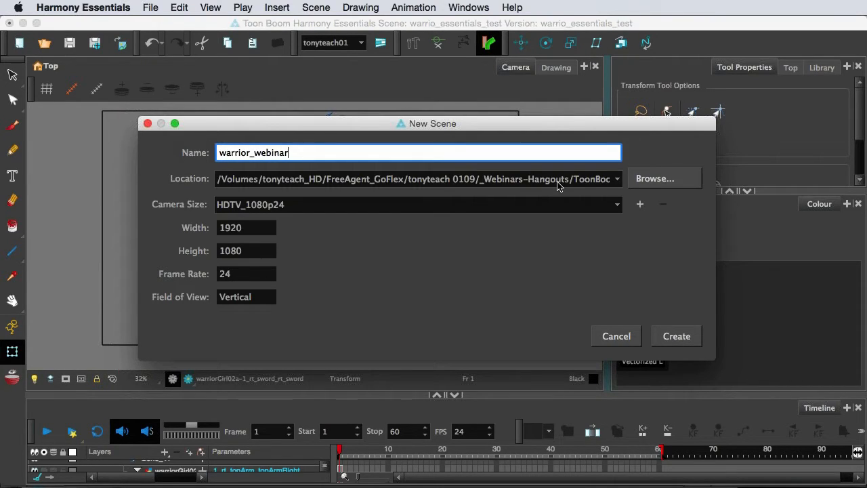
pyautogui.click(663, 340)
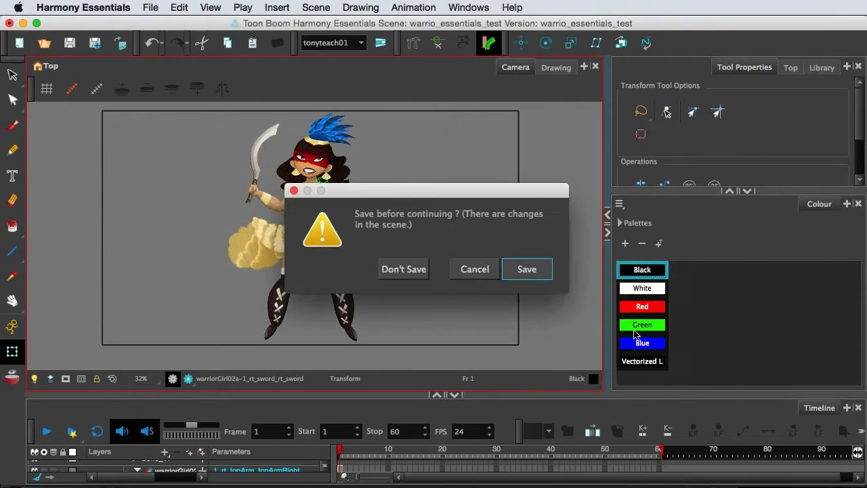
pyautogui.click(404, 269)
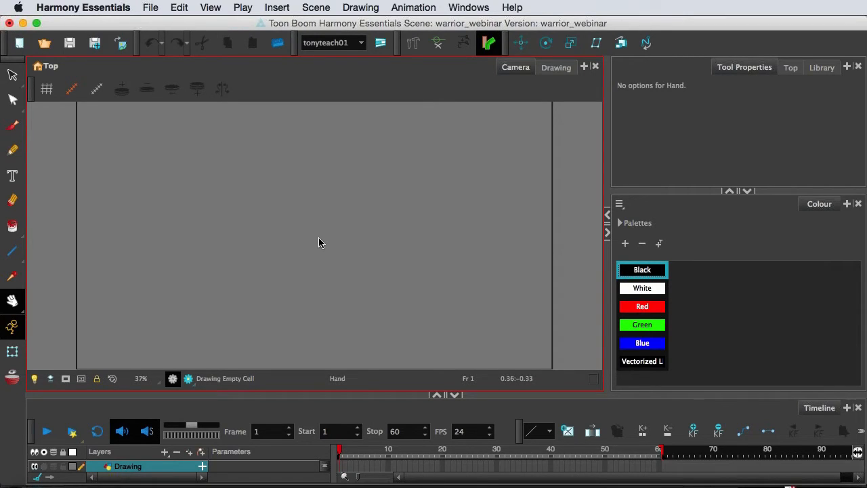
# Start an image import into the empty scene and choose warriorGirl02a.psd as the file.
pyautogui.scroll(-1, 319, 242)
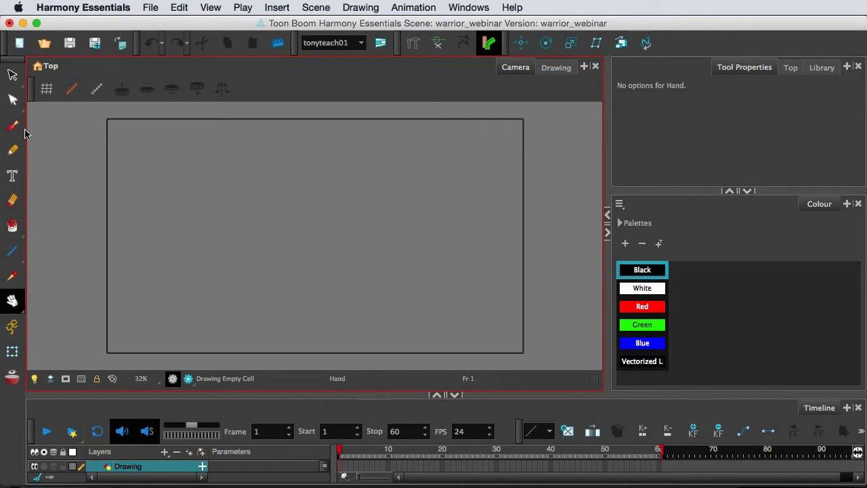
pyautogui.click(120, 46)
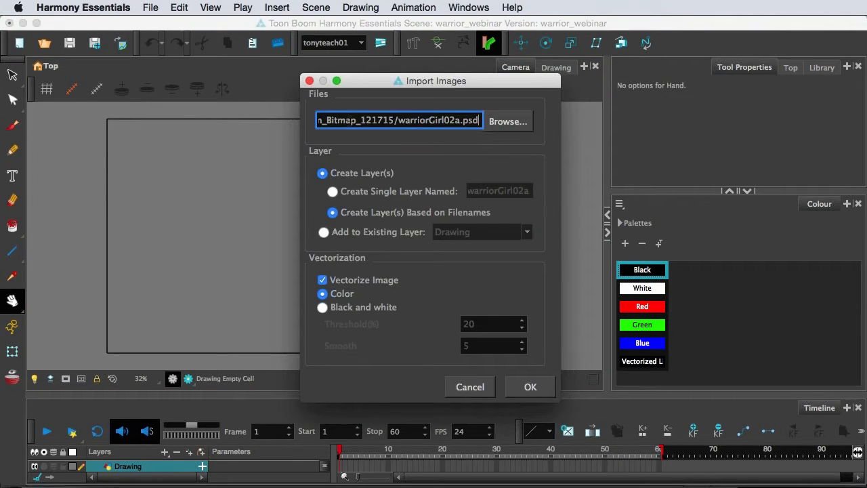
pyautogui.moveTo(329, 120); pyautogui.dragTo(392, 122)
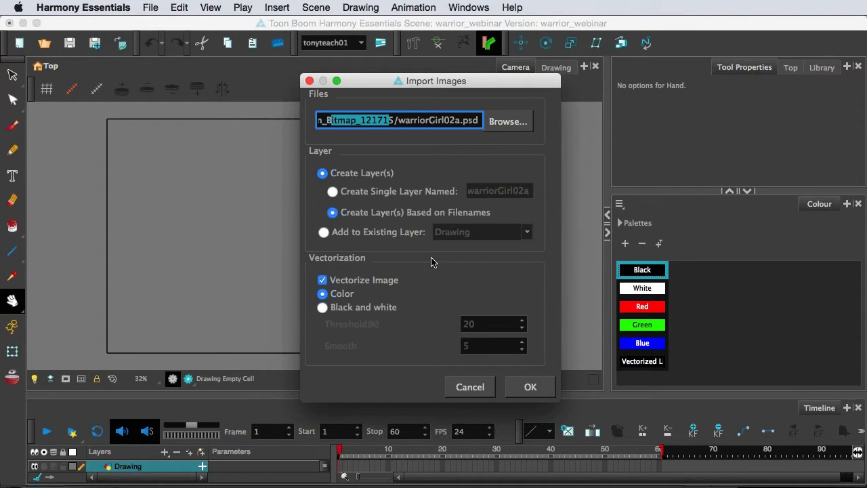
# Switch to Photoshop and revert warriorGirl02a.psd to its last saved version.
pyautogui.moveTo(781, 479)
pyautogui.click(779, 478)
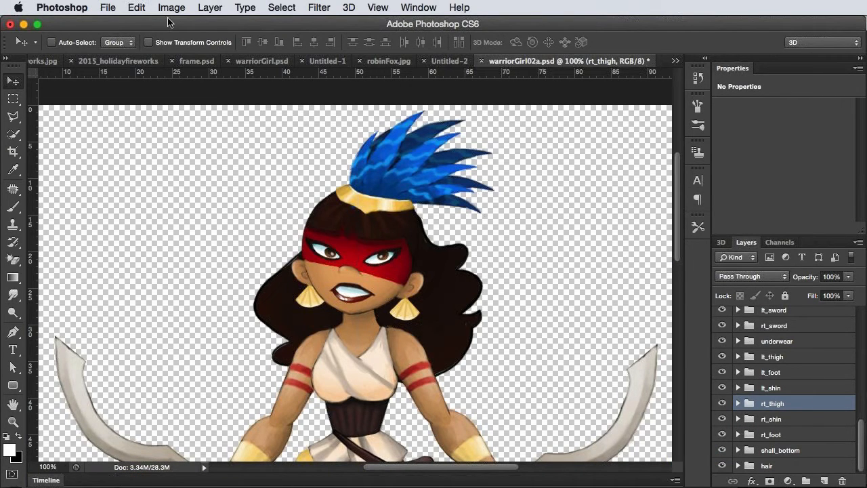
pyautogui.click(102, 7)
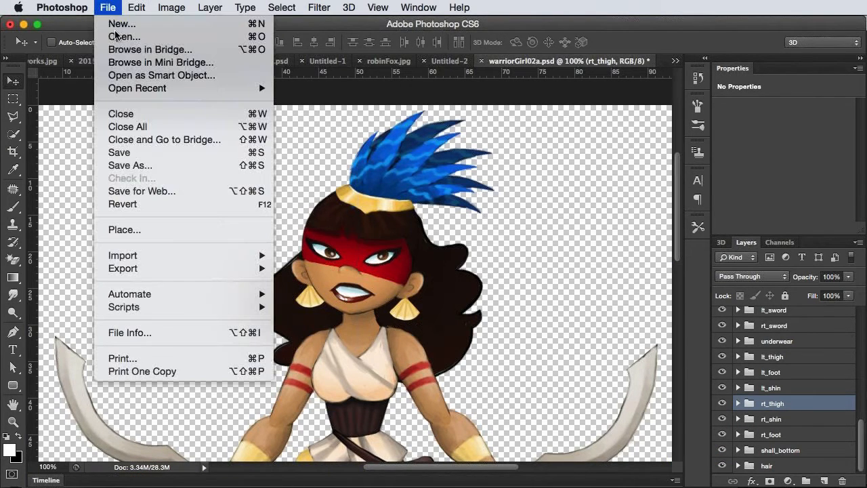
pyautogui.click(139, 205)
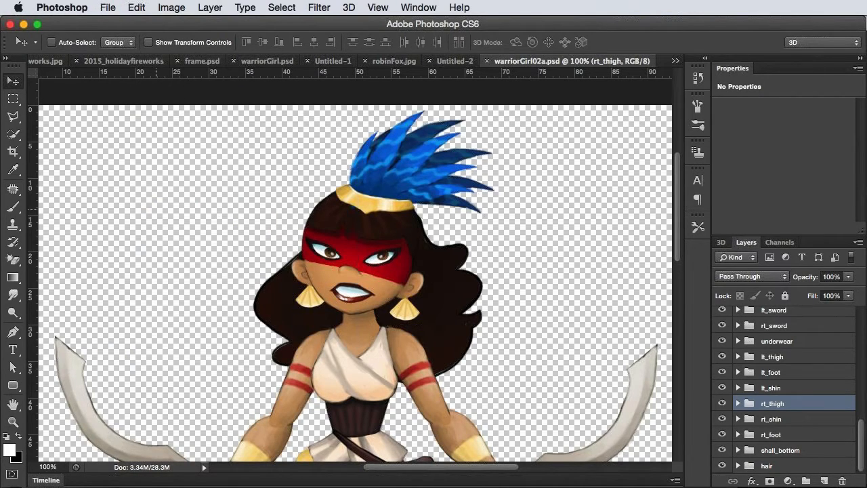
# Return to Harmony Essentials and accept the import options with layers based on filenames and Vectorize Image in Color.
pyautogui.moveTo(705, 481)
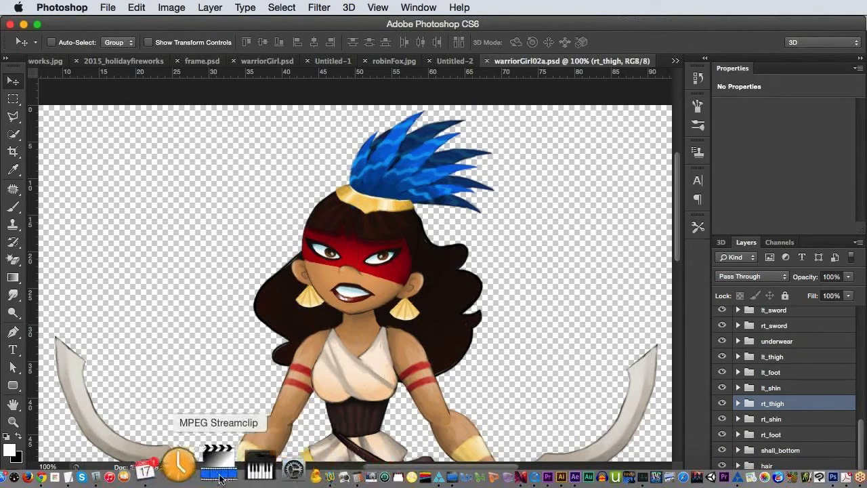
pyautogui.click(380, 482)
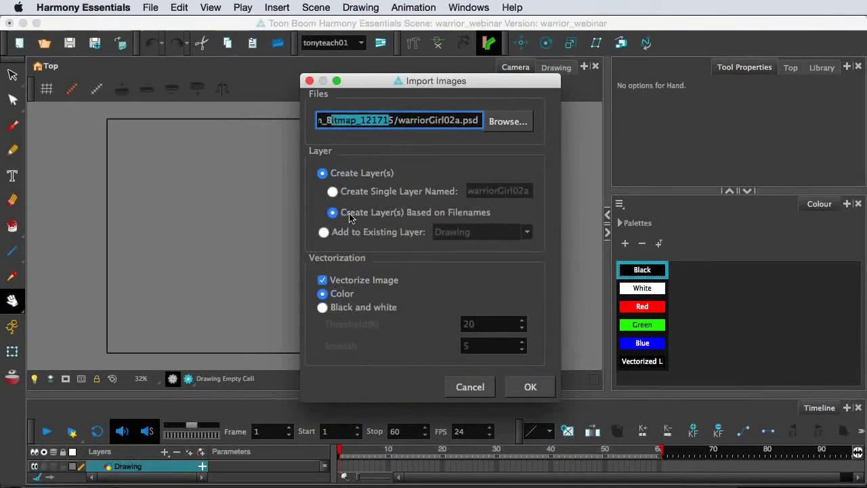
pyautogui.moveTo(441, 215)
pyautogui.click(323, 280)
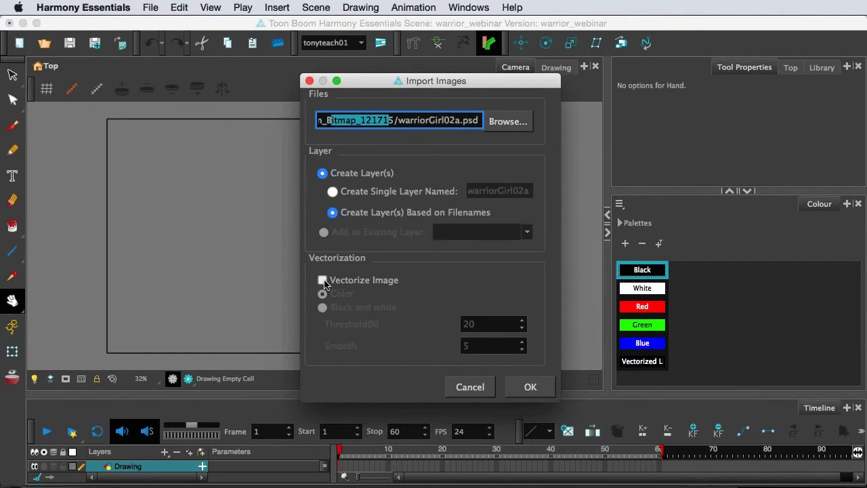
pyautogui.click(324, 280)
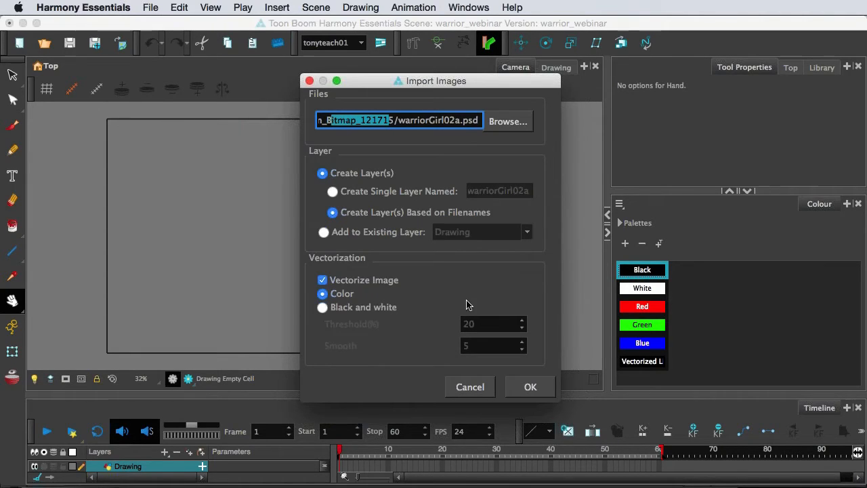
pyautogui.click(514, 385)
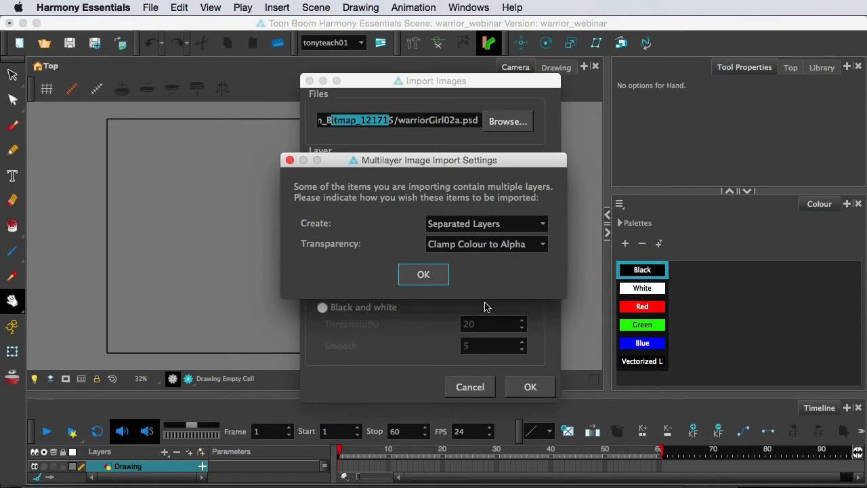
# Import the multilayer image as Separated Layers with Straight transparency.
pyautogui.click(465, 229)
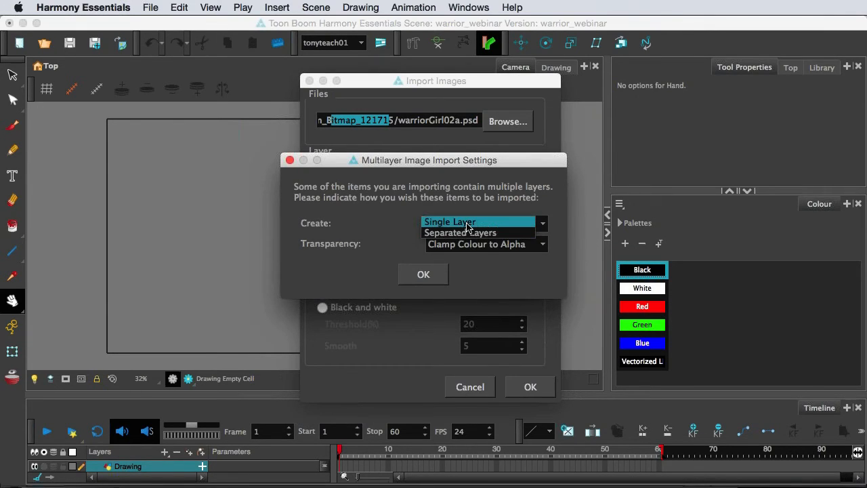
pyautogui.click(465, 232)
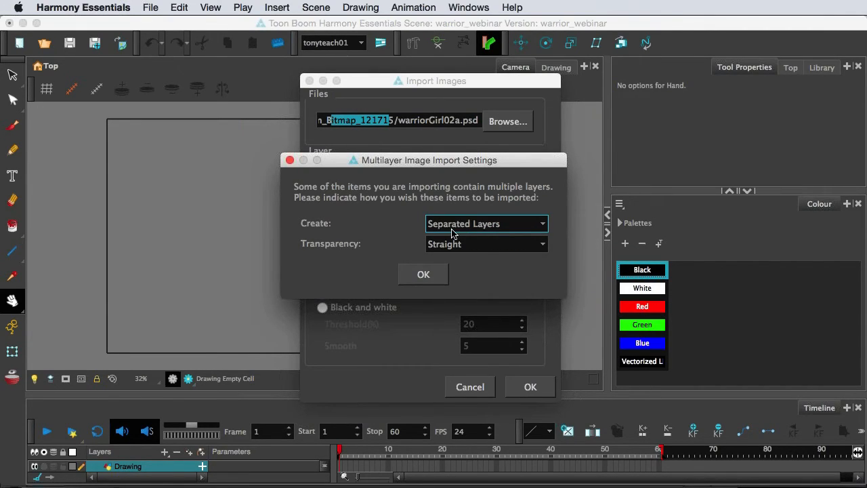
pyautogui.click(443, 245)
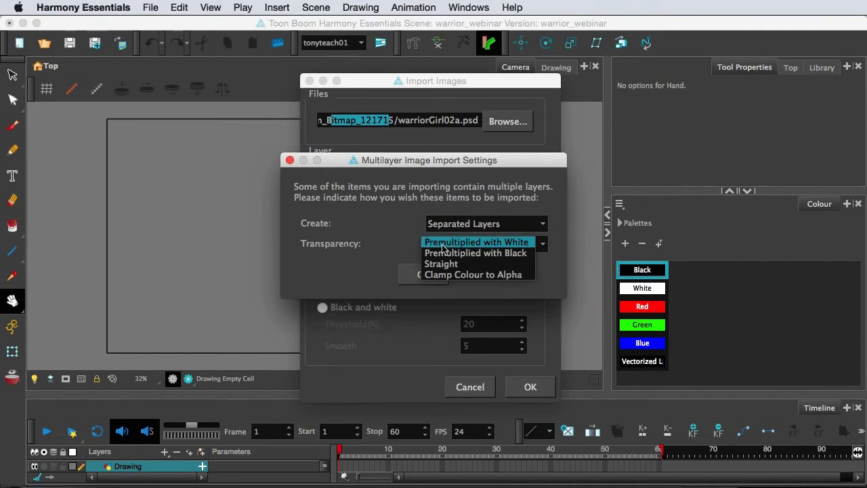
pyautogui.click(447, 264)
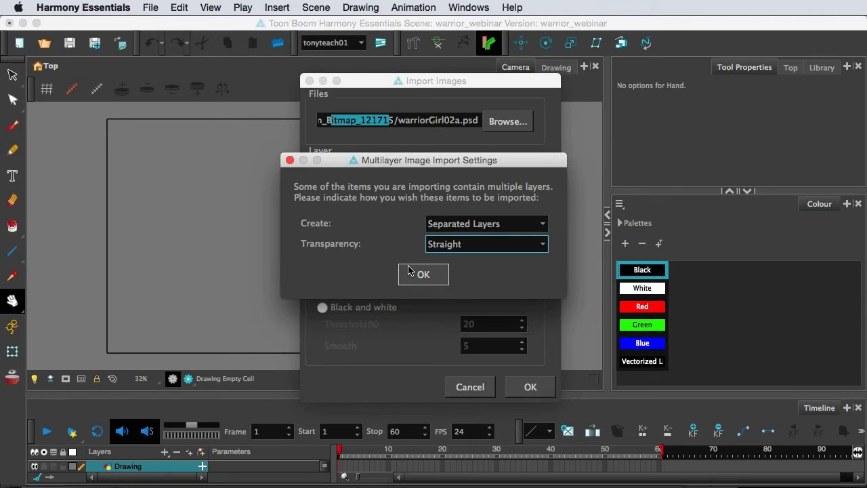
pyautogui.click(416, 274)
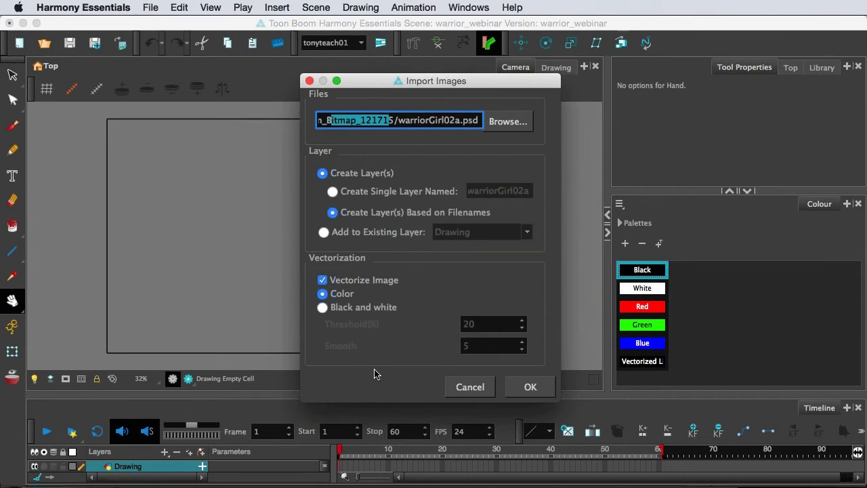
pyautogui.press('Return')
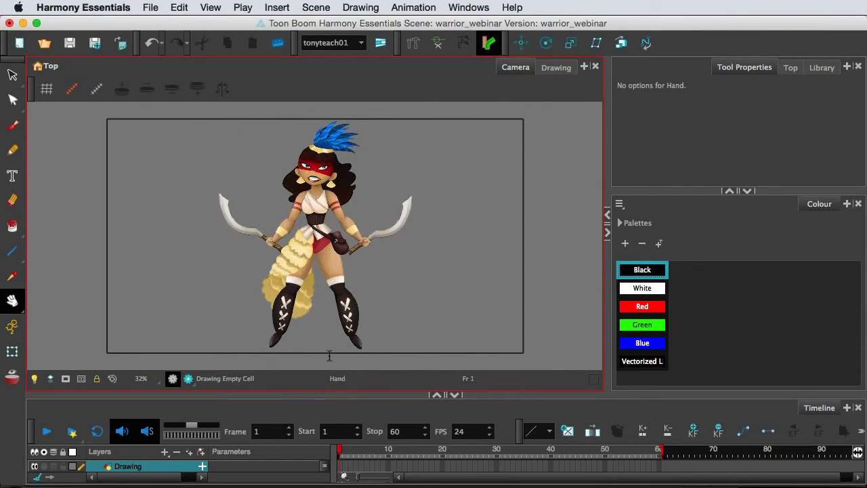
# Examine the imported warriorGirl02a layers in the timeline and the assembled character up close in the camera view.
pyautogui.click(243, 419)
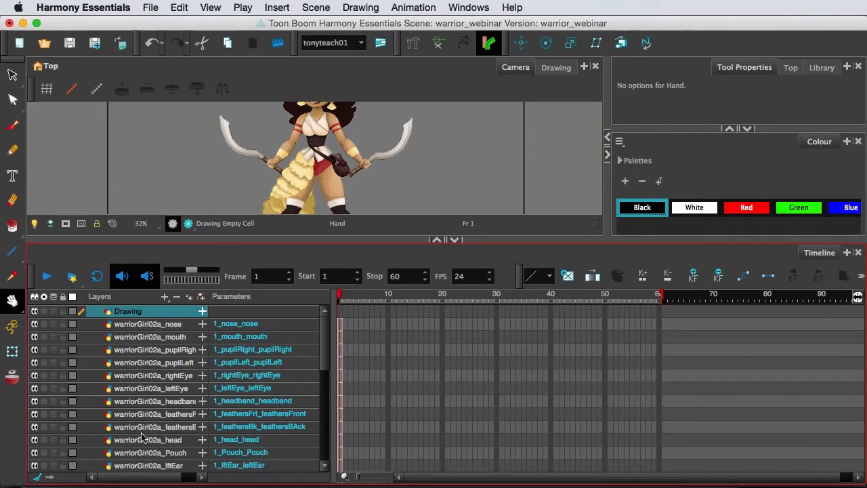
pyautogui.scroll(-3, 139, 434)
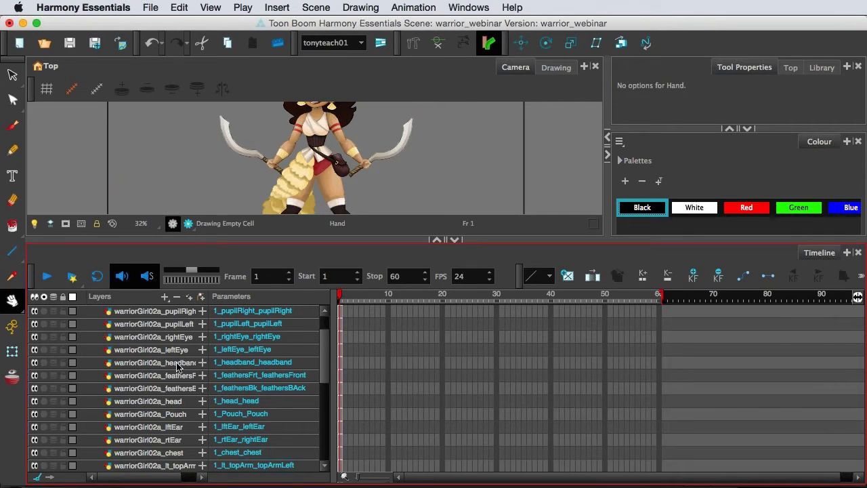
pyautogui.moveTo(325, 358)
pyautogui.mouseDown()
pyautogui.moveTo(326, 433)
pyautogui.moveTo(315, 325)
pyautogui.mouseUp()
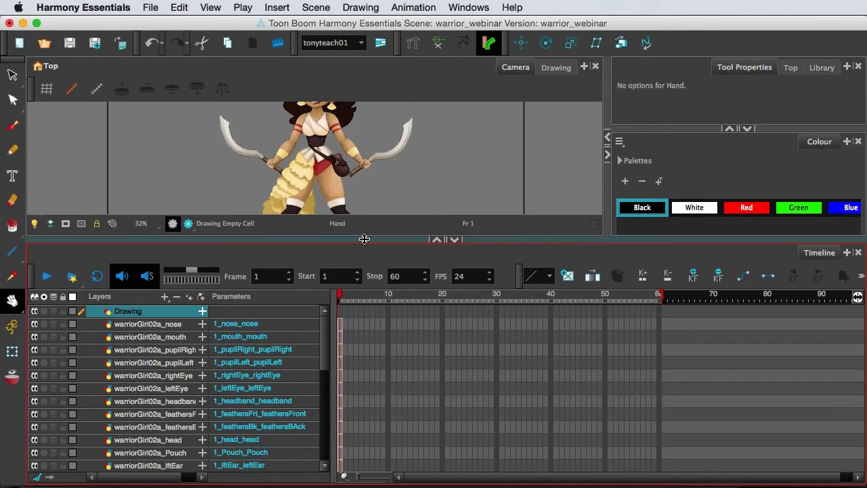
pyautogui.moveTo(365, 240); pyautogui.dragTo(364, 342)
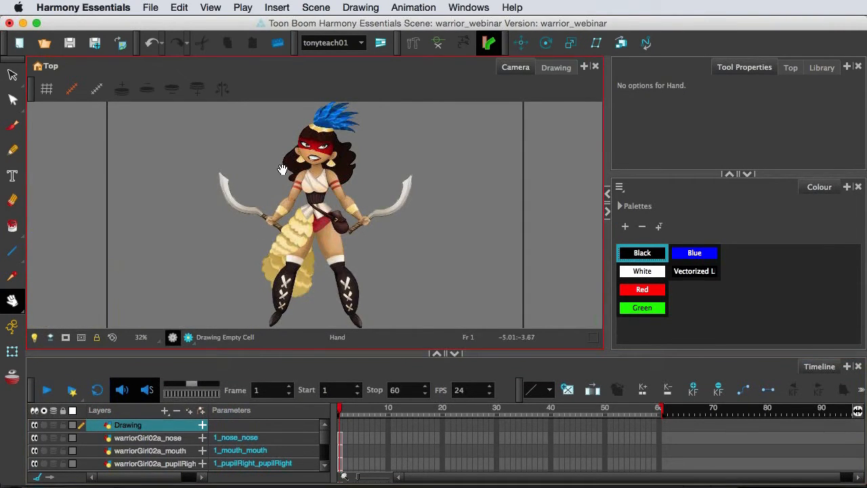
pyautogui.scroll(1, 337, 196)
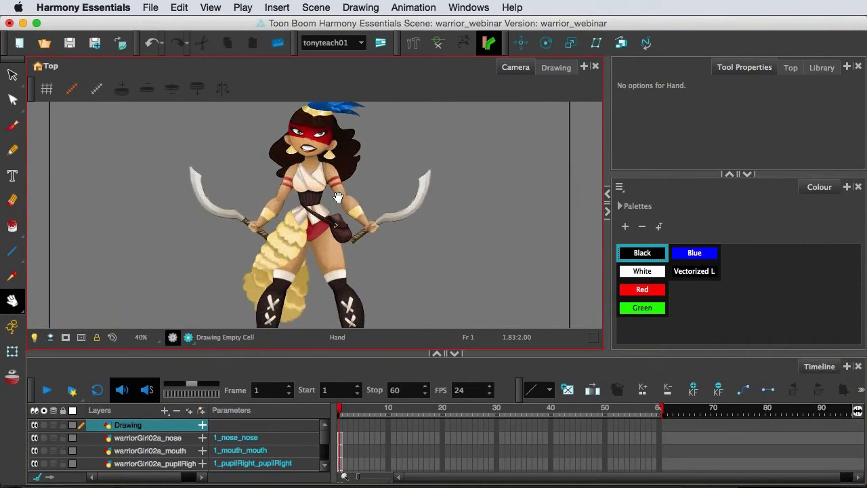
pyautogui.scroll(3, 337, 197)
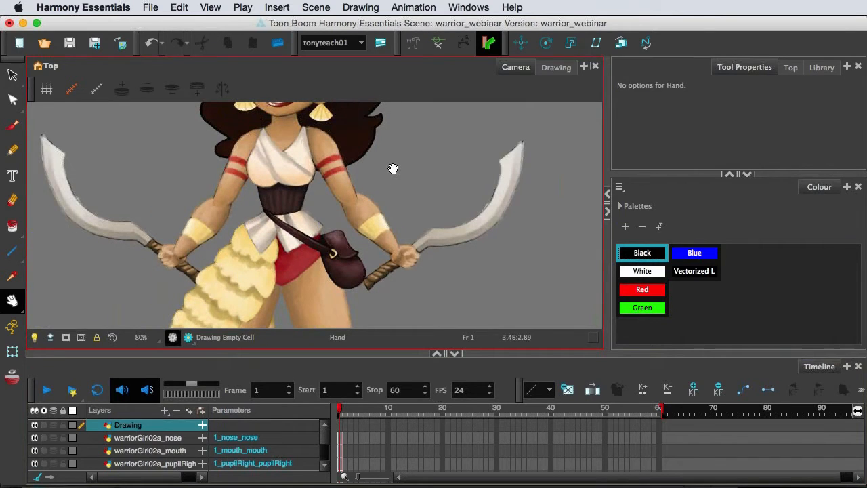
pyautogui.moveTo(392, 168); pyautogui.dragTo(340, 265)
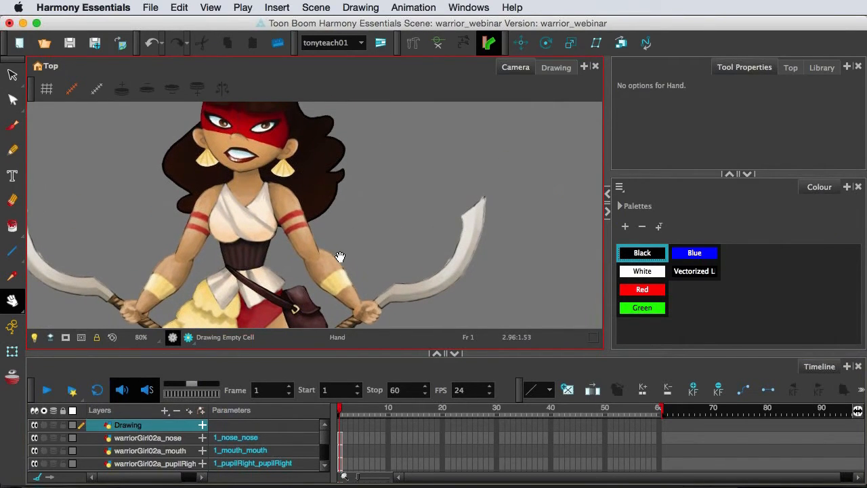
pyautogui.scroll(-1, 318, 220)
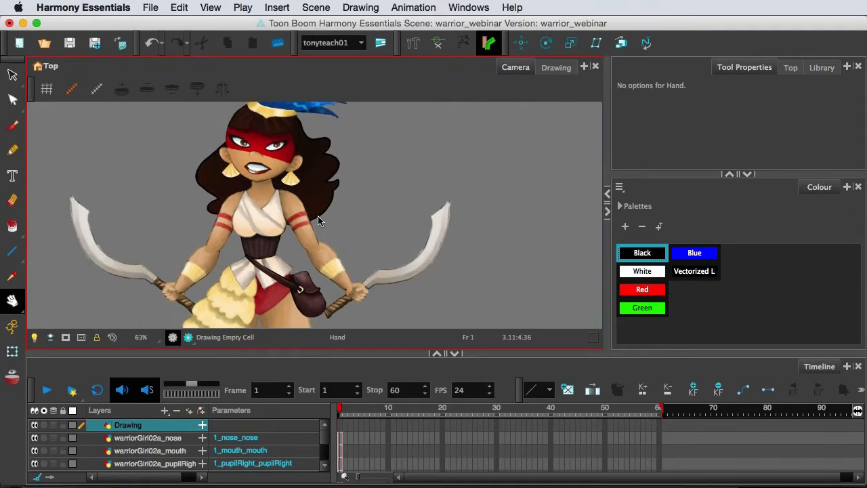
pyautogui.scroll(-1, 318, 220)
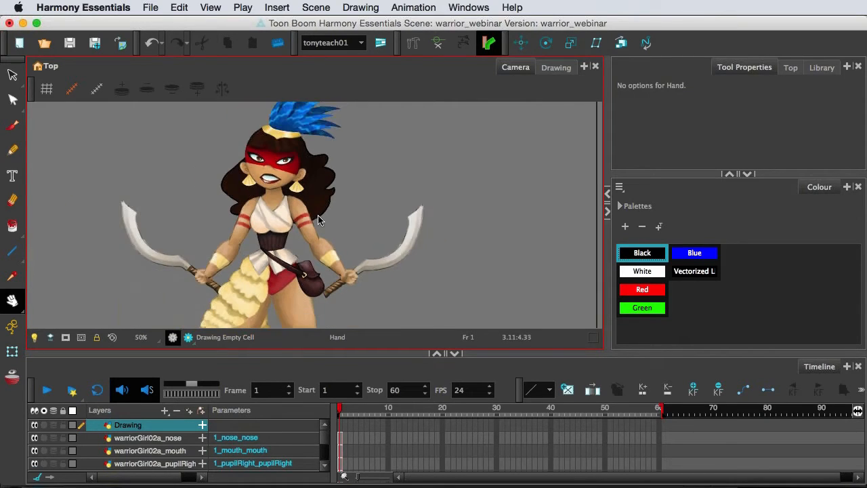
# Inspect the character's right upper arm, forearm and sword as separate layers with the Transform tool in the camera view.
pyautogui.scroll(-1, 318, 220)
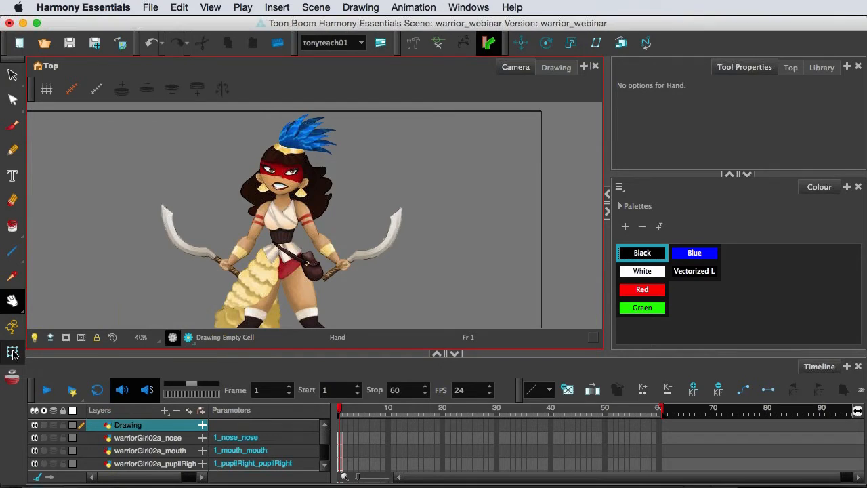
pyautogui.click(12, 352)
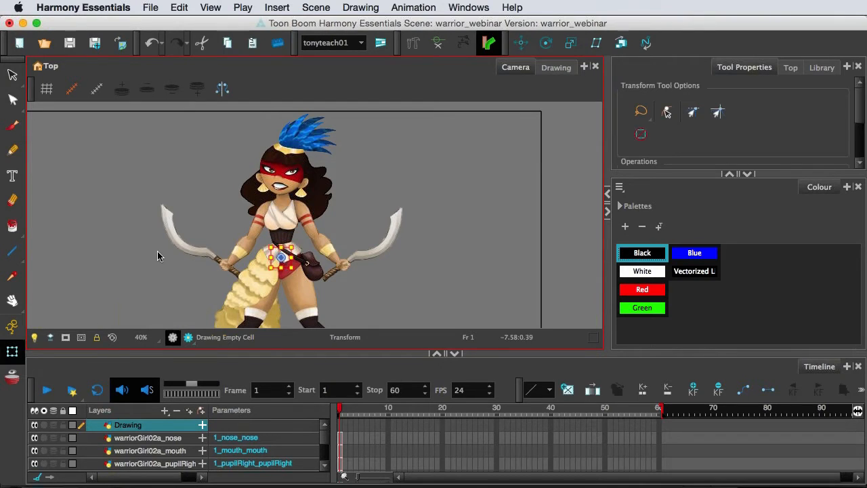
pyautogui.click(308, 218)
pyautogui.scroll(-2, 346, 216)
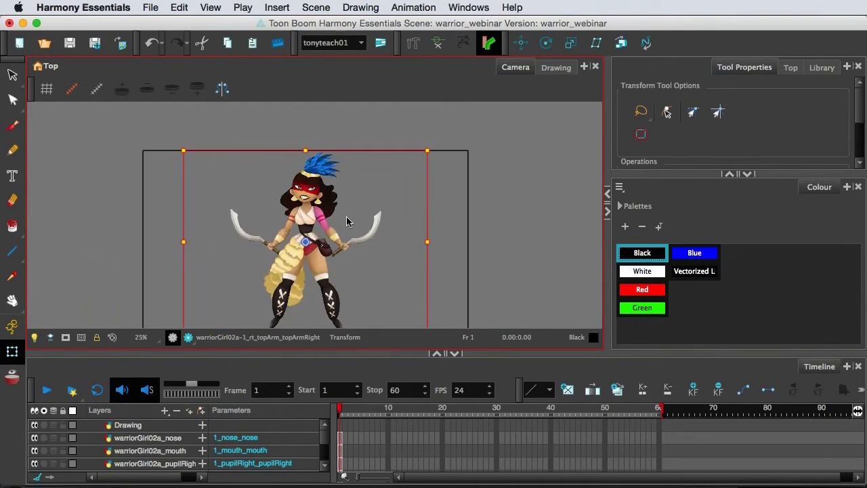
pyautogui.scroll(-1, 347, 216)
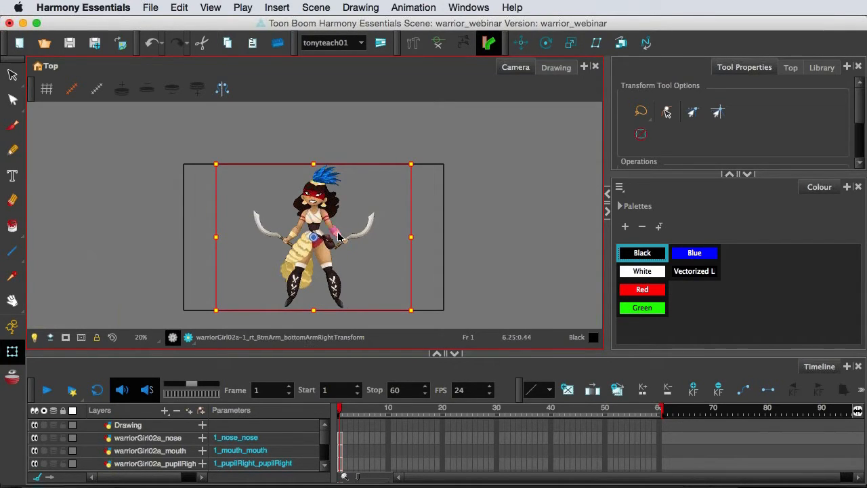
pyautogui.click(360, 234)
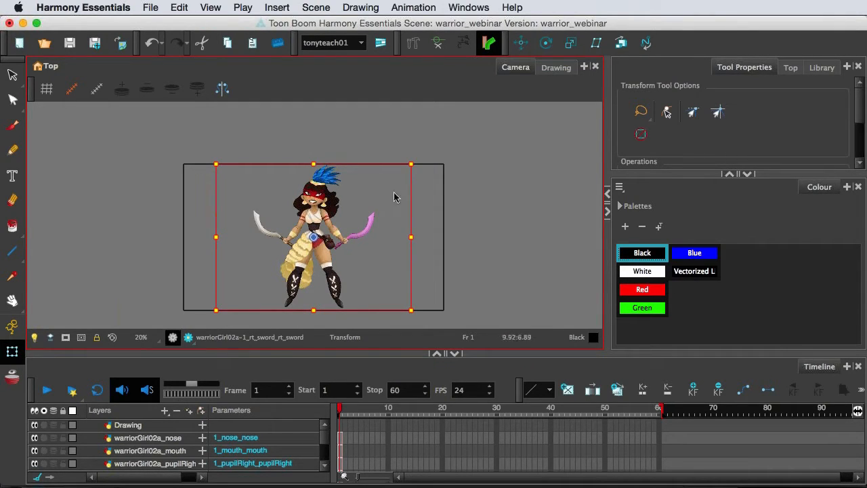
pyautogui.scroll(2, 384, 248)
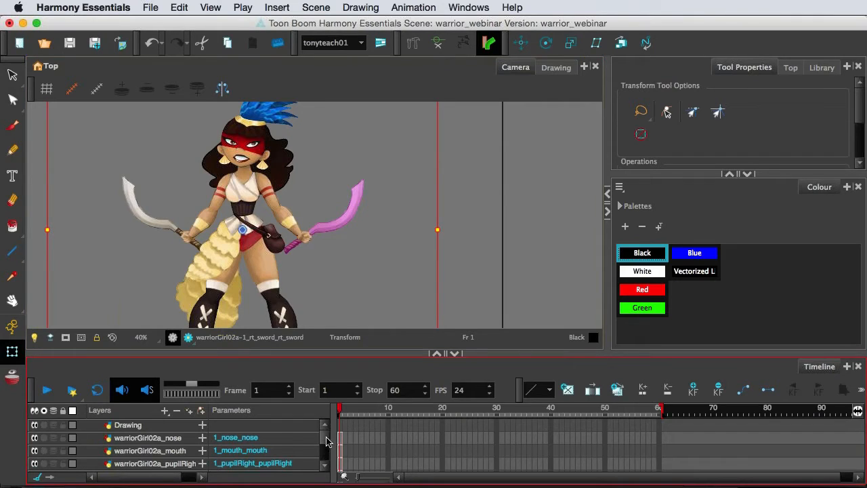
# Enlarge the timeline area, select the character's right upper arm and locate its layer in the layer list.
pyautogui.moveTo(326, 441); pyautogui.dragTo(326, 439)
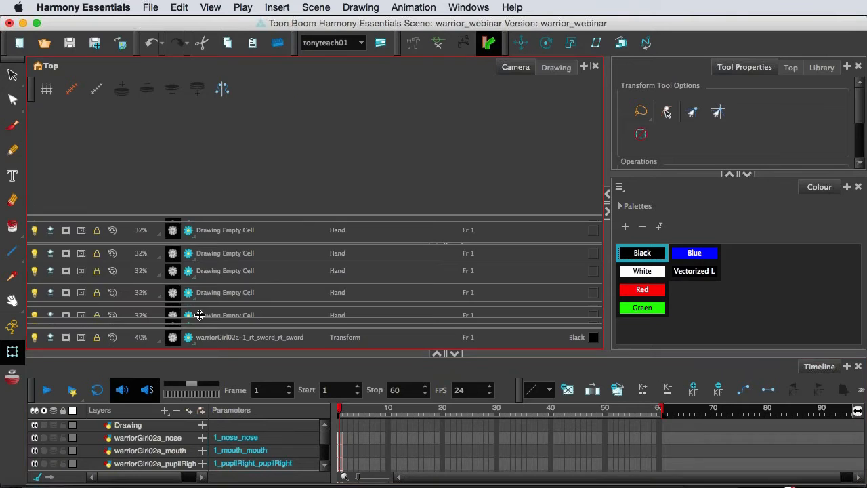
pyautogui.moveTo(200, 315); pyautogui.dragTo(203, 267)
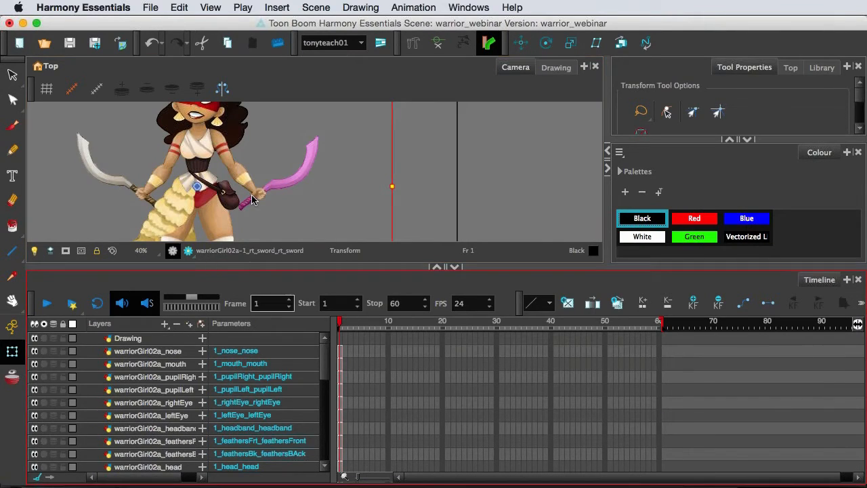
pyautogui.click(227, 156)
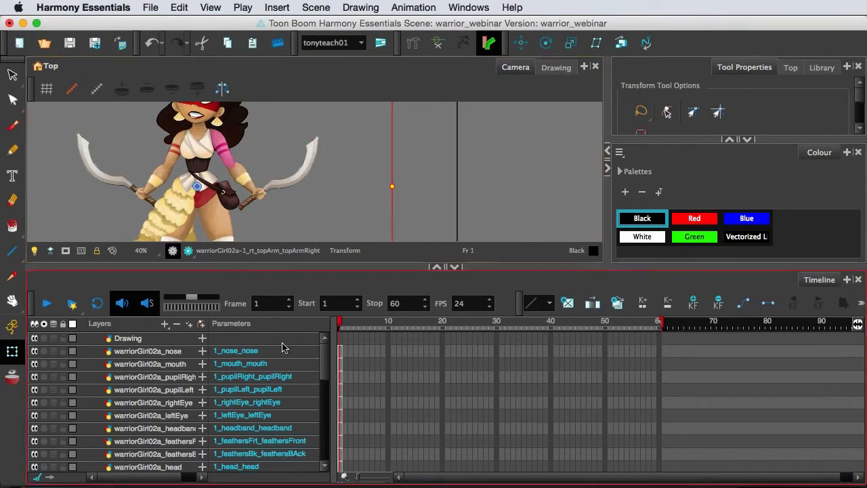
pyautogui.scroll(-10, 321, 385)
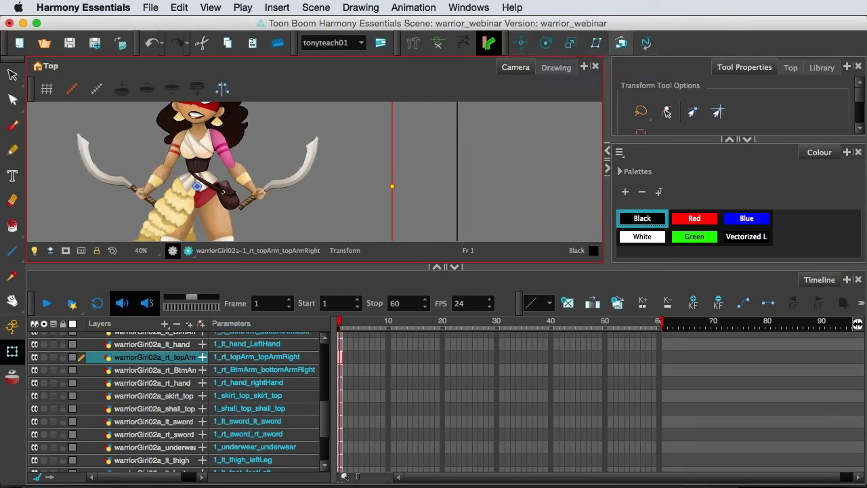
pyautogui.click(471, 7)
pyautogui.moveTo(488, 66)
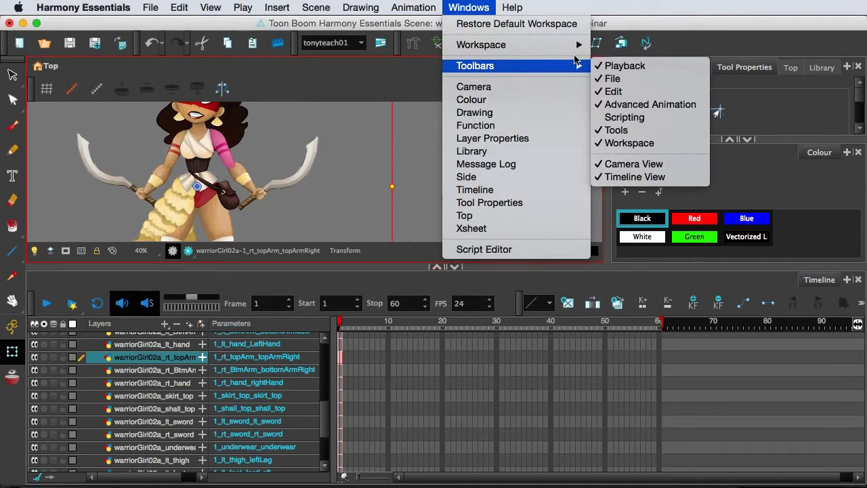
pyautogui.click(474, 7)
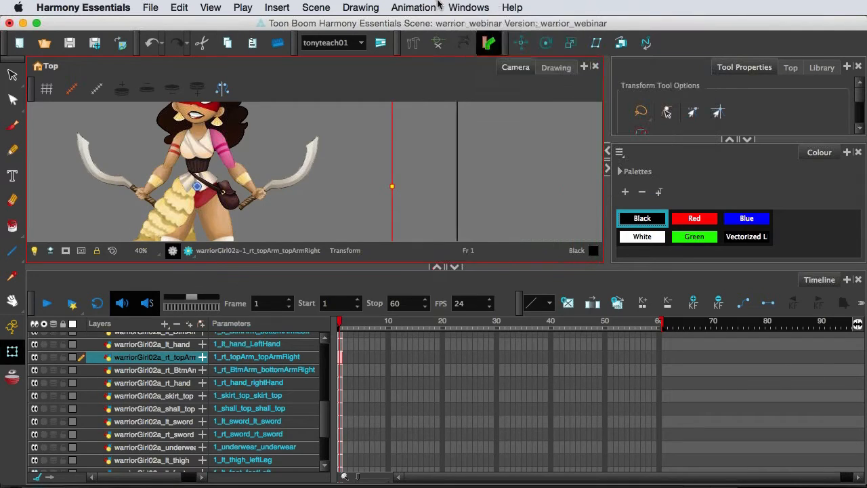
pyautogui.click(415, 6)
pyautogui.click(415, 6)
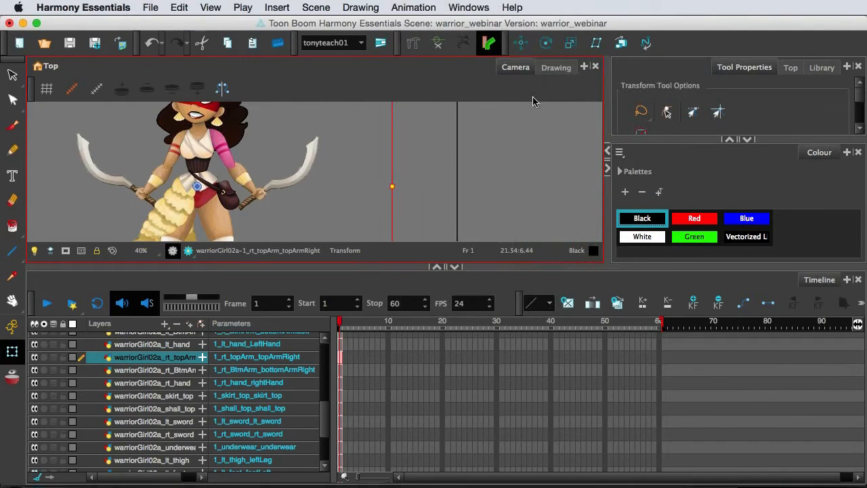
# With the Rotate tool, place the rt_topArm layer's pivot at the shoulder and the rt_BtmArm layer's pivot at the elbow.
pyautogui.click(546, 43)
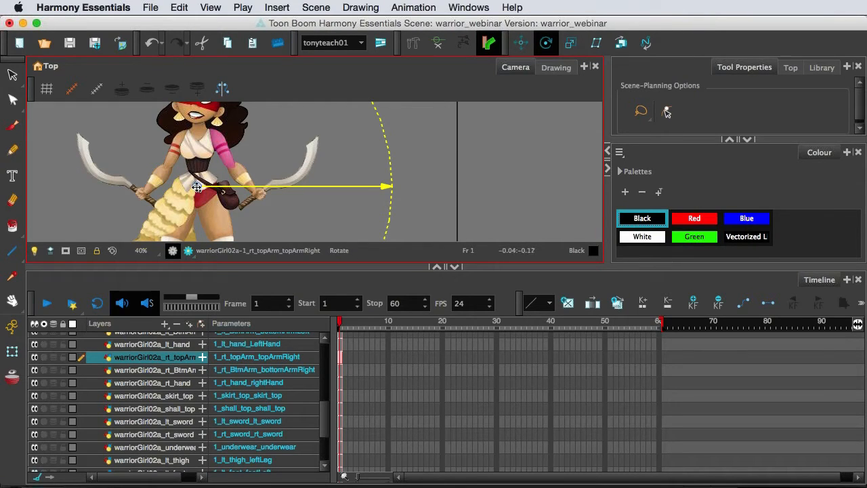
pyautogui.moveTo(196, 187); pyautogui.dragTo(212, 134)
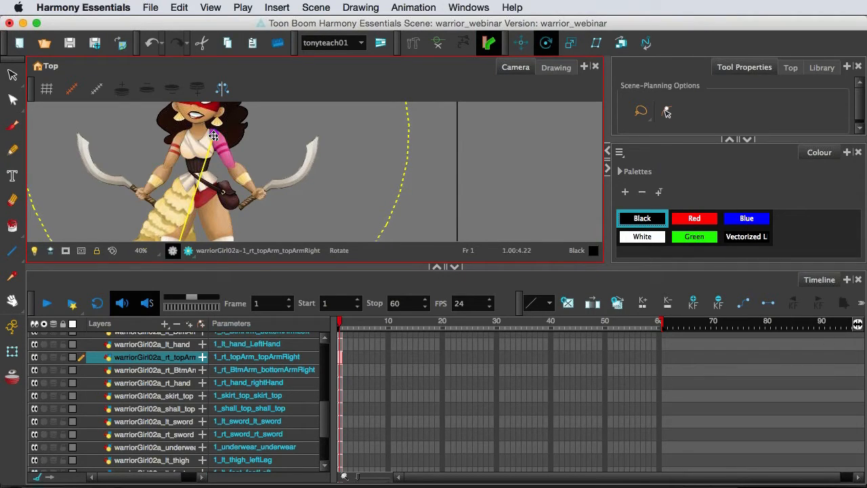
pyautogui.scroll(1, 164, 385)
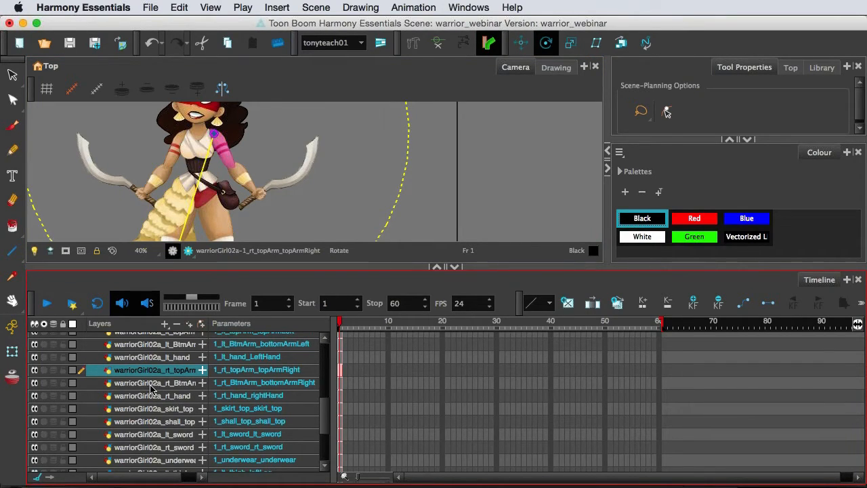
pyautogui.click(151, 383)
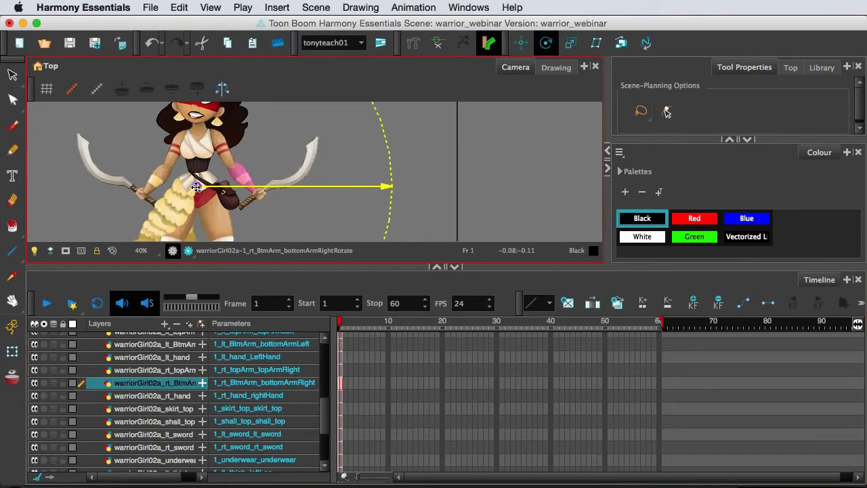
pyautogui.moveTo(196, 186); pyautogui.dragTo(232, 168)
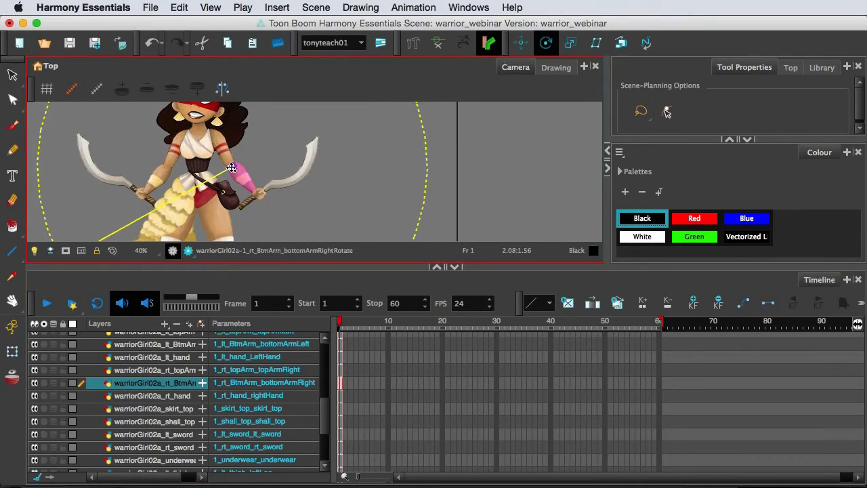
# Place the rt_hand layer's pivot at the wrist, and return to the Transform tool.
pyautogui.click(151, 397)
pyautogui.moveTo(252, 189); pyautogui.dragTo(254, 197)
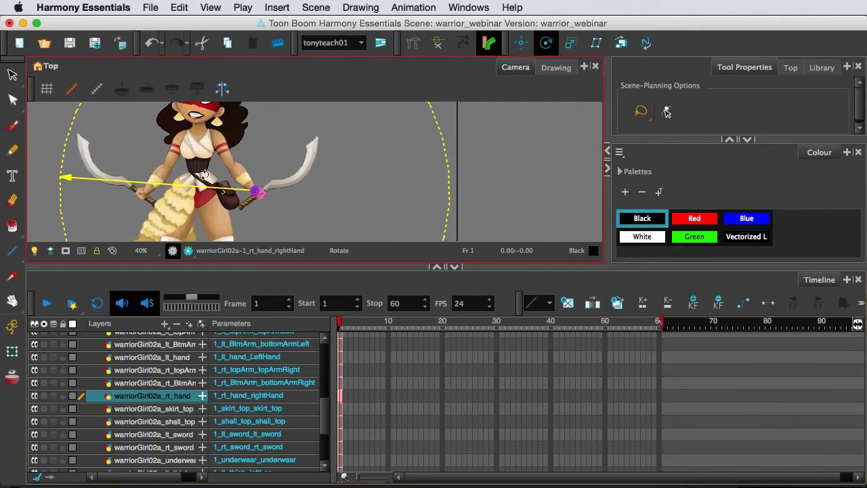
pyautogui.click(13, 353)
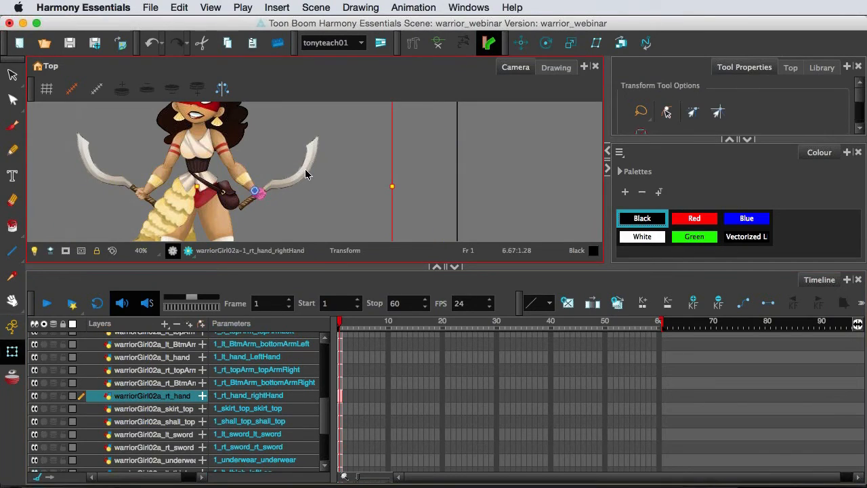
# Reorder the rt_sword layer directly below rt_hand and place its pivot where the hand grips the handle.
pyautogui.click(166, 447)
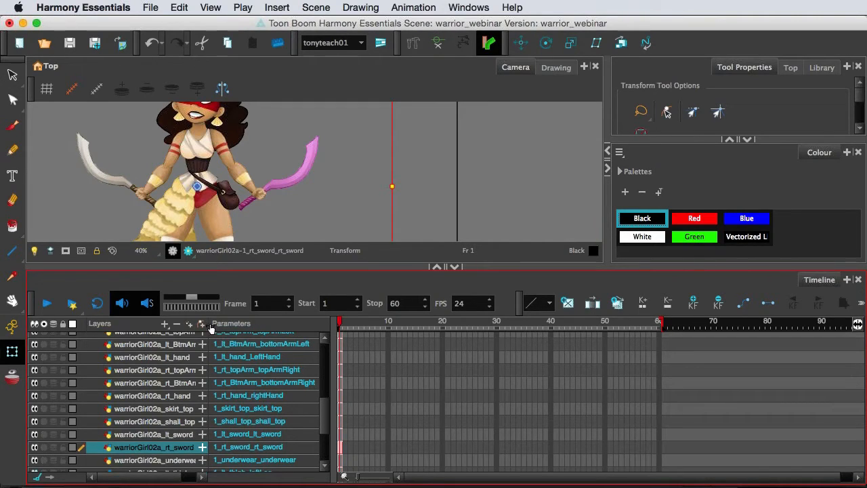
pyautogui.moveTo(326, 415); pyautogui.dragTo(326, 412)
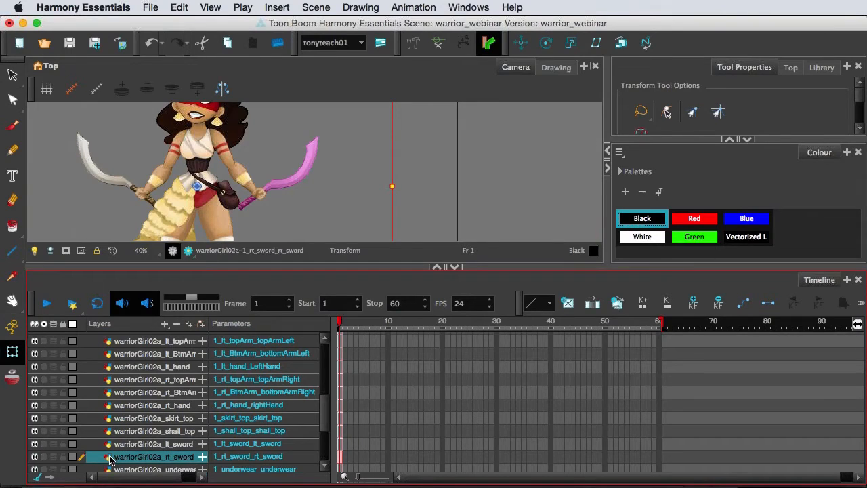
pyautogui.moveTo(110, 456); pyautogui.dragTo(138, 417)
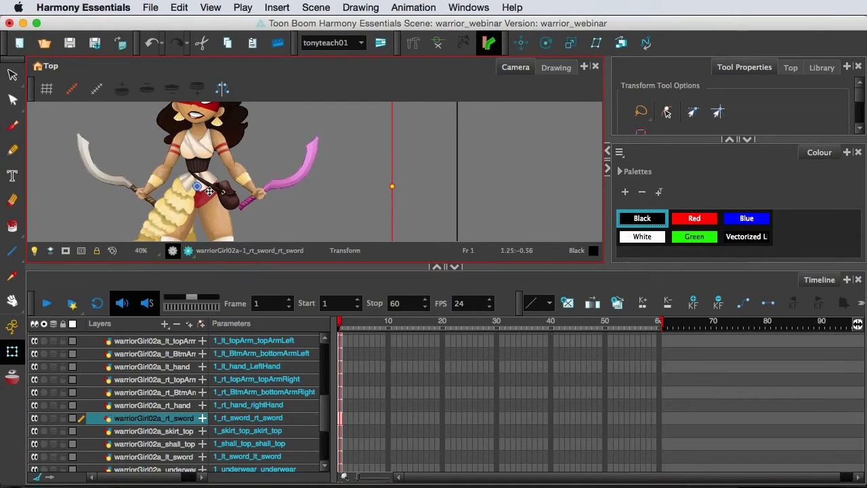
pyautogui.click(544, 43)
pyautogui.moveTo(192, 186); pyautogui.dragTo(260, 194)
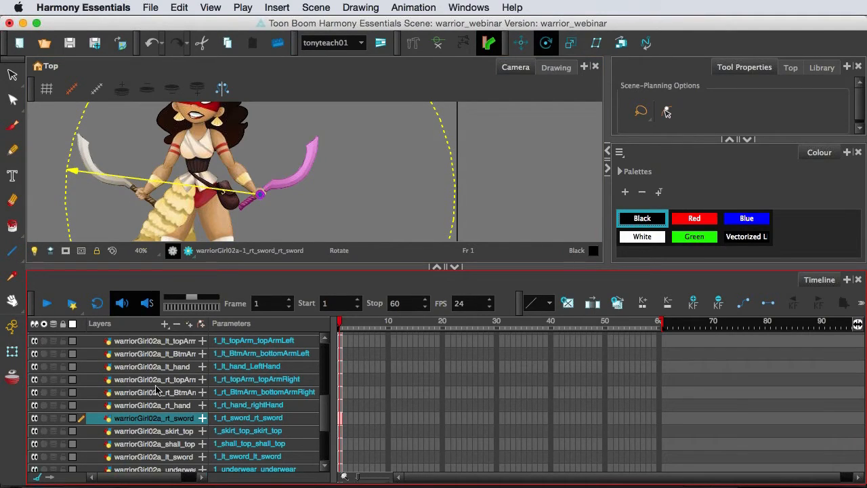
# Compare the pivot positions of the rt_topArm and lt_topArm layers using the Transform tool.
pyautogui.click(158, 381)
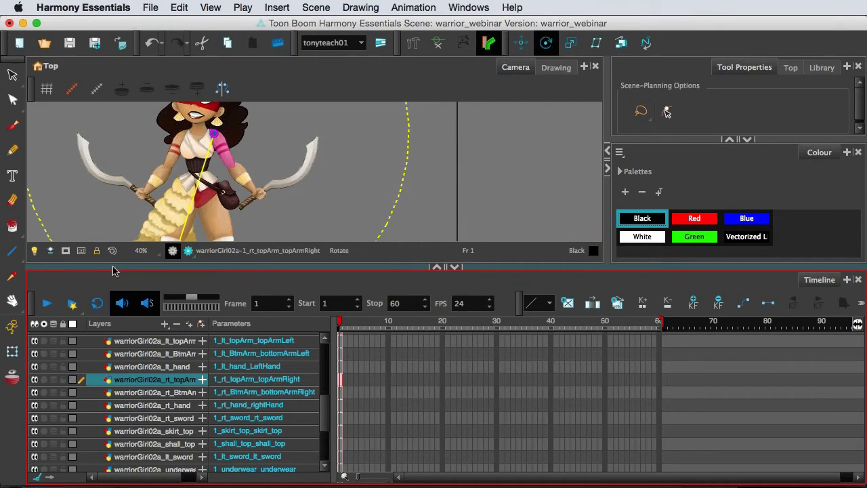
pyautogui.click(11, 351)
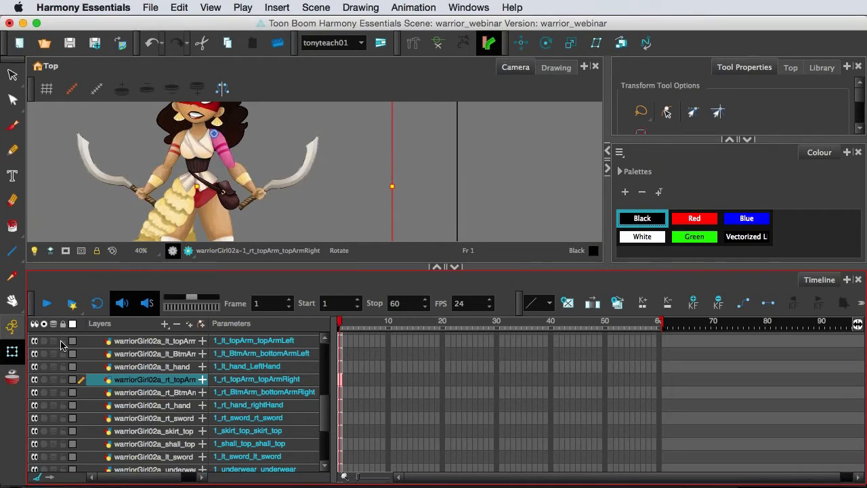
pyautogui.click(161, 341)
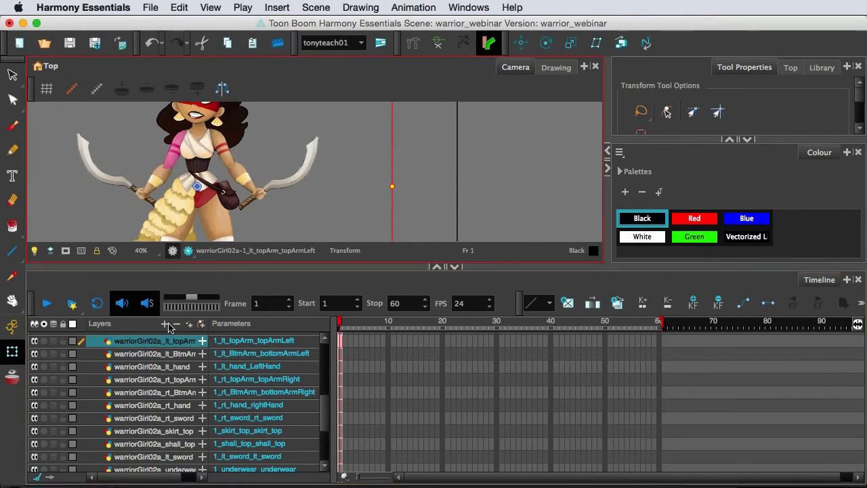
pyautogui.scroll(1, 171, 400)
pyautogui.scroll(4, 171, 400)
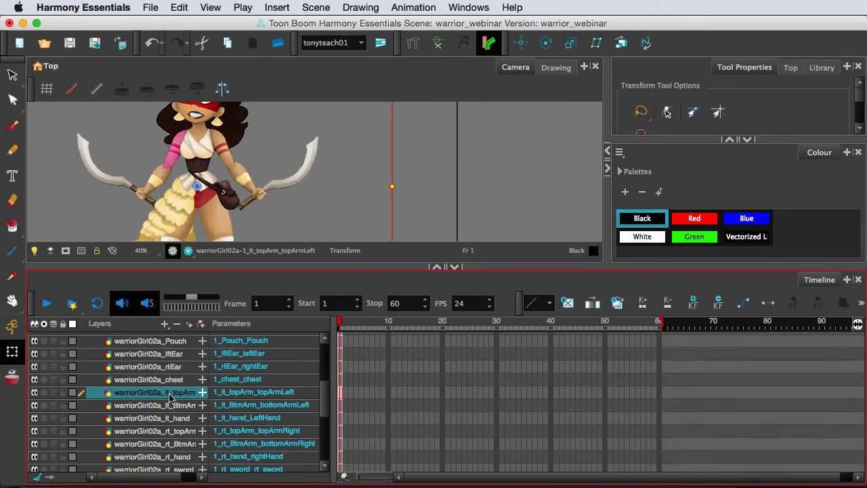
pyautogui.scroll(-3, 170, 399)
pyautogui.moveTo(176, 146); pyautogui.dragTo(224, 146)
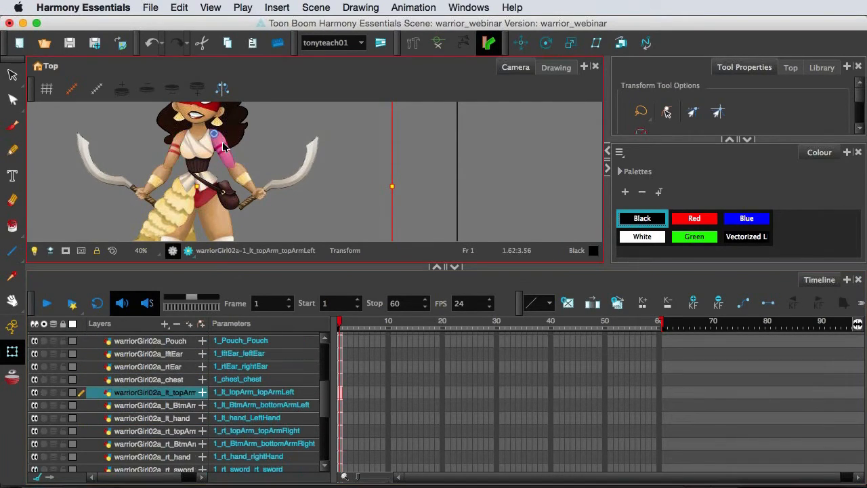
pyautogui.click(169, 430)
pyautogui.scroll(-3, 173, 407)
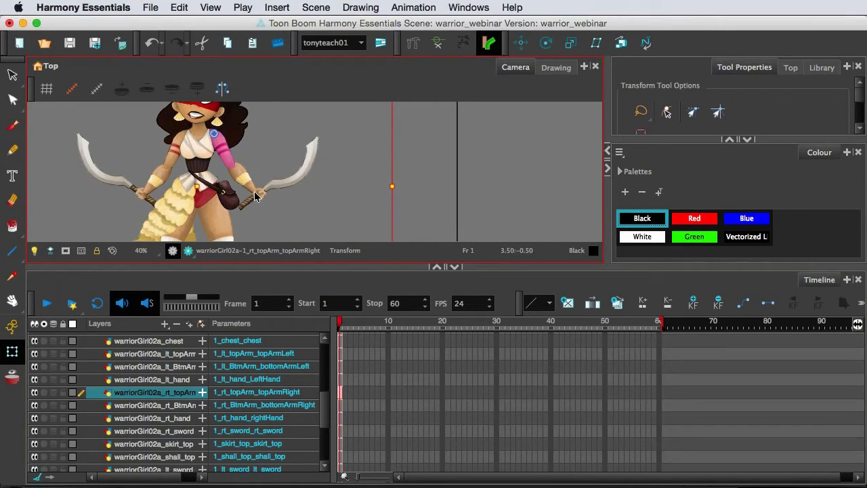
# Parent the rt_BtmArm layer to rt_topArm, check the hierarchy selection, and parent rt_hand to rt_BtmArm.
pyautogui.click(120, 406)
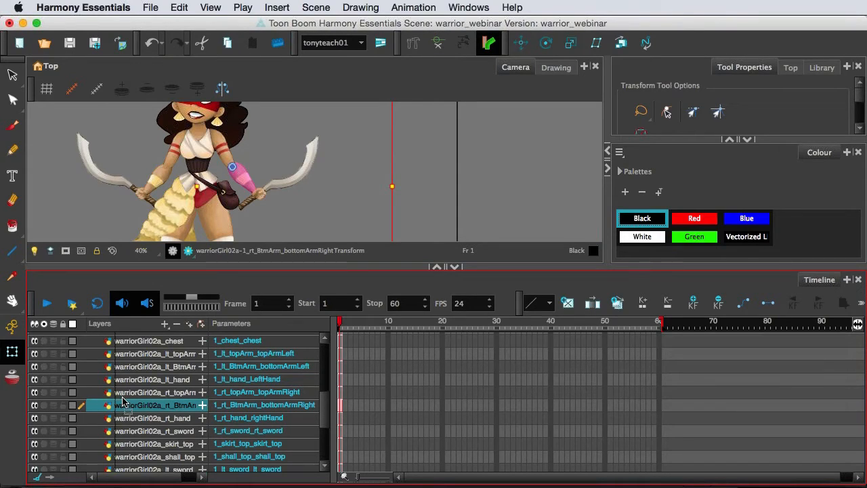
pyautogui.moveTo(122, 402); pyautogui.dragTo(126, 395)
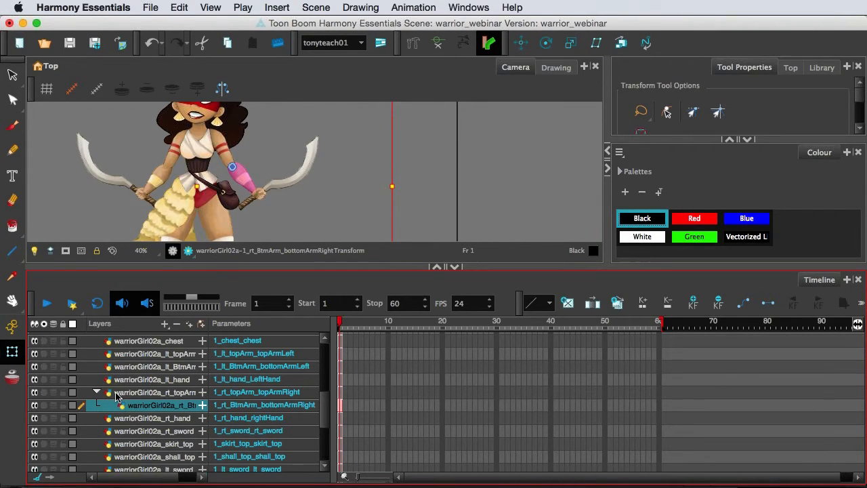
pyautogui.click(118, 395)
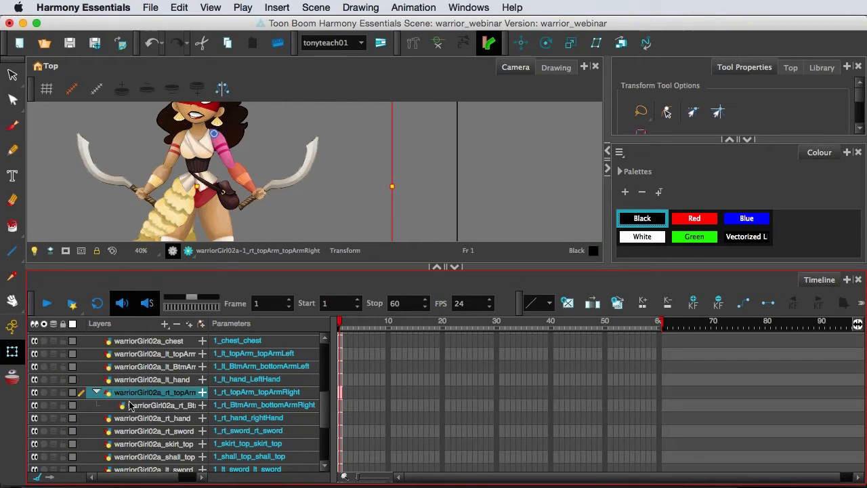
pyautogui.click(132, 406)
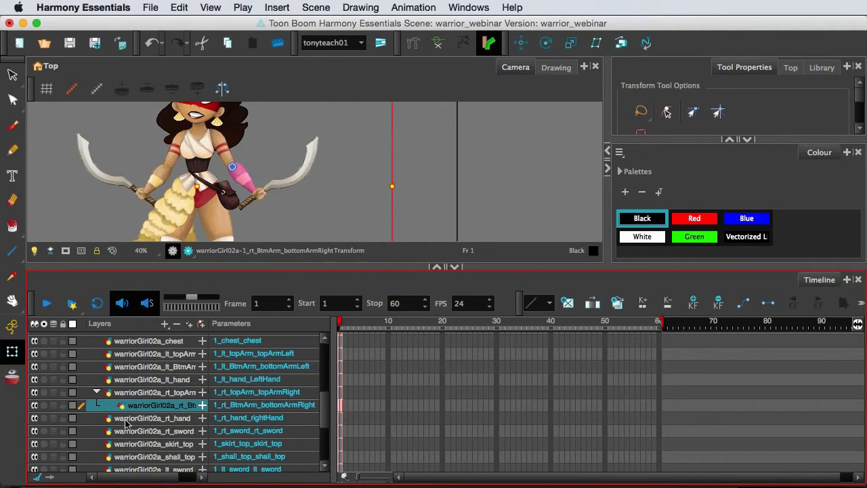
pyautogui.click(125, 419)
pyautogui.moveTo(108, 421); pyautogui.dragTo(138, 411)
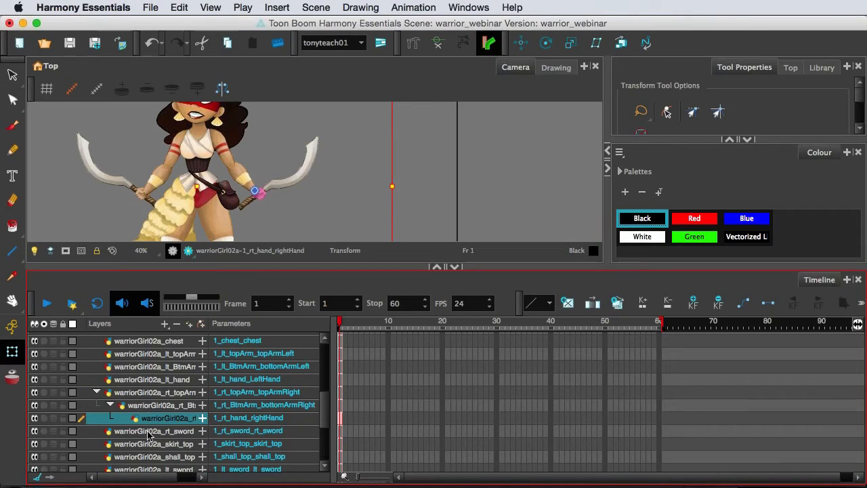
# Parent the rt_sword layer to rt_hand in the layer hierarchy, and clear the selection.
pyautogui.click(113, 432)
pyautogui.moveTo(113, 432); pyautogui.dragTo(157, 420)
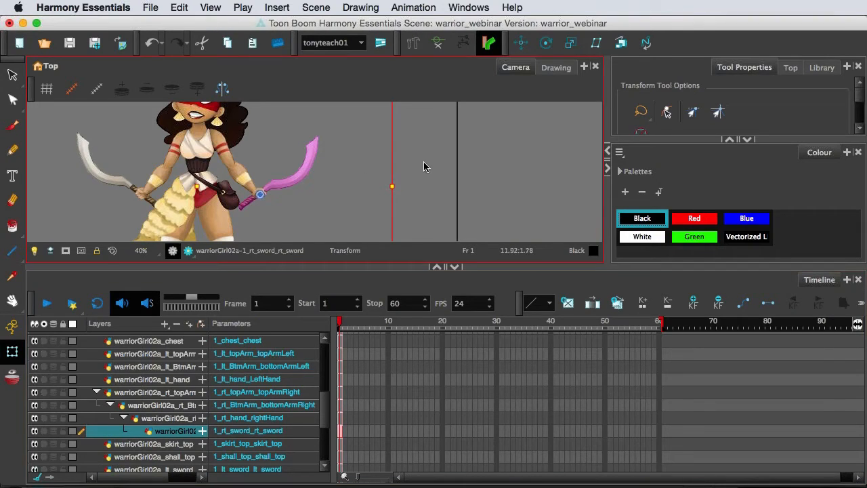
pyautogui.click(298, 206)
# Check the pivots of the right lower arm, hand and sword by selecting each part in the artwork.
pyautogui.scroll(1, 288, 206)
pyautogui.scroll(1, 284, 203)
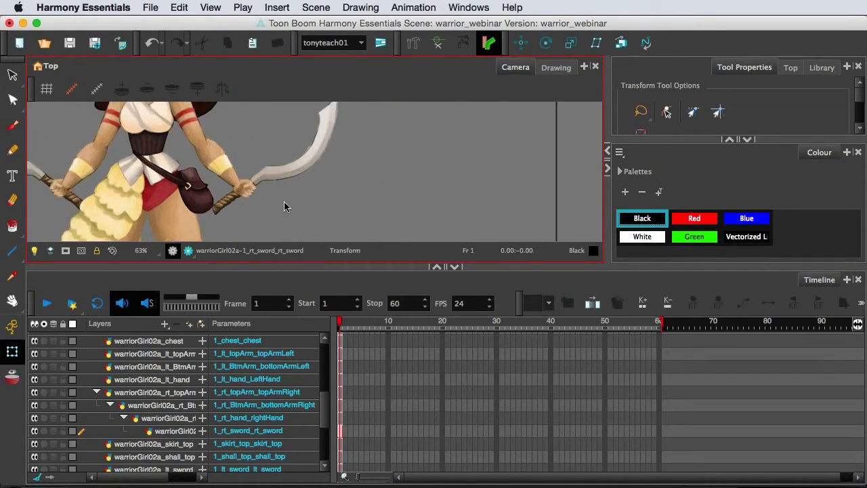
pyautogui.click(234, 165)
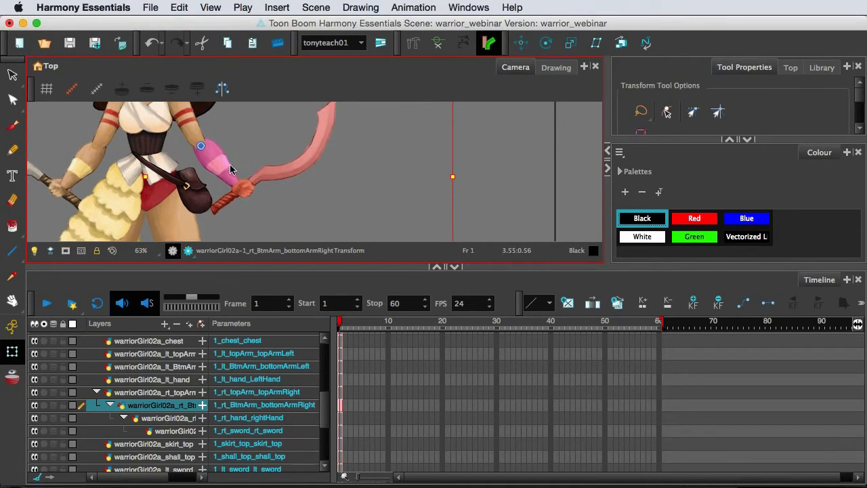
pyautogui.click(247, 186)
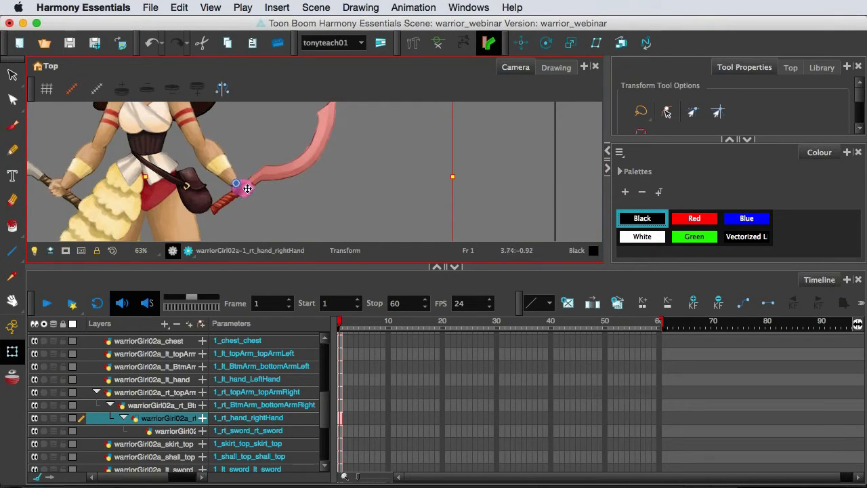
pyautogui.click(351, 176)
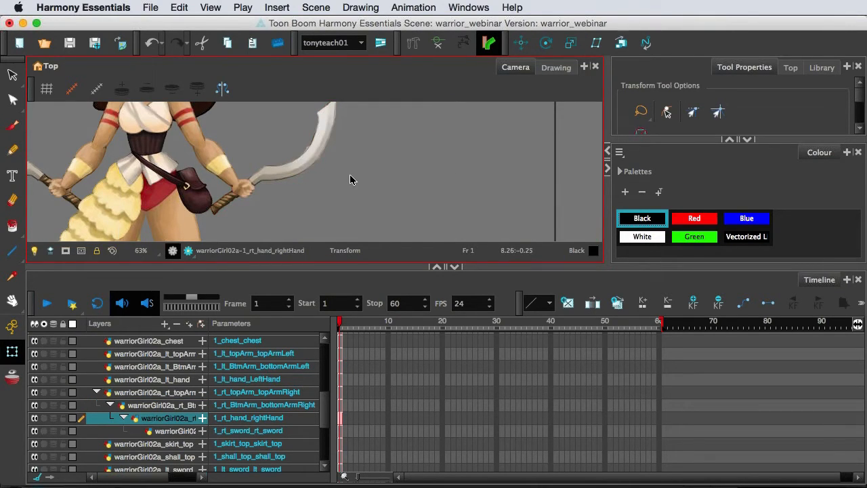
pyautogui.click(304, 161)
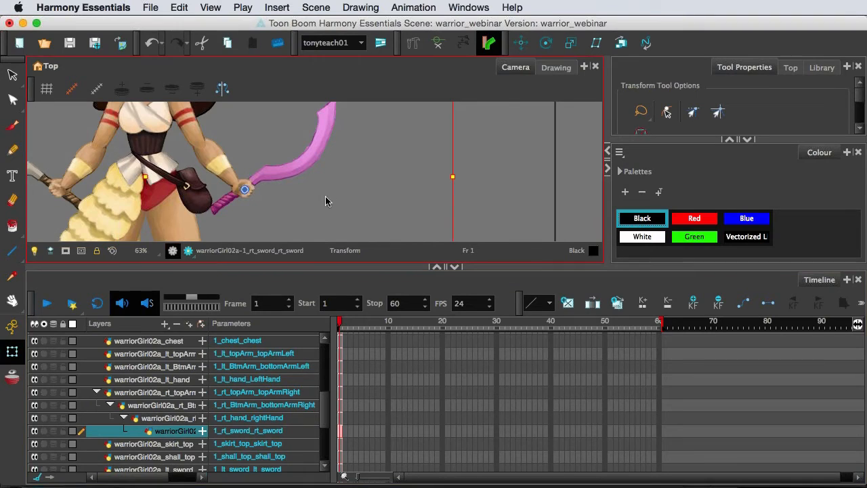
pyautogui.scroll(-1, 319, 187)
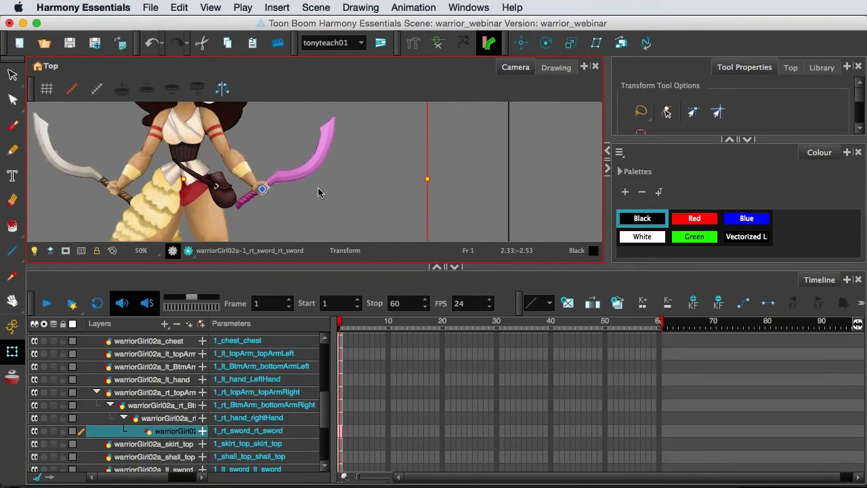
# Move the selection up the hierarchy from rt_sword to rt_topArm to check the parenting, and deselect.
pyautogui.press('b')
pyautogui.press('b')
pyautogui.press('b')
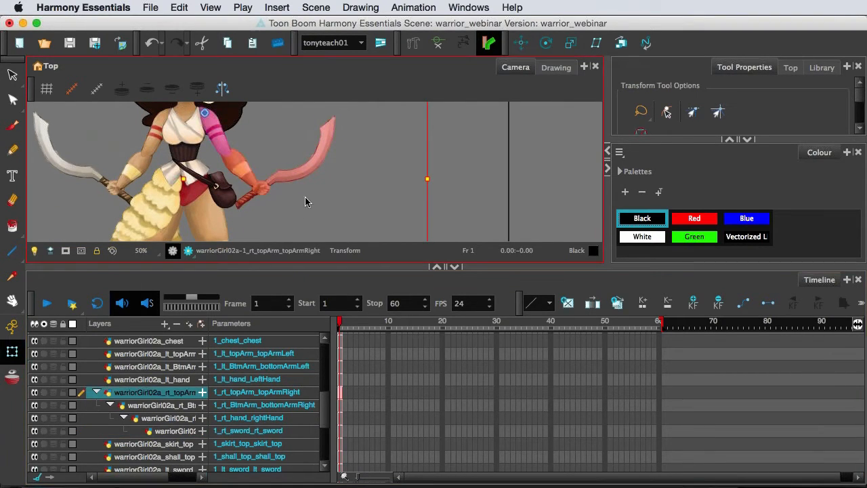
pyautogui.click(305, 202)
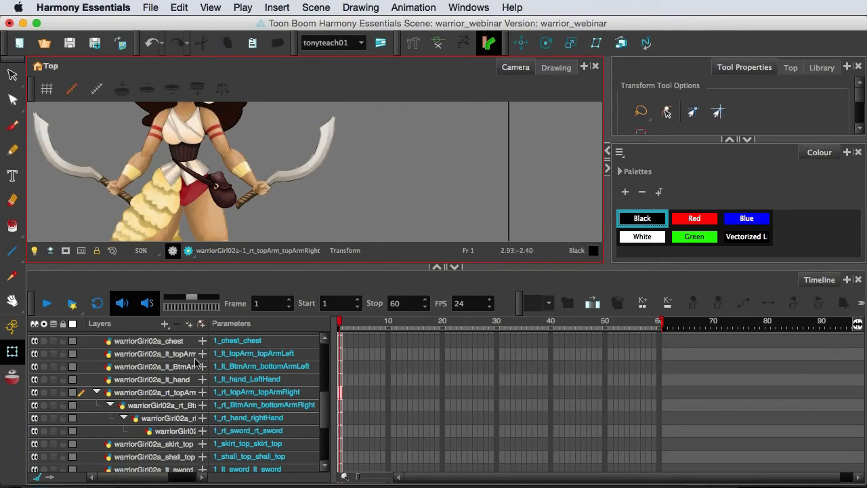
# Try rotating rt_topArm and its child layers about the shoulder pivot with the Transform tool.
pyautogui.click(138, 392)
pyautogui.click(281, 178)
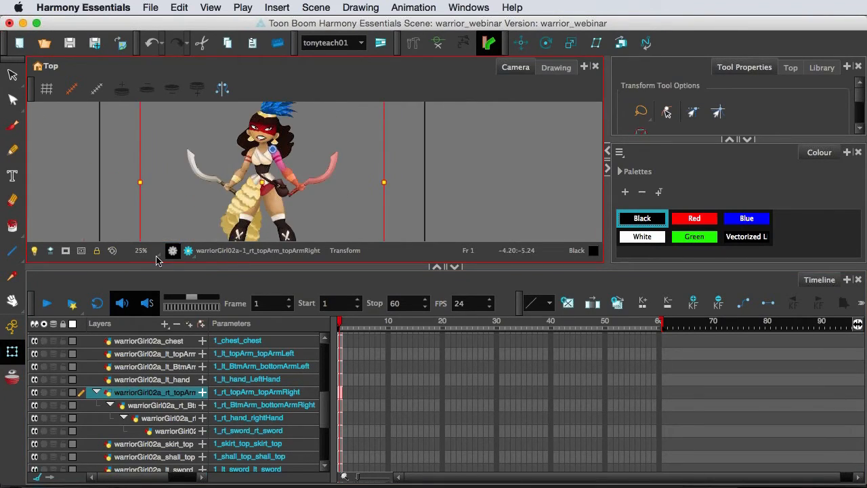
pyautogui.click(11, 357)
pyautogui.scroll(-2, 275, 168)
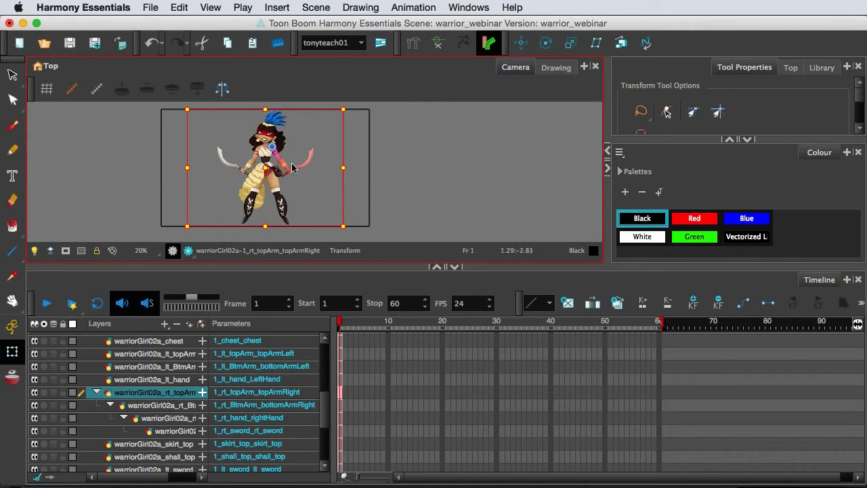
pyautogui.scroll(2, 328, 168)
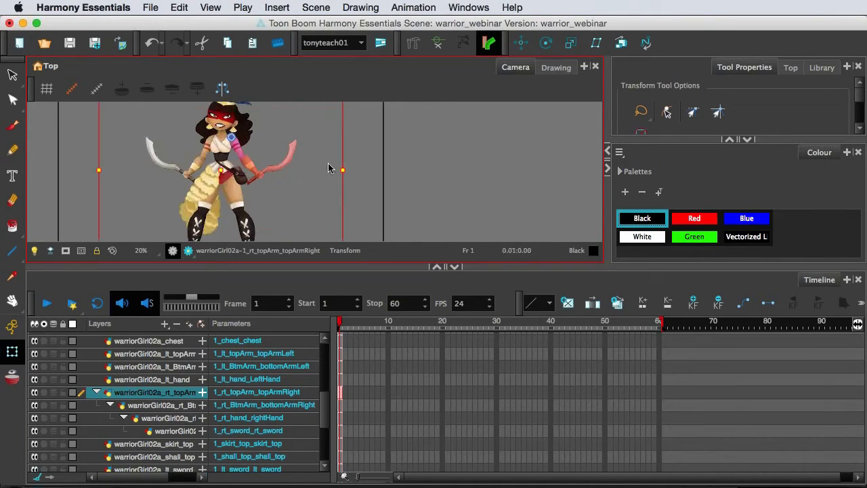
pyautogui.scroll(2, 323, 164)
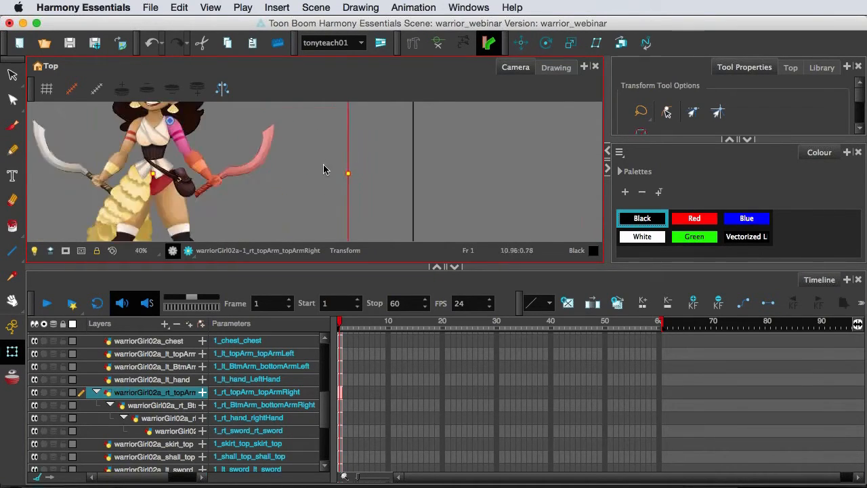
pyautogui.scroll(2, 231, 188)
pyautogui.press('space')
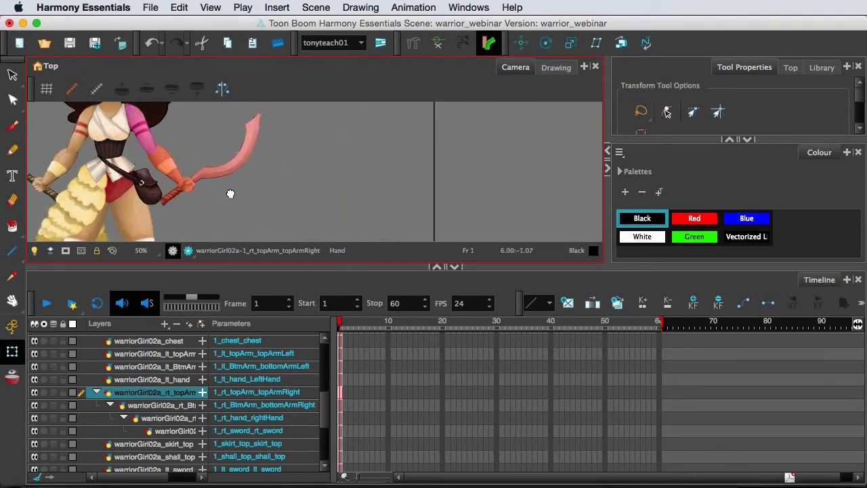
pyautogui.moveTo(230, 193); pyautogui.dragTo(359, 188)
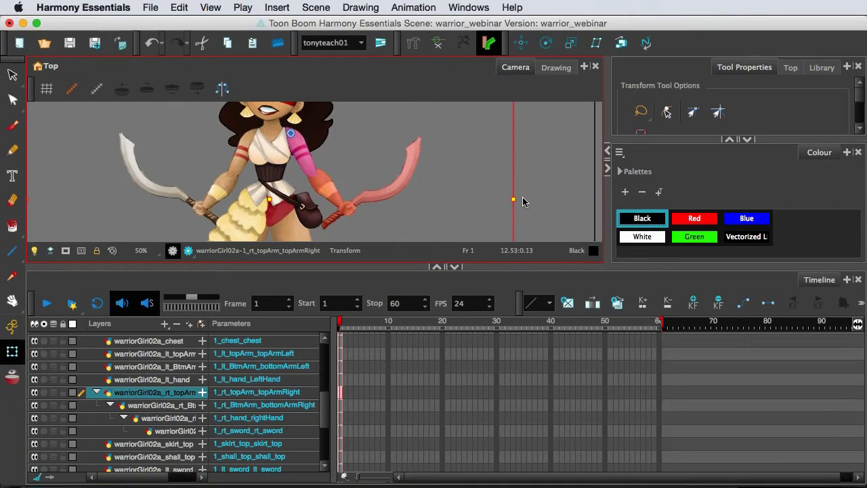
pyautogui.scroll(-3, 520, 200)
pyautogui.moveTo(527, 121)
pyautogui.mouseDown()
pyautogui.moveTo(518, 107)
pyautogui.moveTo(519, 117)
pyautogui.mouseUp()
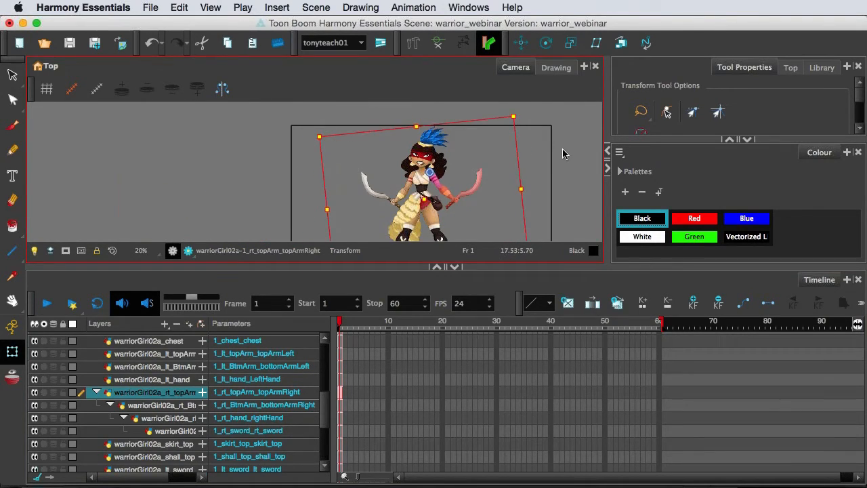
# Try rotating rt_BtmArm about its elbow pivot, and undo the test rotations of the arm.
pyautogui.press('Escape')
pyautogui.click(451, 193)
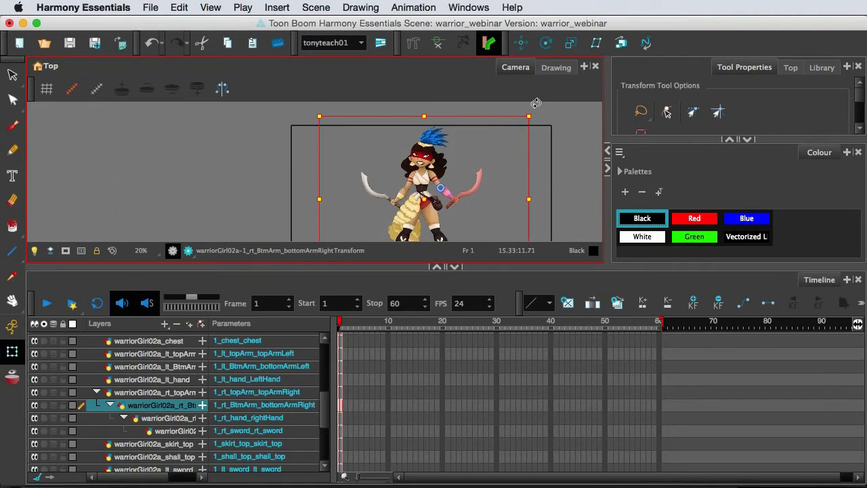
pyautogui.moveTo(528, 95); pyautogui.dragTo(515, 135)
pyautogui.press('super+z')
pyautogui.press('super+z')
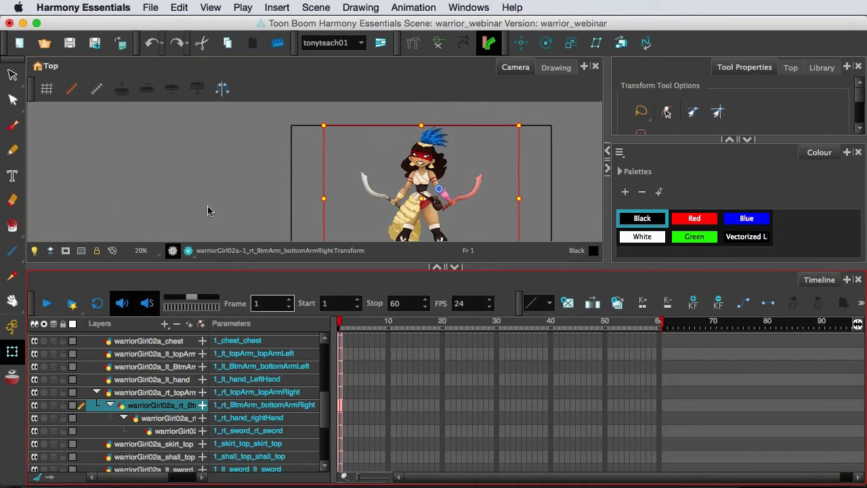
# Deselect the arm layers and enlarge the Camera view by reducing the height of the Timeline view.
pyautogui.click(350, 168)
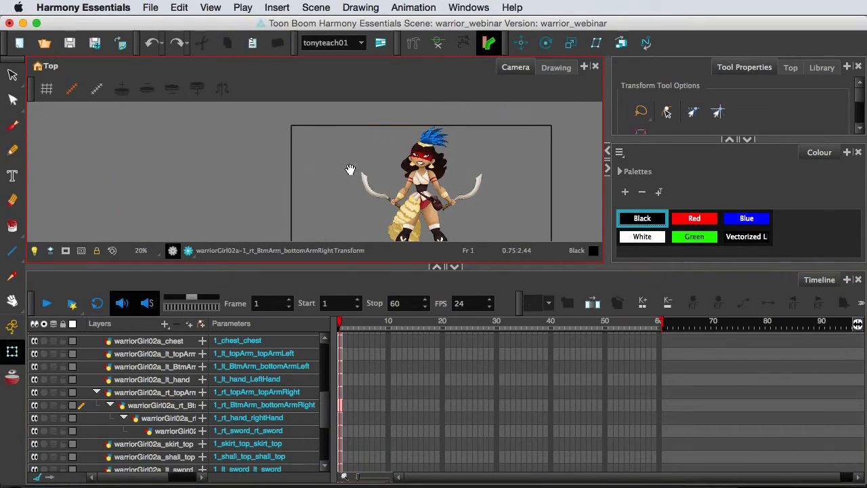
pyautogui.moveTo(461, 176); pyautogui.dragTo(321, 174)
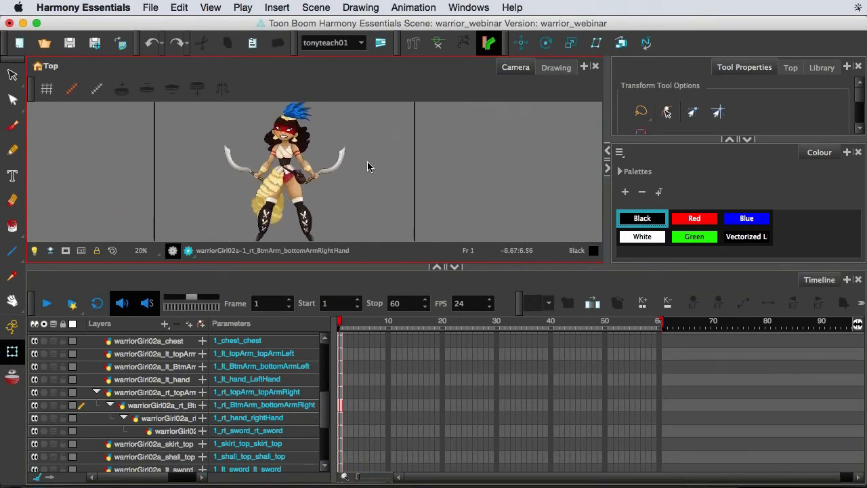
pyautogui.scroll(3, 372, 164)
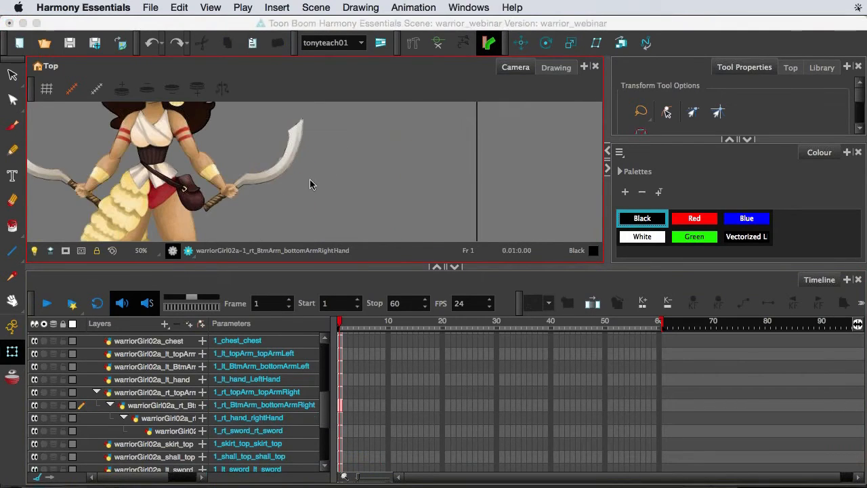
pyautogui.moveTo(309, 179)
pyautogui.mouseDown()
pyautogui.moveTo(422, 184)
pyautogui.moveTo(428, 204)
pyautogui.mouseUp()
pyautogui.click(441, 189)
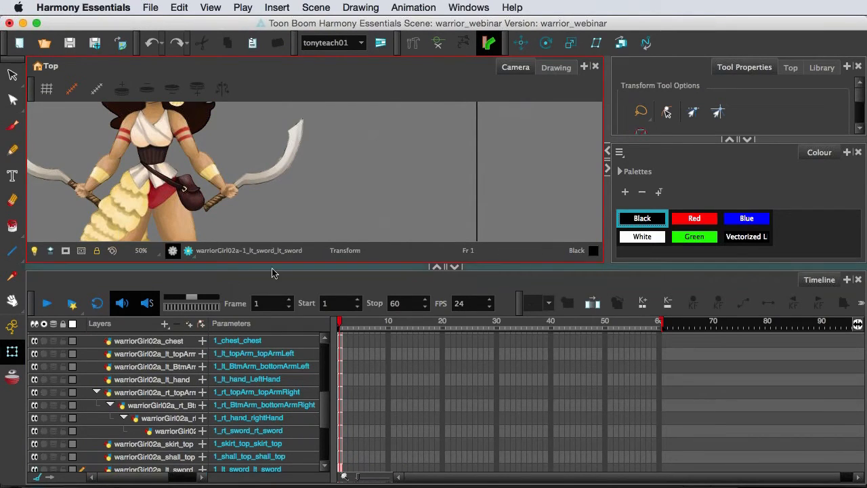
pyautogui.moveTo(271, 267); pyautogui.dragTo(270, 377)
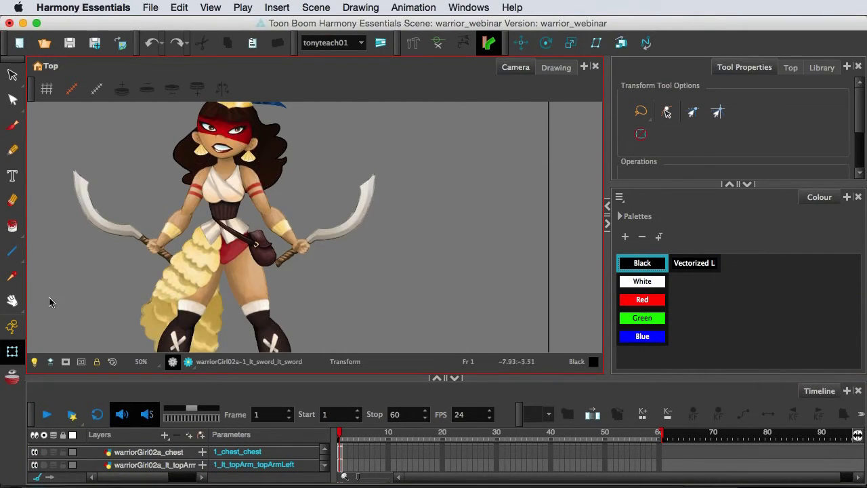
# Activate the Rigging tool and examine the lists of available toolbars, including the Deformation toolbar.
pyautogui.click(415, 45)
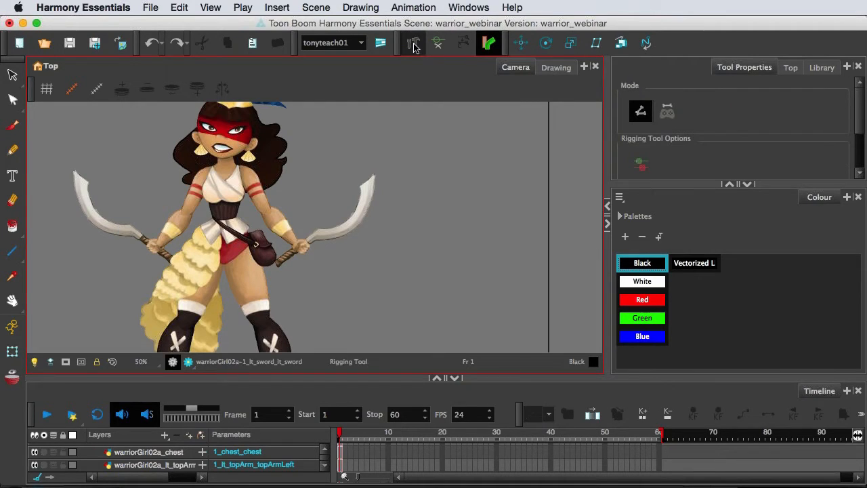
pyautogui.click(466, 7)
pyautogui.moveTo(500, 45)
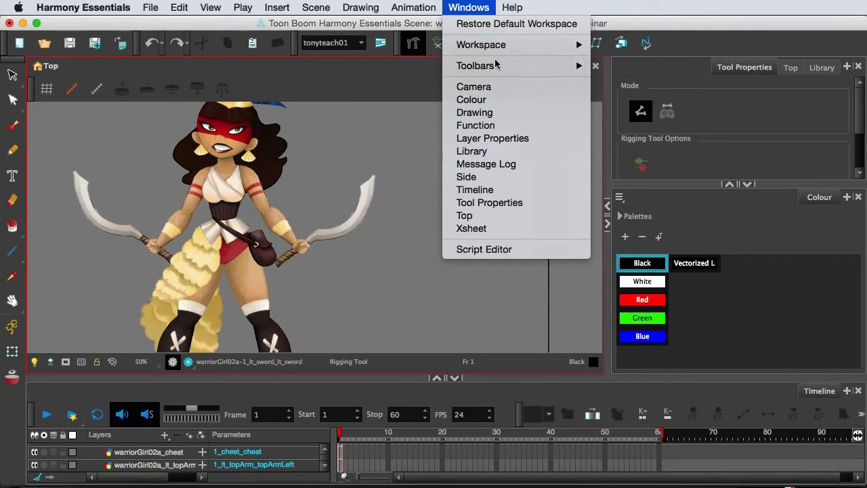
pyautogui.moveTo(498, 66)
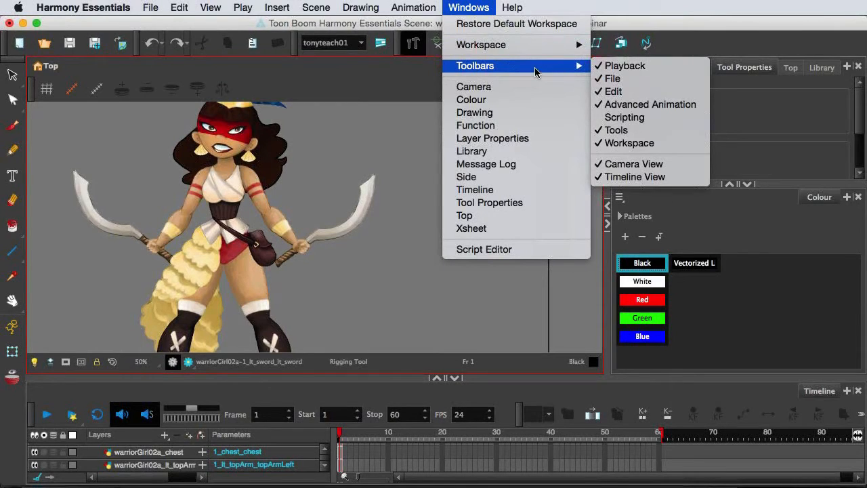
pyautogui.rightClick(401, 40)
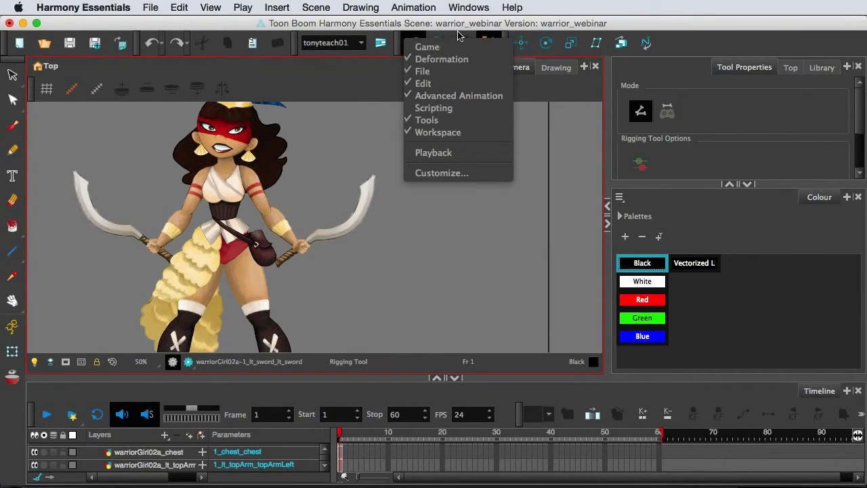
pyautogui.rightClick(668, 41)
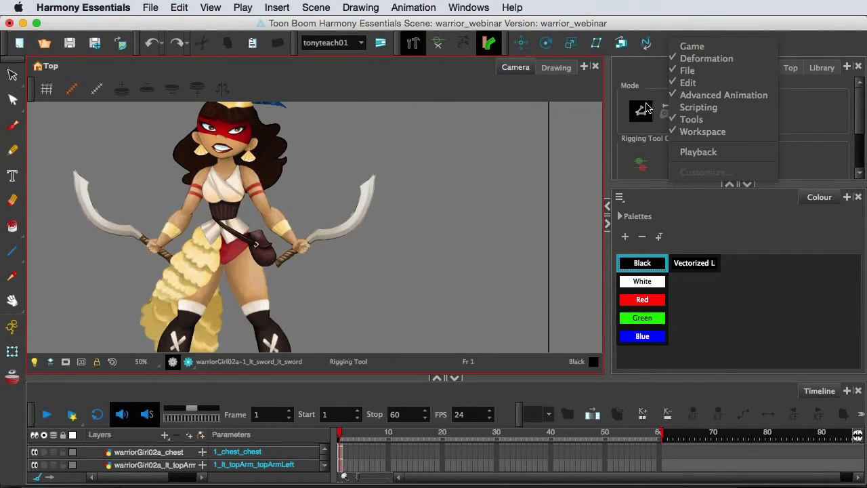
pyautogui.click(646, 71)
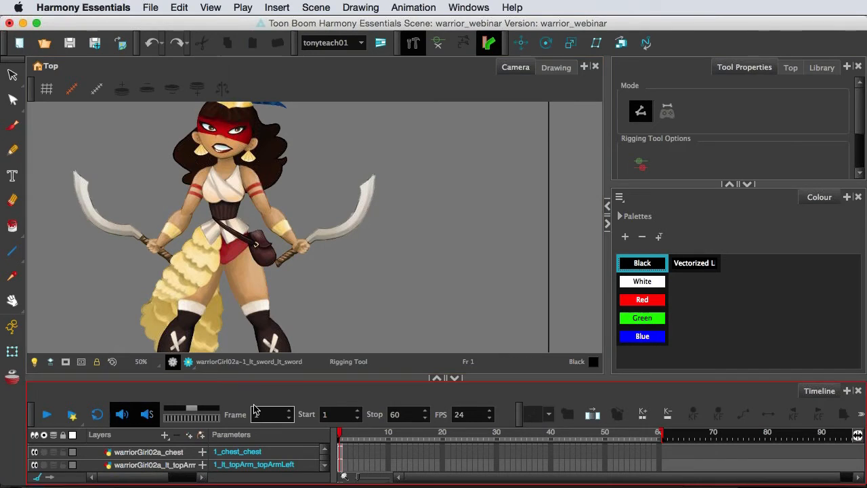
# Select the rt_topArm layer and build a bone deformation chain with the Rigging tool from the shoulder through the elbow and wrist to the hand.
pyautogui.click(13, 350)
pyautogui.click(251, 189)
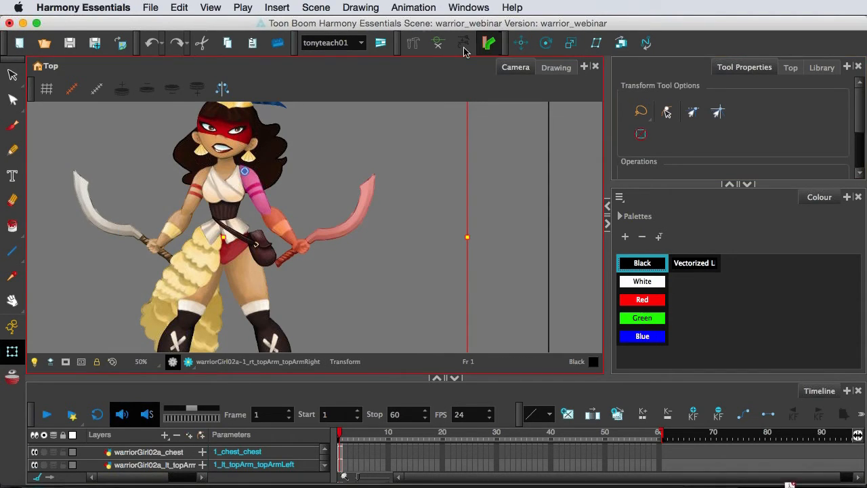
pyautogui.click(411, 43)
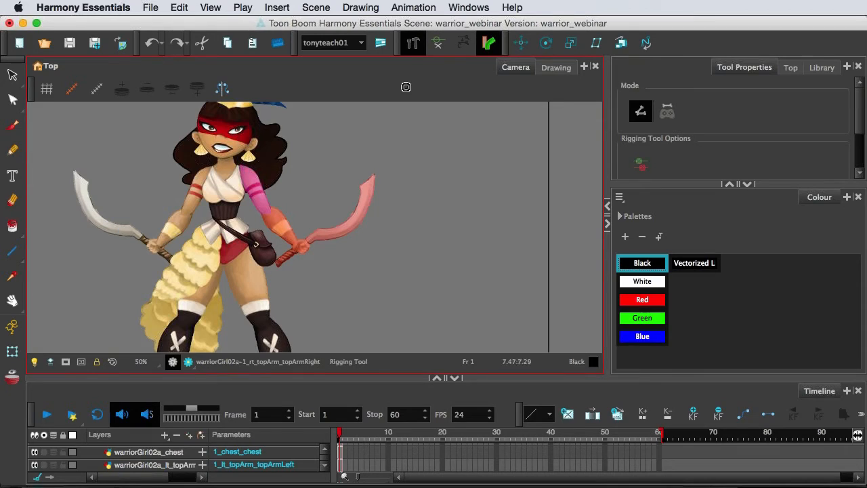
pyautogui.click(244, 168)
pyautogui.click(266, 210)
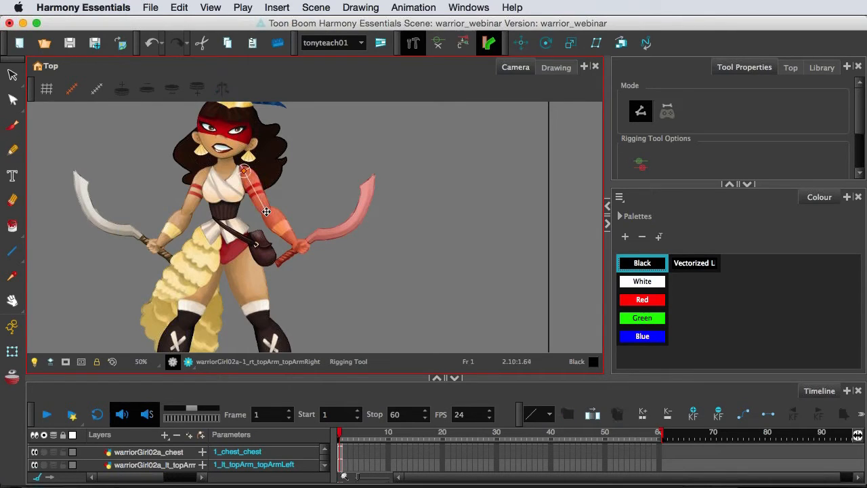
pyautogui.click(295, 242)
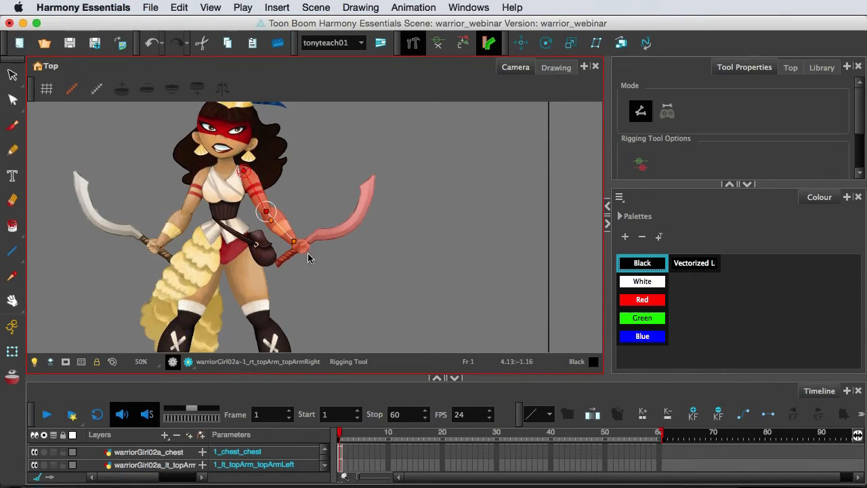
pyautogui.click(305, 250)
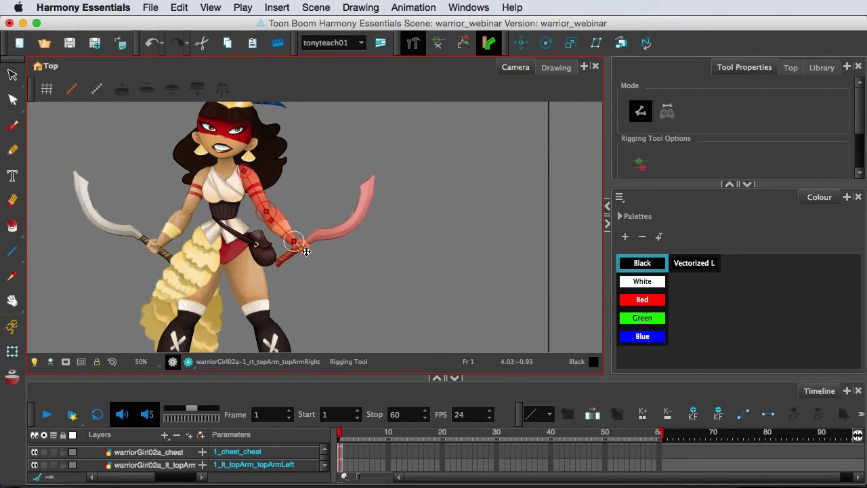
pyautogui.scroll(2, 279, 215)
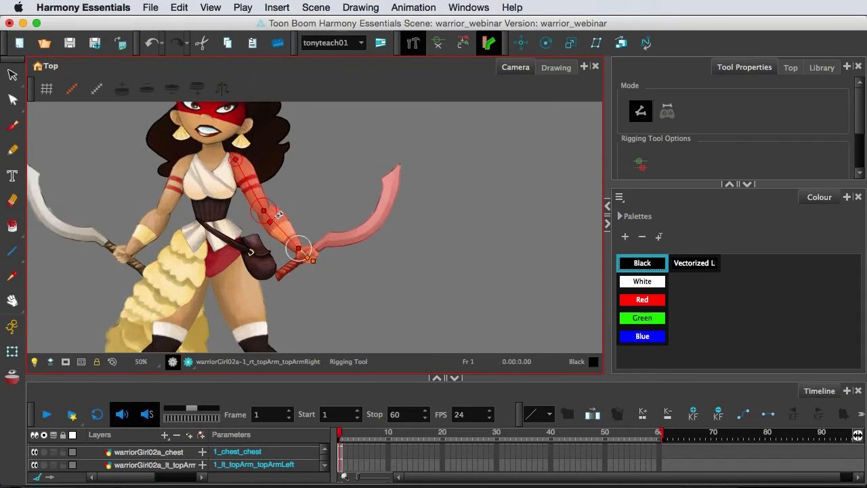
# Reduce the radius of the elbow and wrist joints in the rt_topArm bone chain with the Rigging tool.
pyautogui.scroll(2, 279, 216)
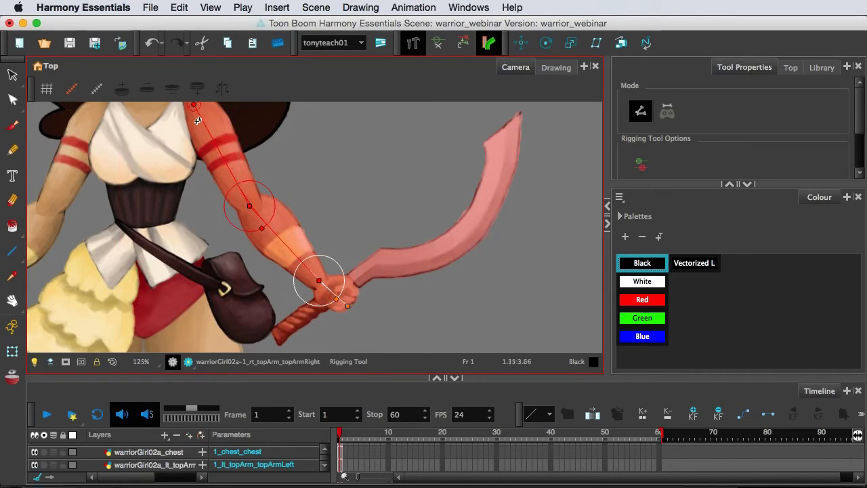
pyautogui.click(261, 228)
pyautogui.press('super+z')
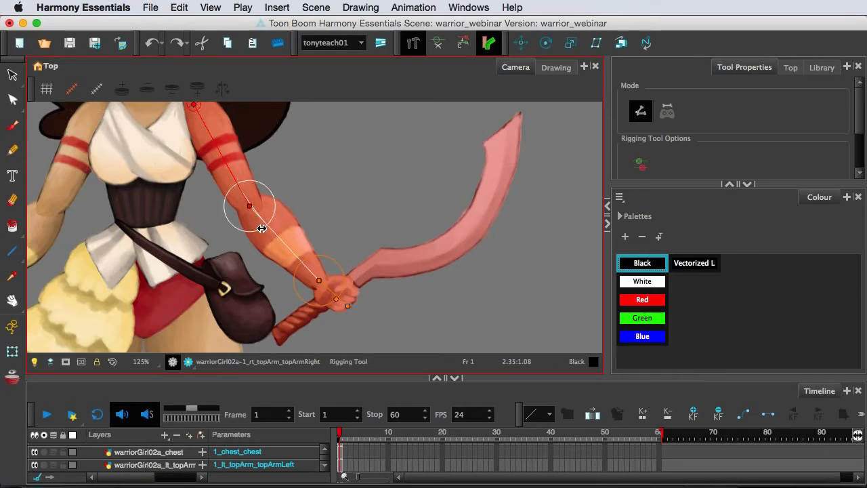
pyautogui.moveTo(258, 231); pyautogui.dragTo(258, 221)
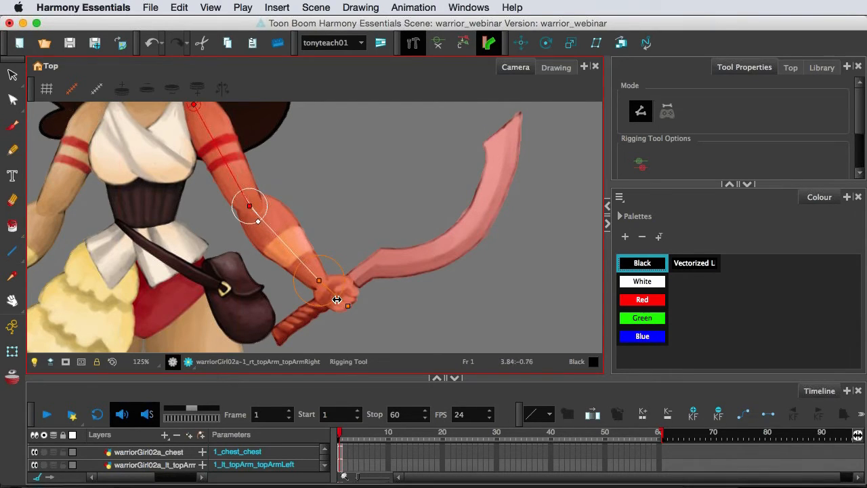
pyautogui.moveTo(336, 299)
pyautogui.mouseDown()
pyautogui.moveTo(349, 292)
pyautogui.moveTo(322, 298)
pyautogui.mouseUp()
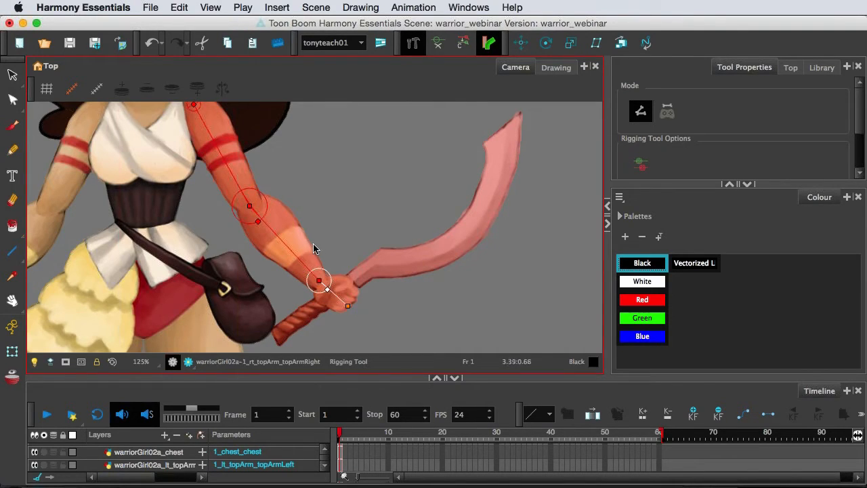
# Bend the forearm upward at the elbow with the Transform tool and compare the elbow in Render View and OpenGL View.
pyautogui.click(6, 356)
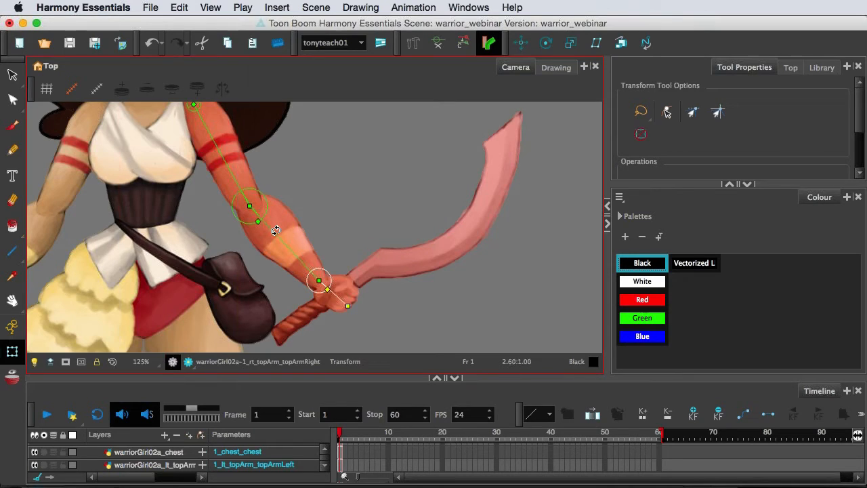
pyautogui.moveTo(275, 231); pyautogui.dragTo(283, 196)
pyautogui.scroll(5, 225, 197)
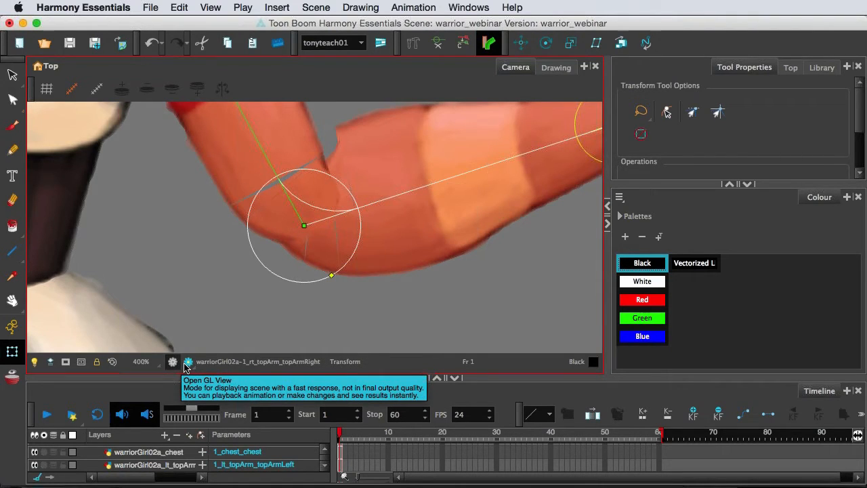
pyautogui.click(184, 363)
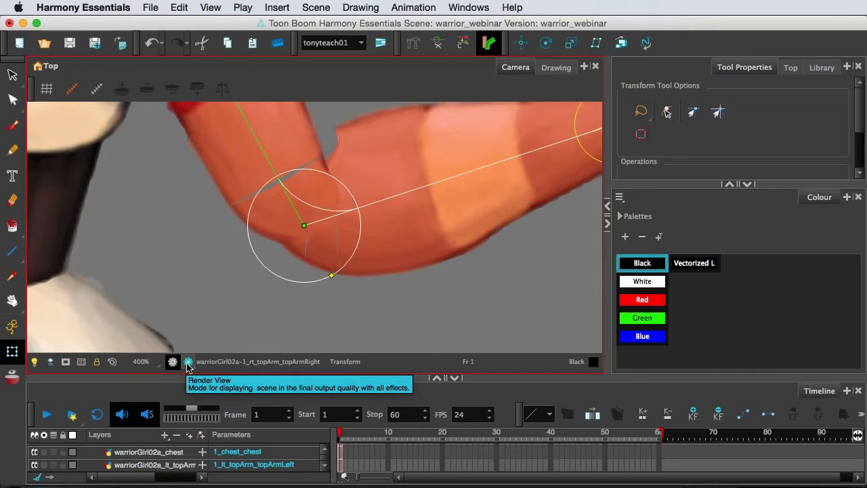
pyautogui.click(188, 364)
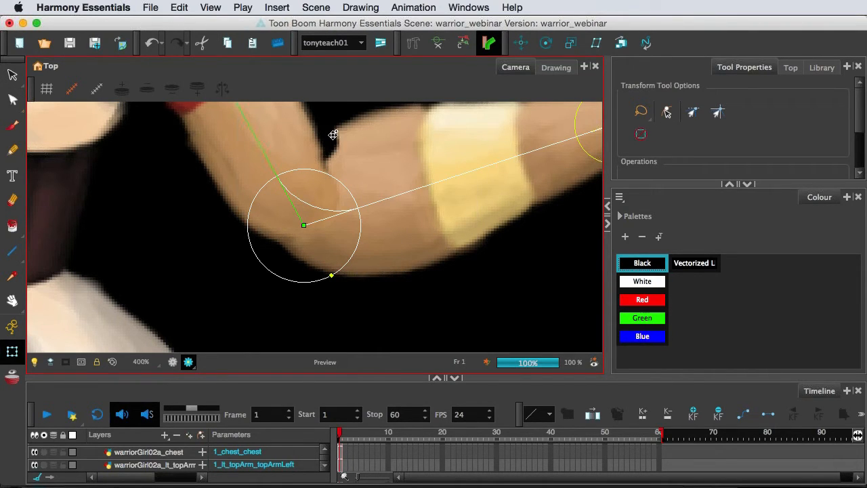
pyautogui.click(171, 363)
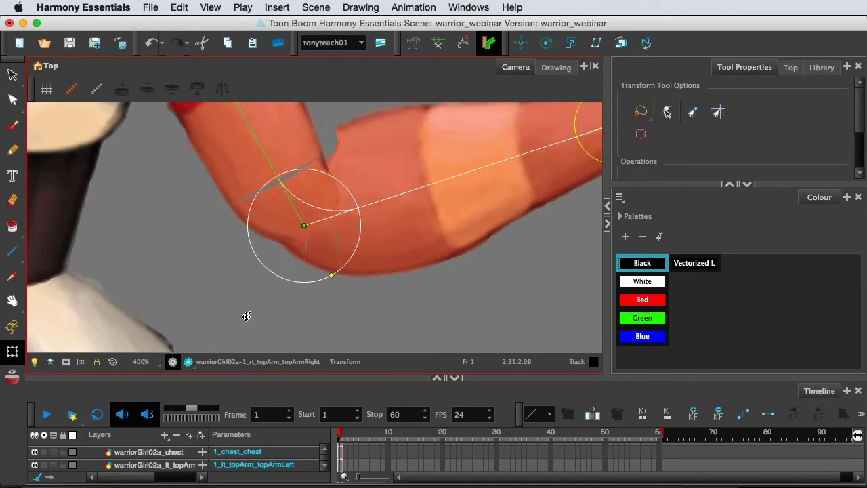
# Shrink the elbow joint's radius further with the Rigging tool, checking the bent arm with the Transform tool.
pyautogui.click(415, 44)
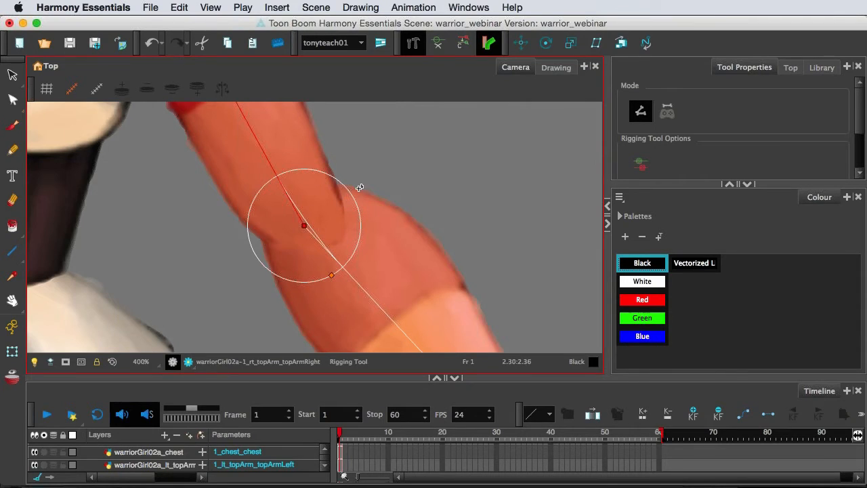
pyautogui.scroll(-5, 359, 187)
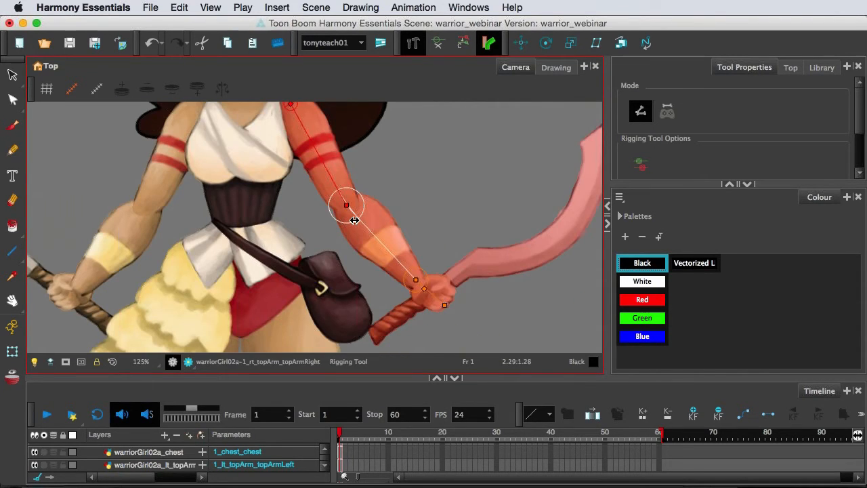
pyautogui.moveTo(350, 220); pyautogui.dragTo(345, 217)
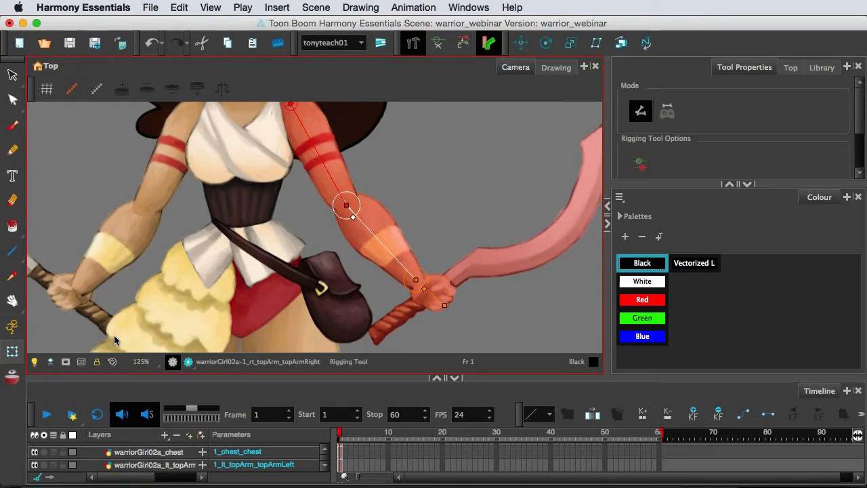
pyautogui.click(13, 351)
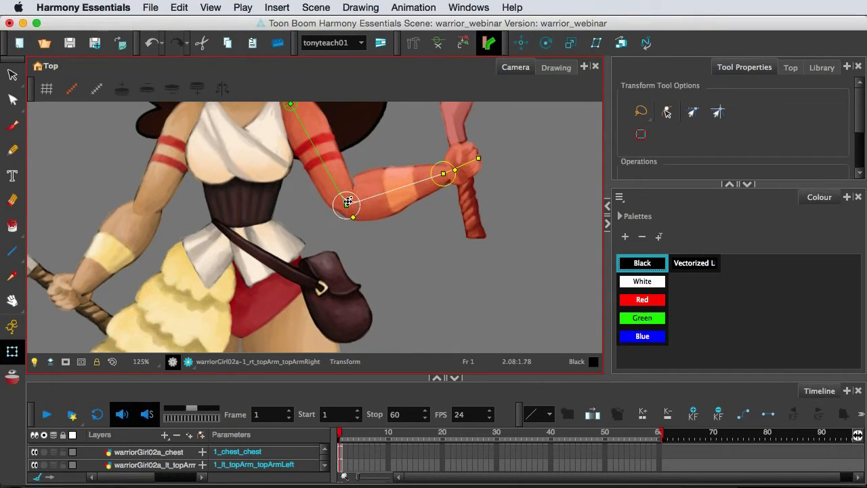
pyautogui.click(413, 43)
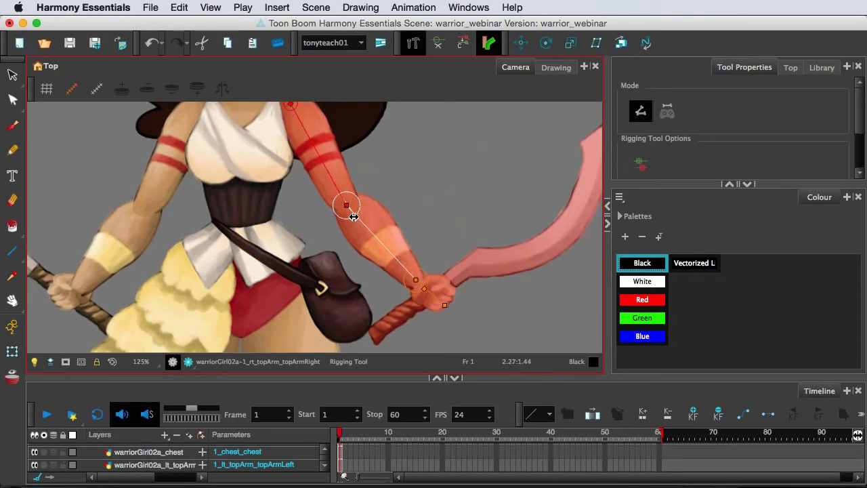
pyautogui.click(413, 45)
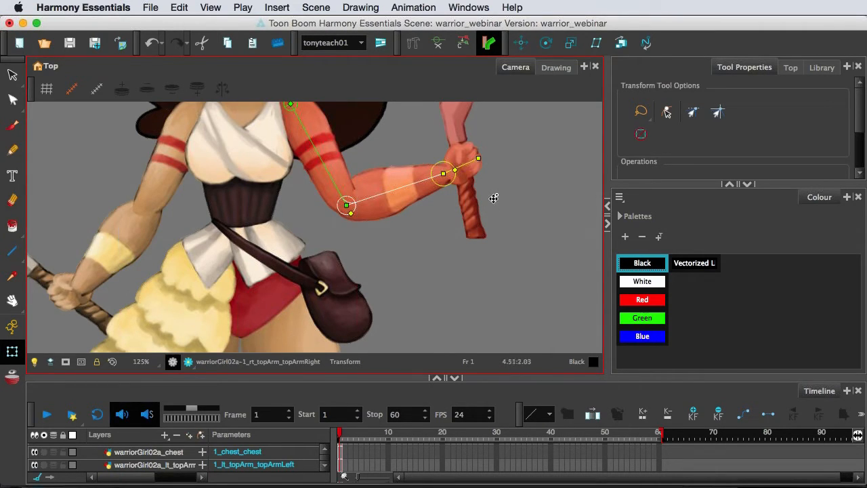
# Examine the wrist joint of the bent arm and select the right hand that holds the sword.
pyautogui.scroll(5, 487, 168)
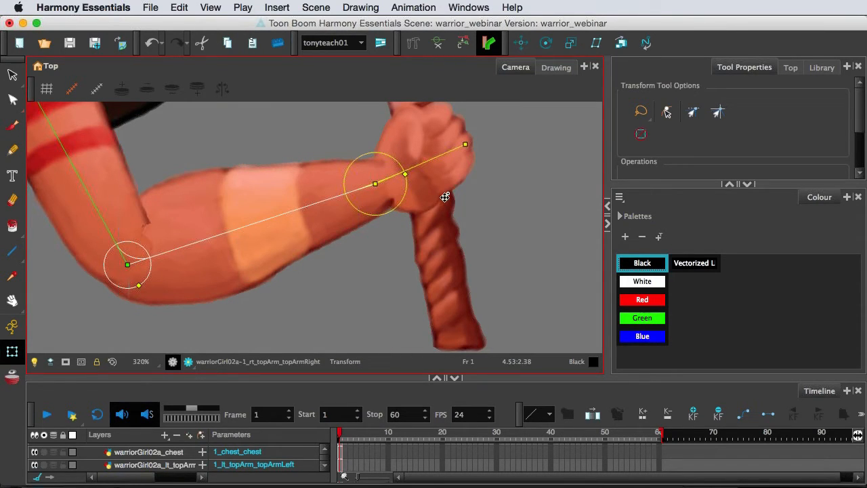
pyautogui.scroll(-3, 463, 254)
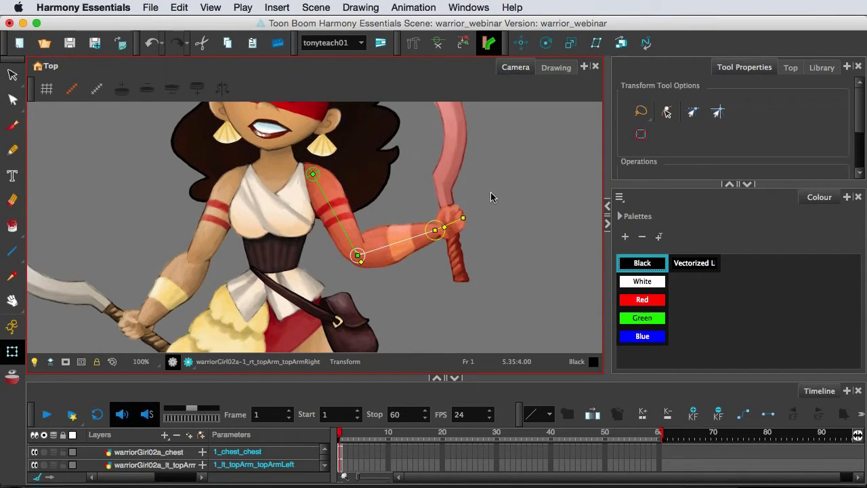
pyautogui.click(447, 221)
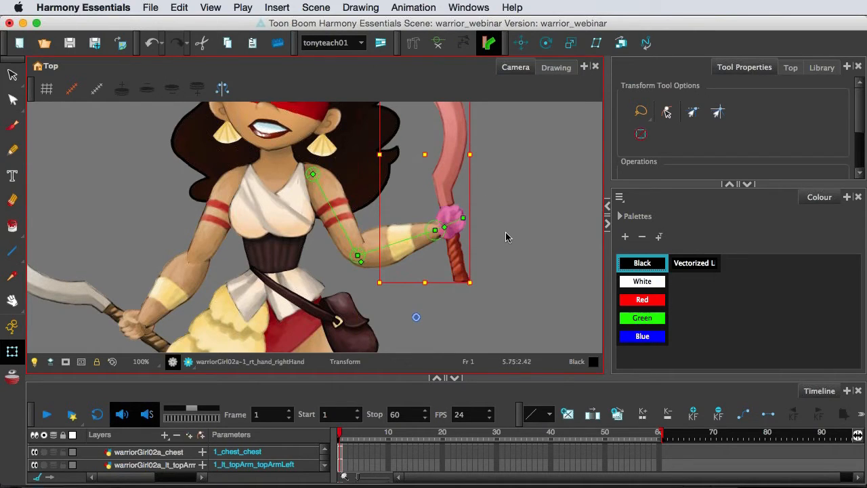
pyautogui.click(506, 238)
pyautogui.click(453, 232)
pyautogui.scroll(-2, 500, 227)
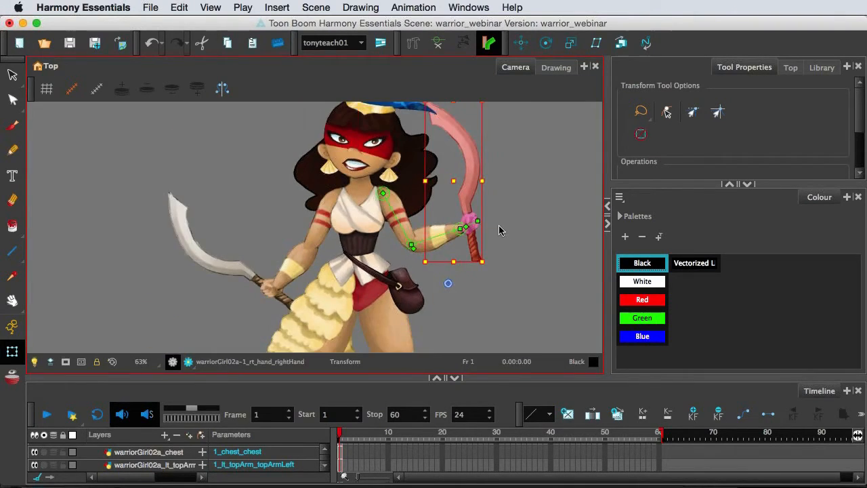
# Deselect the hand, examine the wrist and elbow joints up close, and set the Camera view zoom to 100%.
pyautogui.scroll(5, 499, 226)
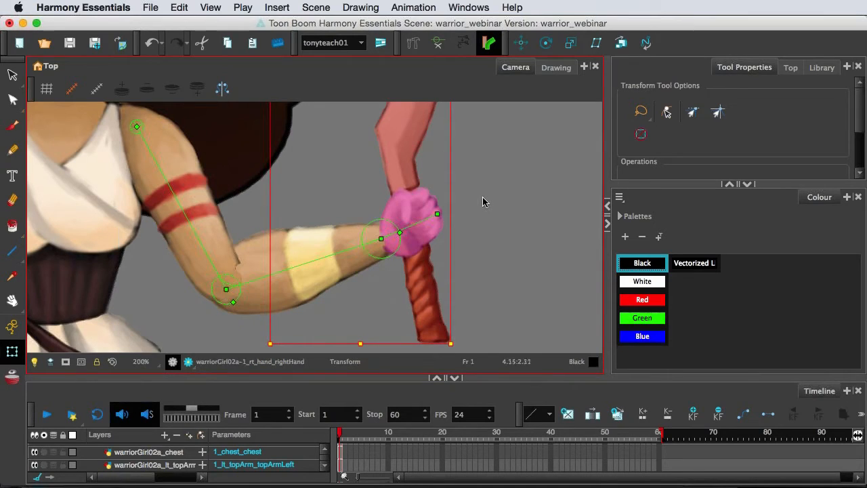
pyautogui.click(394, 285)
pyautogui.scroll(5, 391, 247)
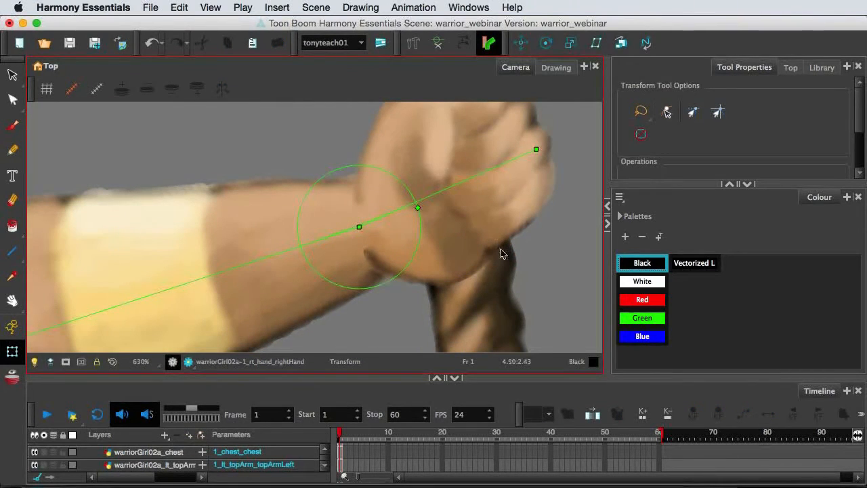
pyautogui.scroll(-6, 498, 253)
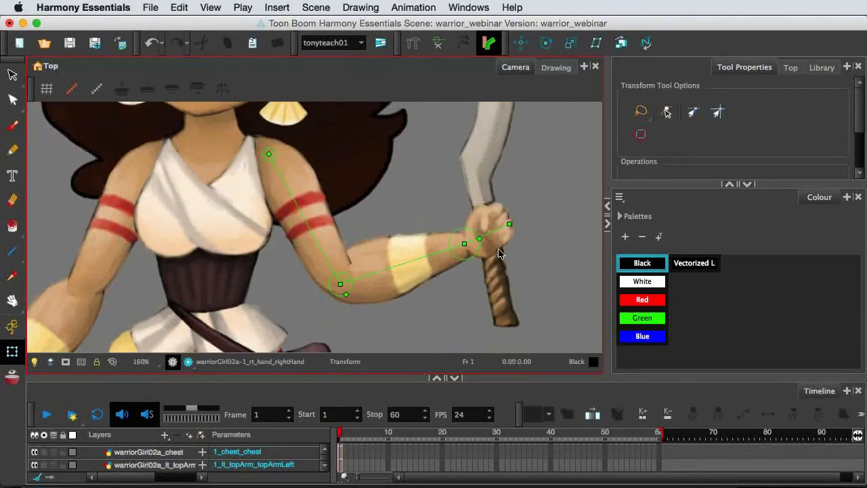
pyautogui.scroll(3, 498, 254)
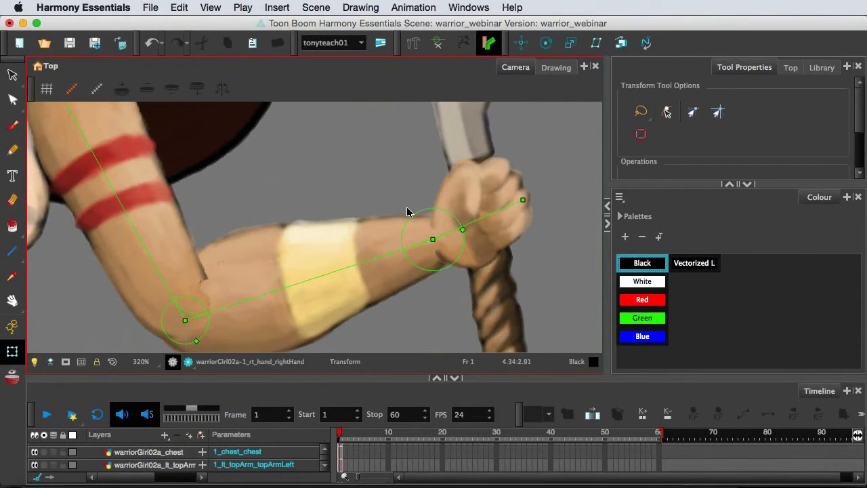
pyautogui.click(142, 362)
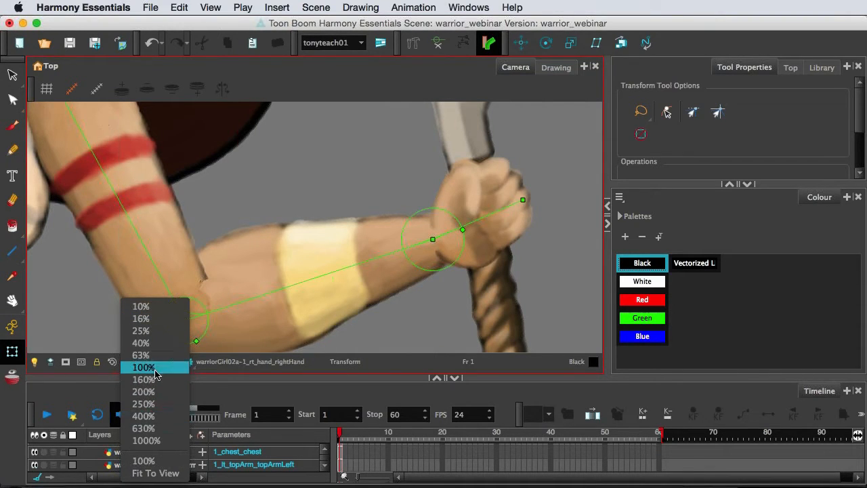
pyautogui.click(153, 369)
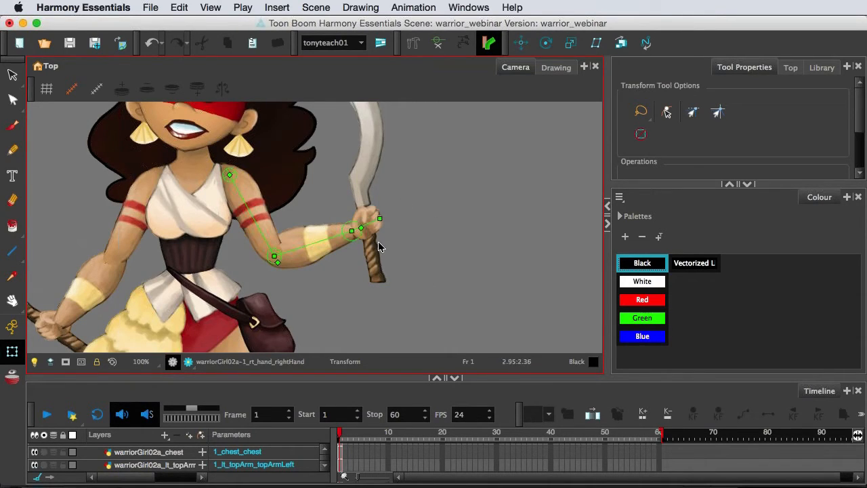
# Pose the arm by rotating the upper arm bone outward from the shoulder and turning the hand bone slightly at the wrist.
pyautogui.click(256, 226)
pyautogui.moveTo(256, 228); pyautogui.dragTo(266, 222)
pyautogui.moveTo(339, 220); pyautogui.dragTo(378, 219)
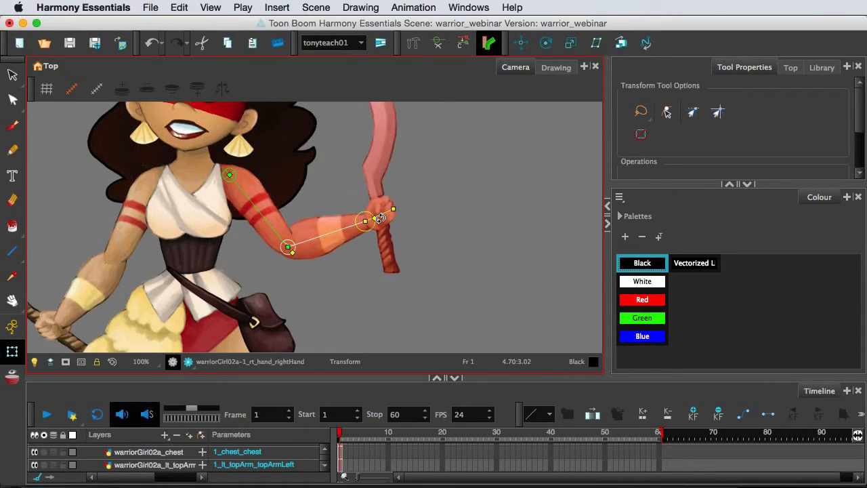
pyautogui.moveTo(380, 218)
pyautogui.mouseDown()
pyautogui.moveTo(389, 242)
pyautogui.moveTo(362, 213)
pyautogui.moveTo(372, 228)
pyautogui.moveTo(376, 221)
pyautogui.mouseUp()
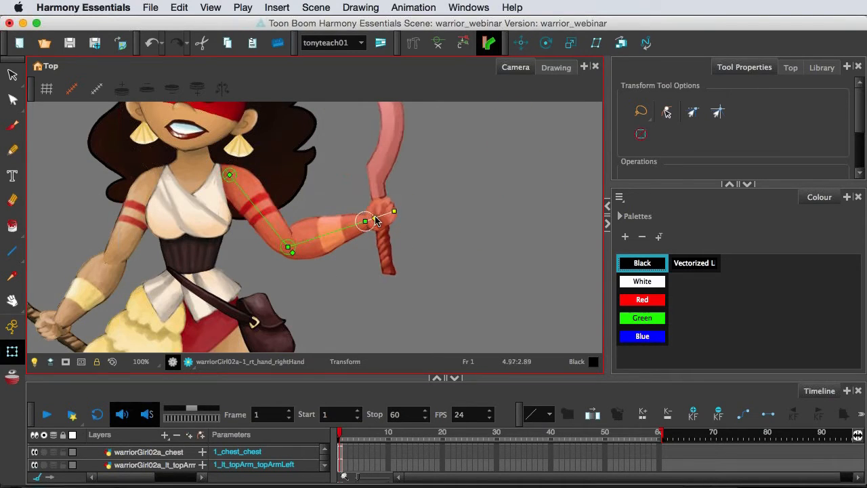
# Enlarge the Timeline view to show the bone layers and rotate the hand bone slightly at the wrist.
pyautogui.press('space')
pyautogui.moveTo(456, 210); pyautogui.dragTo(425, 260)
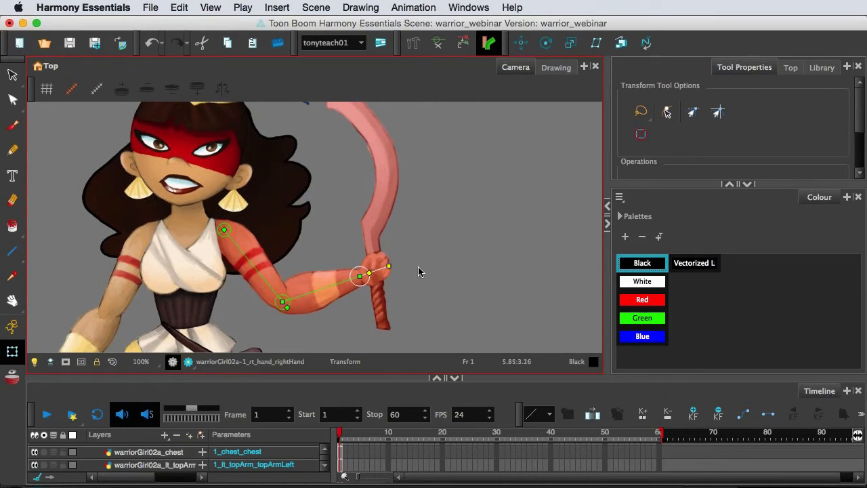
pyautogui.moveTo(264, 381); pyautogui.dragTo(269, 333)
pyautogui.press('space')
pyautogui.moveTo(247, 225); pyautogui.dragTo(326, 145)
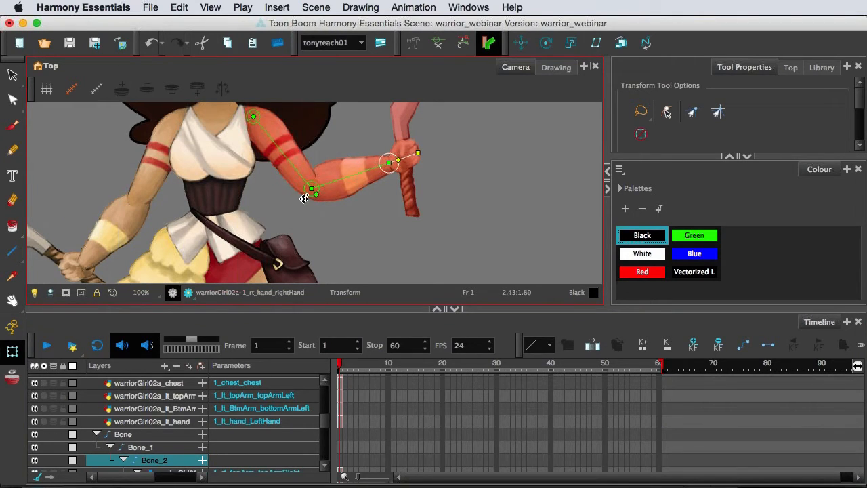
pyautogui.moveTo(405, 157)
pyautogui.mouseDown()
pyautogui.moveTo(395, 167)
pyautogui.moveTo(404, 158)
pyautogui.mouseUp()
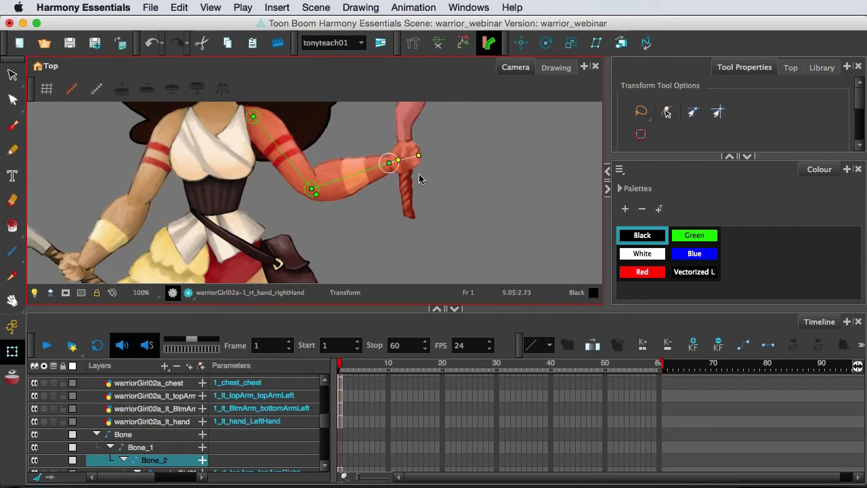
# Select the rt_hand layer nested under the arm bones in the Timeline and examine its place in the layer hierarchy.
pyautogui.scroll(-3, 203, 447)
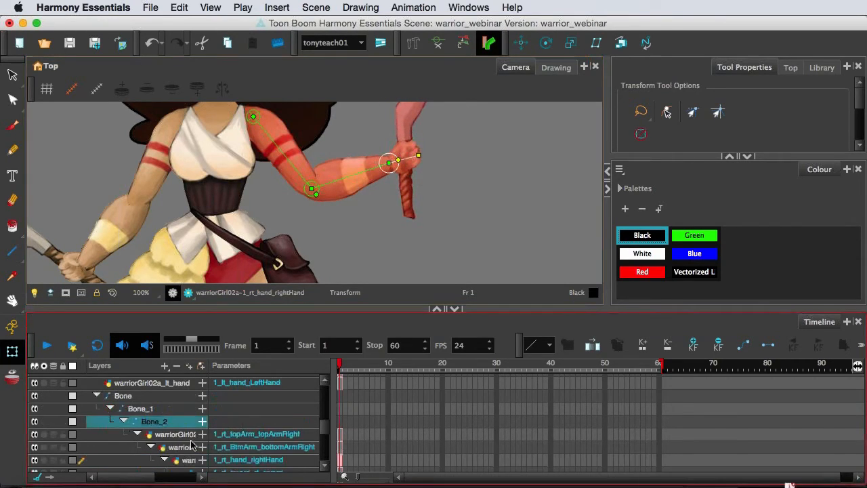
pyautogui.scroll(-2, 192, 443)
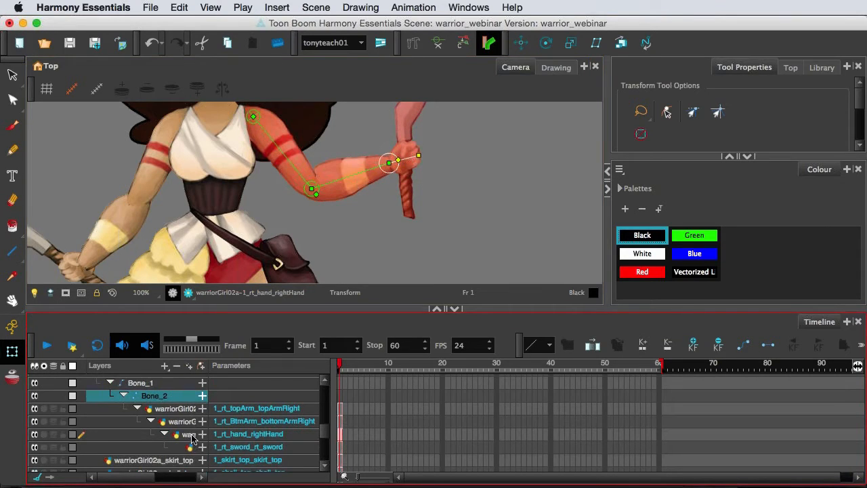
pyautogui.click(191, 434)
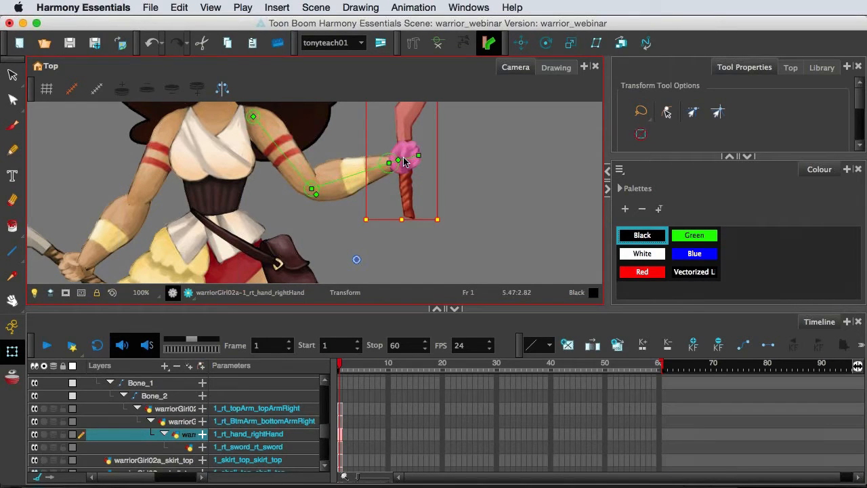
pyautogui.scroll(-1, 215, 430)
pyautogui.scroll(-1, 215, 430)
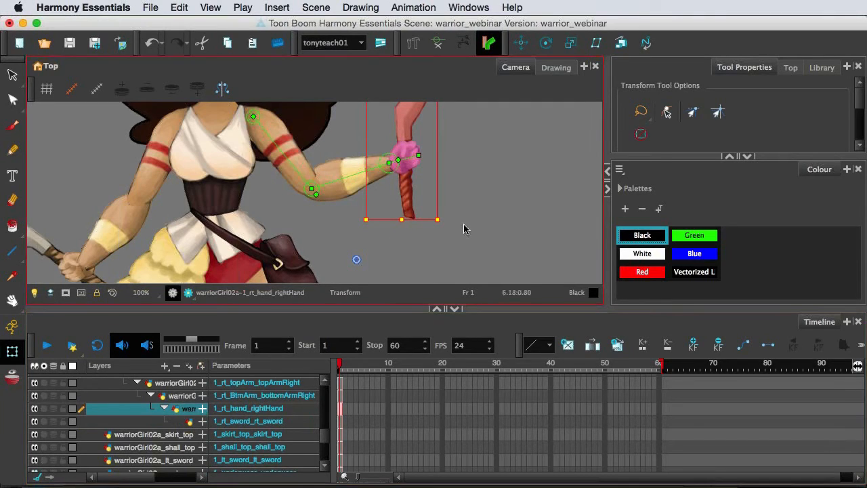
pyautogui.scroll(1, 465, 227)
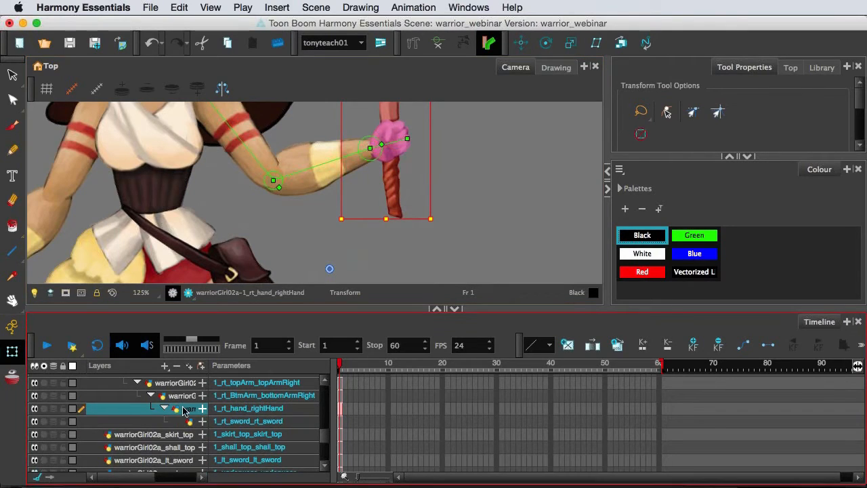
# Add a Kinematic Output layer, nest it under rt_BtmArm above rt_hand, and rotate the hand bone slightly to test the wrist.
pyautogui.click(163, 367)
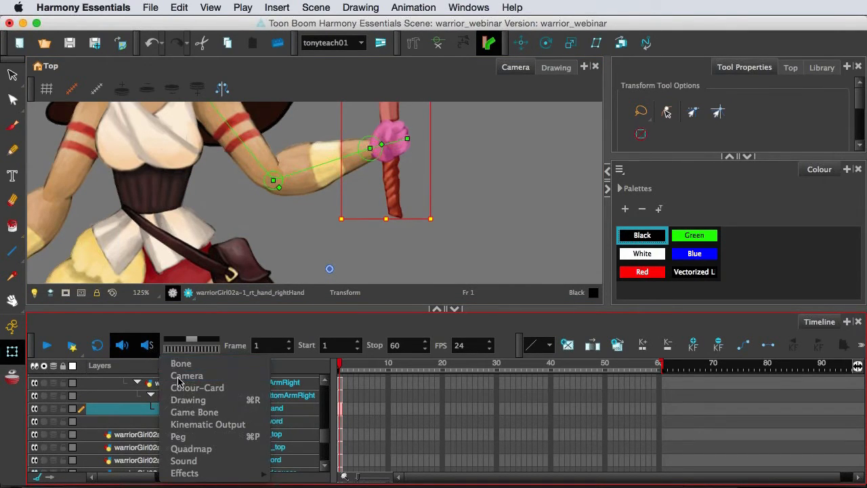
pyautogui.click(200, 424)
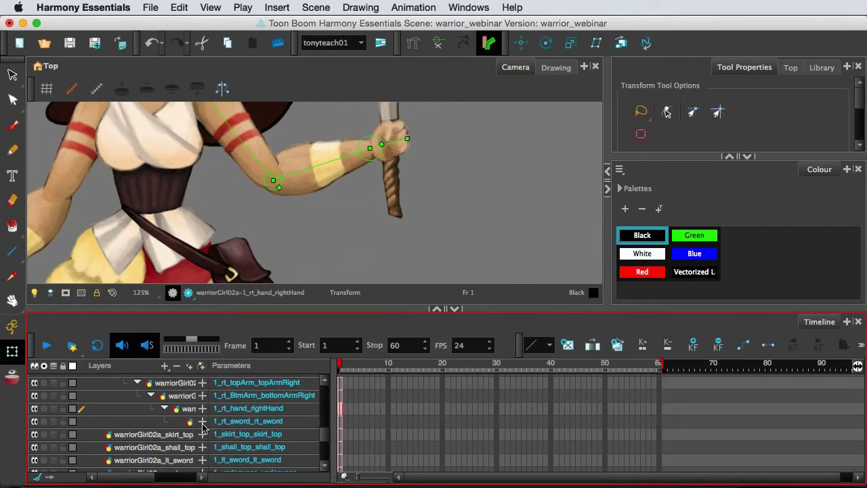
pyautogui.scroll(-5, 202, 427)
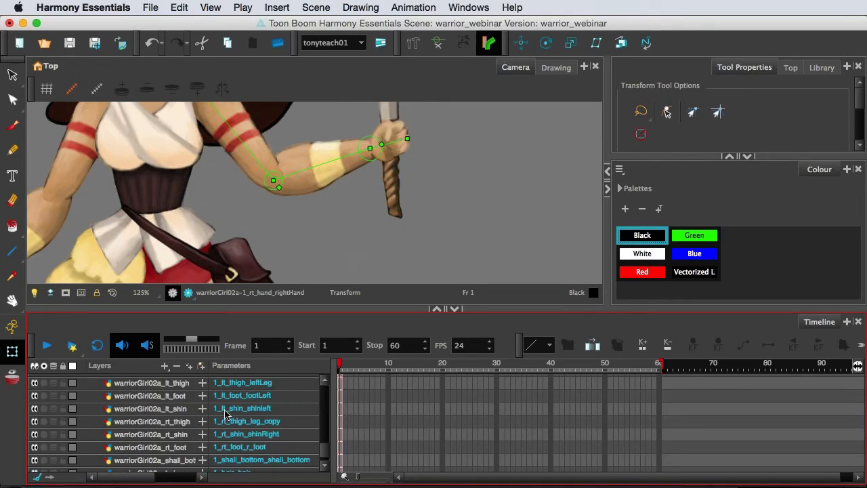
pyautogui.click(159, 466)
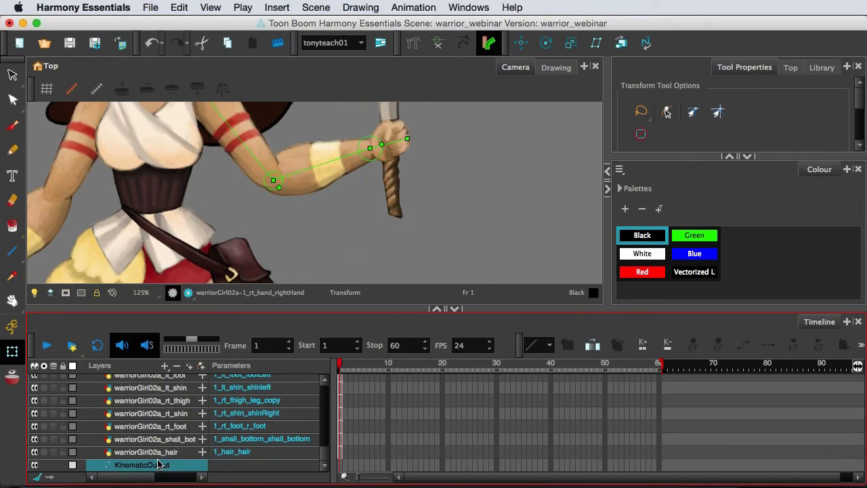
pyautogui.moveTo(160, 465); pyautogui.dragTo(179, 405)
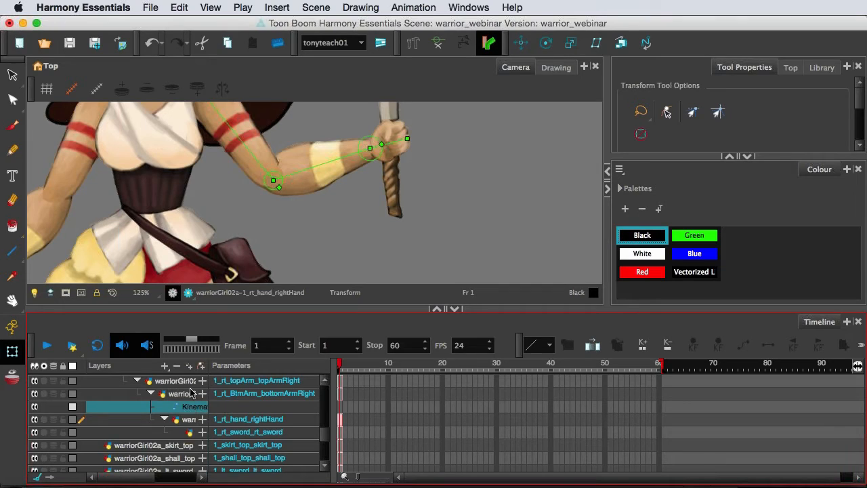
pyautogui.click(448, 196)
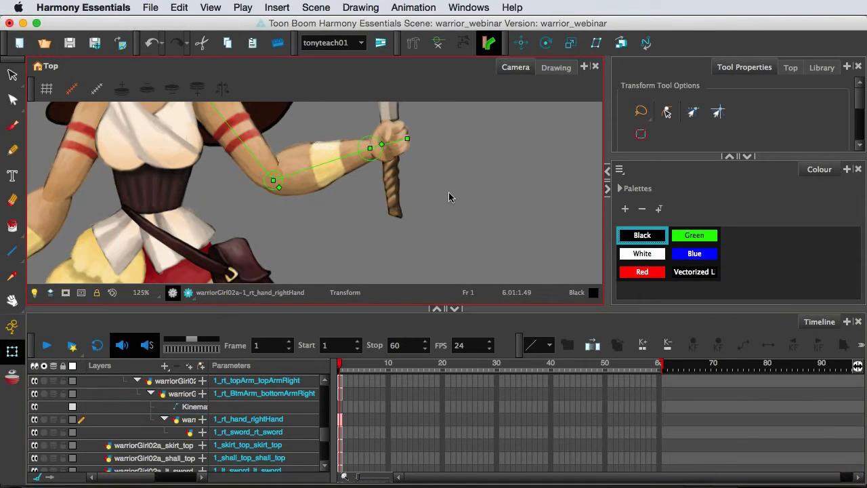
pyautogui.moveTo(394, 142); pyautogui.dragTo(399, 142)
# Try to parent the rt_hand layer to the KinematicOutput layer and undo the change.
pyautogui.click(196, 407)
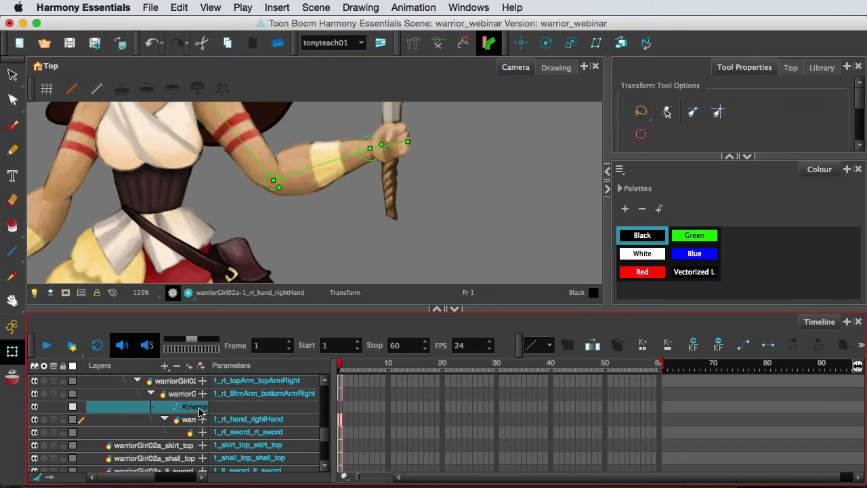
pyautogui.click(194, 419)
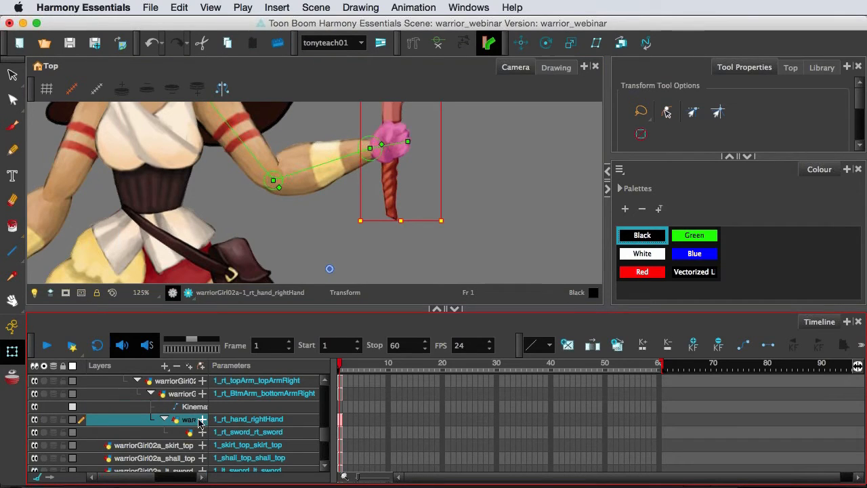
pyautogui.moveTo(193, 416); pyautogui.dragTo(128, 421)
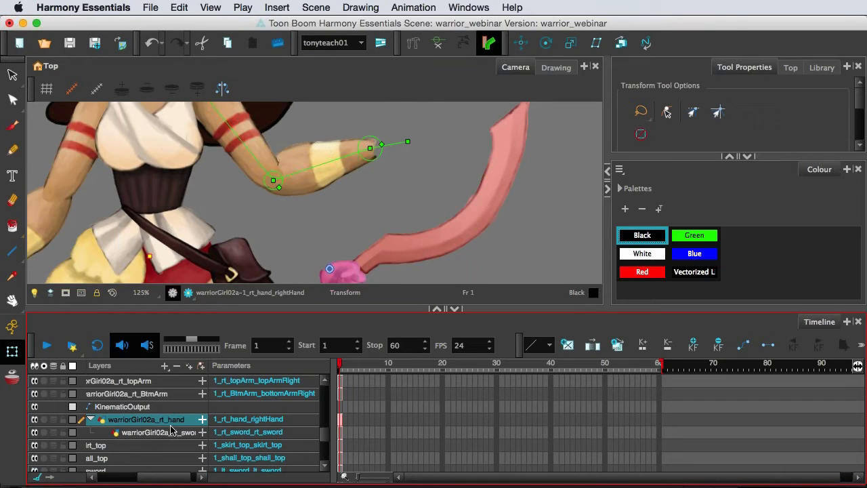
pyautogui.press('super+z')
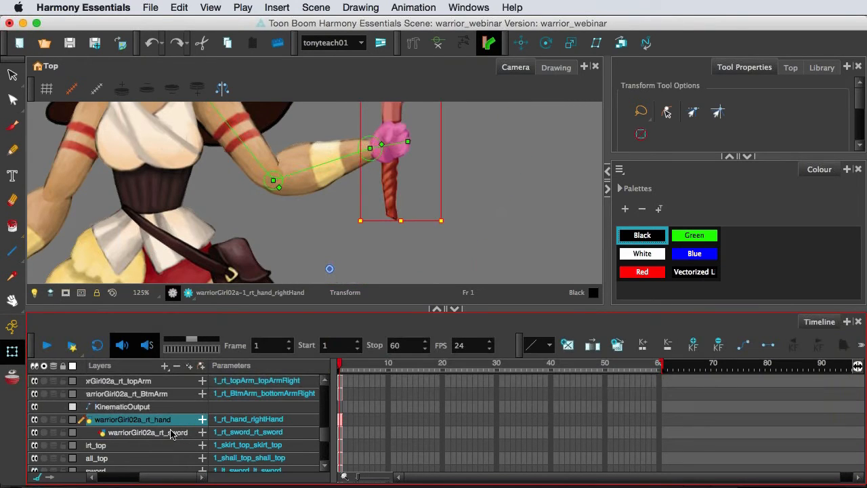
# Find the KinematicOutput layer in the Timeline and parent the rt_hand layer, with its sword, to it.
pyautogui.scroll(-5, 170, 434)
pyautogui.scroll(-4, 135, 433)
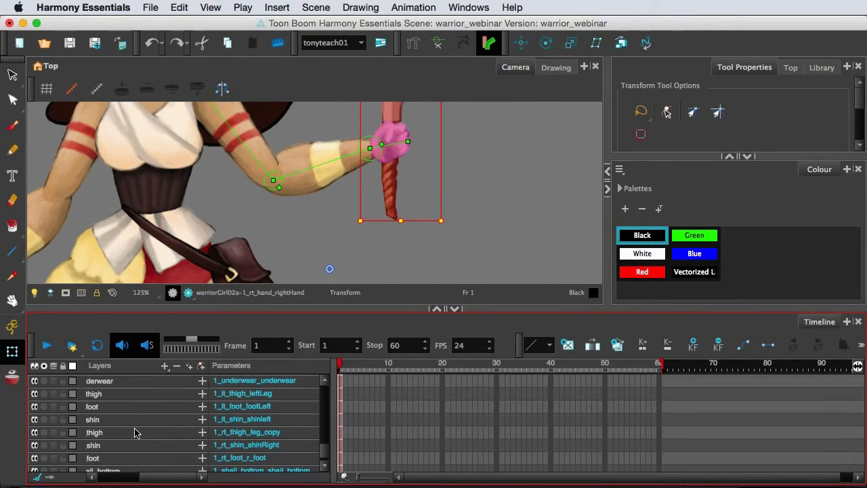
pyautogui.scroll(7, 138, 434)
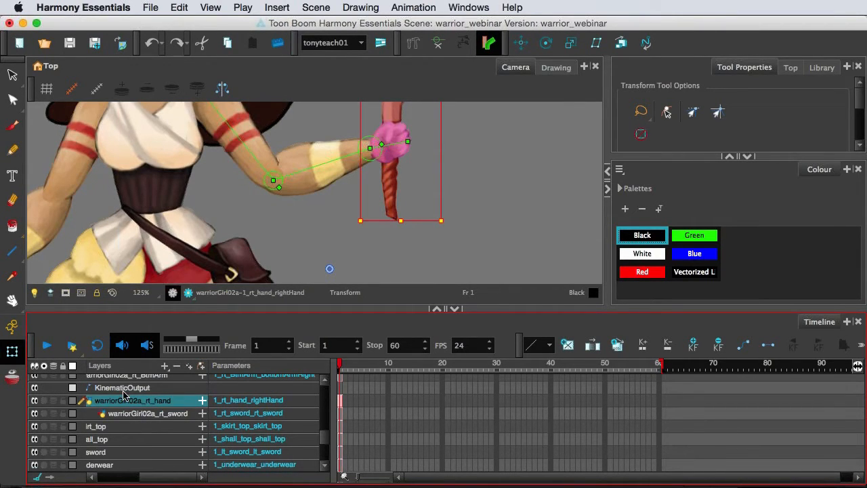
pyautogui.click(124, 390)
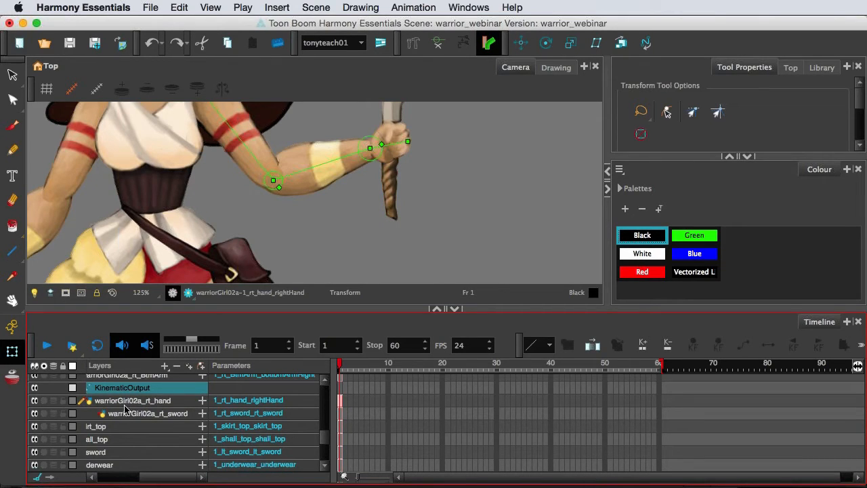
pyautogui.click(103, 397)
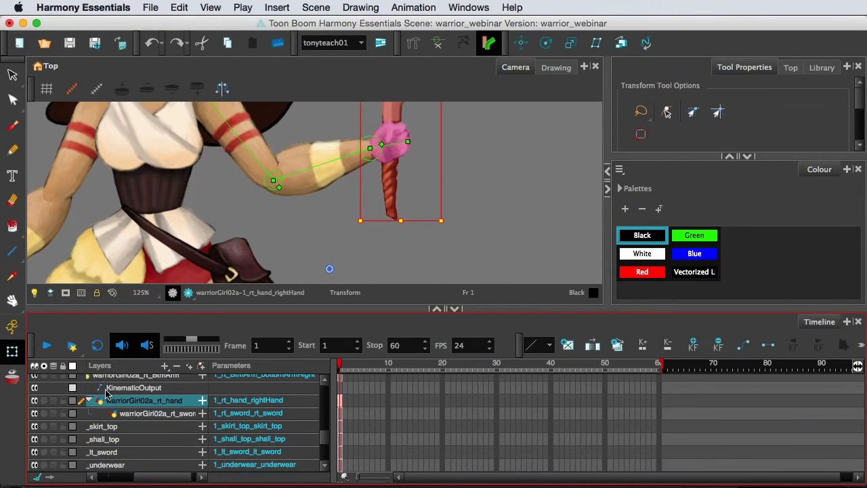
pyautogui.moveTo(109, 399); pyautogui.dragTo(129, 388)
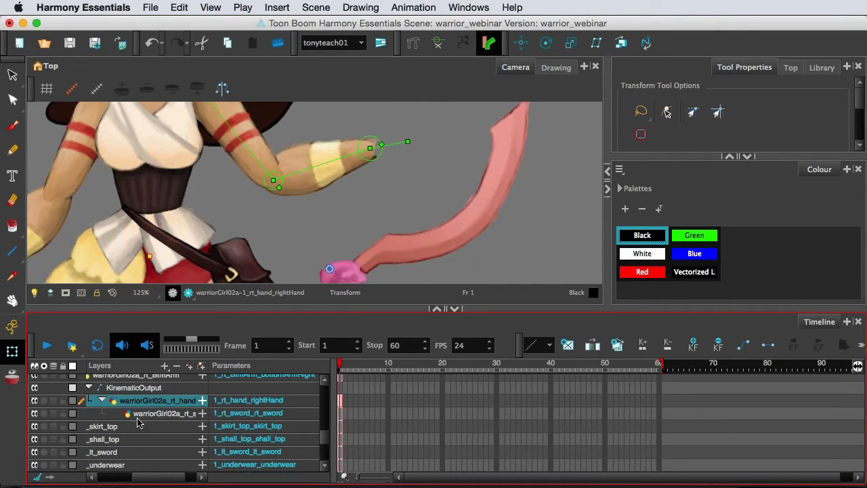
# Move the rt_sword layer out of rt_hand and place it directly under KinematicOutput.
pyautogui.scroll(1, 154, 420)
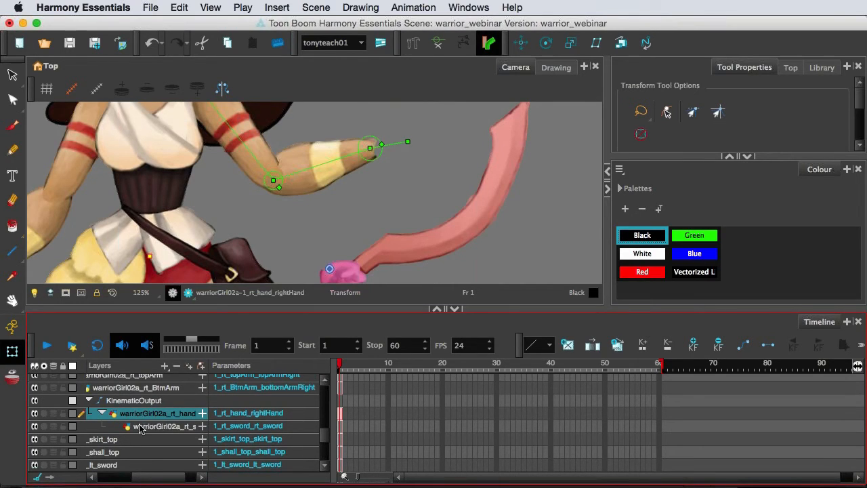
pyautogui.click(144, 426)
pyautogui.moveTo(138, 405); pyautogui.dragTo(144, 412)
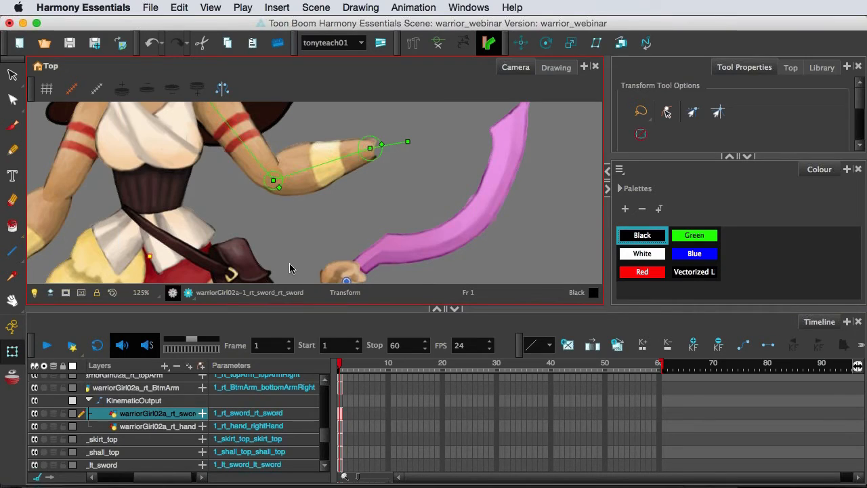
# Try to move the hand drawing onto the wrist, and undo that move along with the sword and hand reparenting.
pyautogui.click(361, 266)
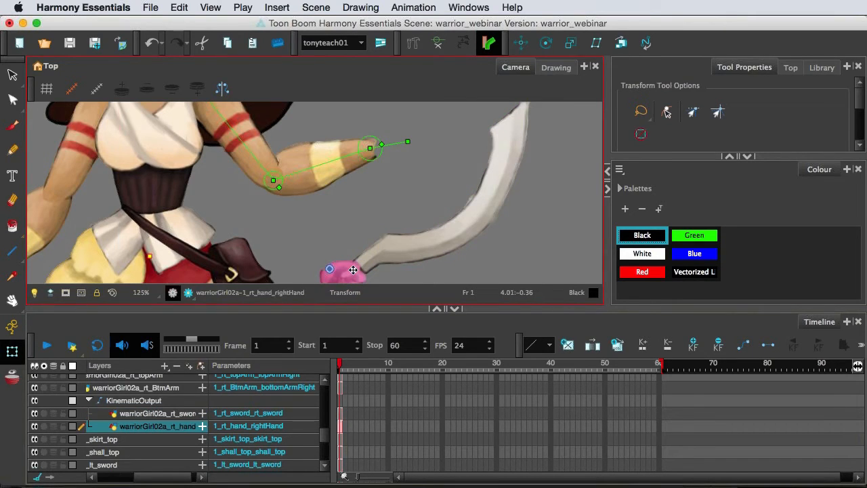
pyautogui.moveTo(353, 270); pyautogui.dragTo(408, 140)
pyautogui.press('super+z')
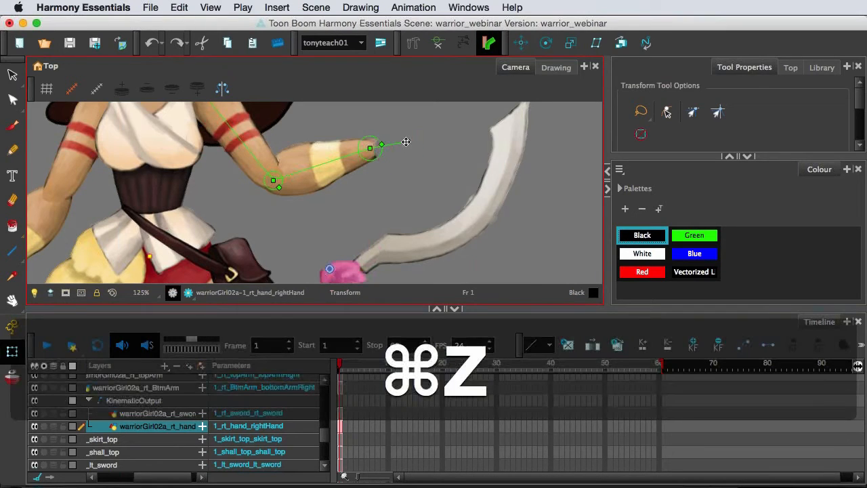
pyautogui.press('super+z')
pyautogui.press('super+z')
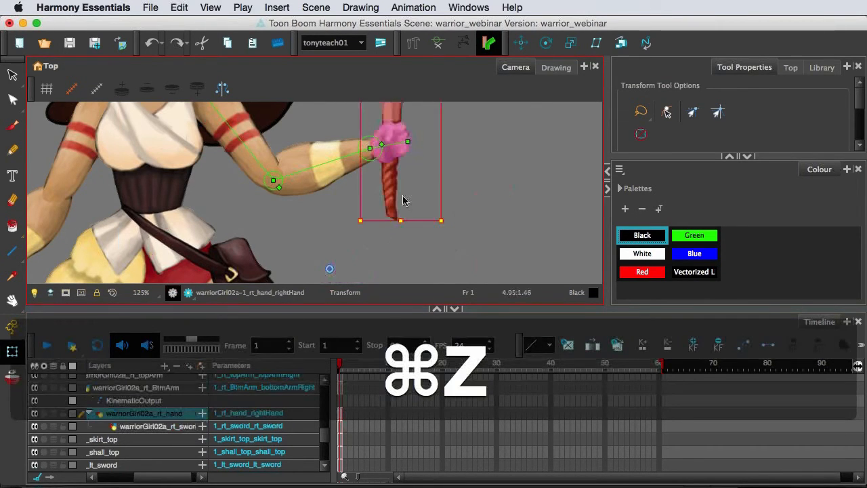
# Nest the KinematicOutput layer under rt_hand above the sword layer and test the setup by rotating the hand bone slightly.
pyautogui.click(493, 194)
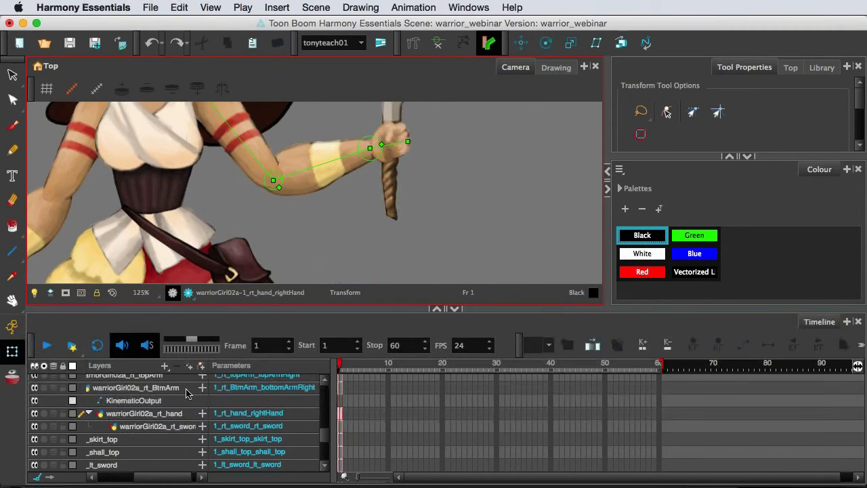
pyautogui.click(142, 401)
pyautogui.moveTo(138, 413); pyautogui.dragTo(148, 414)
pyautogui.click(152, 401)
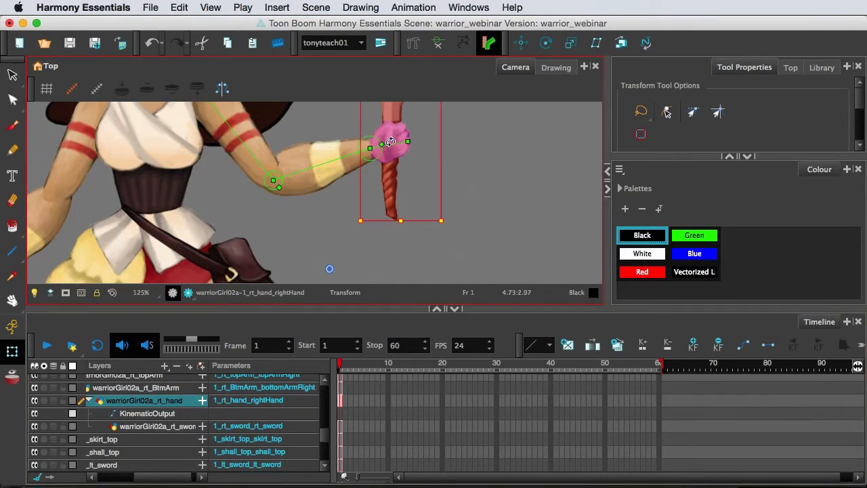
pyautogui.moveTo(391, 140); pyautogui.dragTo(395, 140)
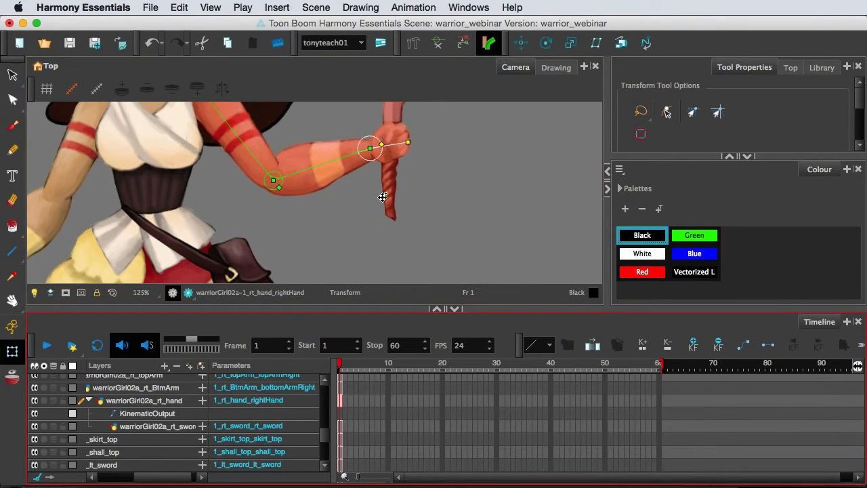
# Select the rt_sword, KinematicOutput and rt_hand layers in turn, and rotate the hand bone slightly at the wrist.
pyautogui.click(153, 425)
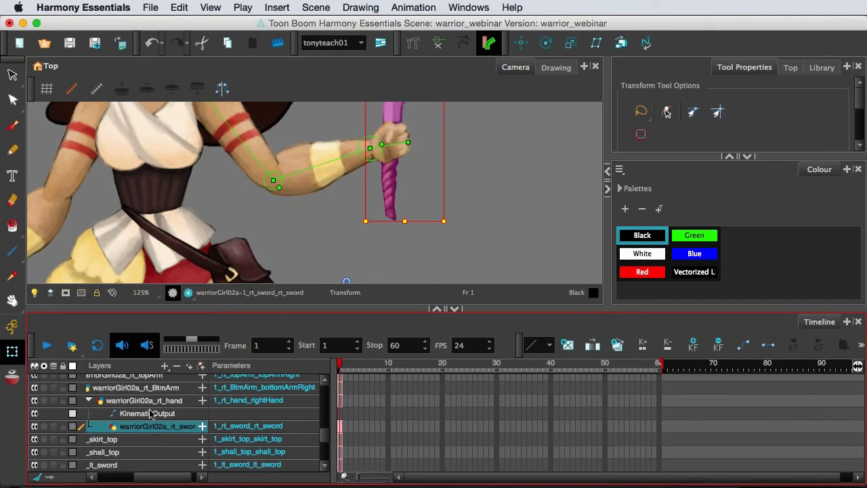
pyautogui.click(150, 414)
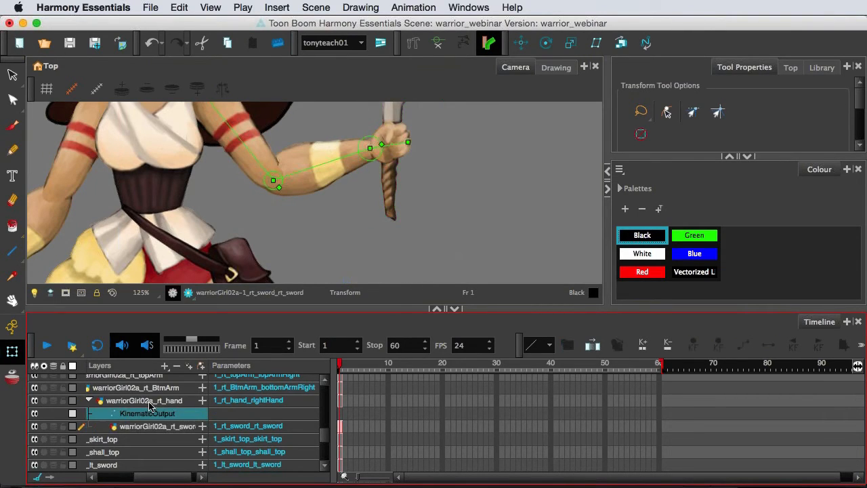
pyautogui.click(151, 401)
pyautogui.scroll(-3, 453, 178)
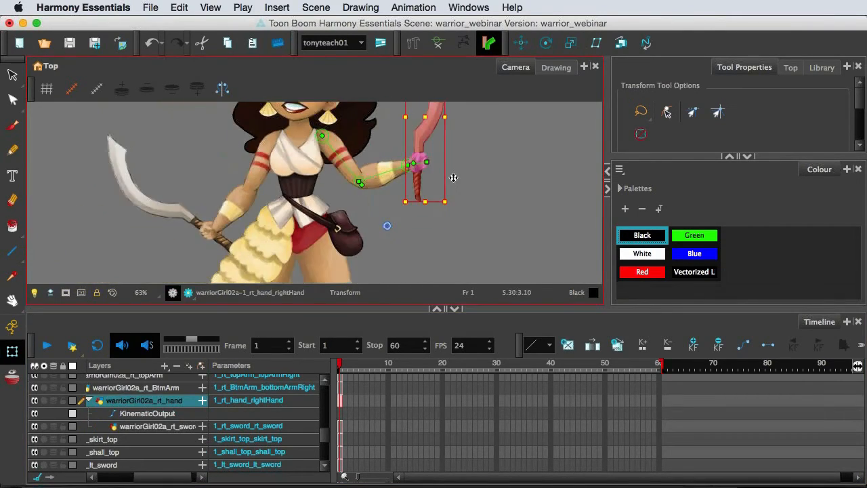
pyautogui.moveTo(420, 162)
pyautogui.mouseDown()
pyautogui.moveTo(423, 169)
pyautogui.moveTo(424, 160)
pyautogui.mouseUp()
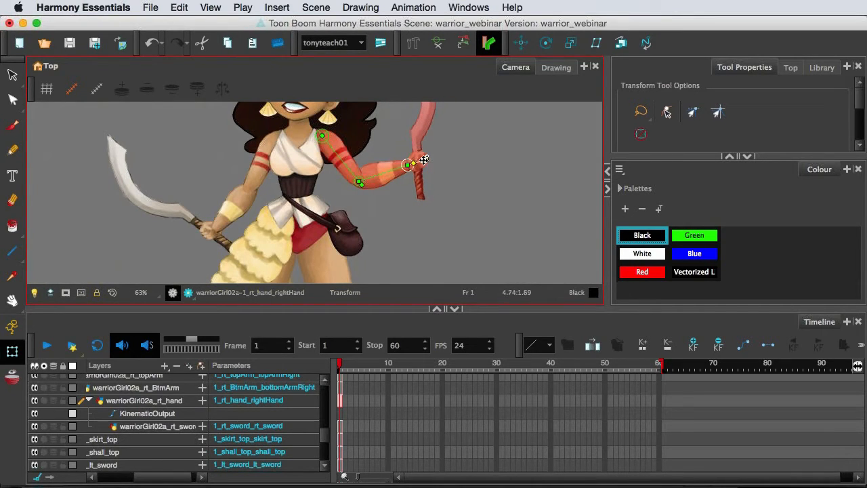
# Select the rt_sword and KinematicOutput layers, clear the selection, and examine the whole character and the sword arm up close.
pyautogui.click(148, 427)
pyautogui.doubleClick(131, 429)
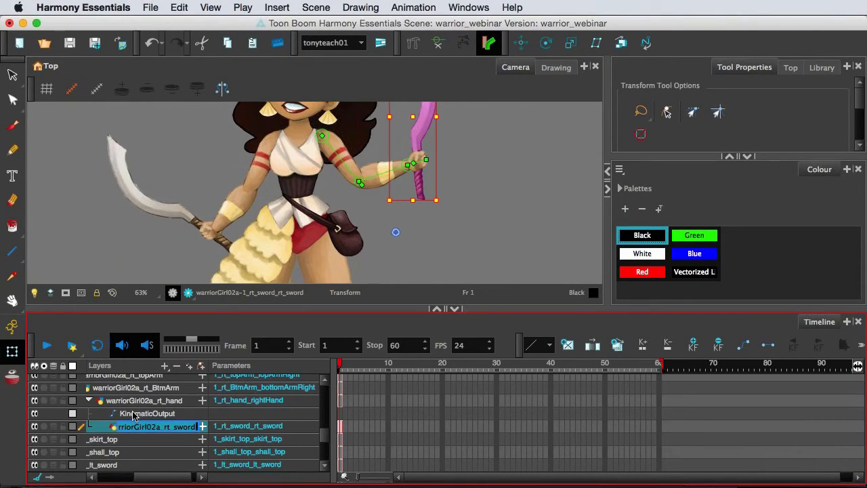
pyautogui.click(133, 414)
pyautogui.scroll(-3, 451, 223)
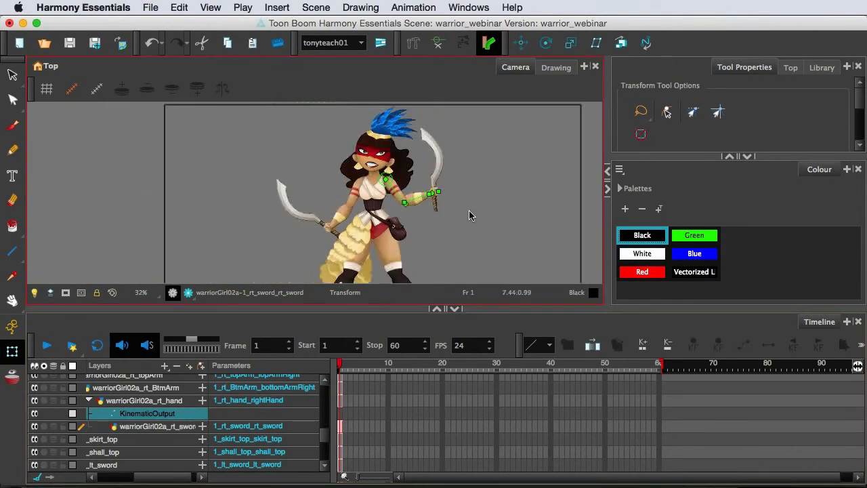
pyautogui.click(472, 216)
pyautogui.scroll(5, 472, 215)
pyautogui.press('space')
pyautogui.moveTo(456, 247); pyautogui.dragTo(453, 182)
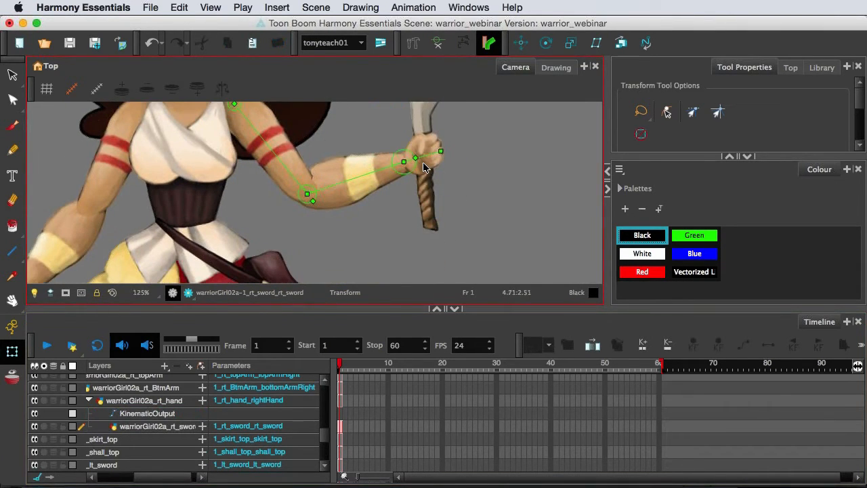
# Move the KinematicOutput layer out of rt_hand to sit above it under rt_BtmArm, and rotate the hand bone slightly downward.
pyautogui.click(424, 168)
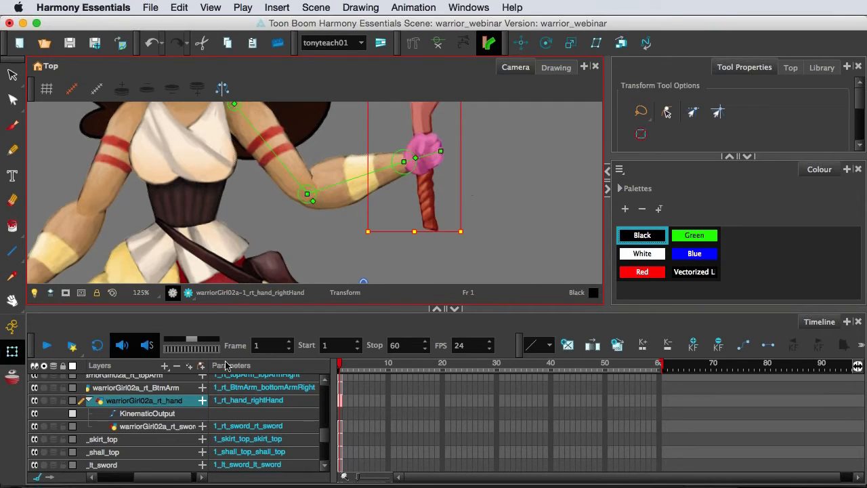
pyautogui.moveTo(155, 425); pyautogui.dragTo(127, 403)
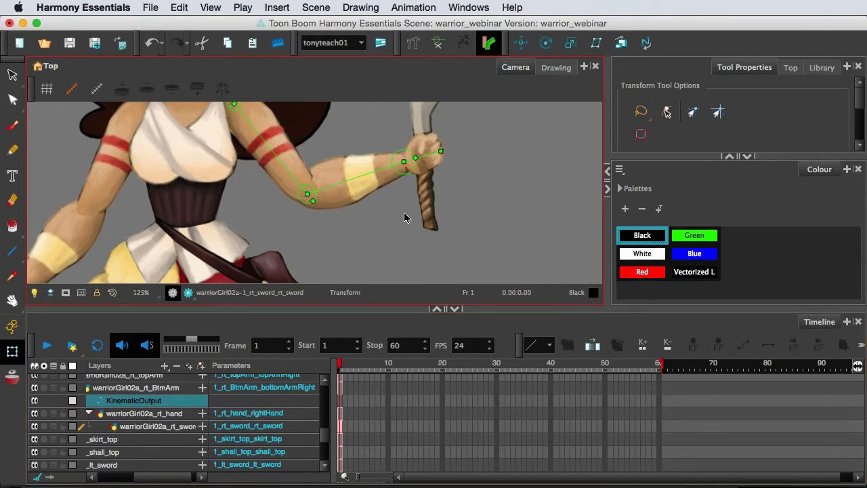
pyautogui.click(425, 242)
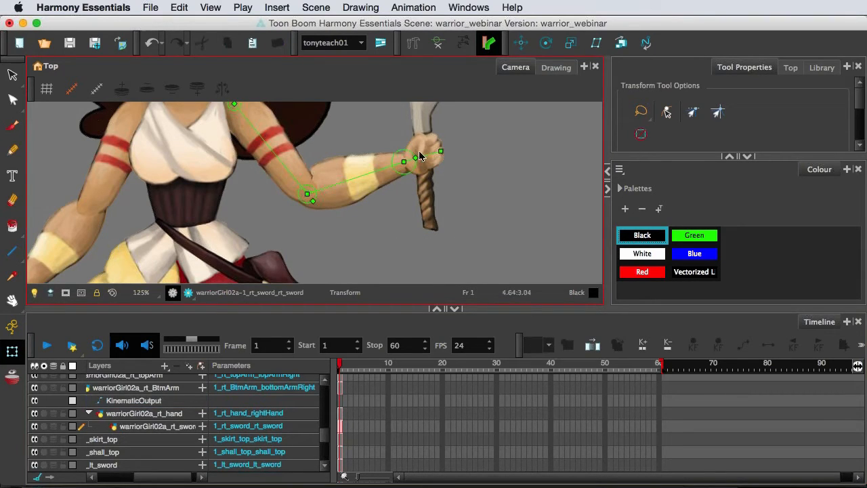
pyautogui.moveTo(426, 153); pyautogui.dragTo(427, 157)
# Select the rt_sword drawing, examine the full sword above the raised hand, and clear the selection.
pyautogui.click(423, 200)
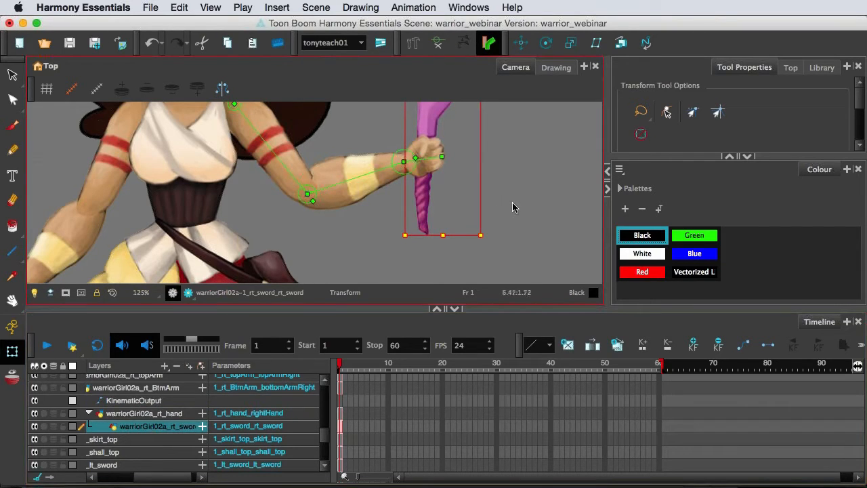
pyautogui.scroll(-2, 513, 207)
pyautogui.moveTo(517, 186); pyautogui.dragTo(484, 247)
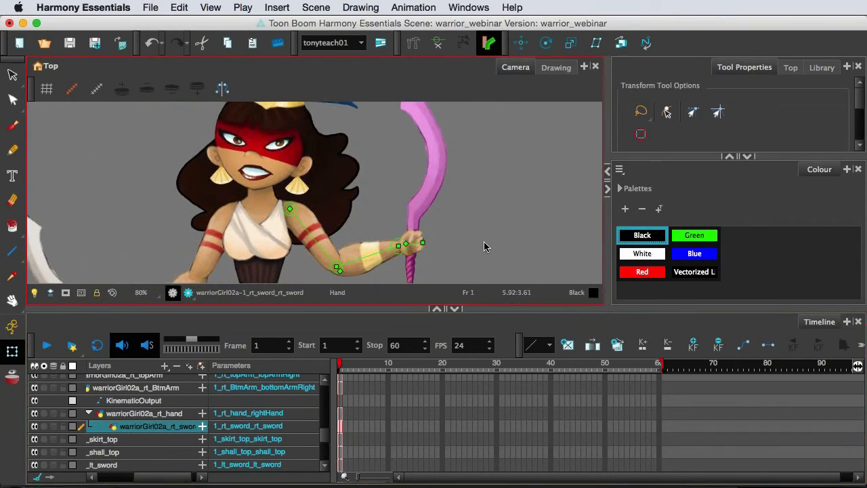
pyautogui.click(422, 223)
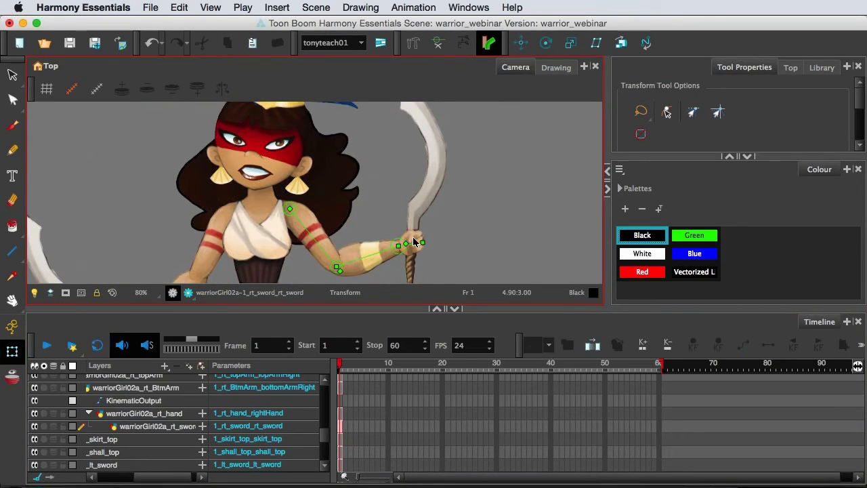
# Select the rt_hand layer, collapse it with its nested sword, and parent it under the KinematicOutput layer.
pyautogui.click(415, 241)
pyautogui.click(142, 418)
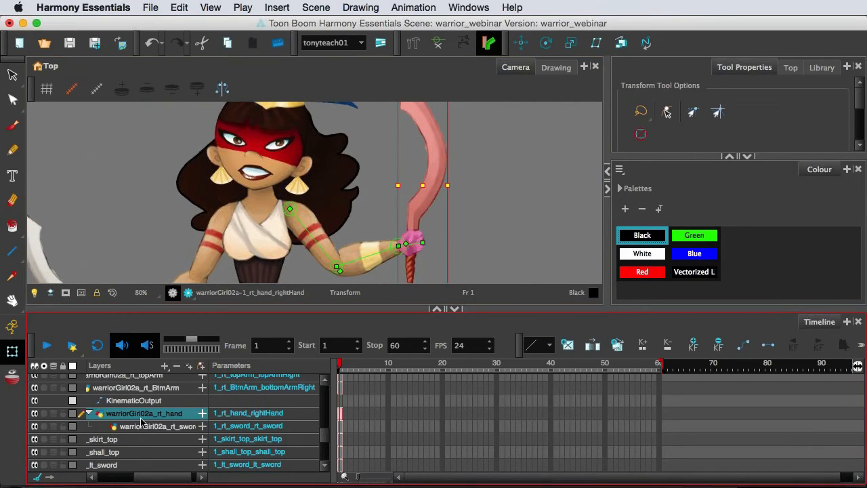
pyautogui.click(142, 401)
pyautogui.click(108, 416)
pyautogui.click(88, 413)
pyautogui.moveTo(142, 405); pyautogui.dragTo(143, 400)
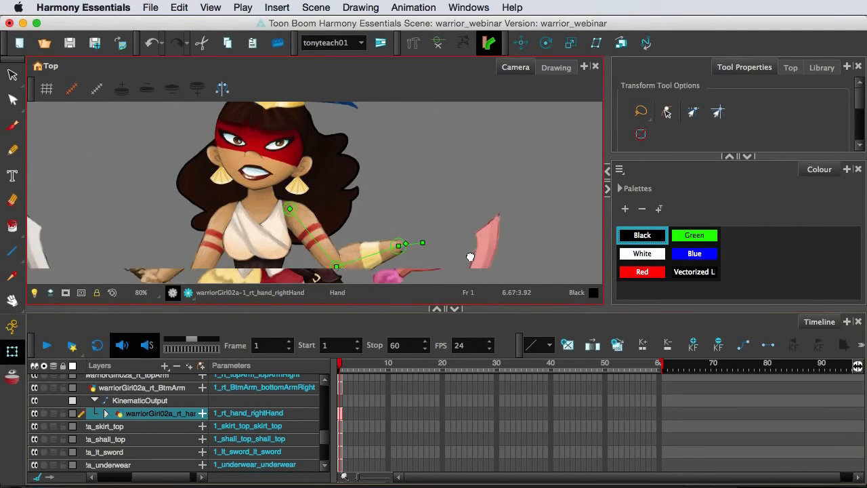
# Move the rt_hand drawing together with its sword onto the wrist end of the bent forearm.
pyautogui.moveTo(470, 254); pyautogui.dragTo(473, 178)
pyautogui.press('space')
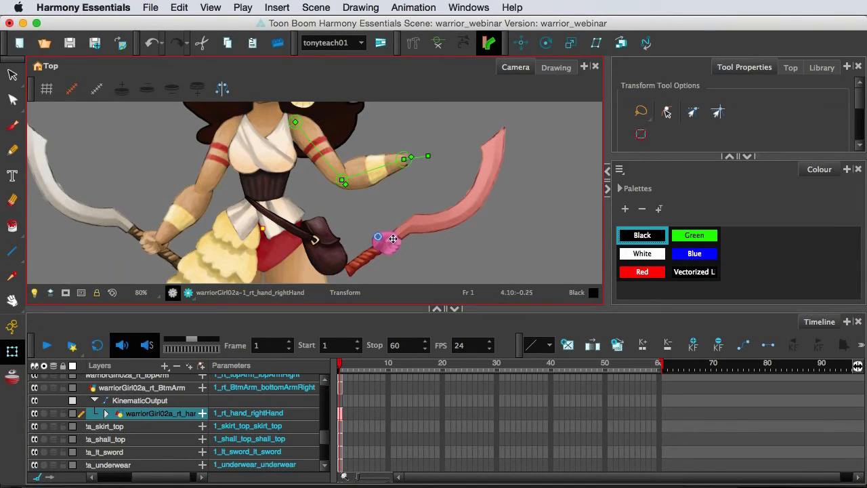
pyautogui.moveTo(392, 239)
pyautogui.mouseDown()
pyautogui.moveTo(462, 158)
pyautogui.moveTo(447, 146)
pyautogui.moveTo(417, 160)
pyautogui.moveTo(431, 146)
pyautogui.moveTo(409, 160)
pyautogui.mouseUp()
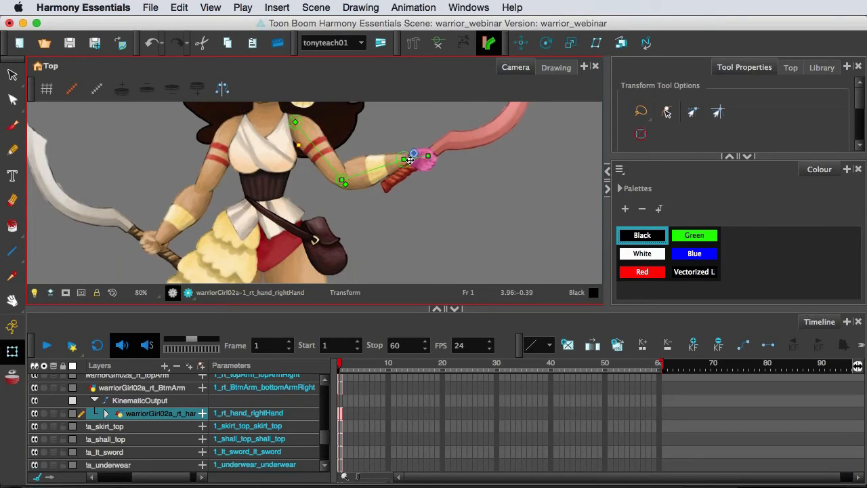
# Select the KinematicOutput layer and the rt_hand layer in turn, and examine the sword arm and its layer hierarchy.
pyautogui.click(165, 404)
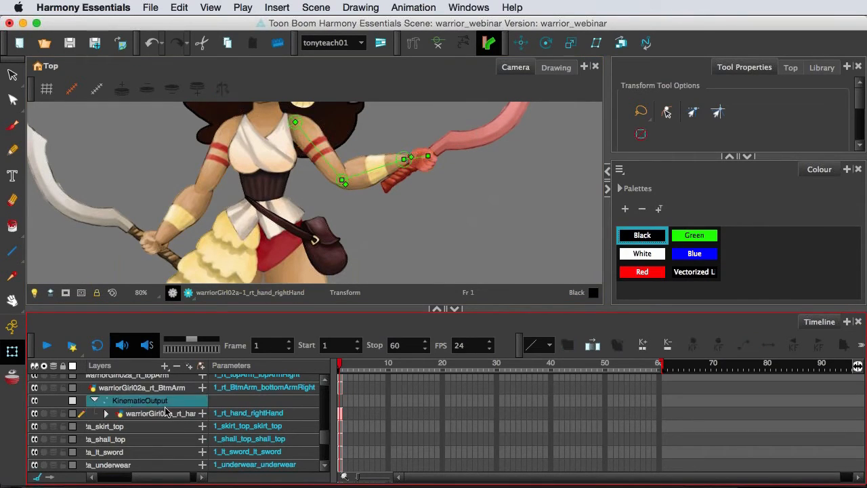
pyautogui.scroll(3, 156, 420)
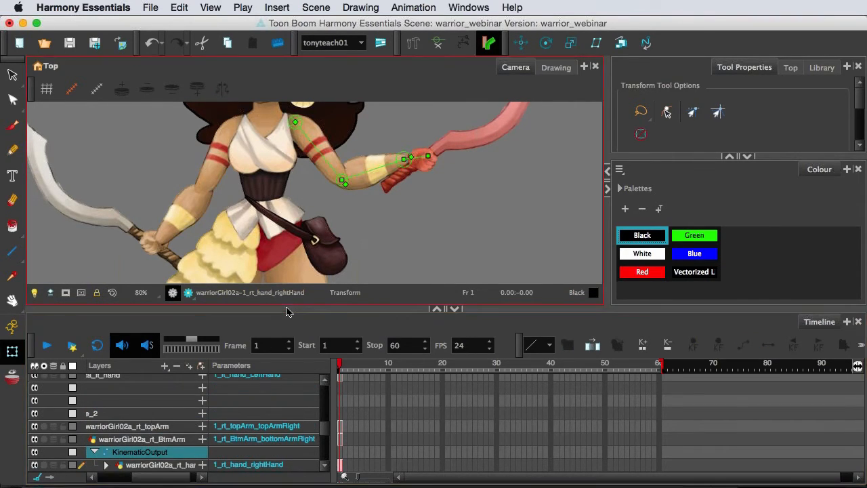
pyautogui.press('space')
pyautogui.moveTo(413, 259); pyautogui.dragTo(413, 366)
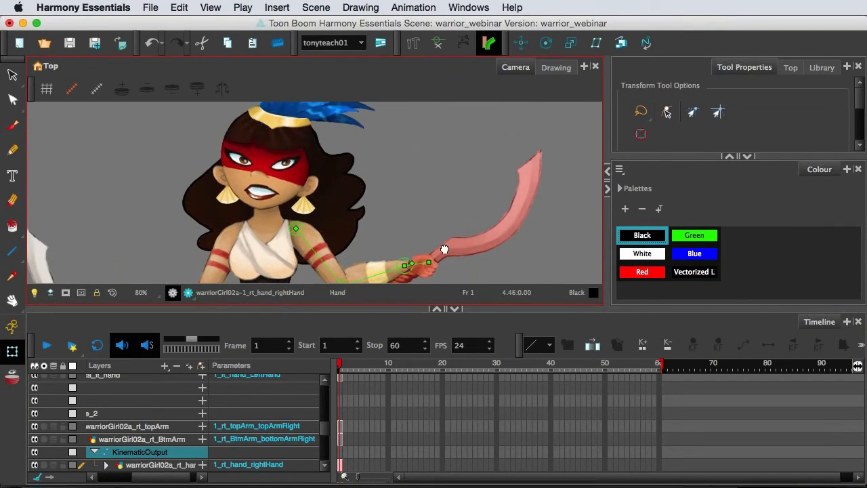
pyautogui.moveTo(445, 250); pyautogui.dragTo(448, 199)
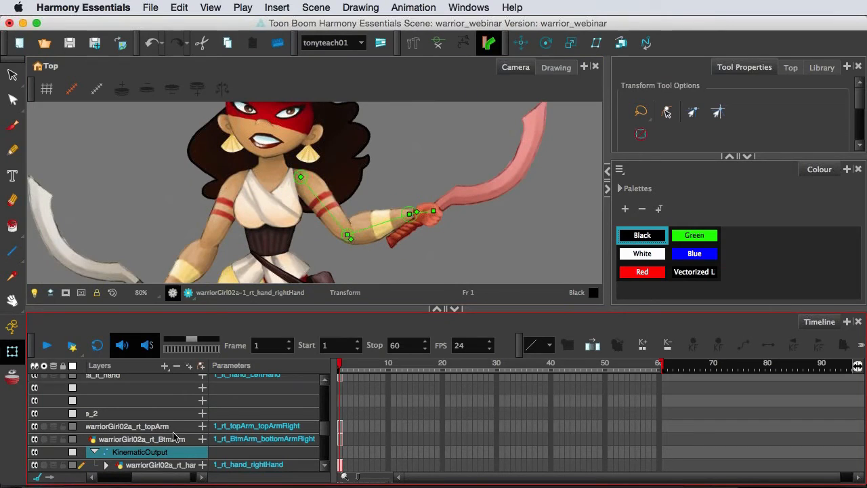
pyautogui.scroll(-3, 176, 432)
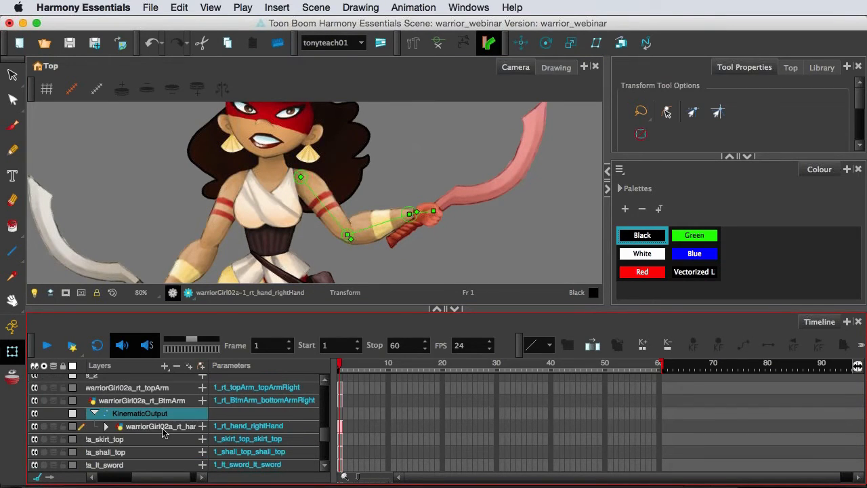
pyautogui.click(162, 429)
pyautogui.scroll(-3, 114, 432)
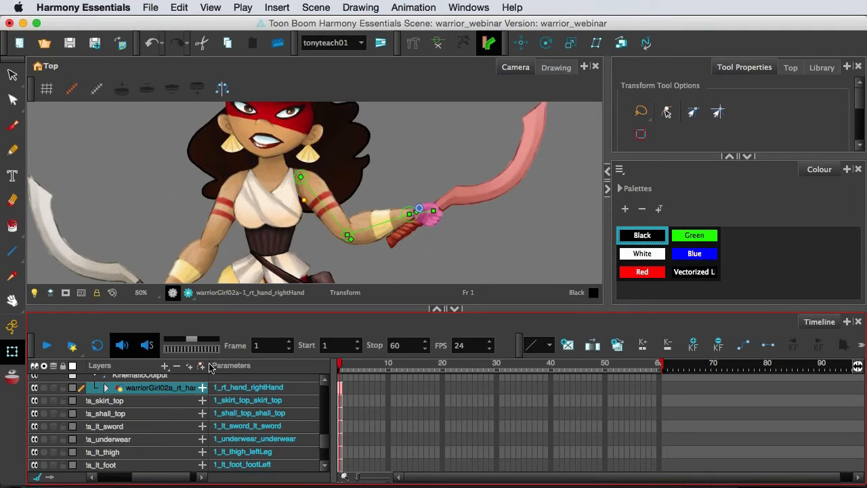
pyautogui.press('1')
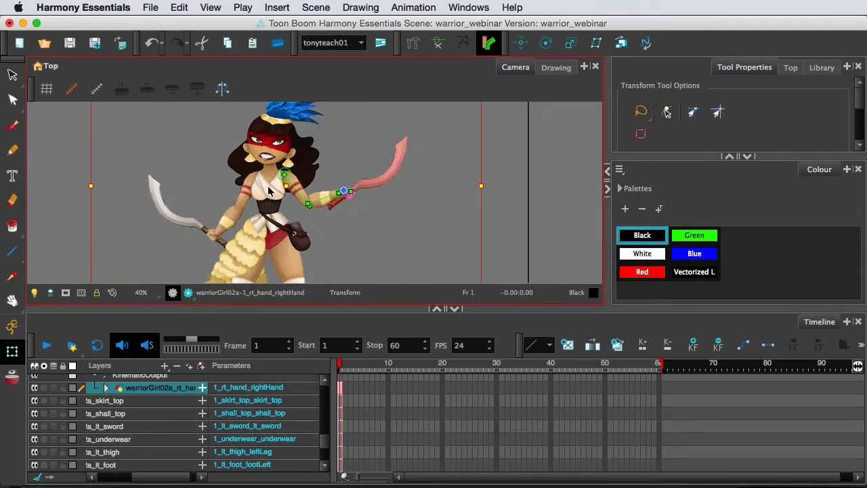
# Clear the selection, and select the upper arm, the sword and the arm's deformation bones in turn.
pyautogui.click(425, 208)
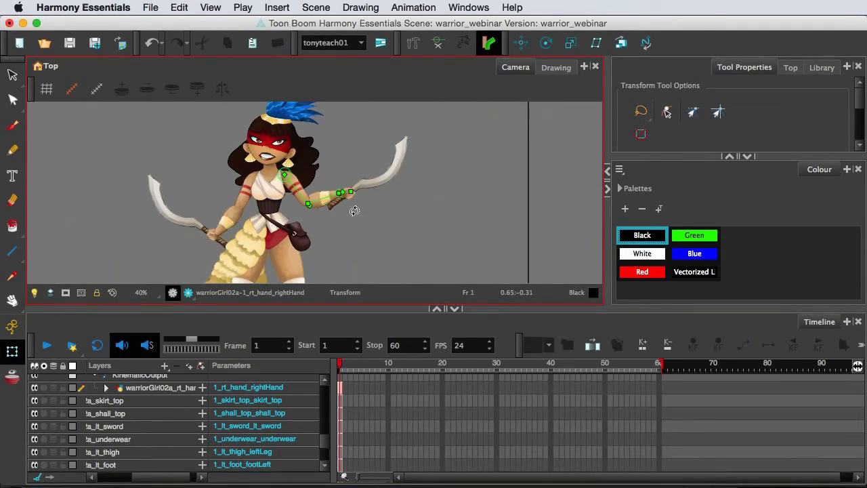
pyautogui.click(298, 183)
pyautogui.scroll(-2, 379, 217)
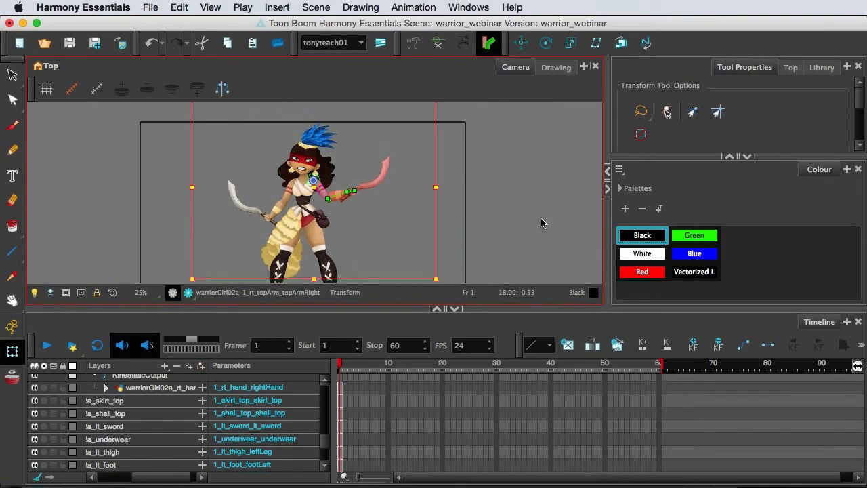
pyautogui.click(13, 328)
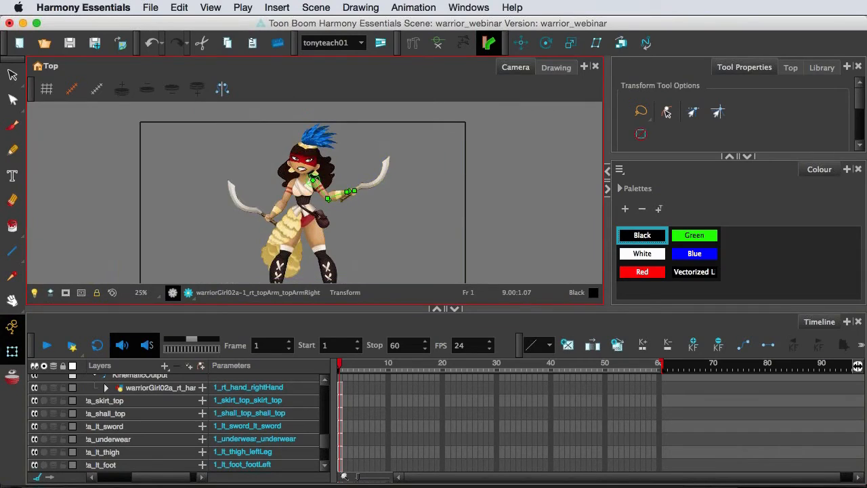
pyautogui.click(367, 189)
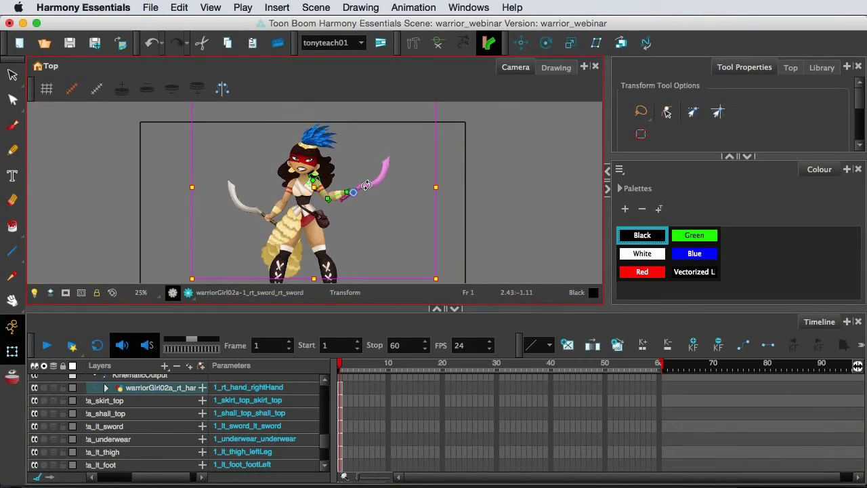
pyautogui.click(356, 203)
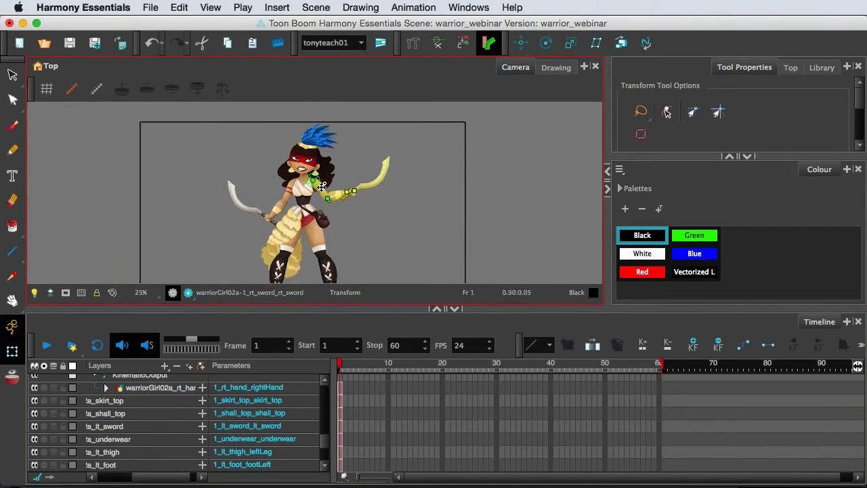
# Disable the deformations to compare the arm with its undeformed pose, and enable them again.
pyautogui.scroll(2, 340, 219)
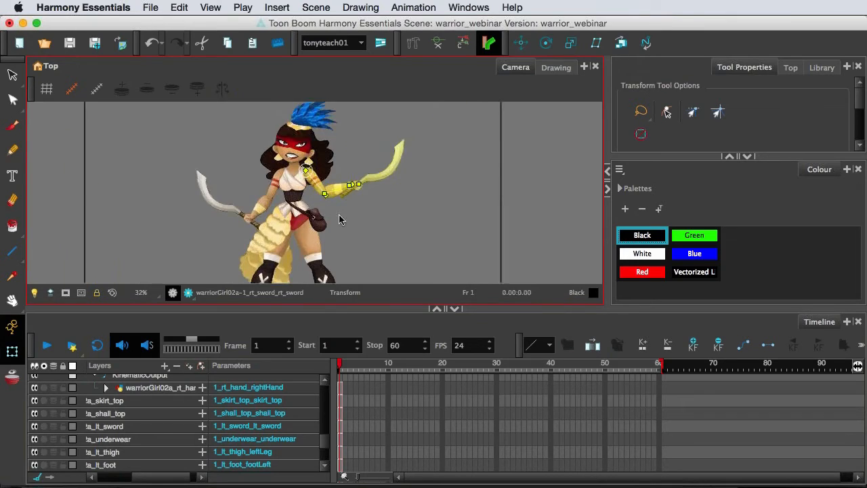
pyautogui.scroll(4, 340, 219)
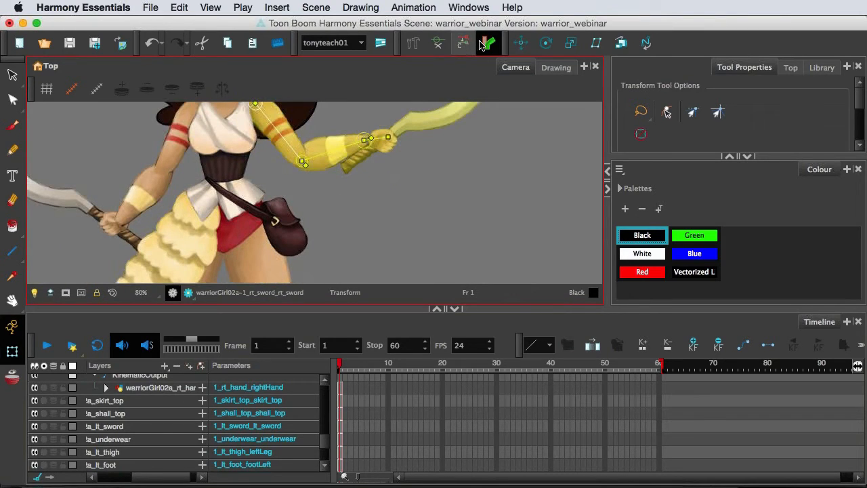
pyautogui.click(482, 45)
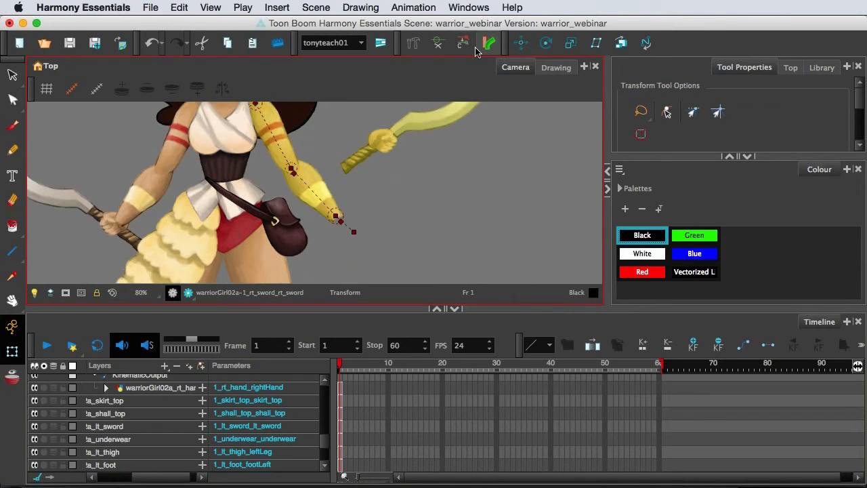
pyautogui.click(484, 44)
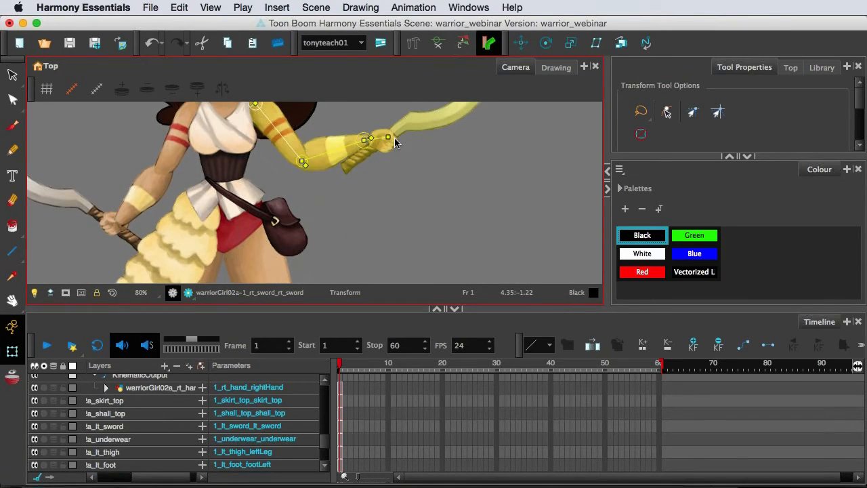
# Activate the Rigging tool to view the arm's rest position and its layer hierarchy, and return to the Transform tool.
pyautogui.click(413, 42)
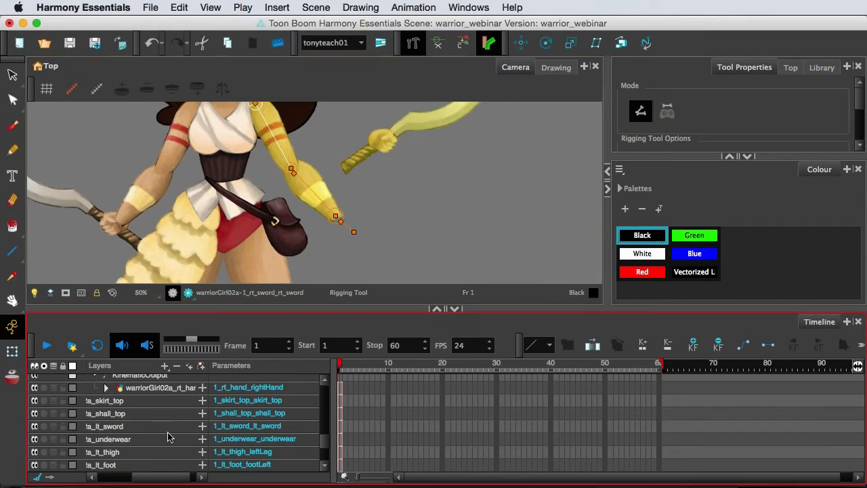
pyautogui.scroll(1, 168, 425)
pyautogui.scroll(2, 167, 426)
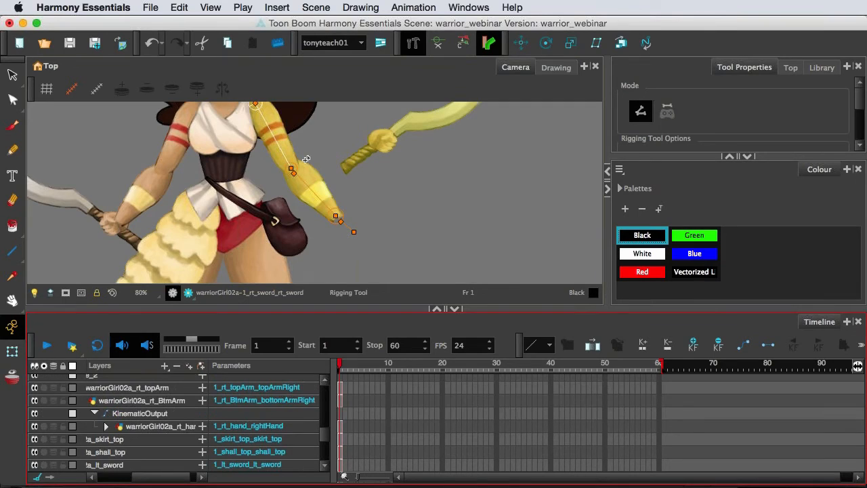
pyautogui.click(13, 349)
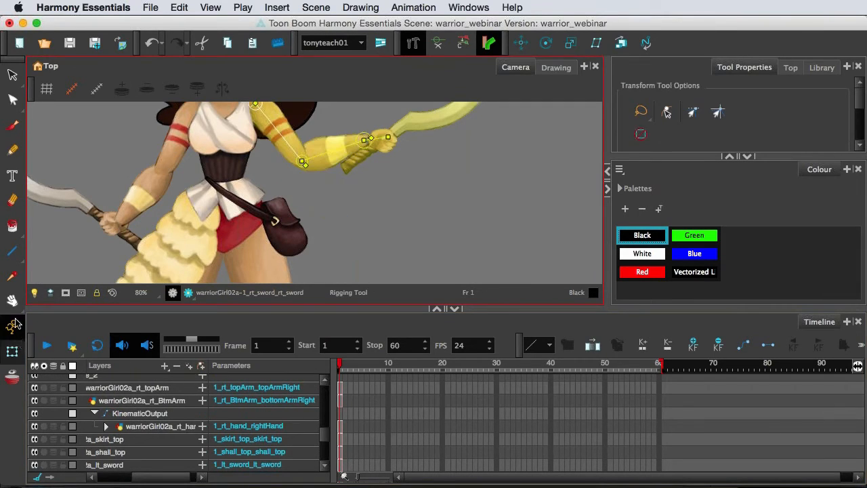
# Select the upper arm, the head and the upper arm again while examining the whole character.
pyautogui.scroll(-2, 389, 183)
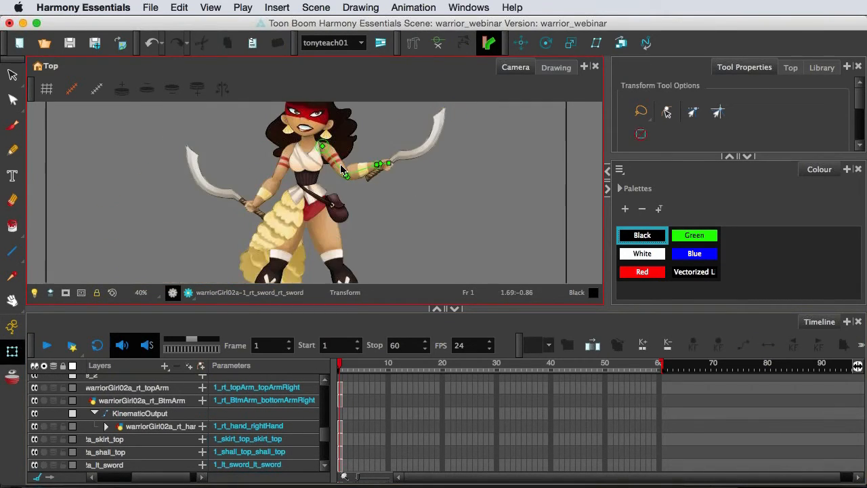
pyautogui.click(332, 159)
pyautogui.scroll(-1, 332, 159)
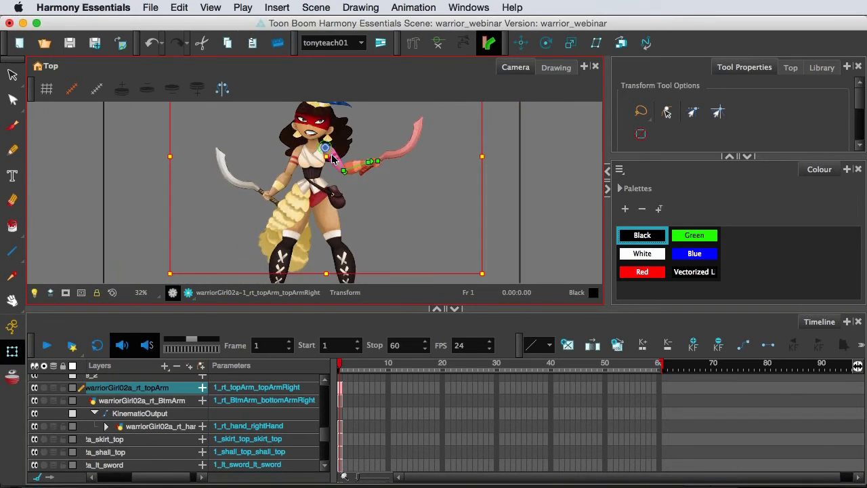
pyautogui.scroll(-2, 332, 160)
pyautogui.moveTo(424, 178); pyautogui.dragTo(420, 202)
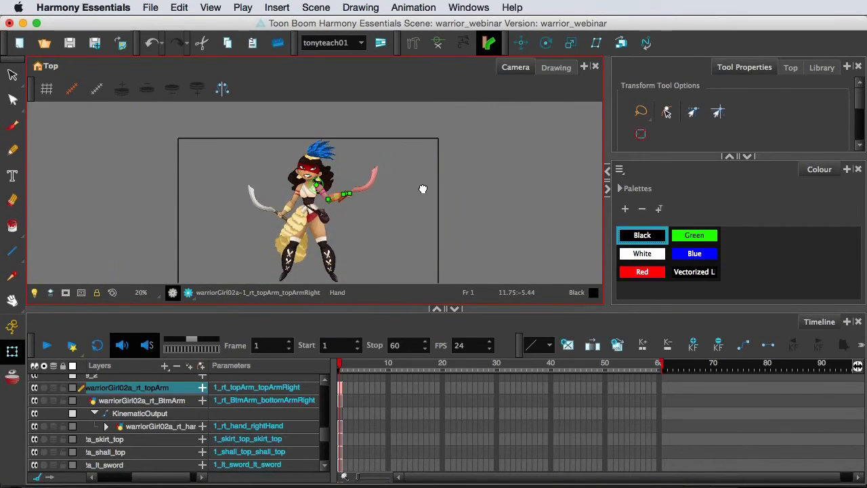
pyautogui.click(306, 178)
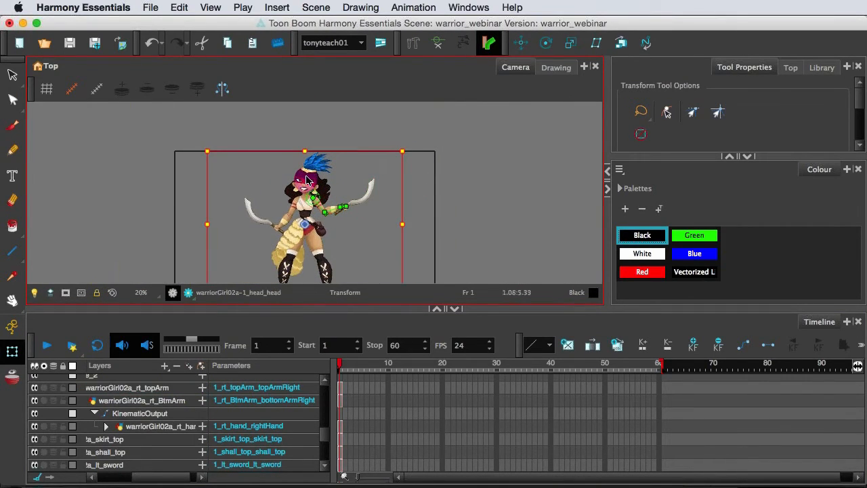
pyautogui.click(325, 209)
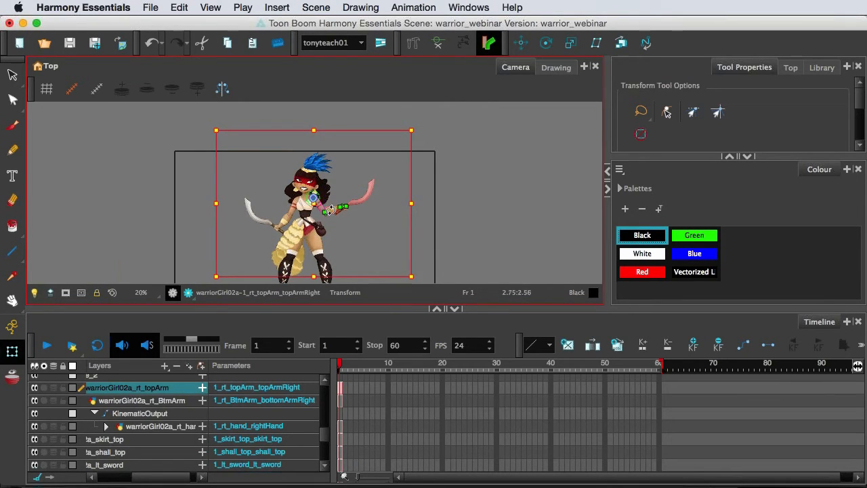
# Select the sword, the lower arm and the upper arm in turn to examine the parenting along the arm.
pyautogui.scroll(3, 333, 210)
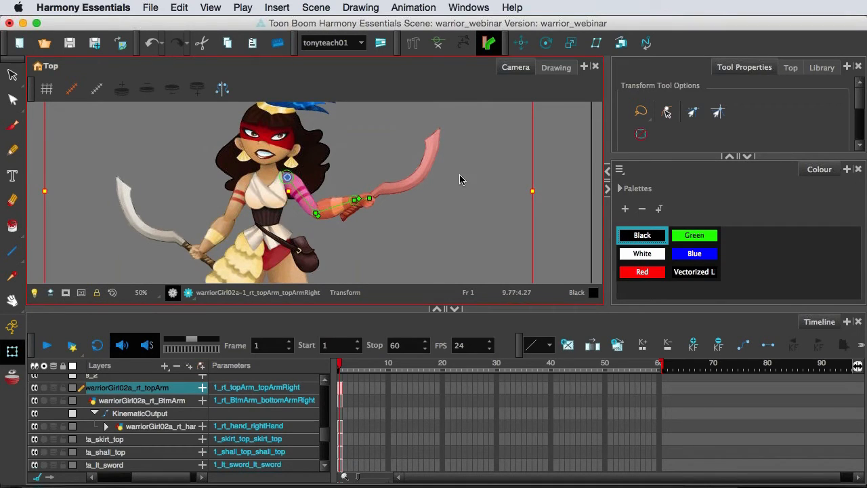
pyautogui.click(416, 174)
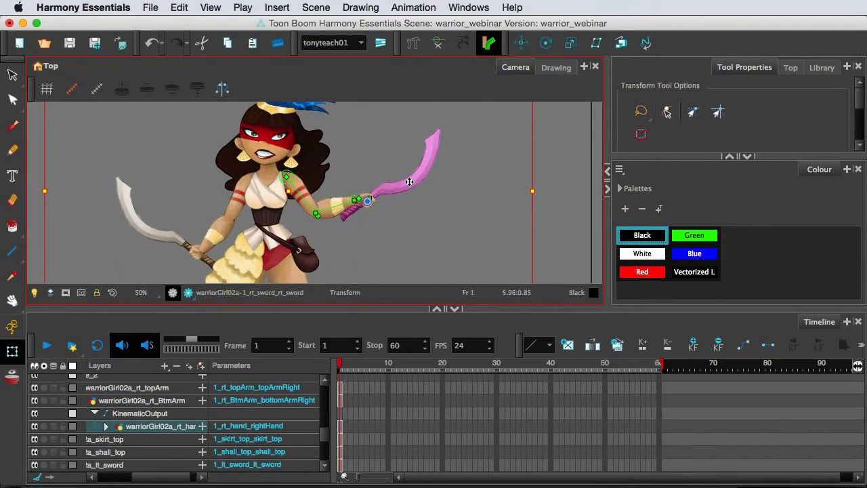
pyautogui.click(331, 206)
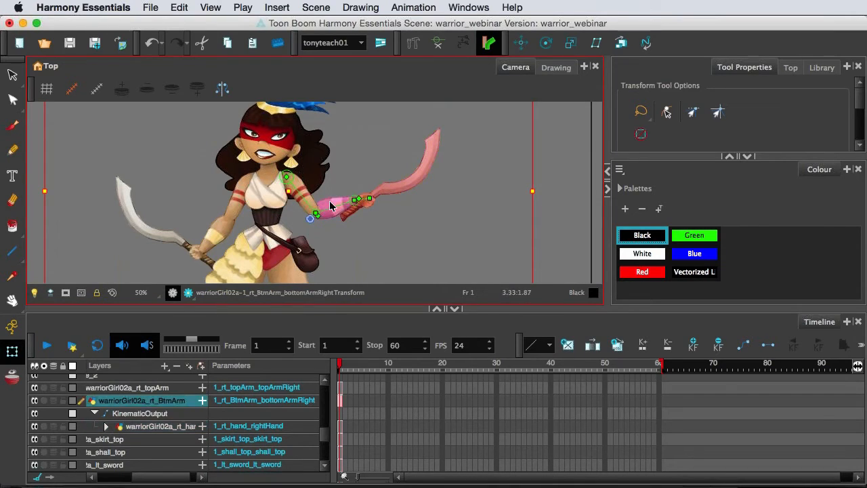
pyautogui.click(308, 197)
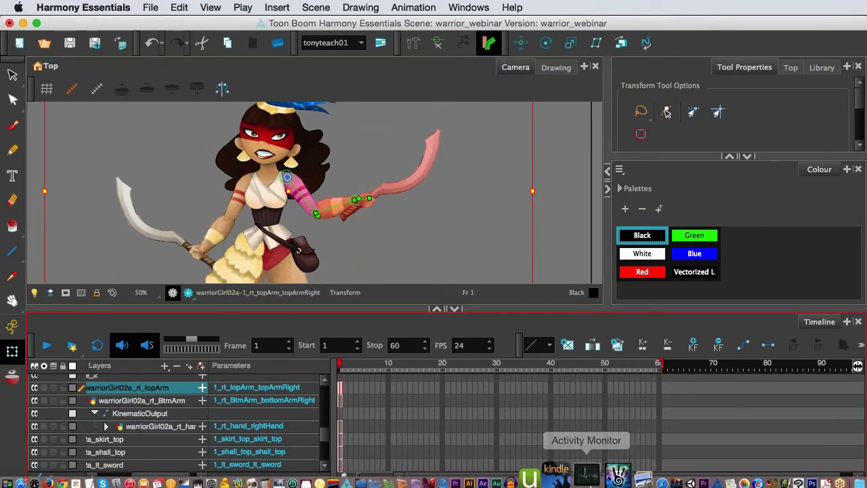
# Select the deformation control at the sword hand's wrist to examine the arm's bone chain.
pyautogui.press('space')
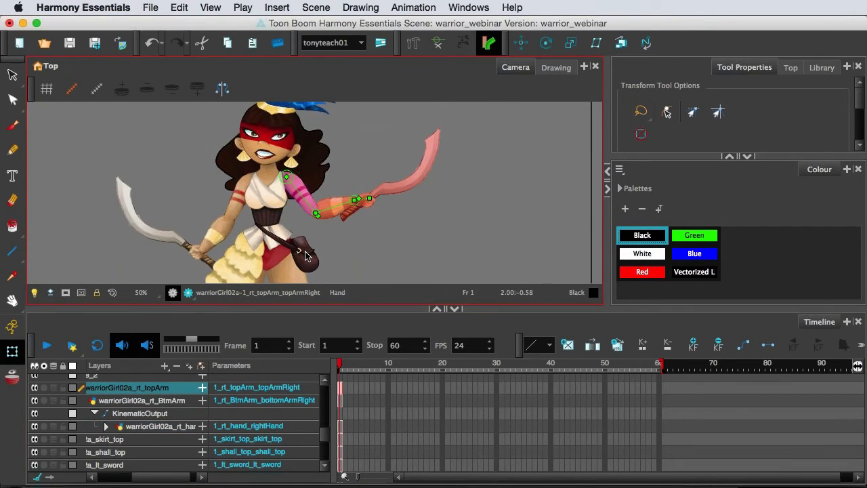
pyautogui.scroll(-1, 312, 242)
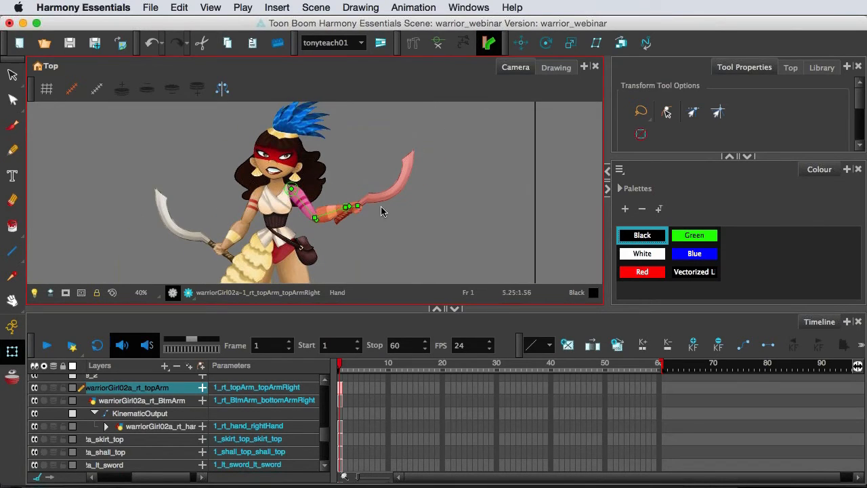
pyautogui.moveTo(443, 195); pyautogui.dragTo(397, 208)
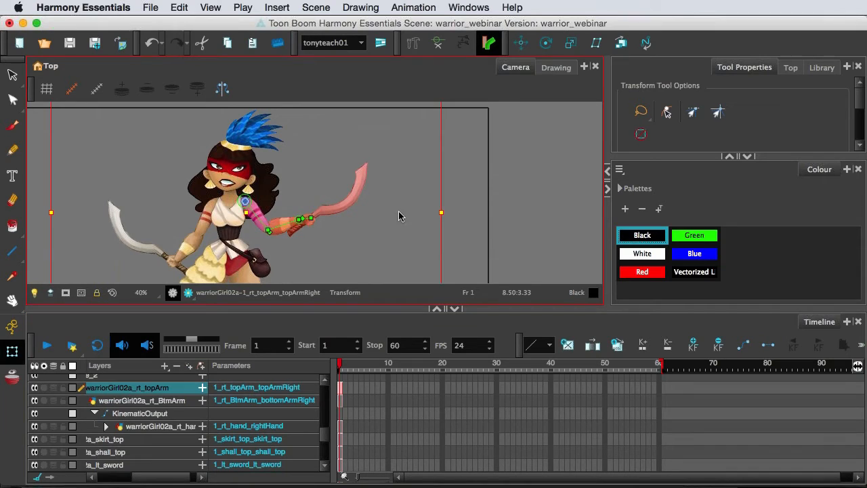
pyautogui.click(399, 214)
pyautogui.click(300, 212)
pyautogui.press('b')
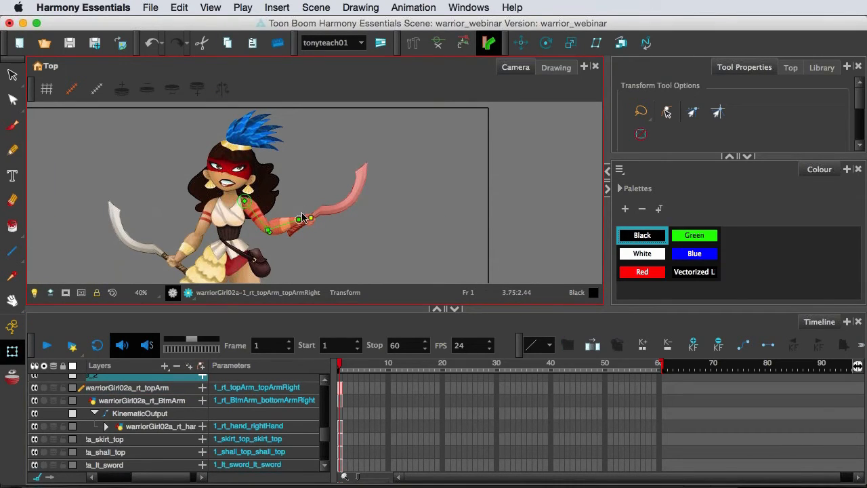
# Select the lower sword arm, try rotating it slightly with the Transform tool, and undo the rotation.
pyautogui.click(277, 222)
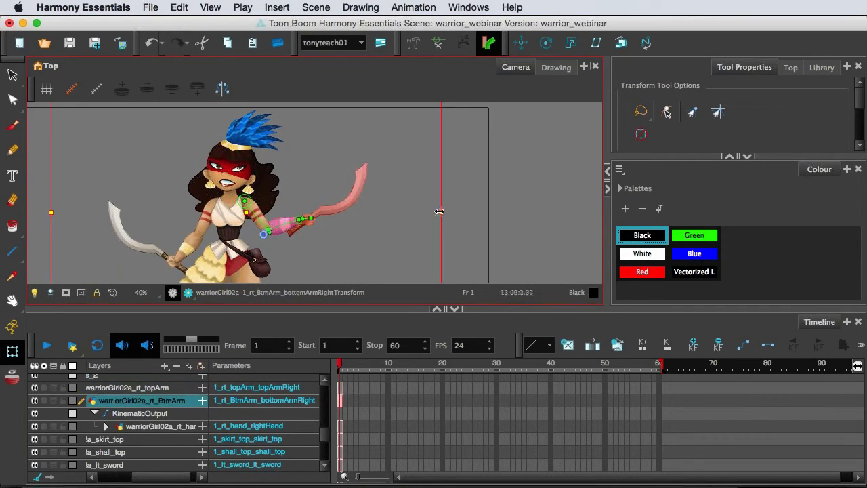
pyautogui.scroll(2, 440, 211)
pyautogui.scroll(2, 441, 212)
pyautogui.scroll(-5, 443, 210)
pyautogui.scroll(-2, 444, 209)
pyautogui.moveTo(450, 126); pyautogui.dragTo(443, 145)
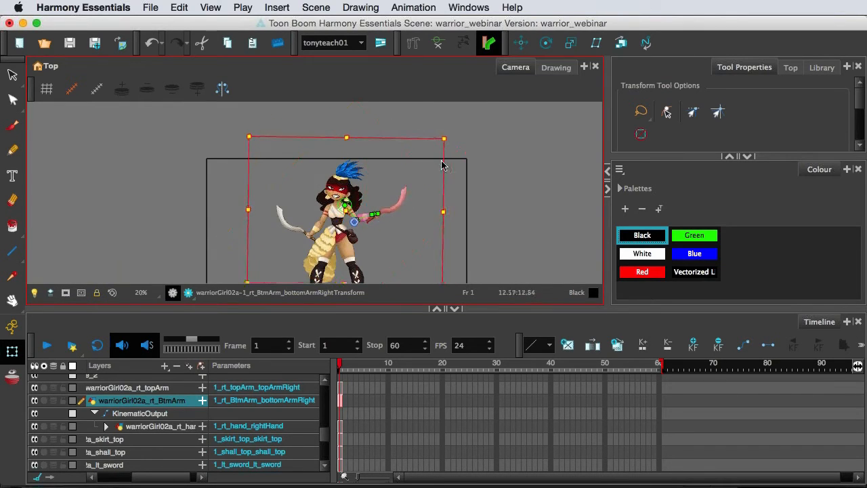
pyautogui.press('super+z')
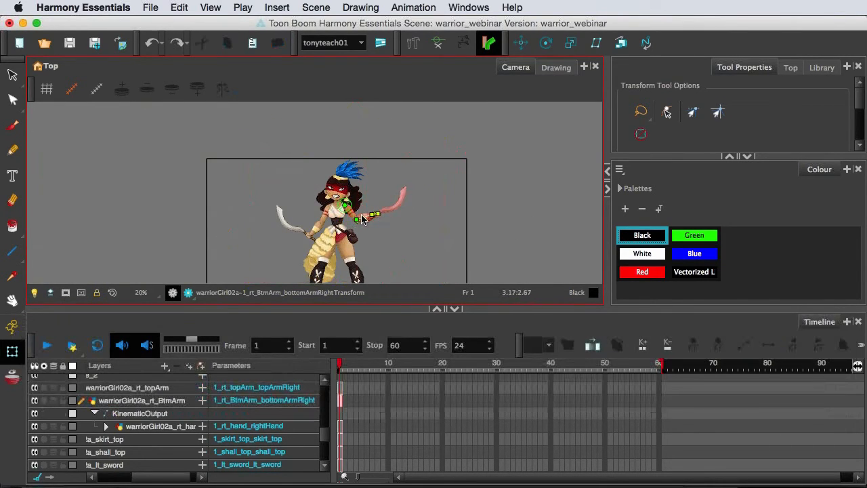
# Undo the recent sword-hand pose changes and the kinematic output added under the right lower arm, and widen the side panels.
pyautogui.click(362, 219)
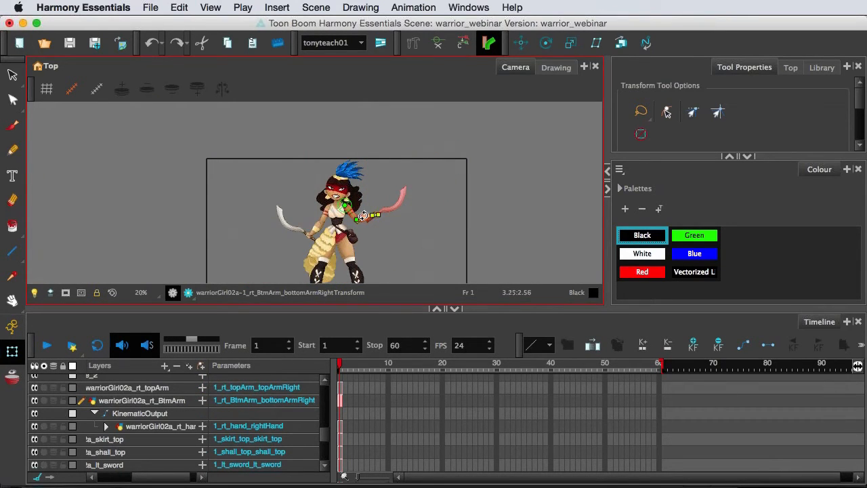
pyautogui.scroll(5, 363, 216)
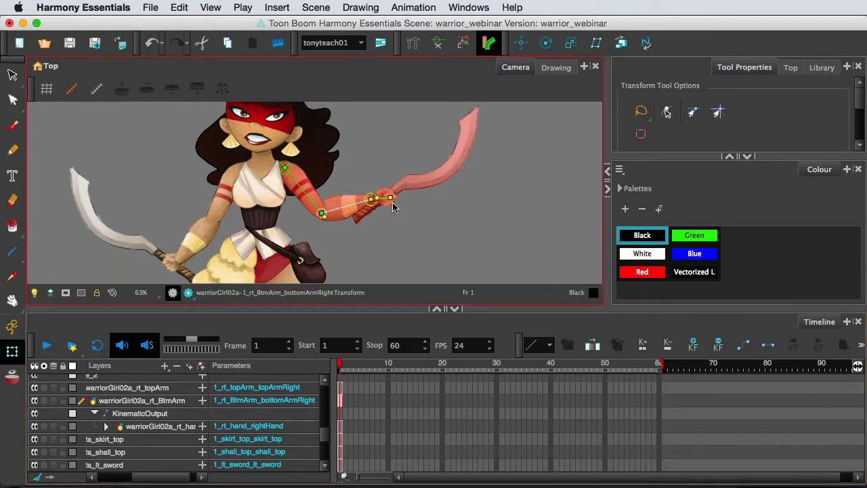
pyautogui.press('super+z')
pyautogui.press('super+z')
pyautogui.press('super+z')
pyautogui.press('super+z')
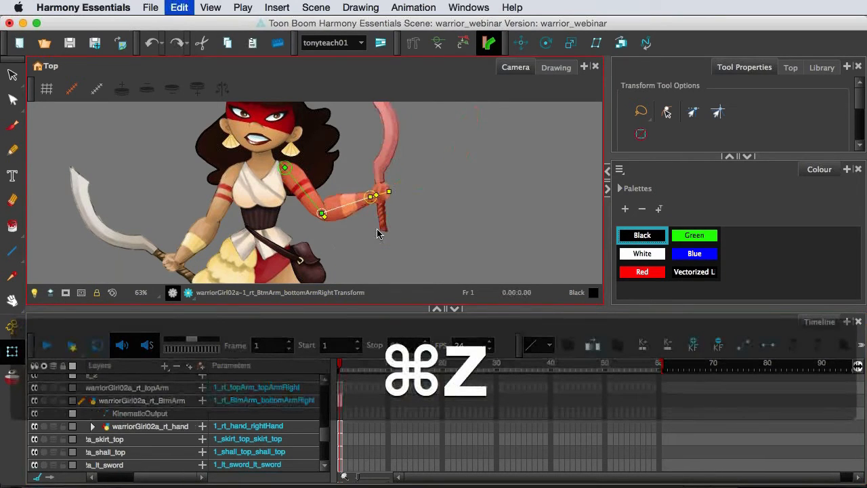
pyautogui.press('super+z')
pyautogui.press('super+z')
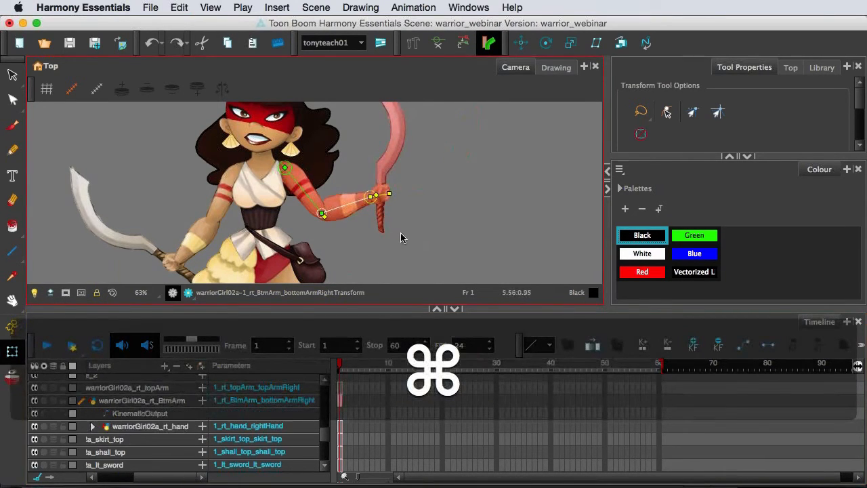
pyautogui.press('super+z')
pyautogui.press('super+z')
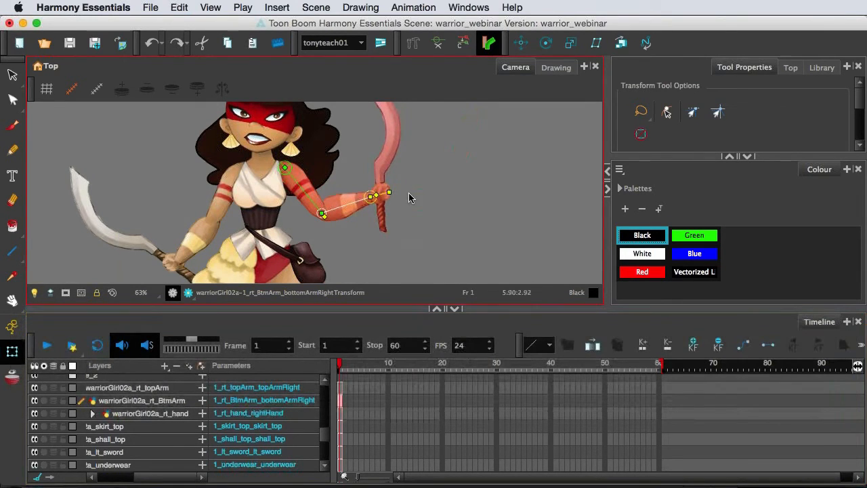
pyautogui.scroll(-1, 407, 210)
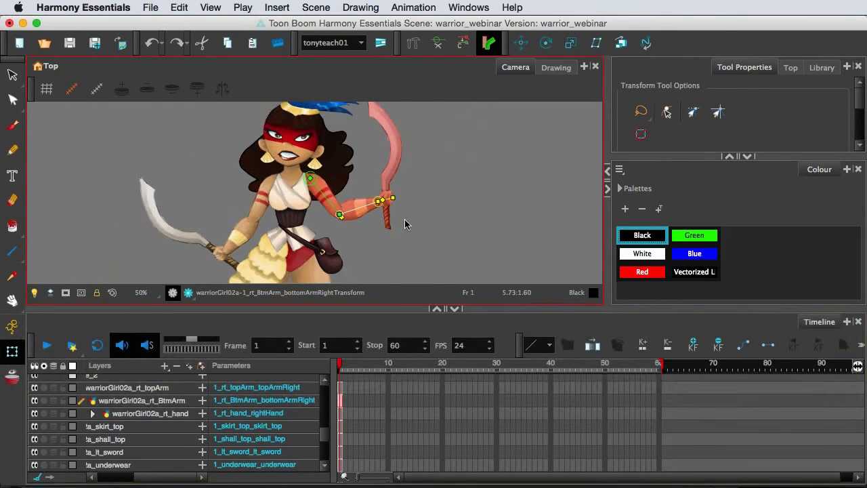
pyautogui.scroll(-1, 403, 220)
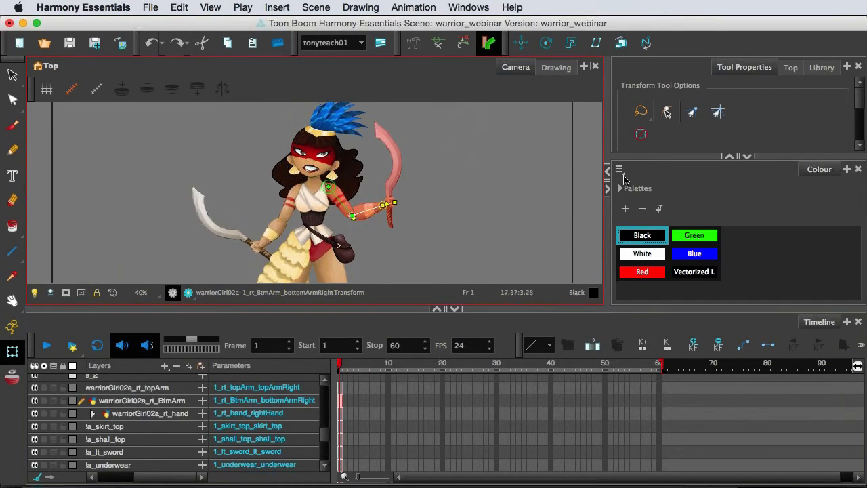
pyautogui.moveTo(608, 143); pyautogui.dragTo(544, 146)
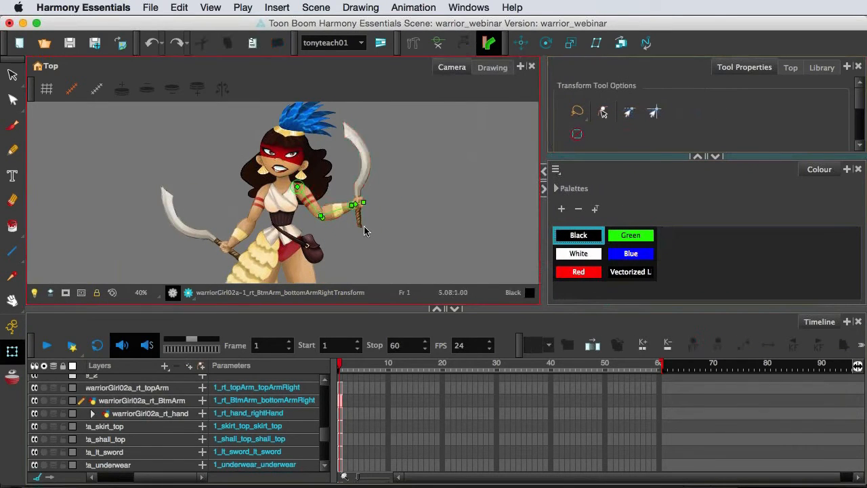
# Examine the right arm's rig hierarchy by selecting Bone_2, Bone_1, Bone, the lower arm and the hand layer in turn.
pyautogui.scroll(3, 364, 231)
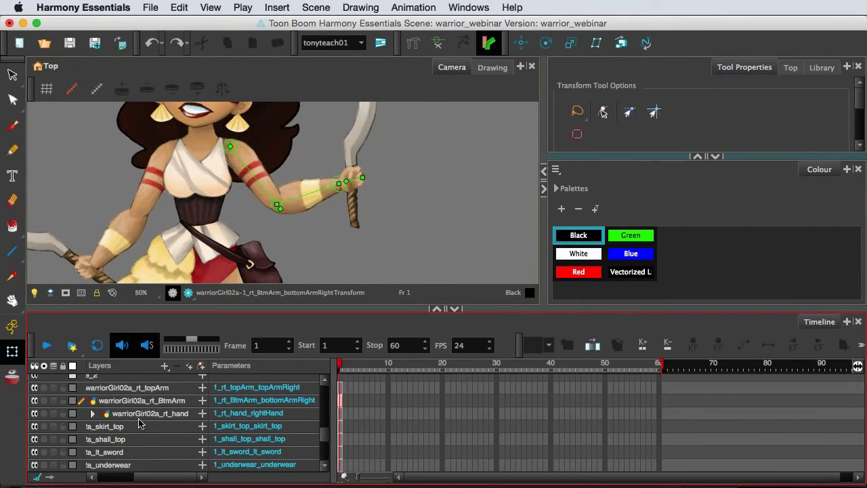
pyautogui.scroll(2, 140, 423)
pyautogui.moveTo(150, 477); pyautogui.dragTo(115, 476)
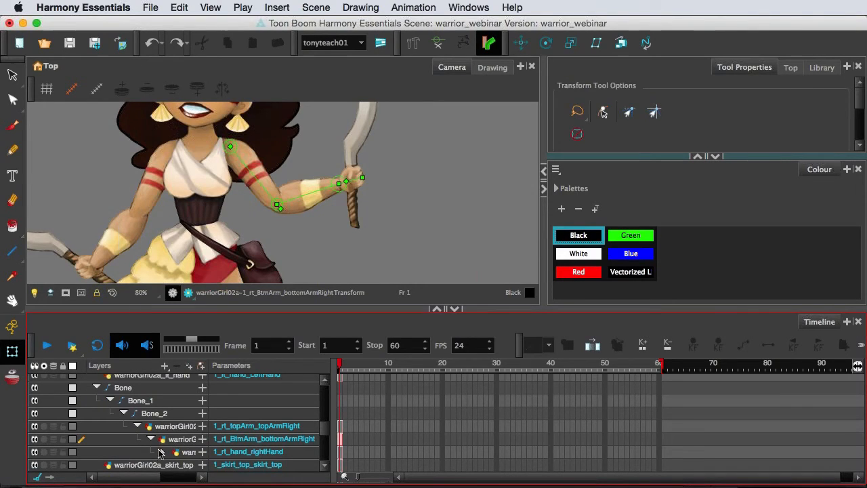
pyautogui.click(149, 414)
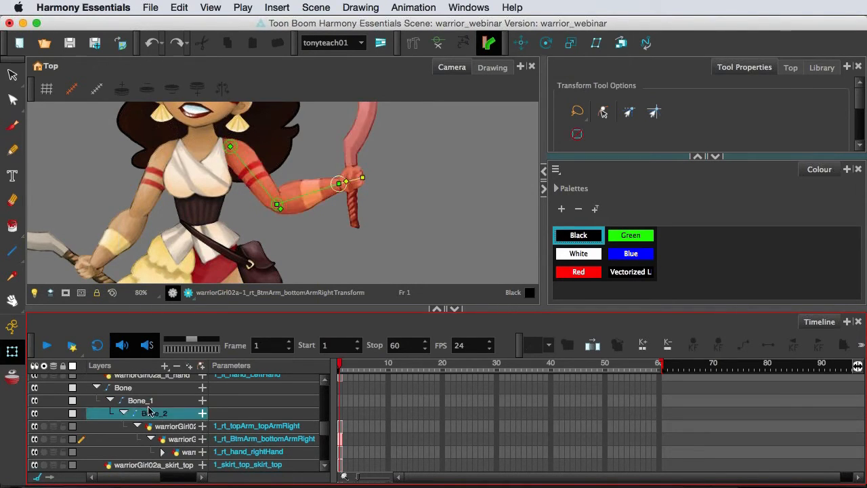
pyautogui.click(146, 400)
pyautogui.click(146, 388)
pyautogui.click(146, 401)
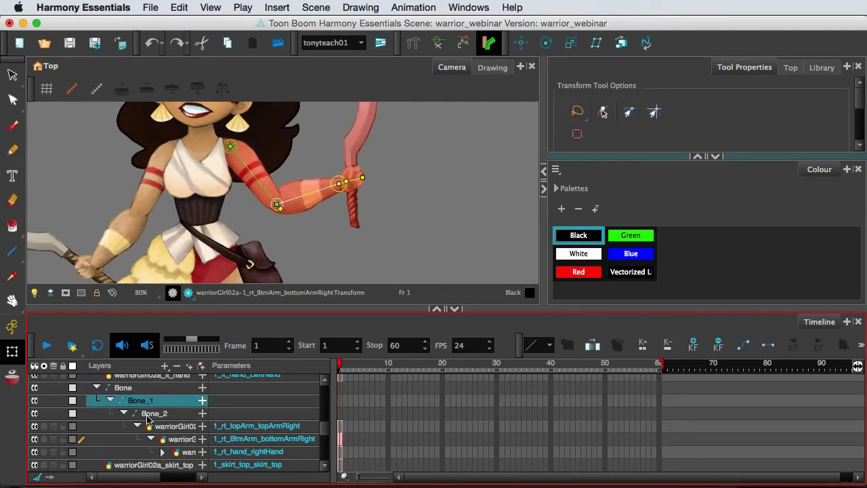
pyautogui.click(149, 413)
pyautogui.click(169, 439)
pyautogui.click(170, 452)
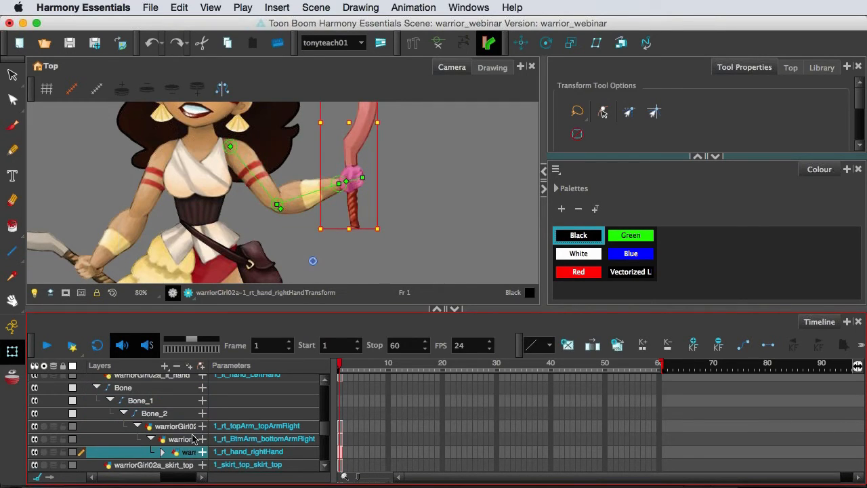
pyautogui.click(463, 185)
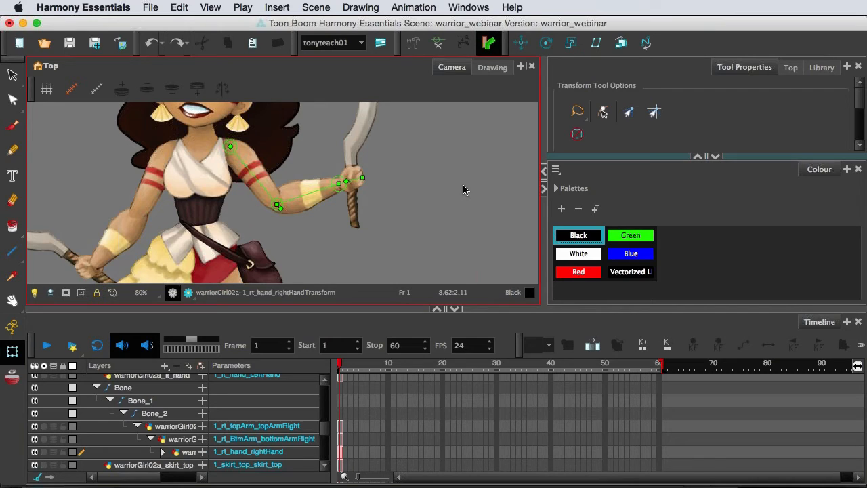
# Switch to Harmony Premium with the warrior_test_01 scene.
pyautogui.scroll(-3, 332, 171)
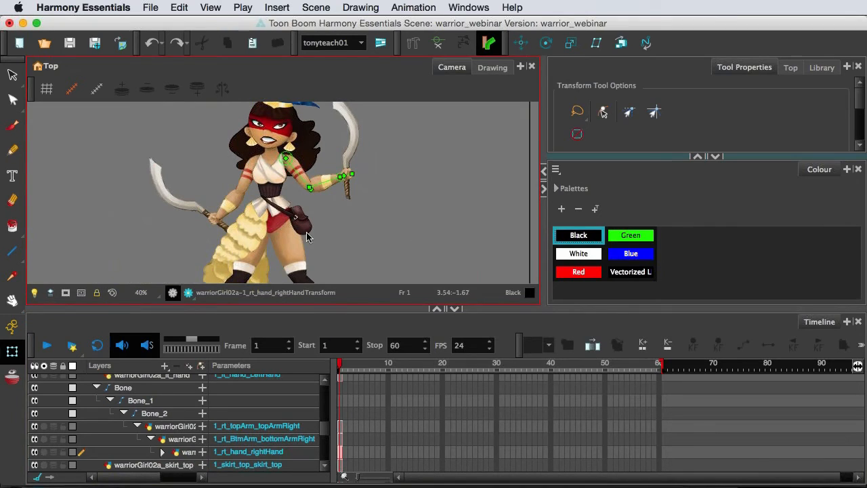
pyautogui.scroll(-2, 346, 230)
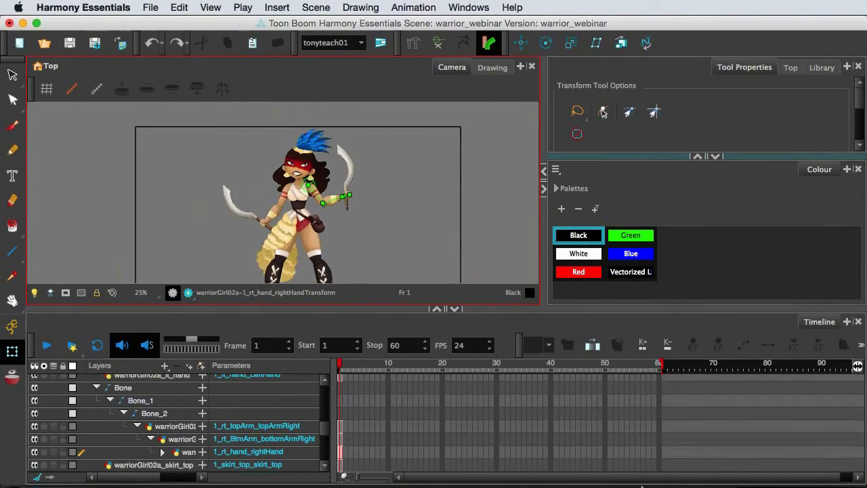
pyautogui.moveTo(768, 482)
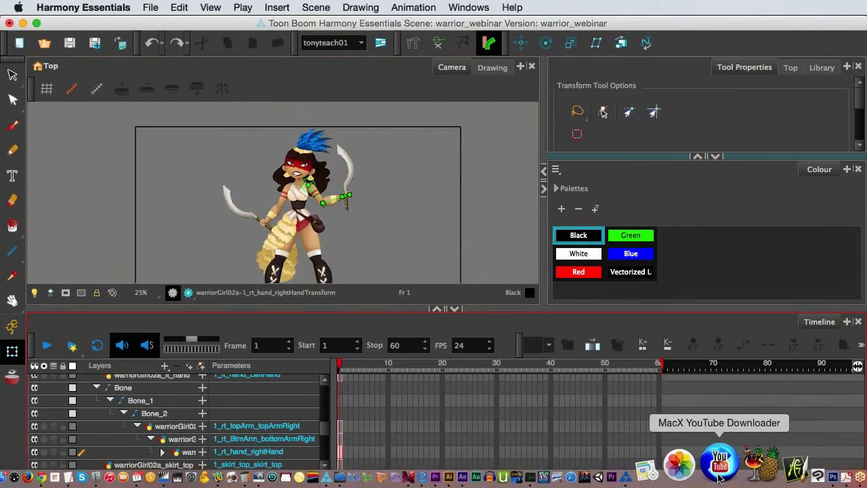
pyautogui.click(694, 467)
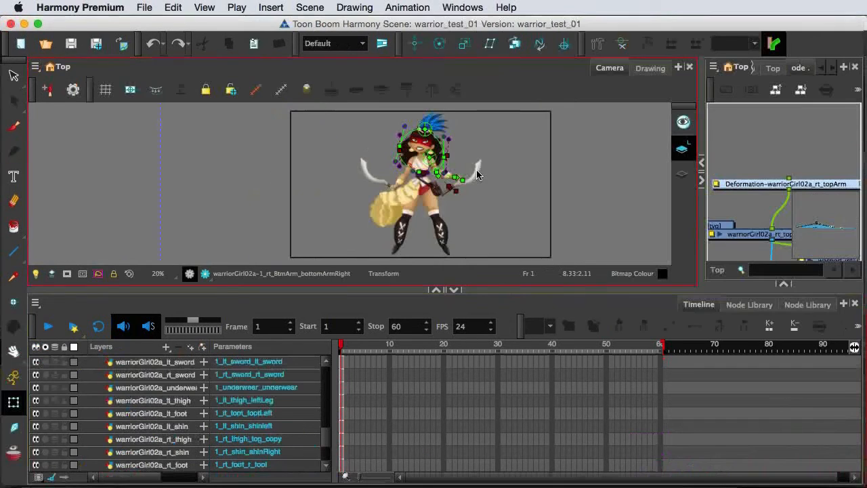
# Select the upper skirt drape (shall_top) and show its deformation controls.
pyautogui.scroll(3, 480, 178)
pyautogui.scroll(2, 514, 202)
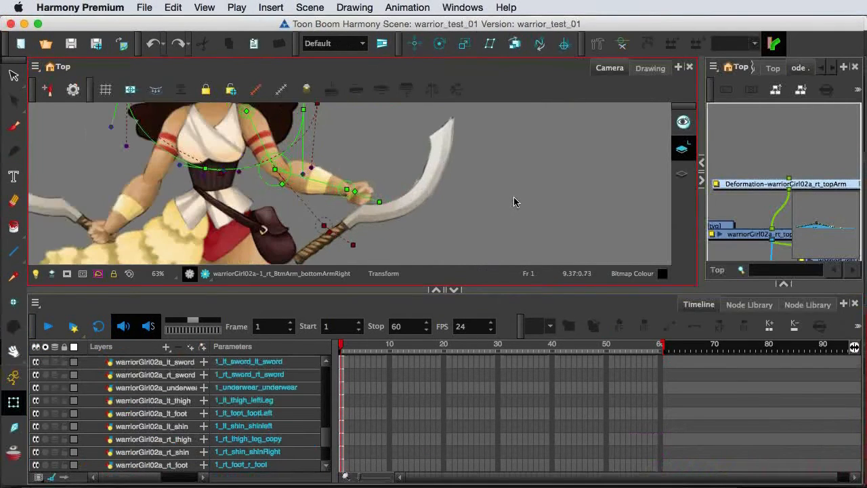
pyautogui.press('space')
pyautogui.moveTo(374, 170); pyautogui.dragTo(472, 254)
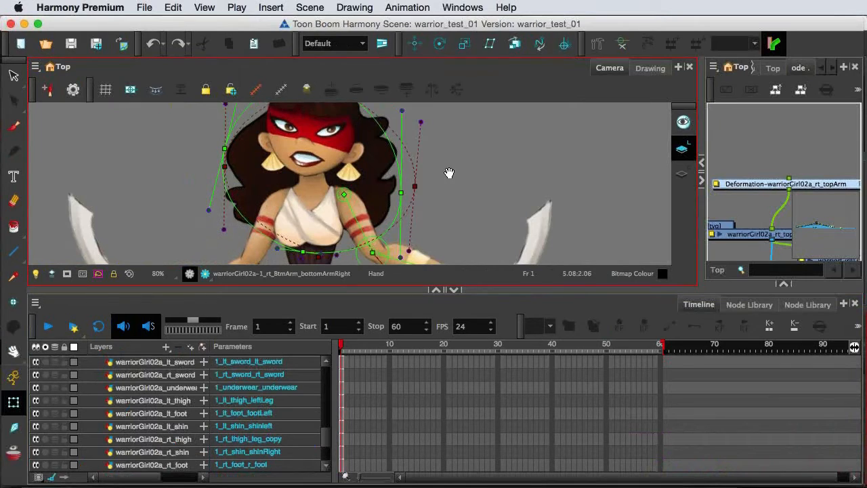
pyautogui.moveTo(449, 172)
pyautogui.mouseDown()
pyautogui.moveTo(449, 186)
pyautogui.moveTo(443, 139)
pyautogui.mouseUp()
pyautogui.moveTo(443, 195); pyautogui.dragTo(446, 152)
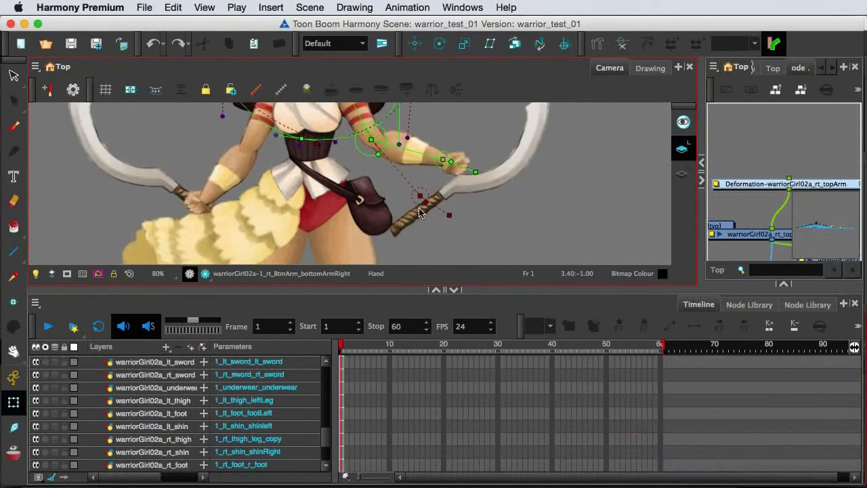
pyautogui.moveTo(420, 213); pyautogui.dragTo(455, 176)
pyautogui.click(291, 197)
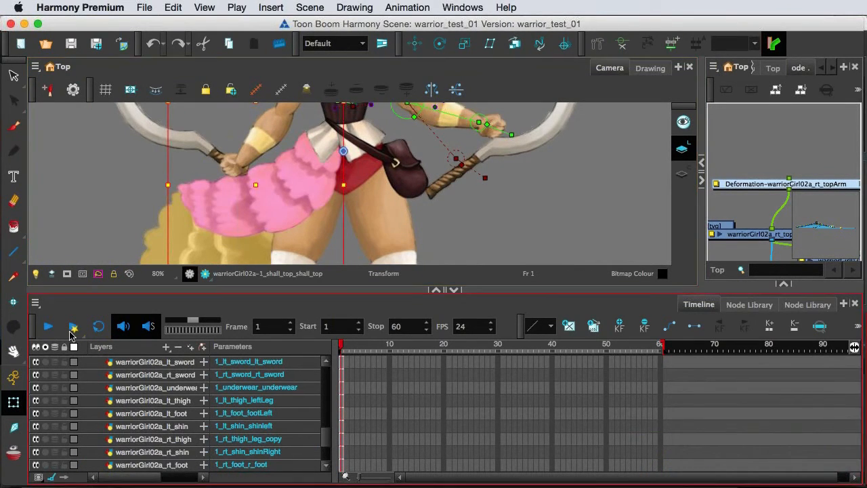
pyautogui.click(594, 49)
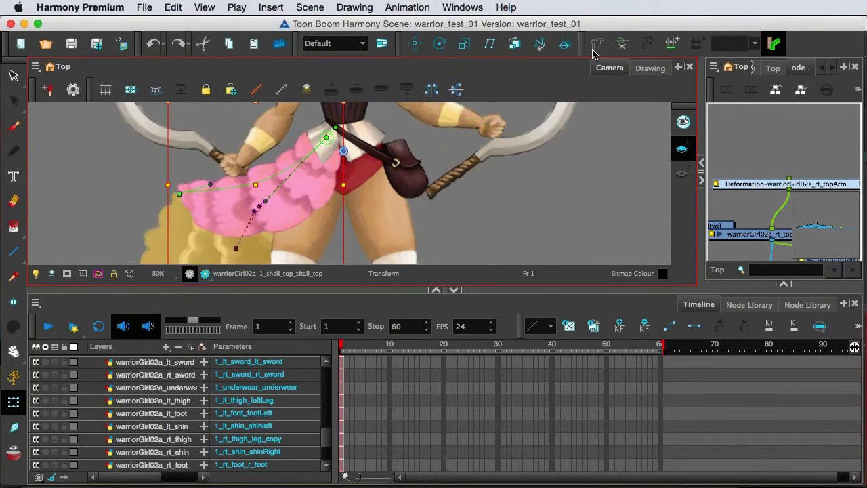
pyautogui.scroll(-2, 508, 214)
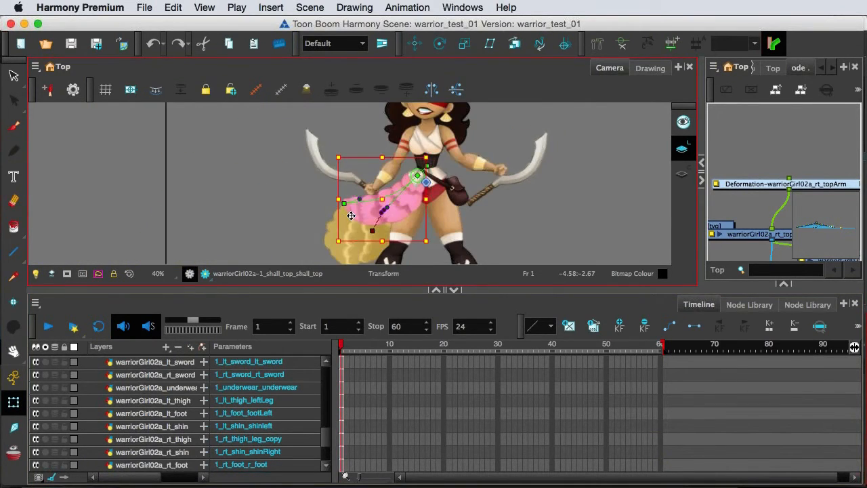
# Reshape the upper skirt drape by moving the end point and Bezier handles of its curve deformer.
pyautogui.moveTo(346, 204)
pyautogui.mouseDown()
pyautogui.moveTo(344, 234)
pyautogui.moveTo(339, 206)
pyautogui.moveTo(361, 204)
pyautogui.mouseUp()
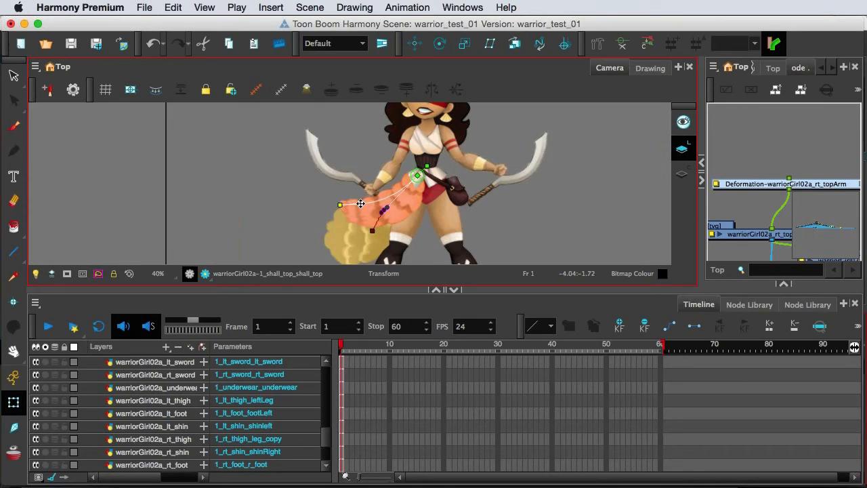
pyautogui.moveTo(360, 203)
pyautogui.mouseDown()
pyautogui.moveTo(359, 222)
pyautogui.moveTo(372, 189)
pyautogui.moveTo(366, 211)
pyautogui.mouseUp()
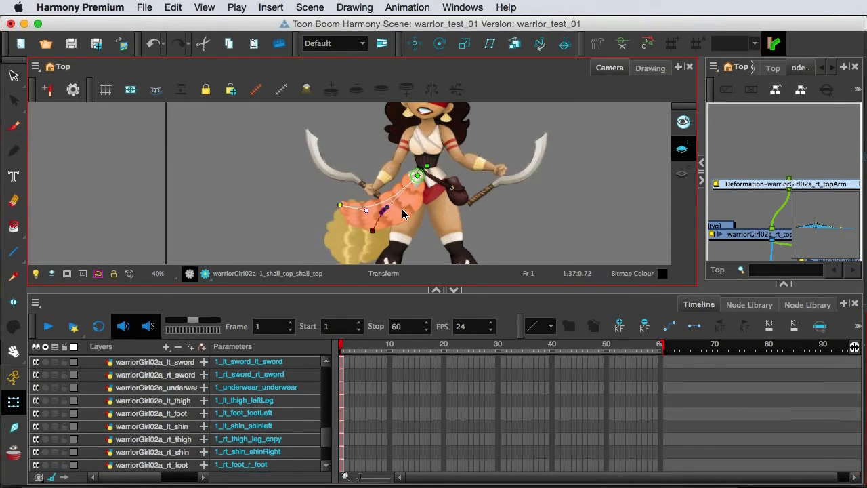
pyautogui.moveTo(388, 205); pyautogui.dragTo(365, 200)
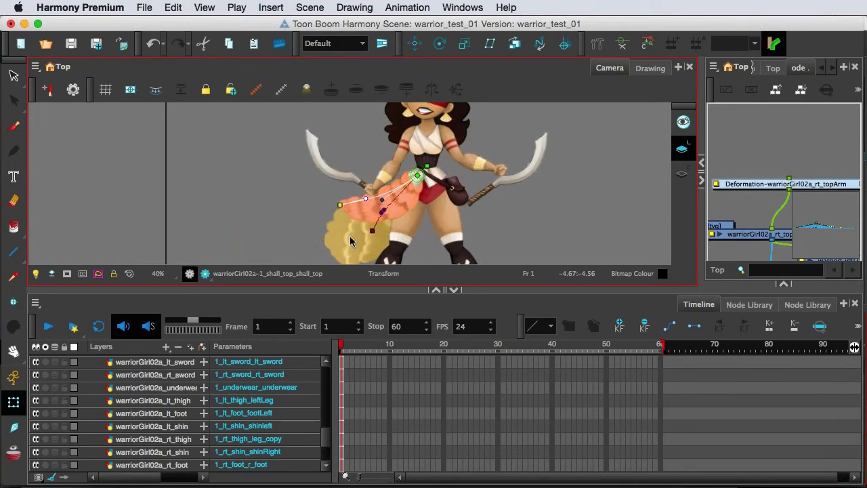
# Select the lower skirt drape and the hair in turn, and show the hair's deformation controls.
pyautogui.click(377, 234)
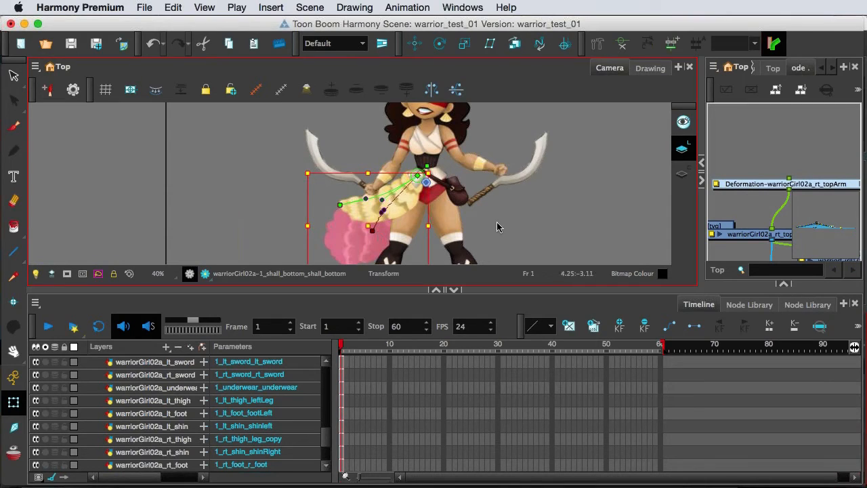
pyautogui.scroll(-2, 506, 216)
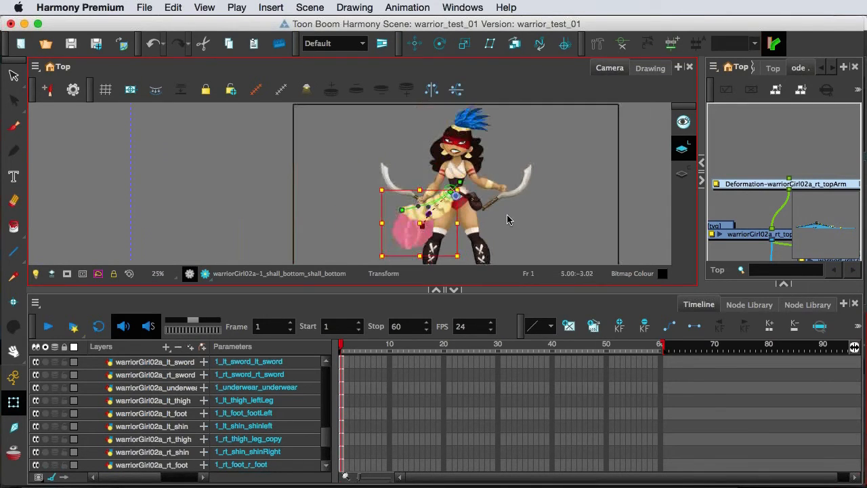
pyautogui.scroll(2, 498, 208)
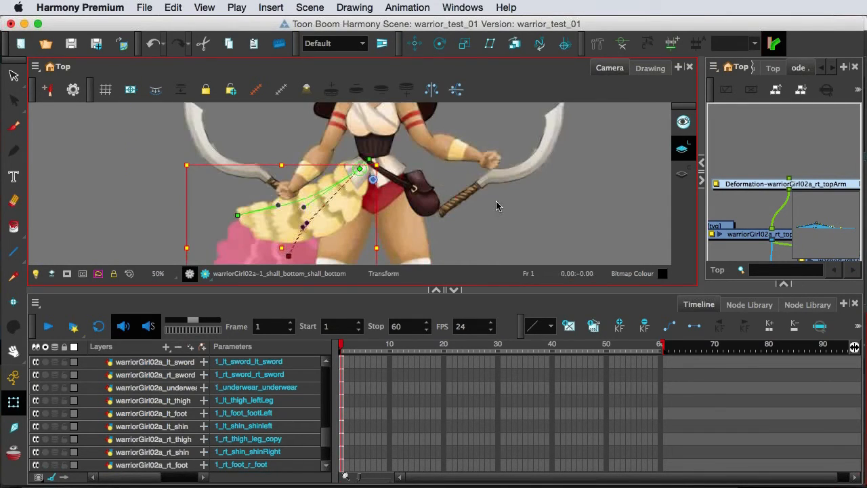
pyautogui.press('space')
pyautogui.moveTo(462, 188); pyautogui.dragTo(457, 238)
pyautogui.moveTo(454, 168); pyautogui.dragTo(454, 192)
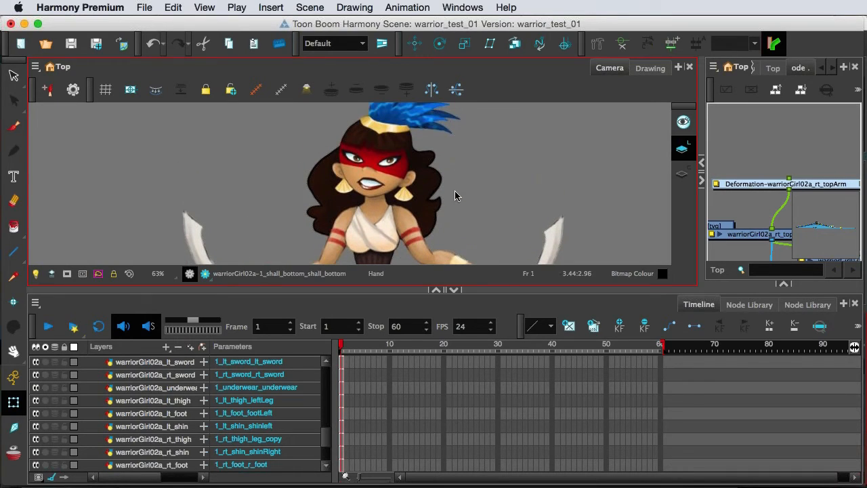
pyautogui.click(426, 184)
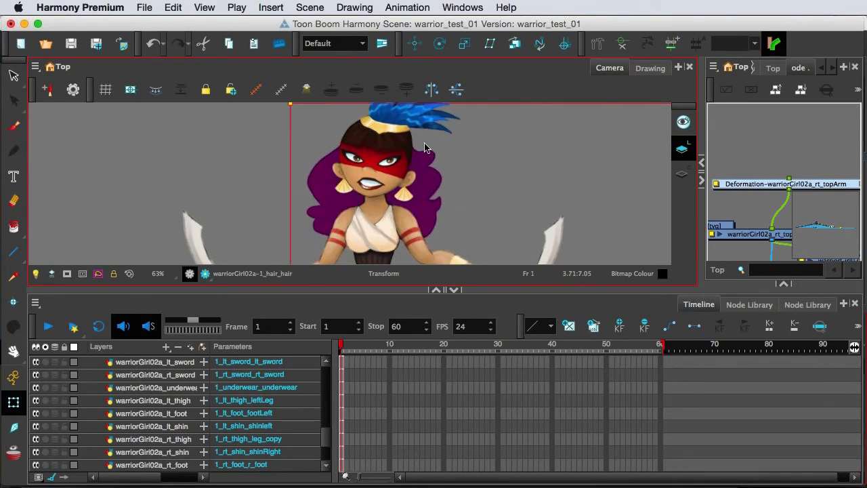
pyautogui.click(625, 45)
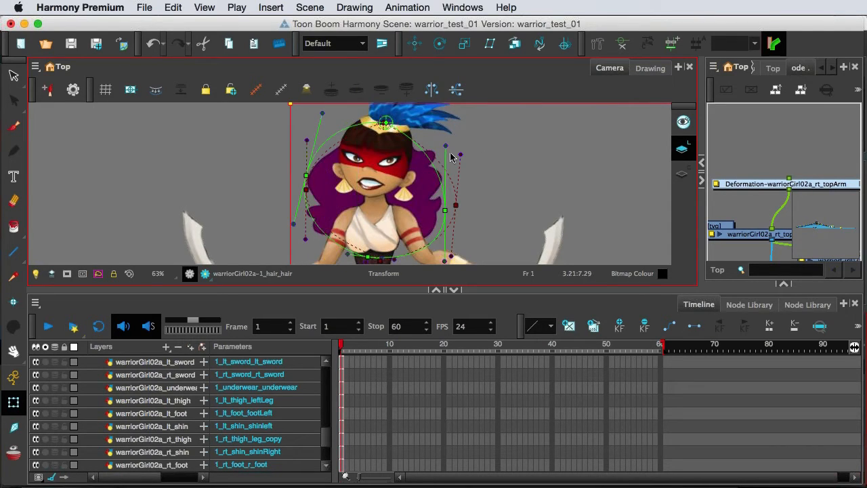
# Reshape the hair by moving the side and bottom points and the Bezier handles of its envelope deformer.
pyautogui.moveTo(446, 145); pyautogui.dragTo(447, 146)
pyautogui.moveTo(448, 210); pyautogui.dragTo(444, 190)
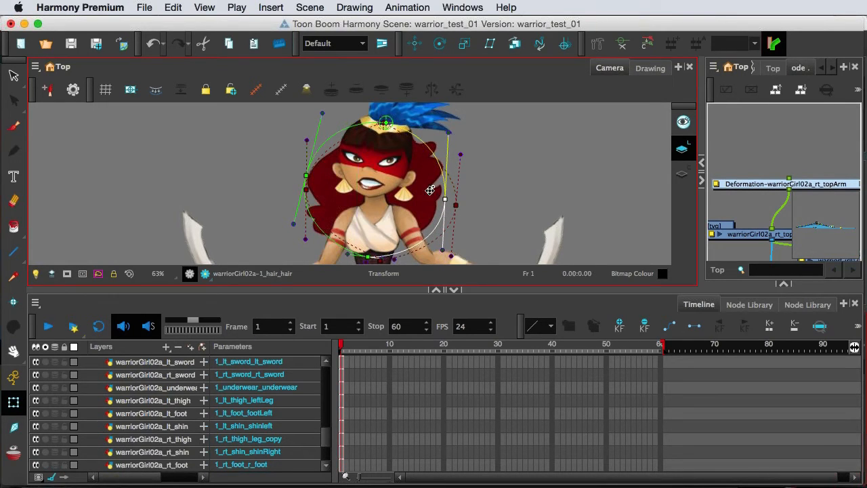
pyautogui.moveTo(307, 181); pyautogui.dragTo(307, 186)
pyautogui.moveTo(324, 119); pyautogui.dragTo(308, 118)
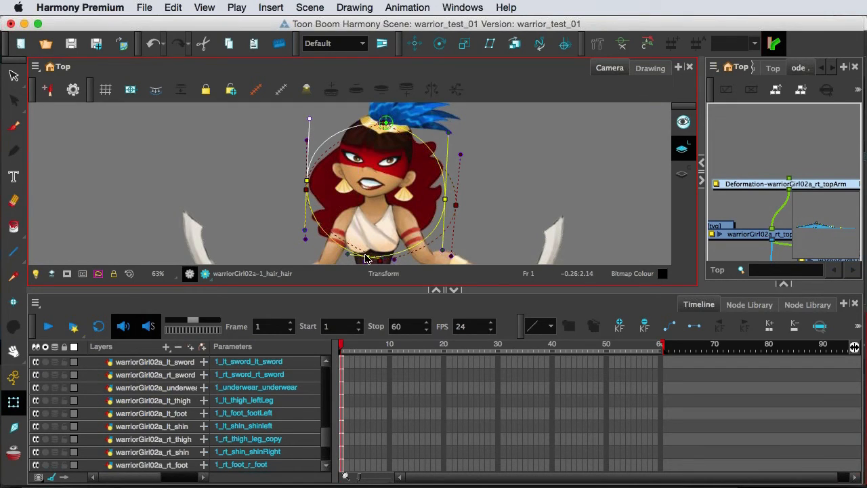
pyautogui.moveTo(367, 254)
pyautogui.mouseDown()
pyautogui.moveTo(404, 245)
pyautogui.moveTo(367, 249)
pyautogui.mouseUp()
pyautogui.moveTo(308, 171); pyautogui.dragTo(309, 166)
pyautogui.click(445, 198)
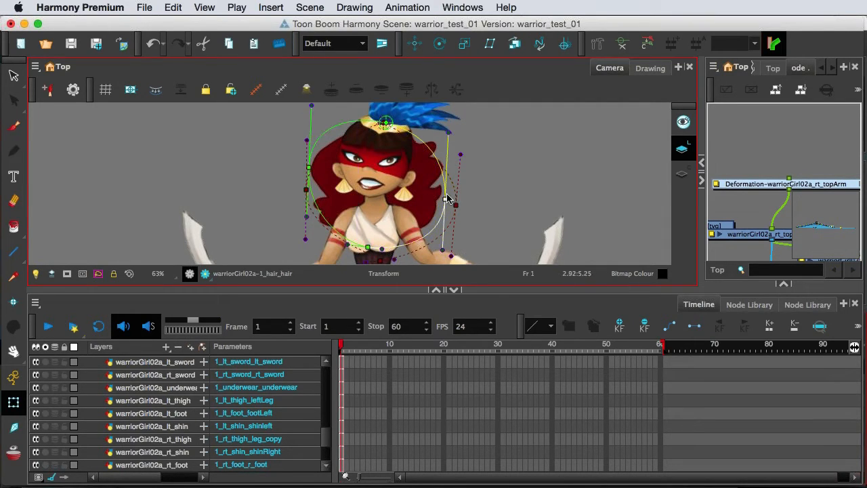
pyautogui.click(515, 185)
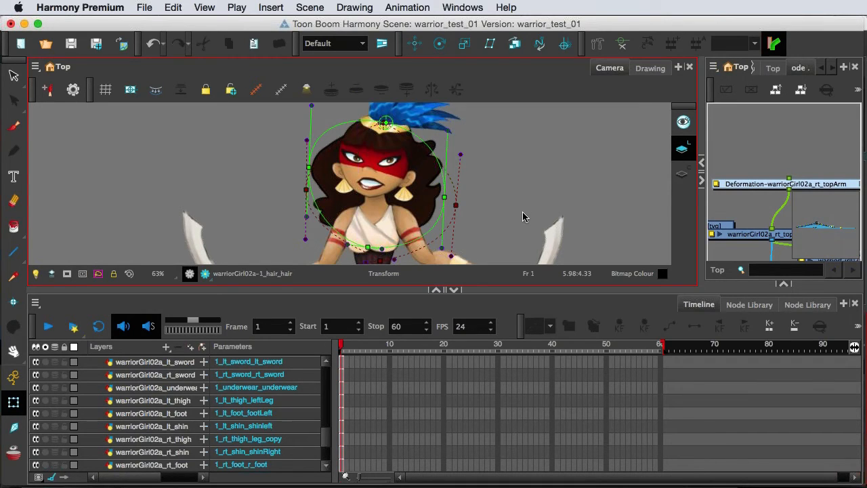
# Create a new scene named warrior_prem with the HDTV_1080p24 camera size.
pyautogui.press('super+n')
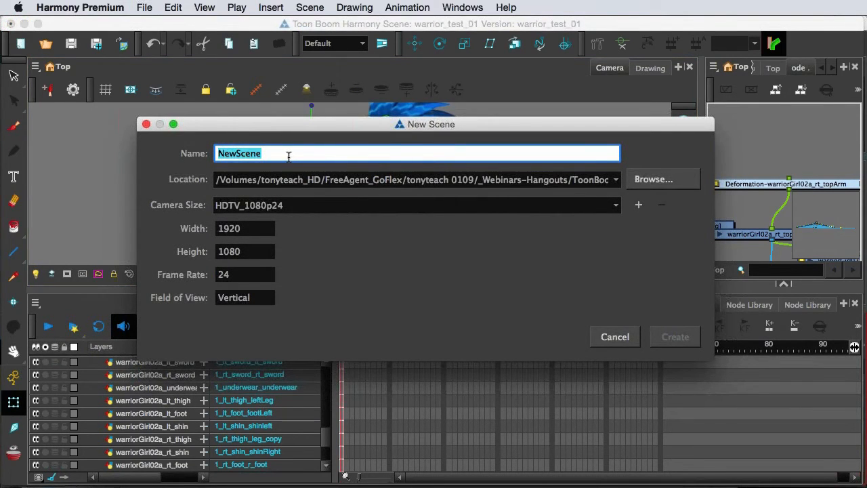
pyautogui.write('warrio')
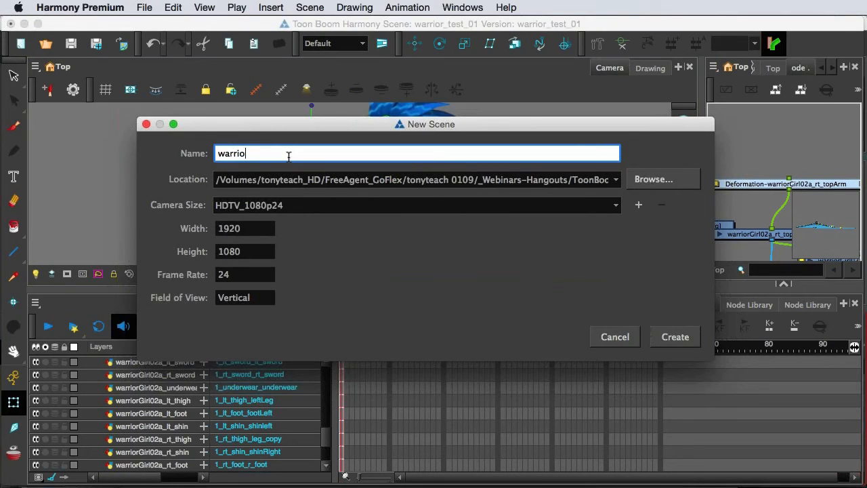
pyautogui.write('r_prem')
pyautogui.click(656, 342)
pyautogui.click(402, 270)
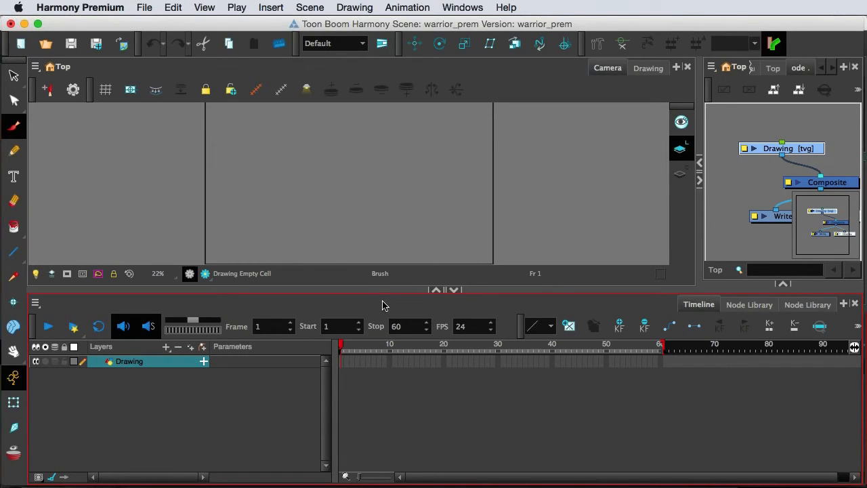
# Make the Camera view taller at the timeline's expense and undo the stray brush dot.
pyautogui.click(363, 295)
pyautogui.click(326, 294)
pyautogui.moveTo(325, 294); pyautogui.dragTo(332, 333)
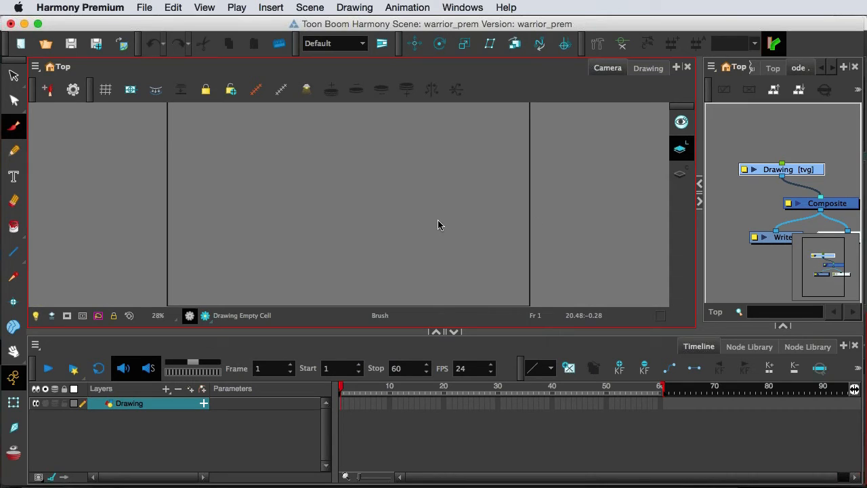
pyautogui.click(227, 163)
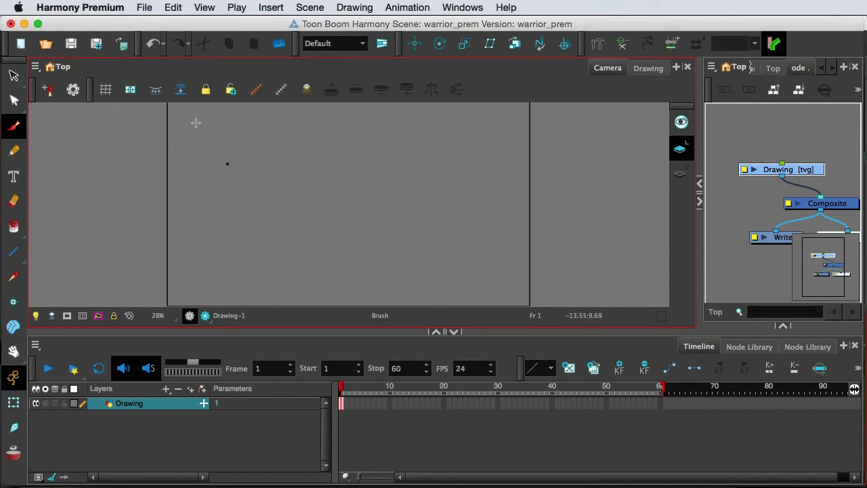
pyautogui.press('super+z')
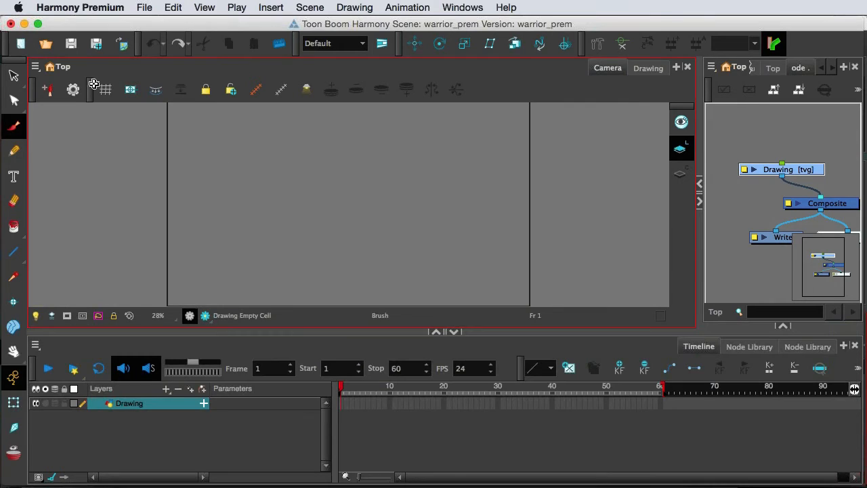
# Start an image import of warriorGirl02a.psd with layers created based on filenames.
pyautogui.click(121, 47)
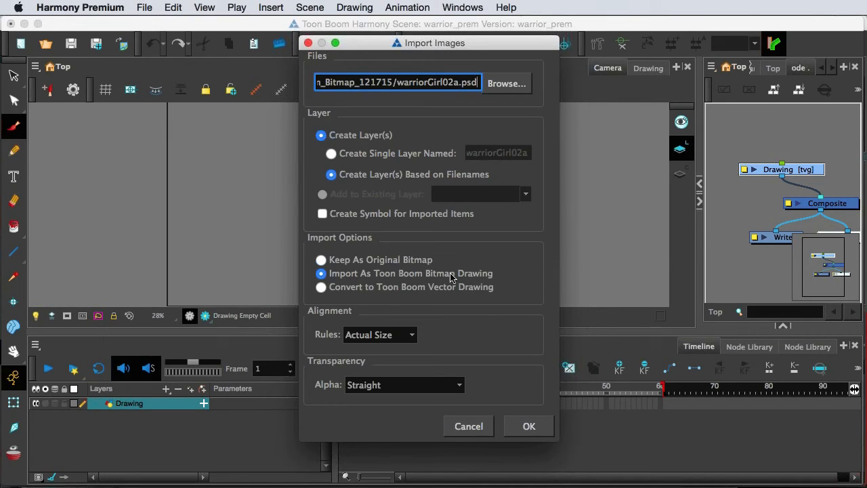
# Try the Convert to Toon Boom Vector Drawing option and select its Grey and Color vectorization presets.
pyautogui.click(372, 290)
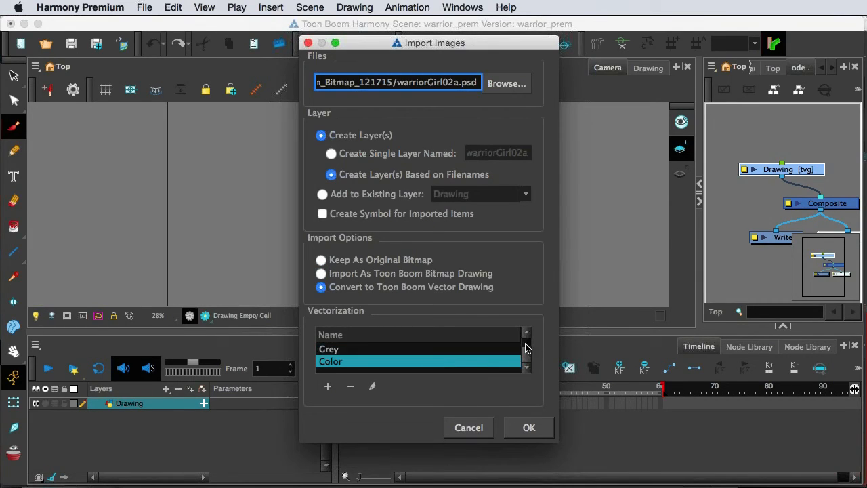
pyautogui.scroll(2, 453, 349)
pyautogui.click(338, 365)
pyautogui.click(345, 370)
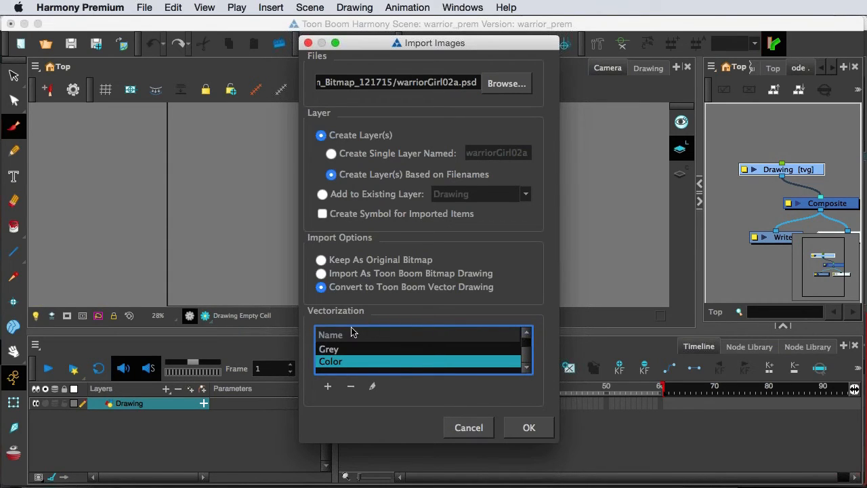
pyautogui.keyDown('shift'); pyautogui.click(337, 351); pyautogui.keyUp('shift')
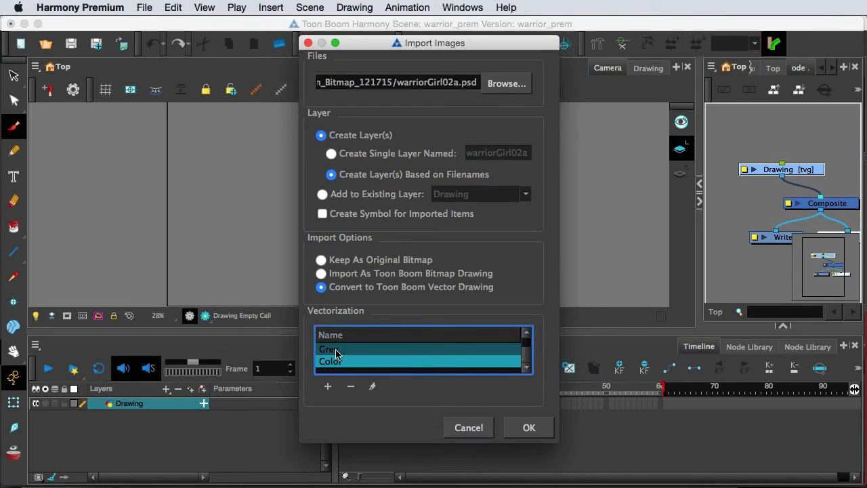
pyautogui.click(331, 363)
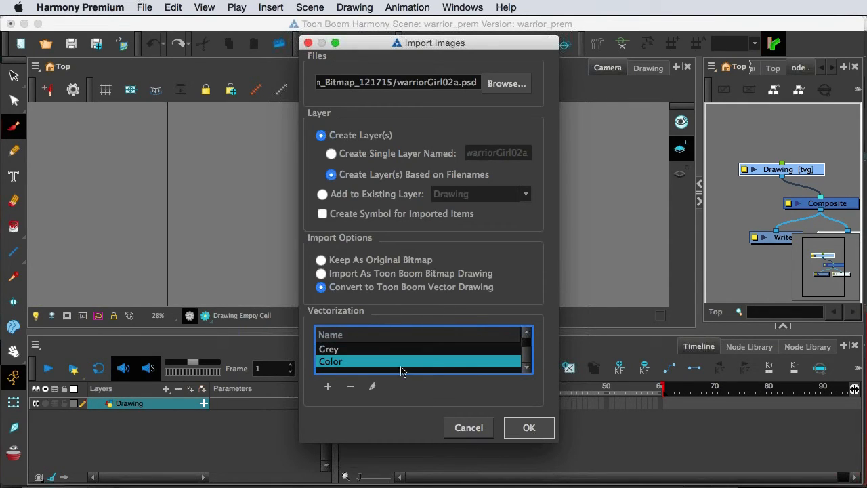
# Import the PSD as a Toon Boom bitmap drawing at actual size, with separated layers and straight transparency.
pyautogui.click(321, 274)
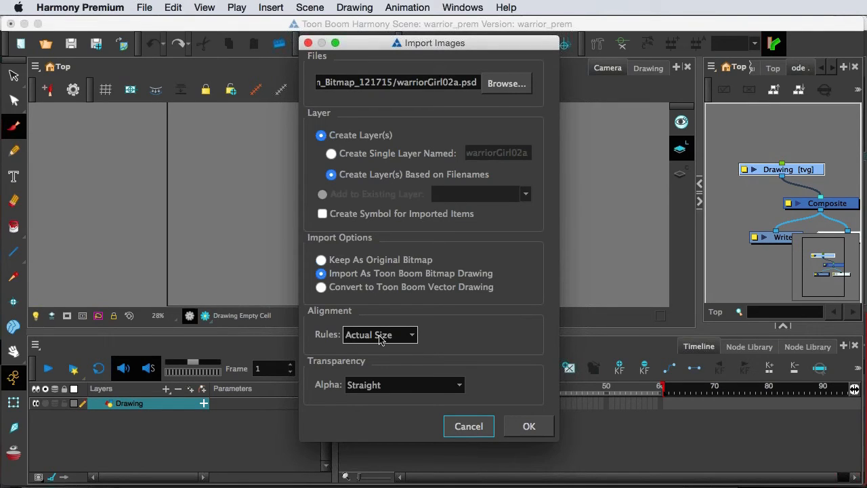
pyautogui.click(539, 429)
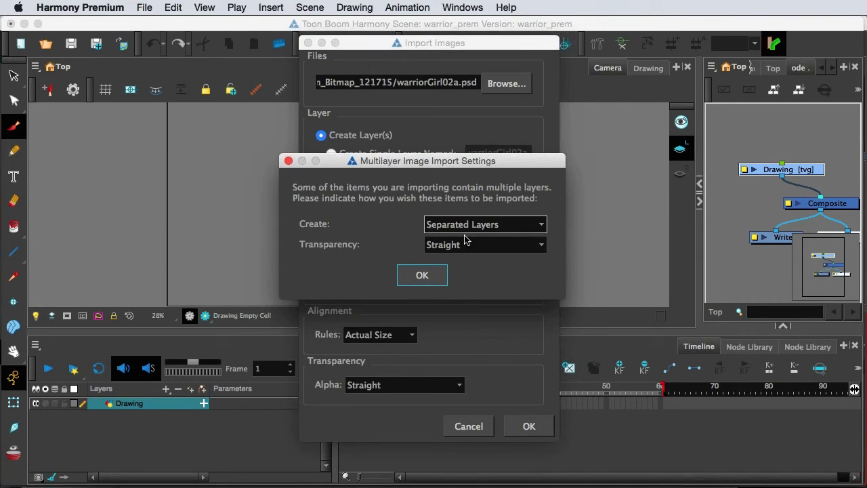
pyautogui.click(422, 274)
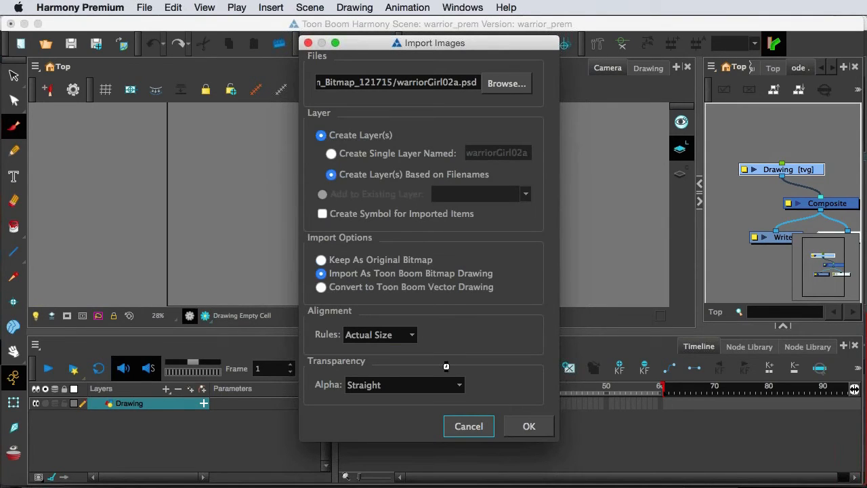
pyautogui.click(529, 426)
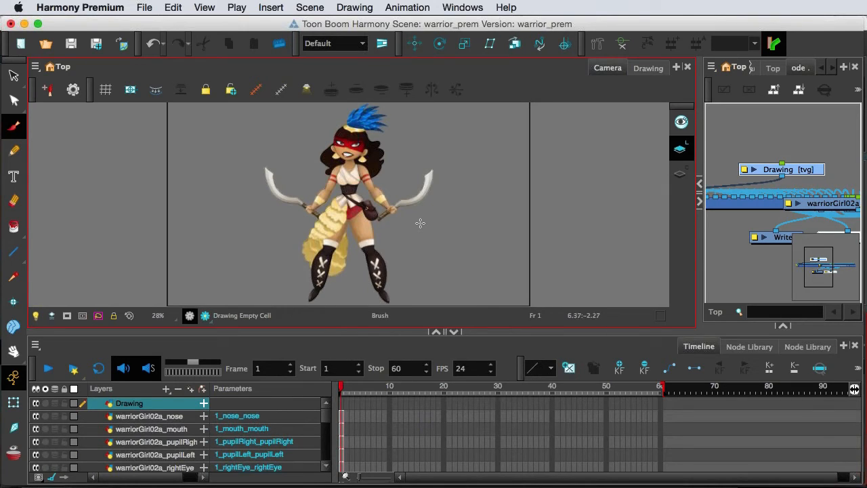
pyautogui.scroll(2, 420, 223)
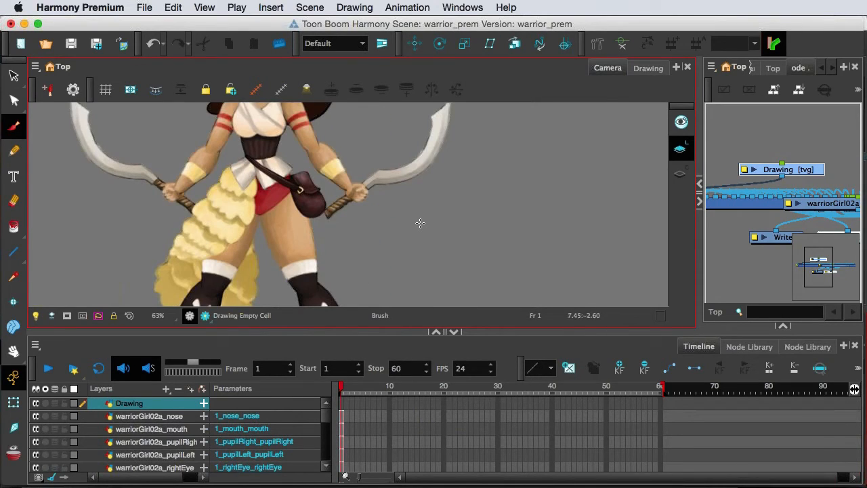
pyautogui.scroll(-2, 397, 234)
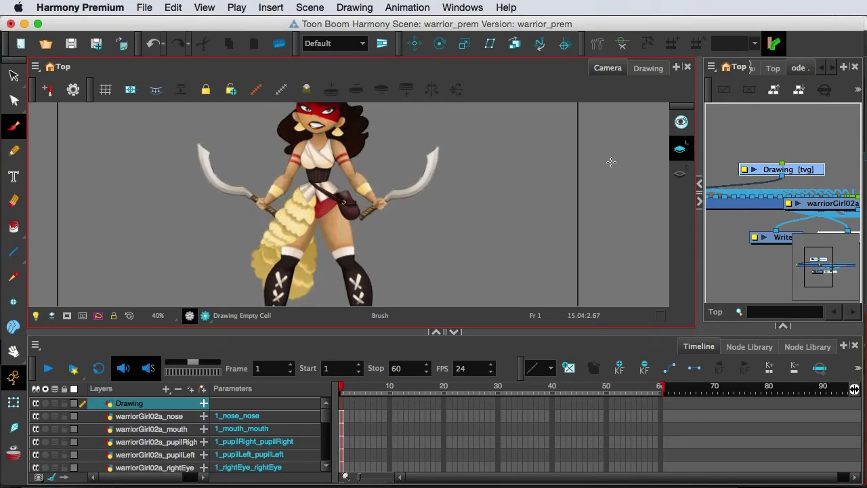
# Widen the side panel area, show the Tool Properties and activate the Rigging tool.
pyautogui.moveTo(721, 87); pyautogui.dragTo(637, 86)
pyautogui.click(700, 71)
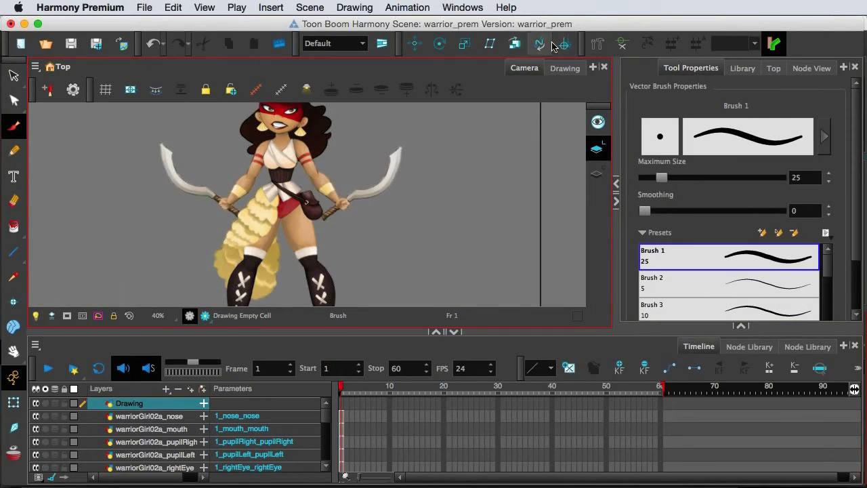
pyautogui.click(596, 44)
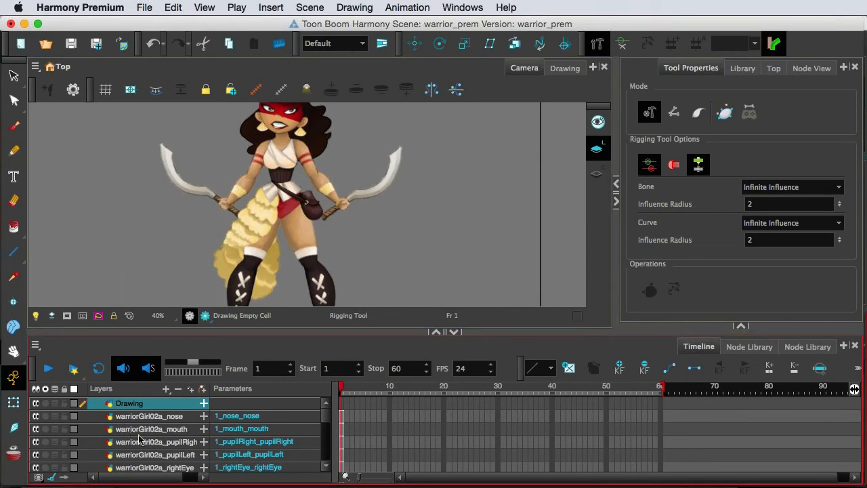
# Select the warrior's rt_topArm drawing with the Transform tool and locate its layer in the timeline.
pyautogui.scroll(-3, 142, 437)
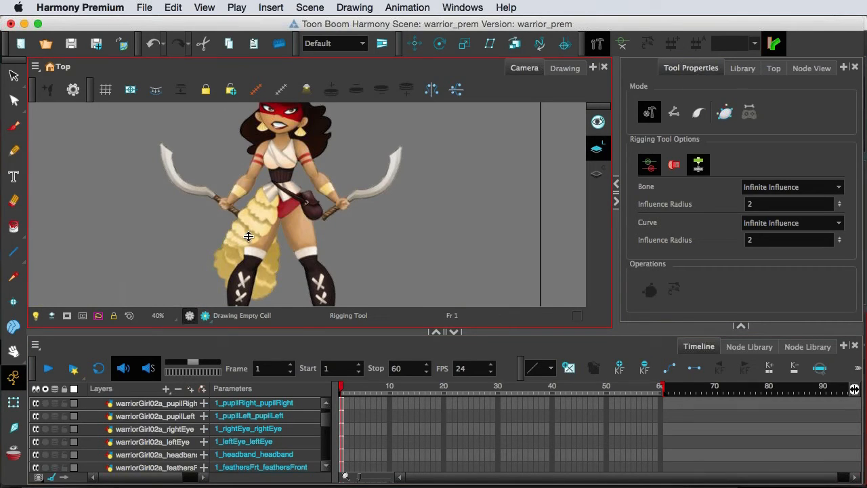
pyautogui.click(14, 402)
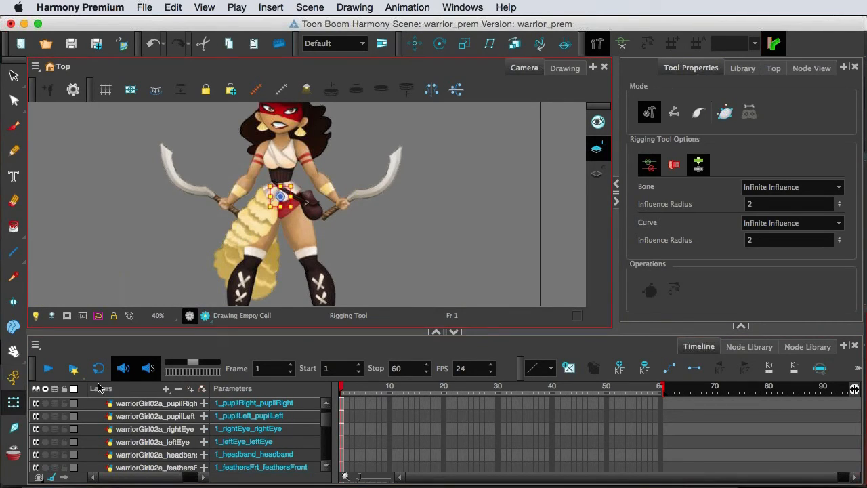
pyautogui.click(305, 163)
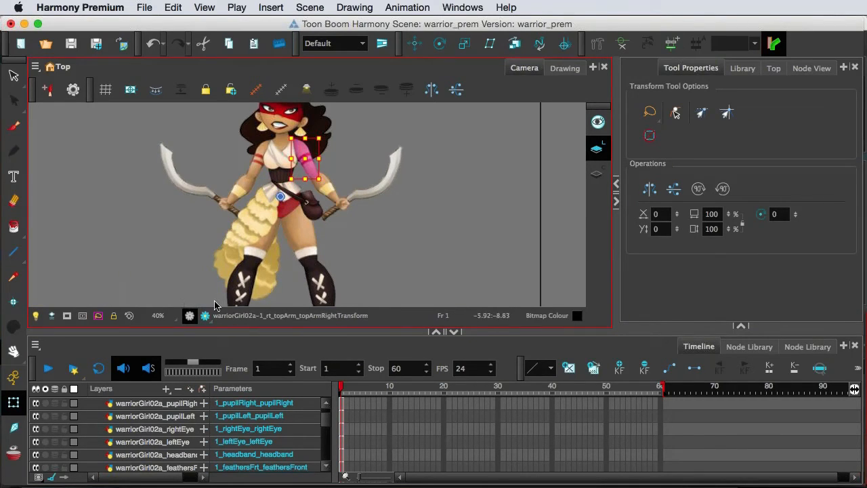
pyautogui.scroll(-3, 218, 443)
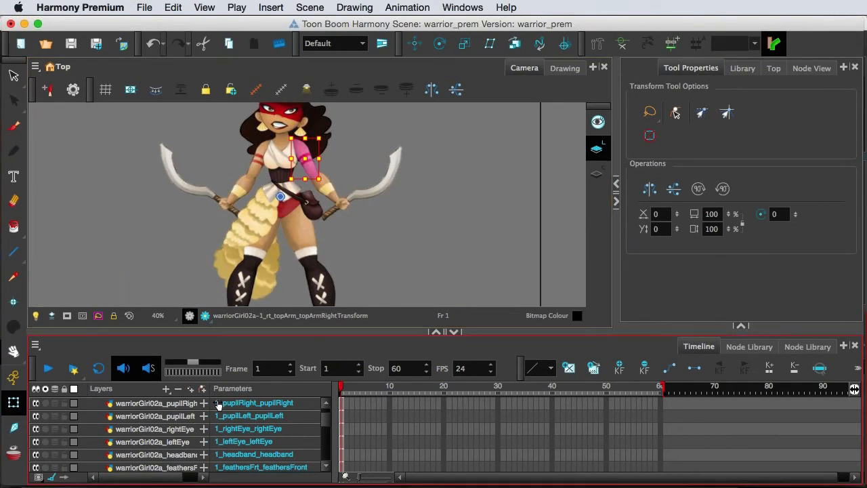
pyautogui.scroll(-5, 218, 443)
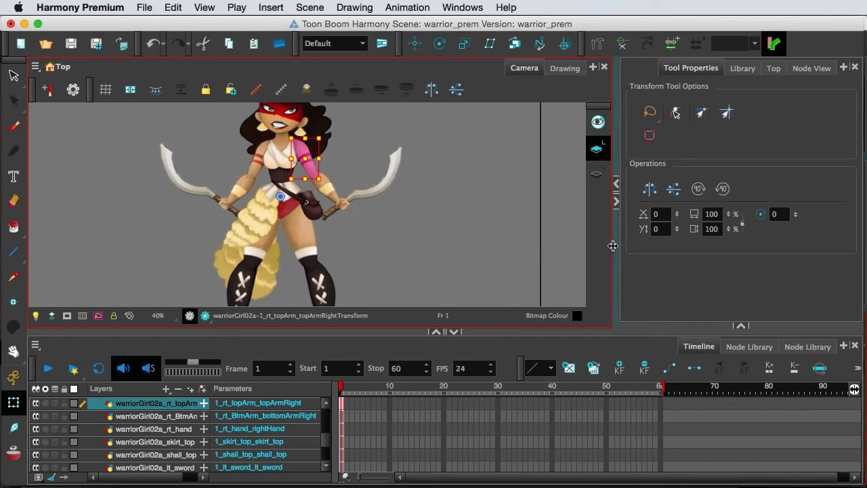
# Display the Node View in a wider panel and bring the whole node network into view.
pyautogui.moveTo(613, 246); pyautogui.dragTo(484, 246)
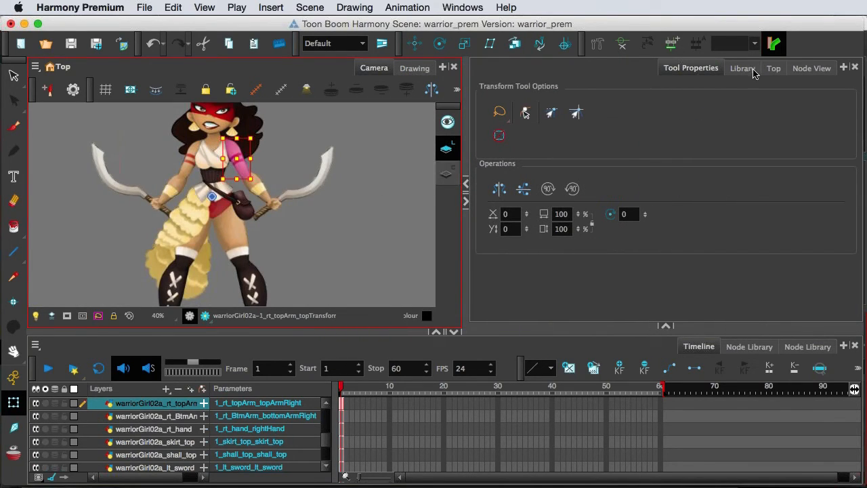
pyautogui.click(792, 70)
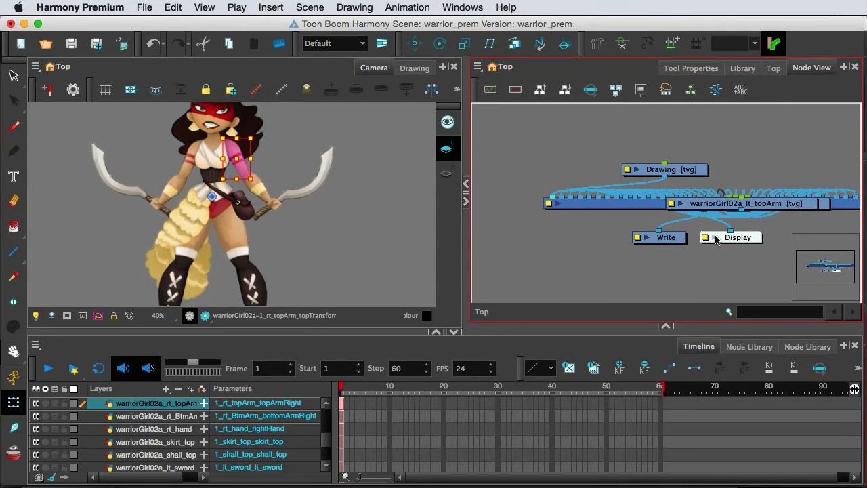
pyautogui.scroll(-3, 717, 239)
pyautogui.scroll(5, 717, 238)
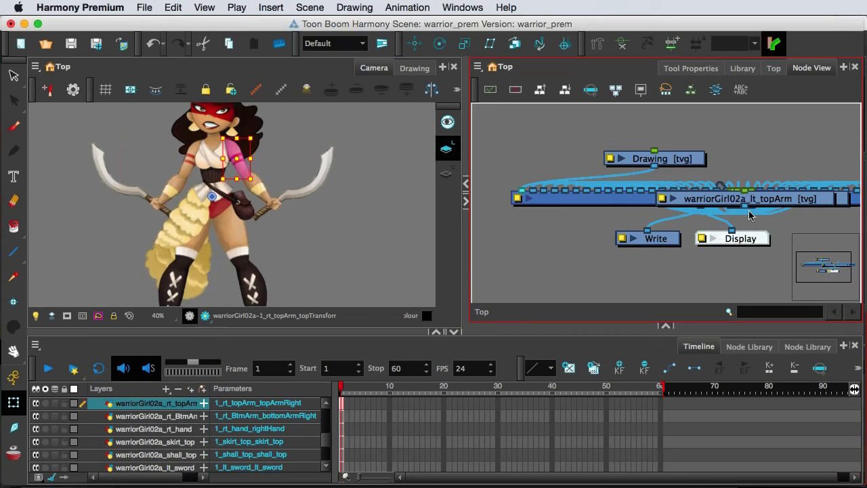
pyautogui.moveTo(759, 159); pyautogui.dragTo(700, 170)
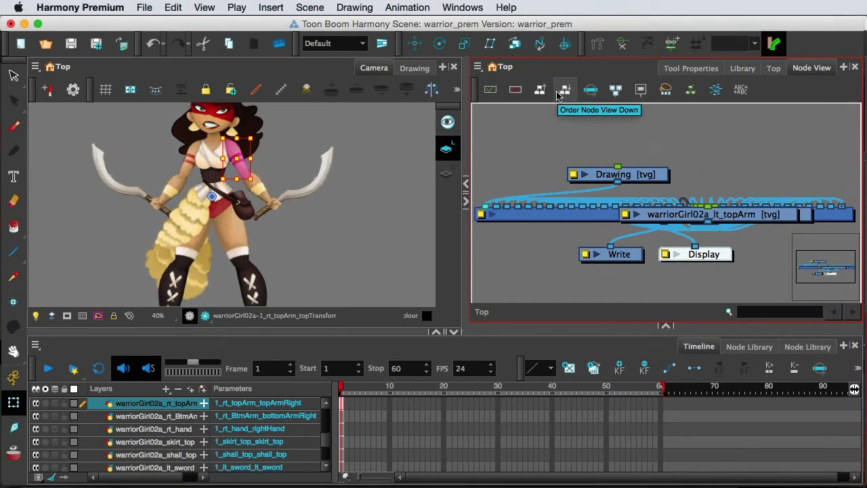
# Order the node view down with 25% X overlap, layer spacing 60 and vertical spacing 5.
pyautogui.click(569, 94)
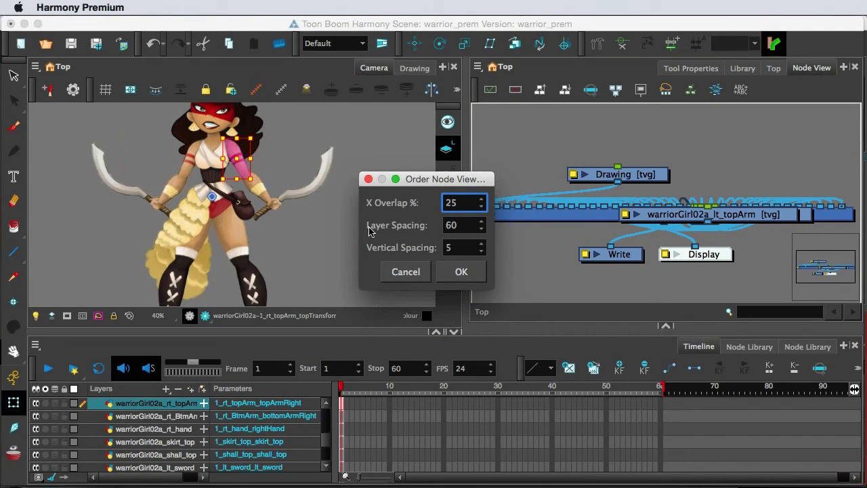
pyautogui.click(456, 274)
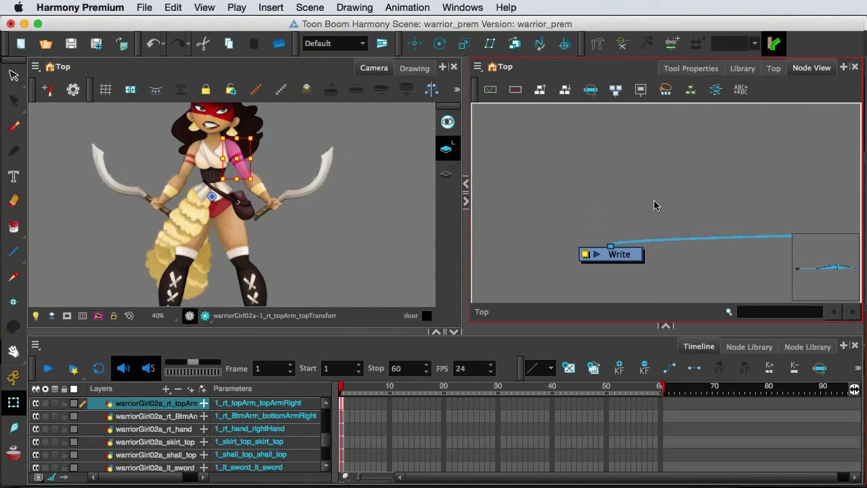
pyautogui.scroll(-3, 672, 200)
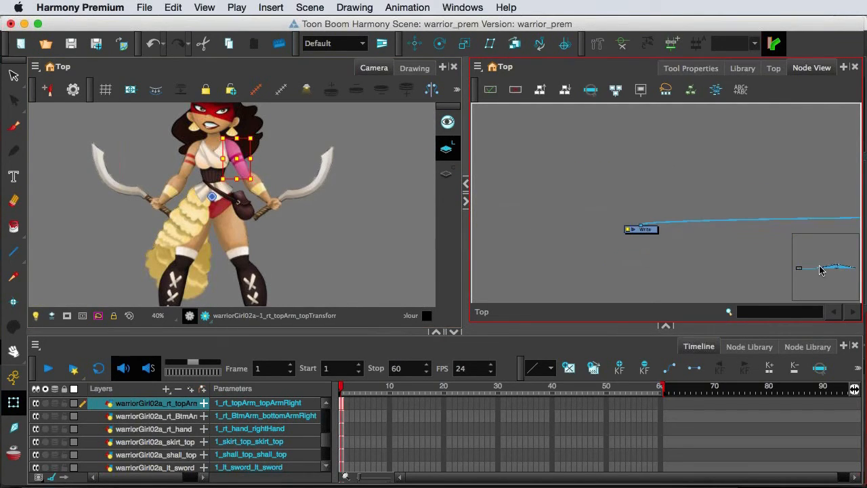
# Connect the rt_hand node's transformation to rt_BtmArm, and rt_BtmArm's transformation to rt_topArm, to build the arm hierarchy.
pyautogui.moveTo(797, 162); pyautogui.dragTo(568, 178)
pyautogui.scroll(-4, 645, 187)
pyautogui.scroll(-3, 668, 195)
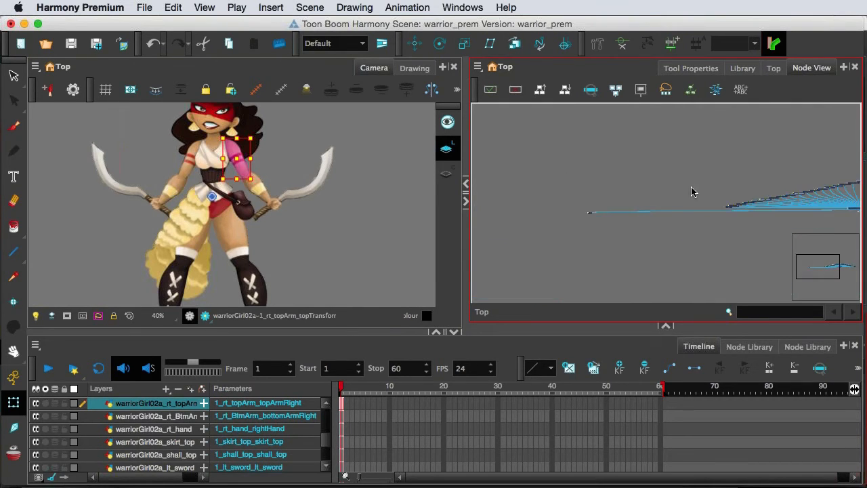
pyautogui.scroll(6, 561, 189)
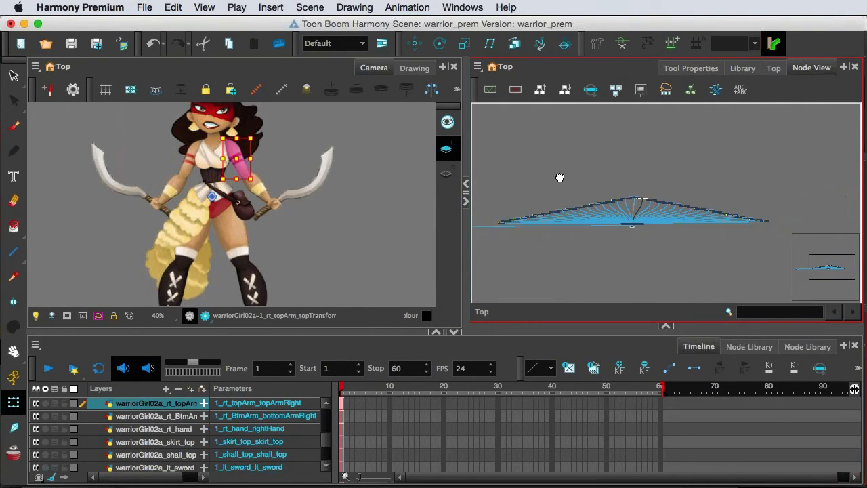
pyautogui.scroll(2, 737, 201)
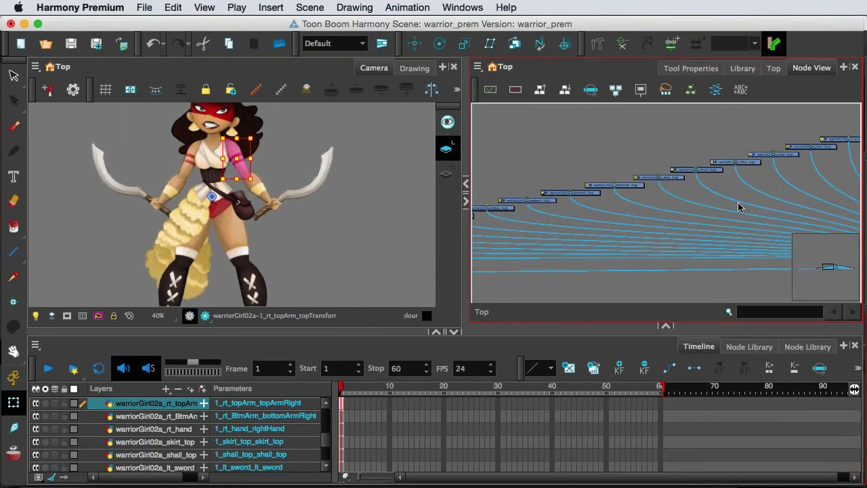
pyautogui.moveTo(784, 180); pyautogui.dragTo(582, 209)
pyautogui.scroll(2, 643, 197)
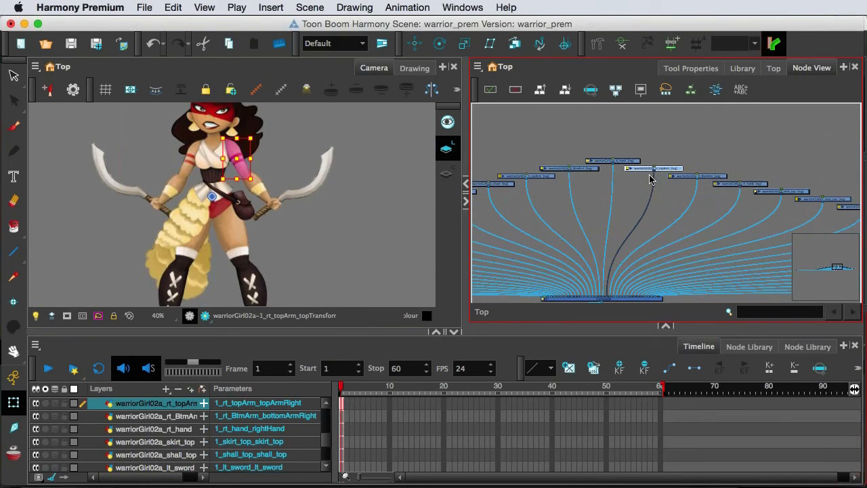
pyautogui.moveTo(662, 199); pyautogui.dragTo(587, 206)
pyautogui.scroll(3, 587, 200)
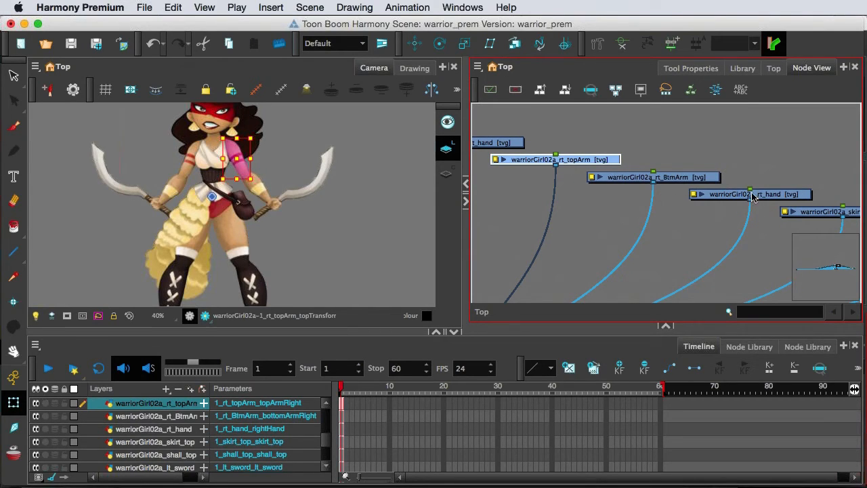
pyautogui.moveTo(749, 193); pyautogui.dragTo(653, 185)
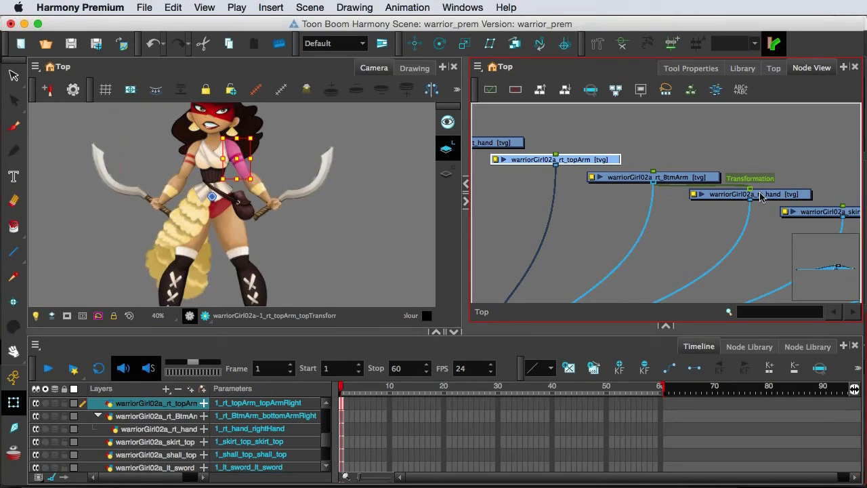
pyautogui.moveTo(653, 175); pyautogui.dragTo(556, 167)
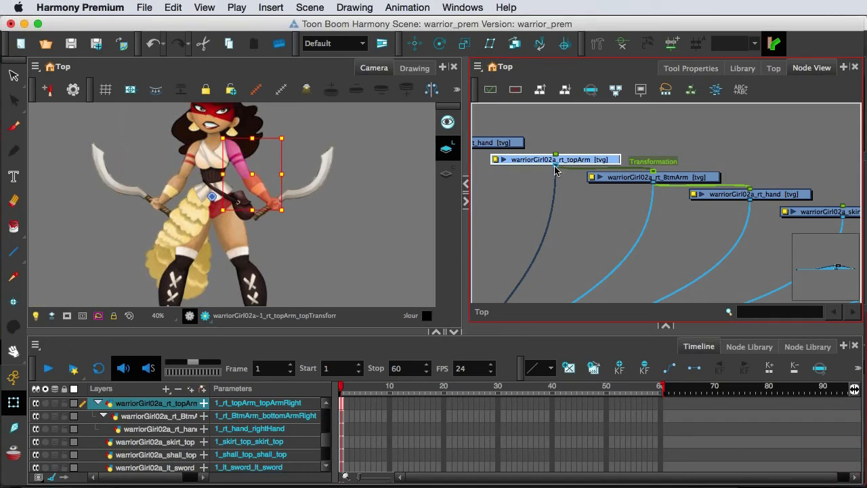
# Check the right arm hierarchy by selecting the rt_hand layer and the parent rt_topArm layer.
pyautogui.click(379, 176)
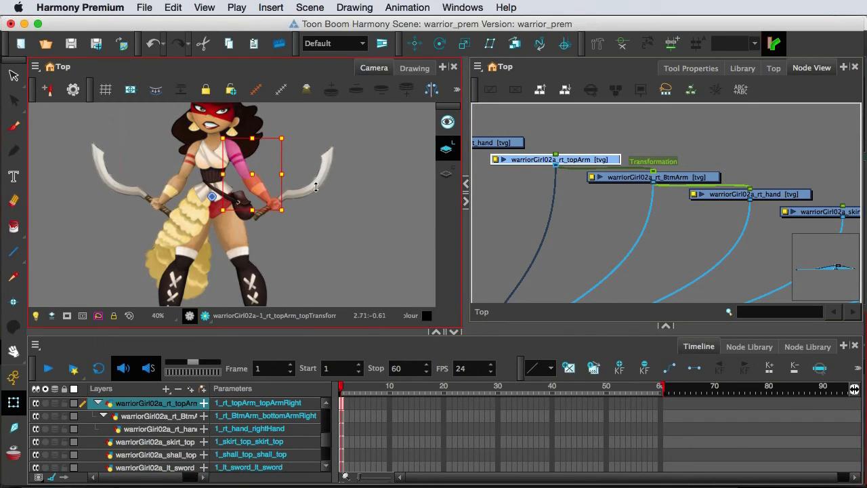
pyautogui.click(136, 425)
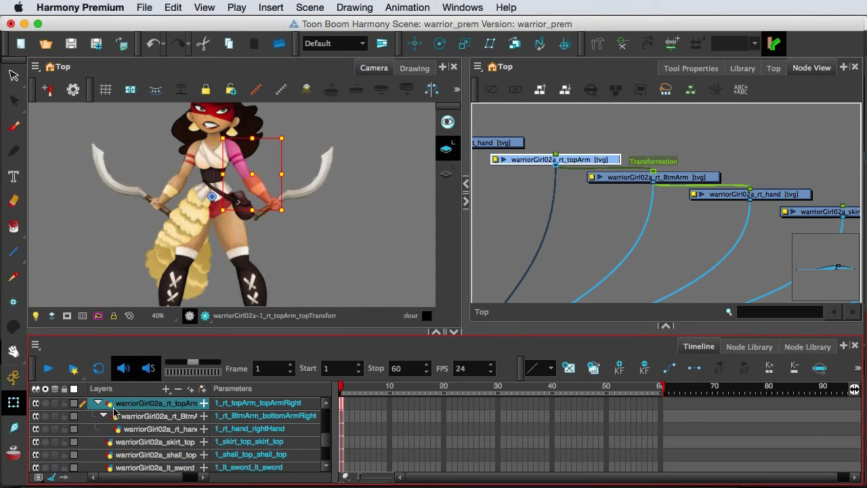
pyautogui.click(140, 425)
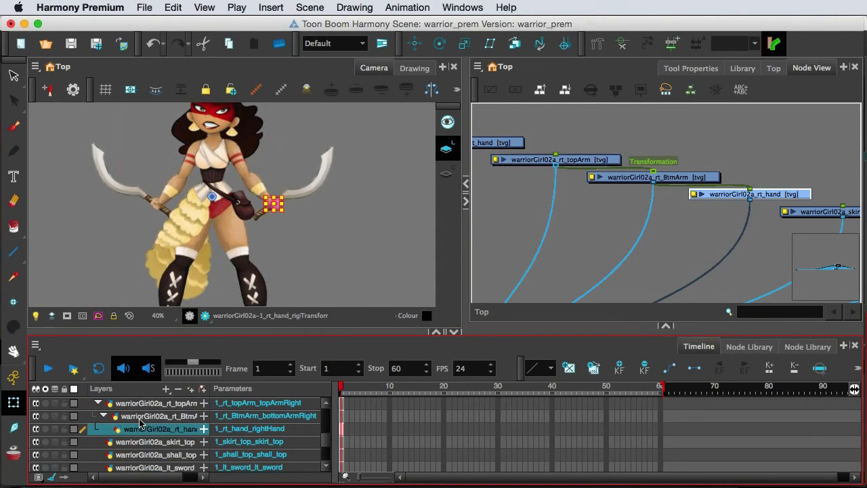
pyautogui.click(140, 405)
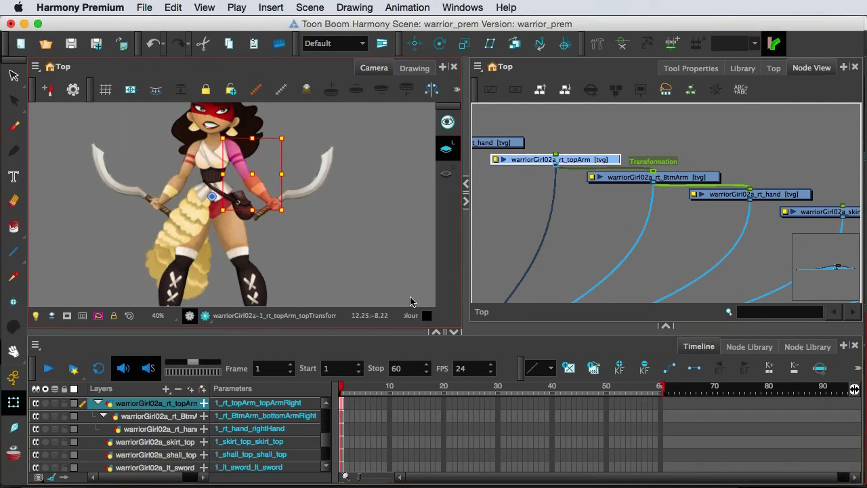
pyautogui.scroll(-2, 345, 252)
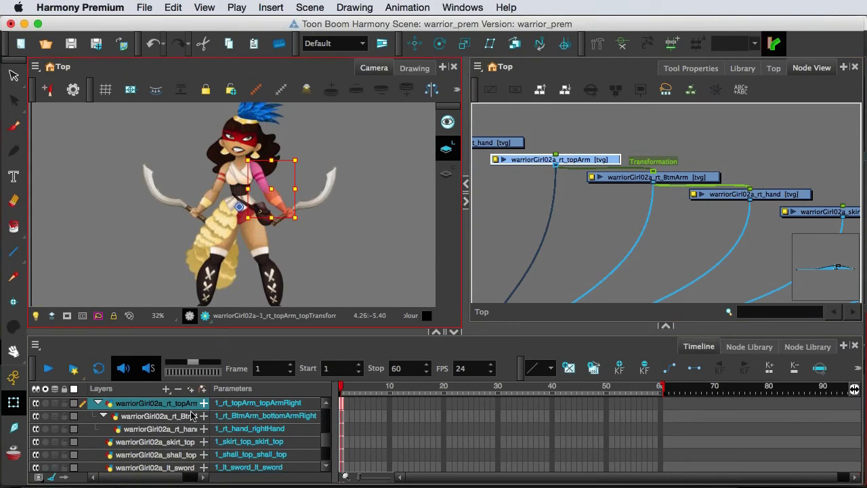
# Examine the warrior's separate drawings by selecting parts such as the right sword, chest, left lower arm, right shin, shall_top and right ear.
pyautogui.click(323, 201)
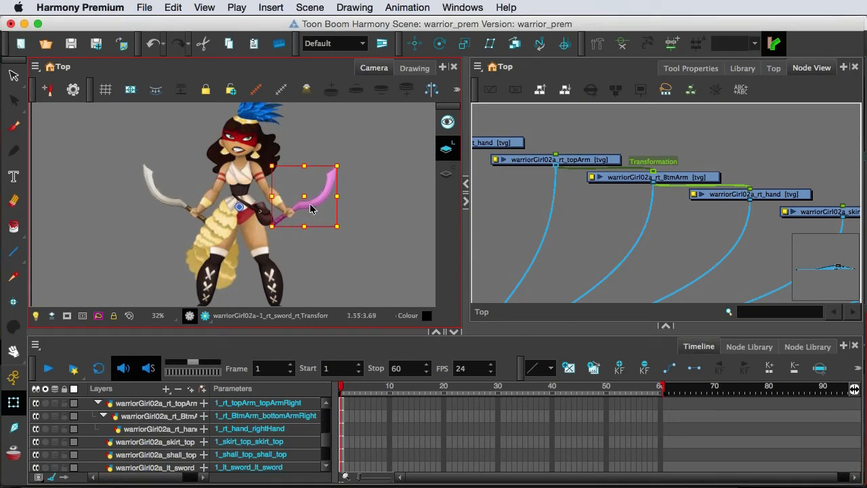
pyautogui.click(240, 176)
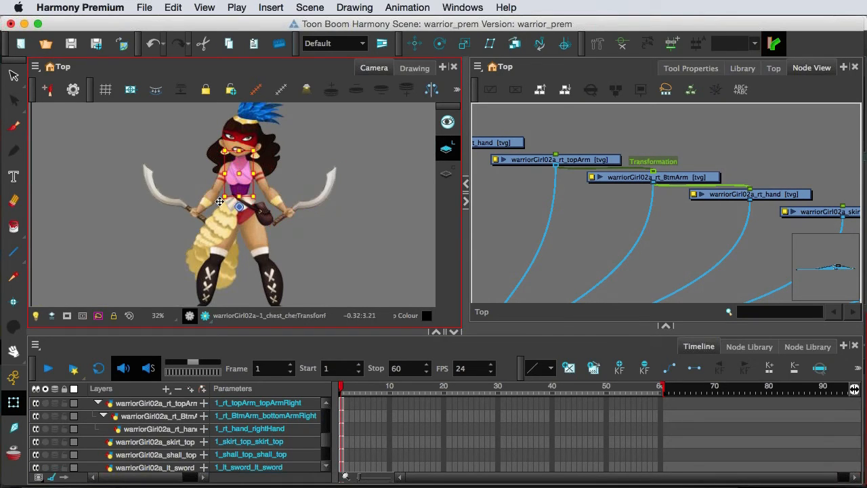
pyautogui.click(204, 212)
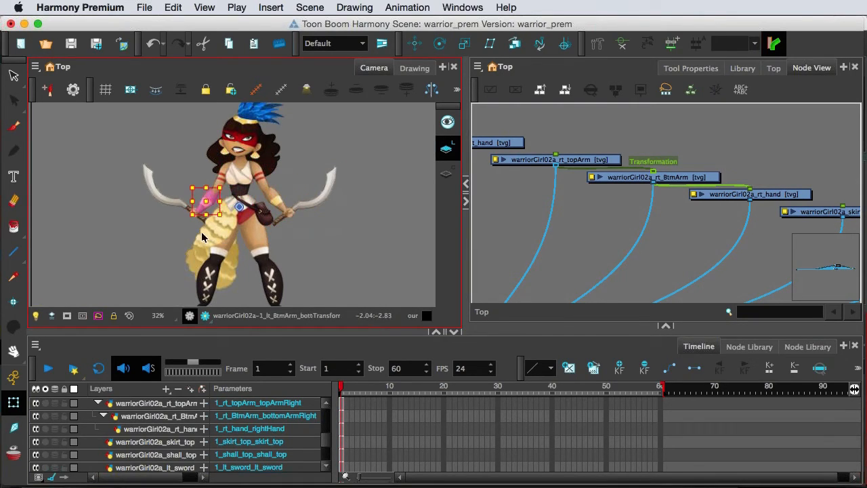
pyautogui.click(244, 248)
pyautogui.click(272, 271)
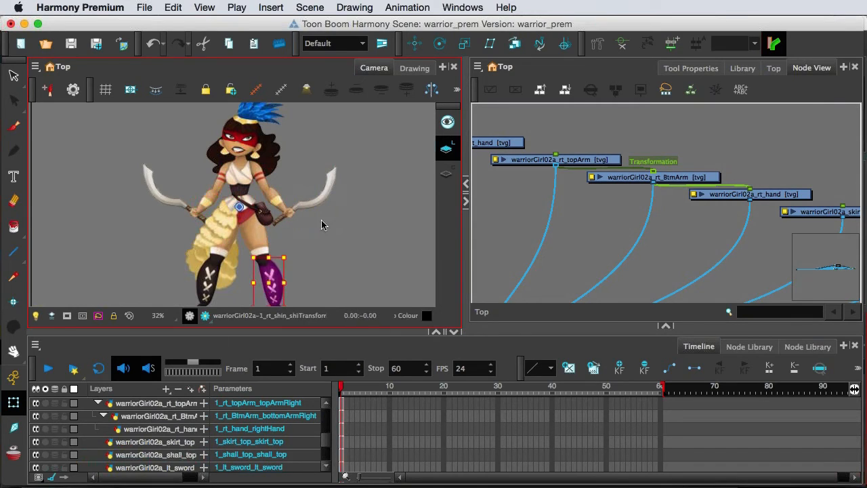
pyautogui.click(316, 197)
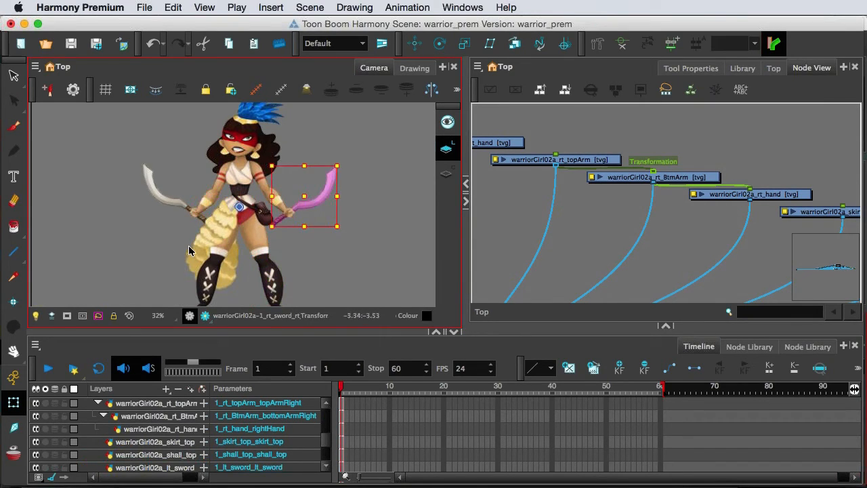
pyautogui.click(314, 199)
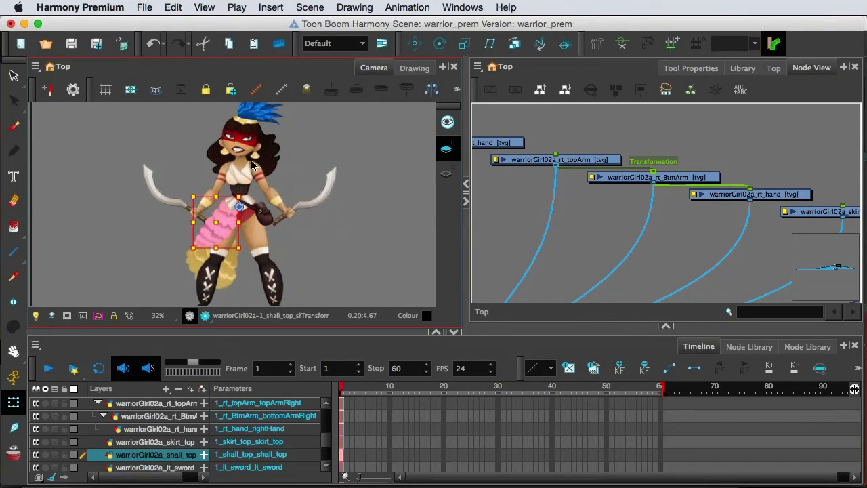
pyautogui.click(337, 153)
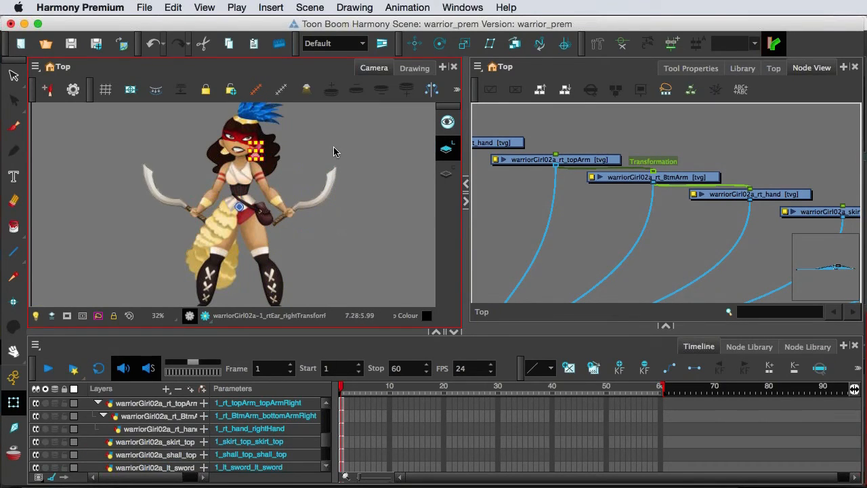
pyautogui.click(325, 204)
pyautogui.click(356, 249)
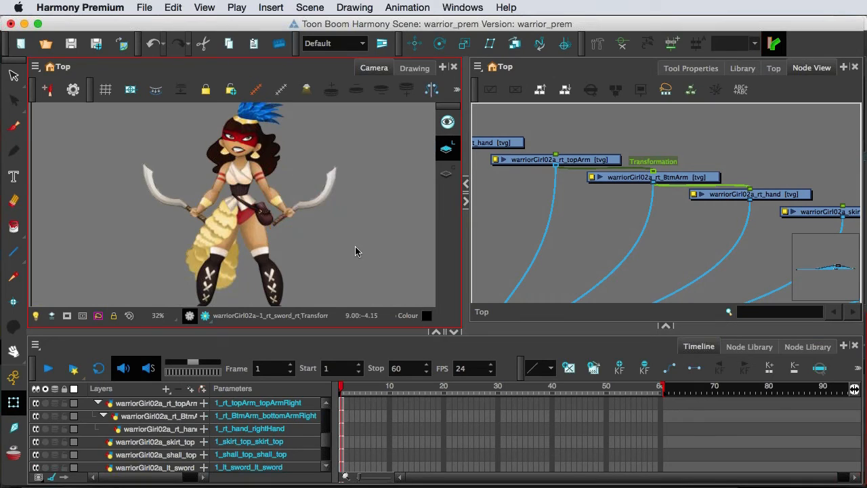
# Build a bone deformation chain on the rt_topArm hierarchy with the Rigging tool, placing joints from shoulder through elbow to hand.
pyautogui.click(293, 195)
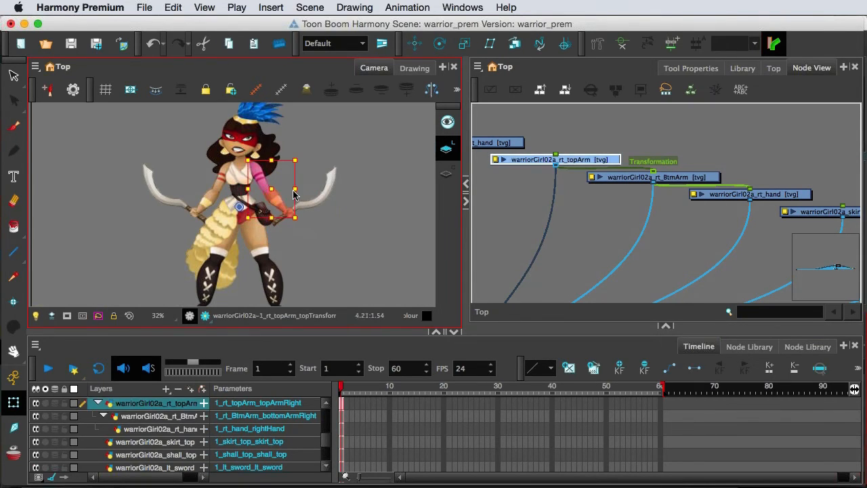
pyautogui.click(597, 45)
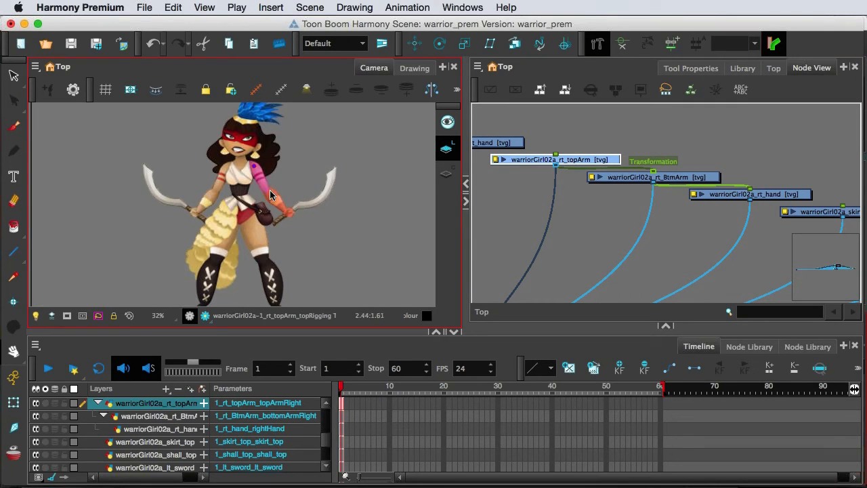
pyautogui.click(268, 195)
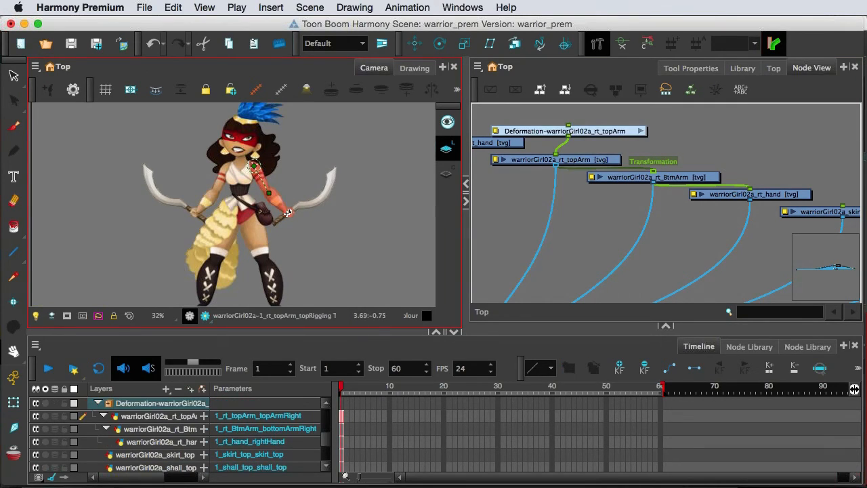
pyautogui.click(289, 212)
# Test the arm's bone deformer with the Transform tool by bending it slightly at the elbow and shoulder.
pyautogui.click(14, 402)
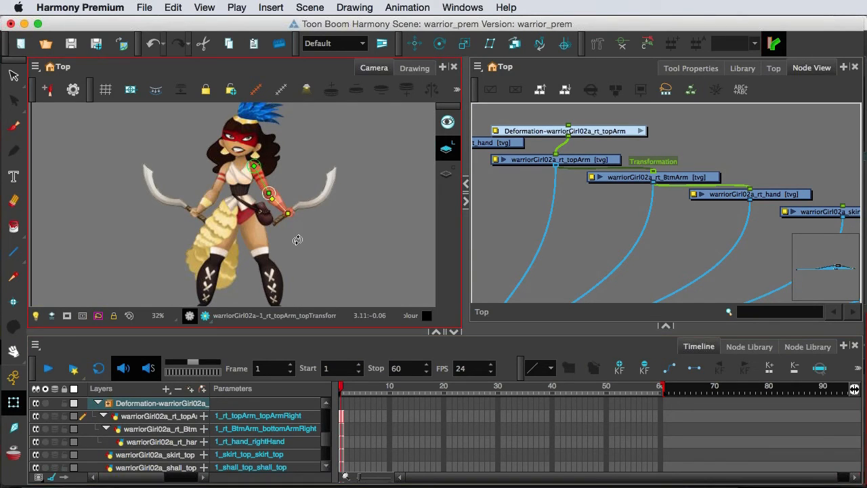
pyautogui.moveTo(280, 205); pyautogui.dragTo(278, 211)
pyautogui.click(262, 181)
pyautogui.moveTo(272, 203)
pyautogui.mouseDown()
pyautogui.moveTo(284, 190)
pyautogui.moveTo(277, 204)
pyautogui.mouseUp()
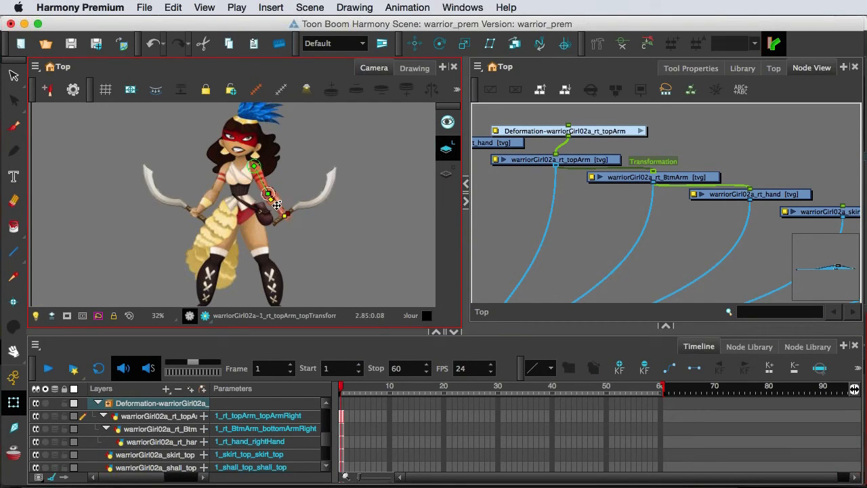
# Select the shall_top drawing for rigging with the Rigging tool's properties displayed, and solo its layer.
pyautogui.scroll(4, 263, 252)
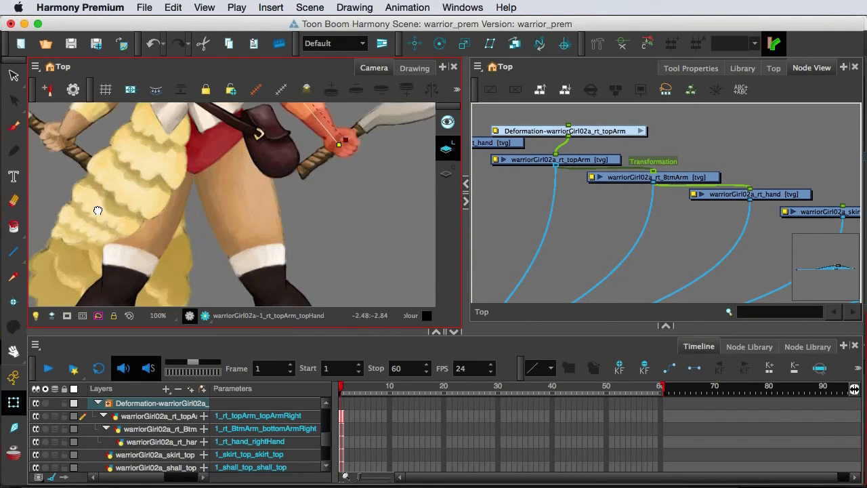
pyautogui.moveTo(97, 211); pyautogui.dragTo(321, 226)
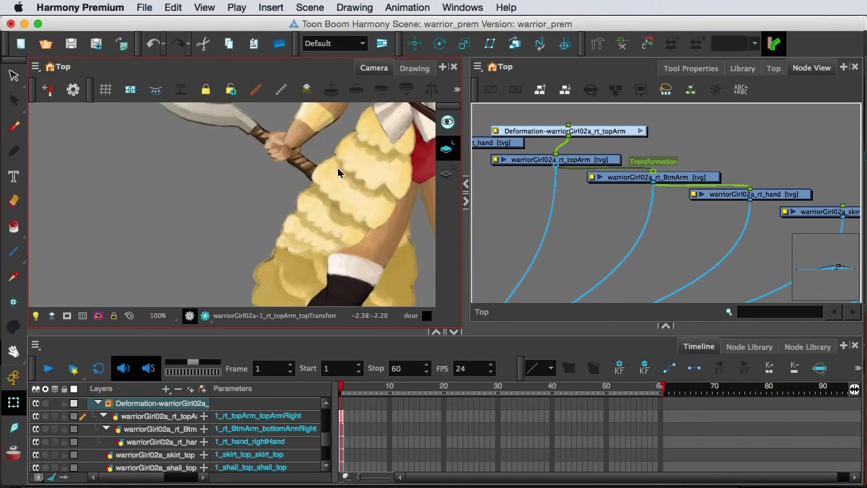
pyautogui.scroll(-2, 328, 187)
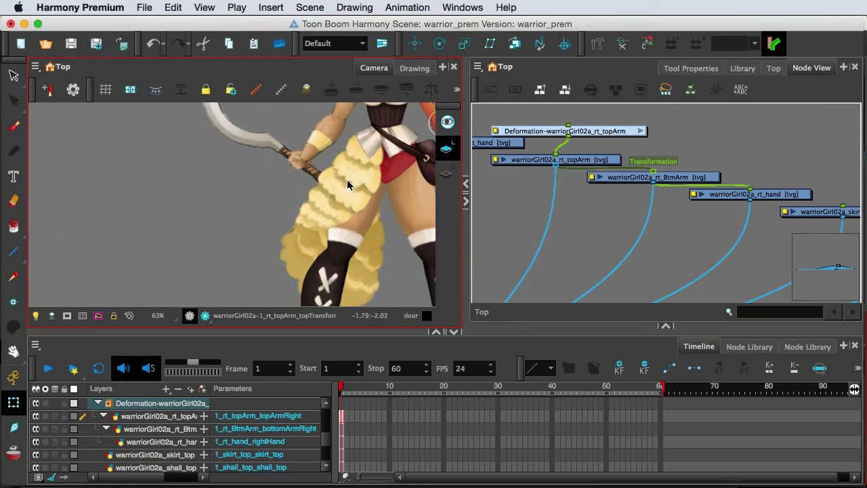
pyautogui.click(347, 184)
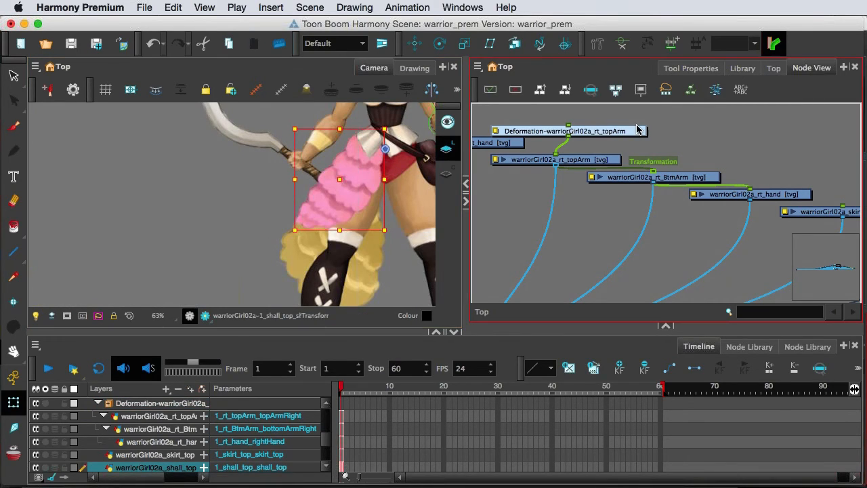
pyautogui.click(600, 45)
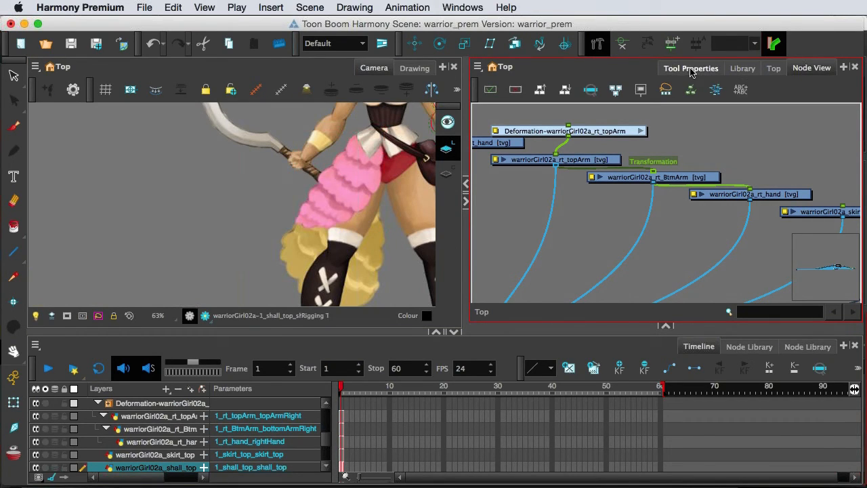
pyautogui.click(691, 70)
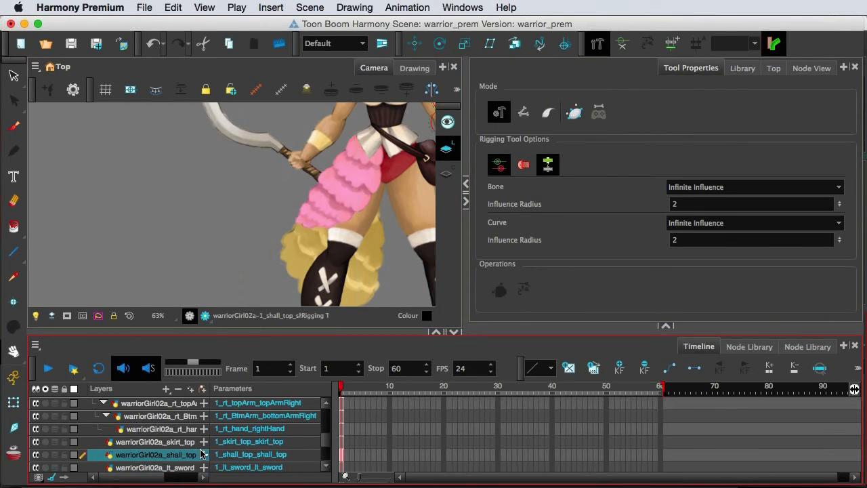
pyautogui.scroll(-3, 203, 434)
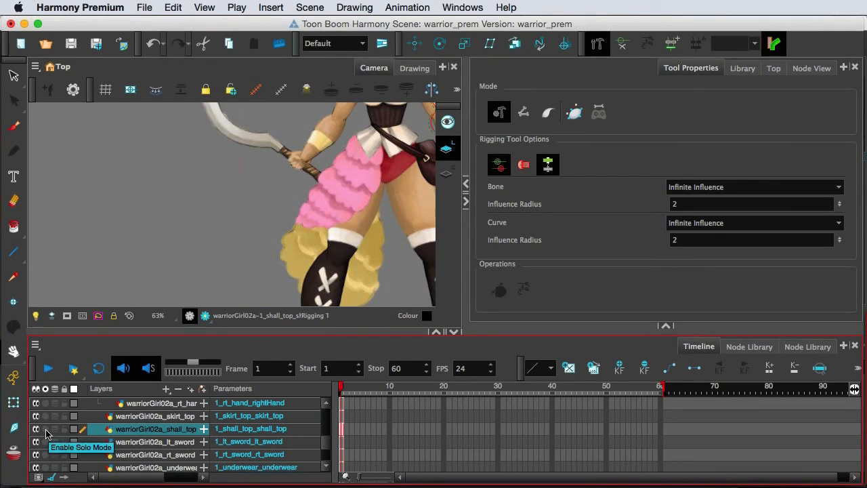
pyautogui.click(45, 430)
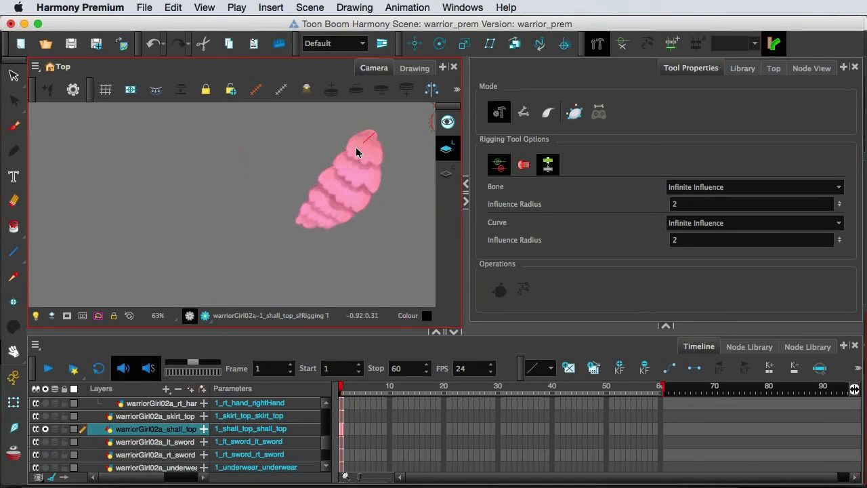
# Add a curve deformer running from the waist end to the lower tip of the shall_top drawing, and activate the Transform tool.
pyautogui.moveTo(353, 153); pyautogui.dragTo(349, 159)
pyautogui.moveTo(345, 158); pyautogui.dragTo(346, 158)
pyautogui.moveTo(302, 223); pyautogui.dragTo(316, 201)
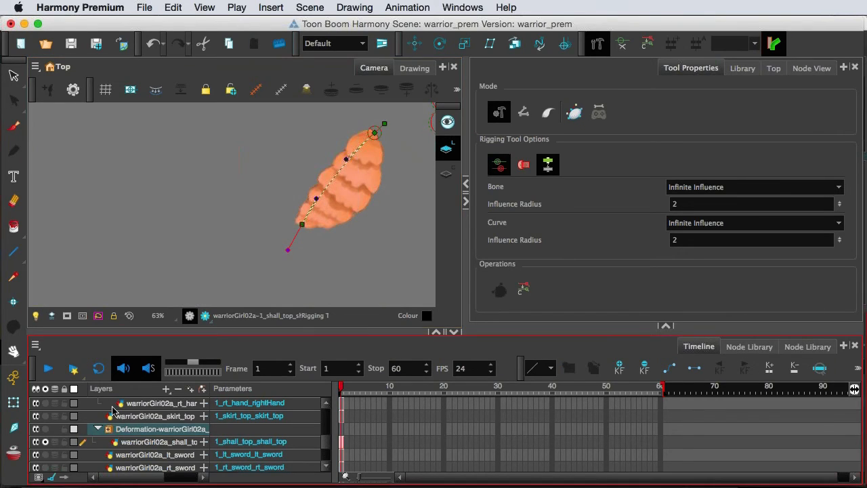
pyautogui.click(13, 405)
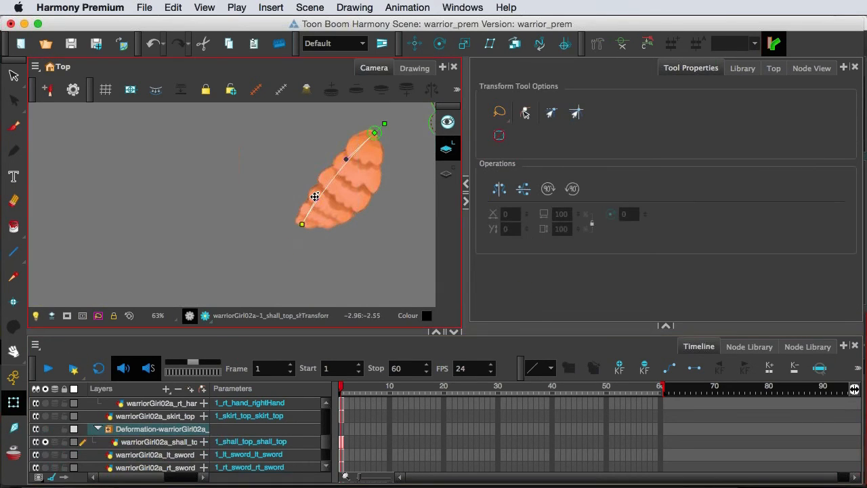
# Bend the shall_top curve deformer outward with its tip and handles, and turn off solo for its layer.
pyautogui.moveTo(315, 197); pyautogui.dragTo(332, 205)
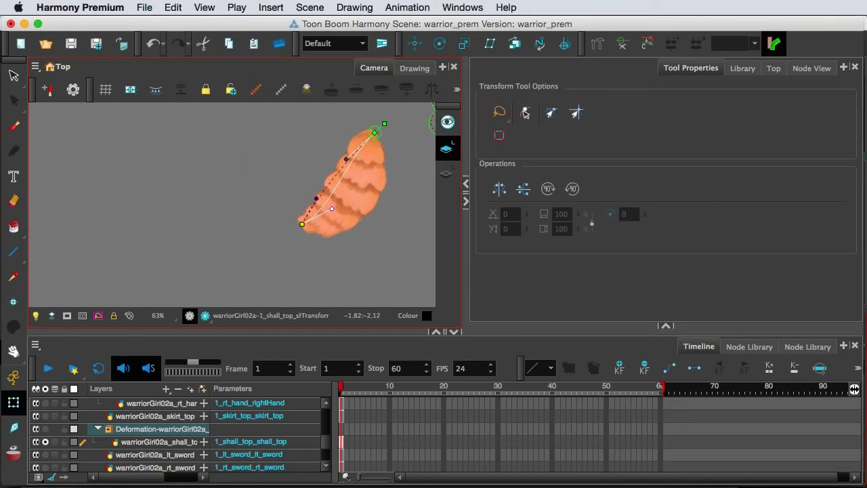
pyautogui.moveTo(348, 162); pyautogui.dragTo(361, 166)
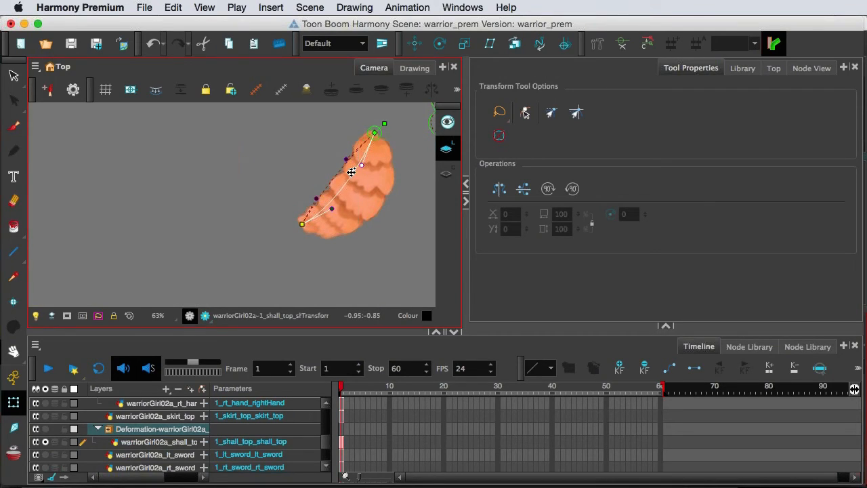
pyautogui.moveTo(298, 226); pyautogui.dragTo(273, 192)
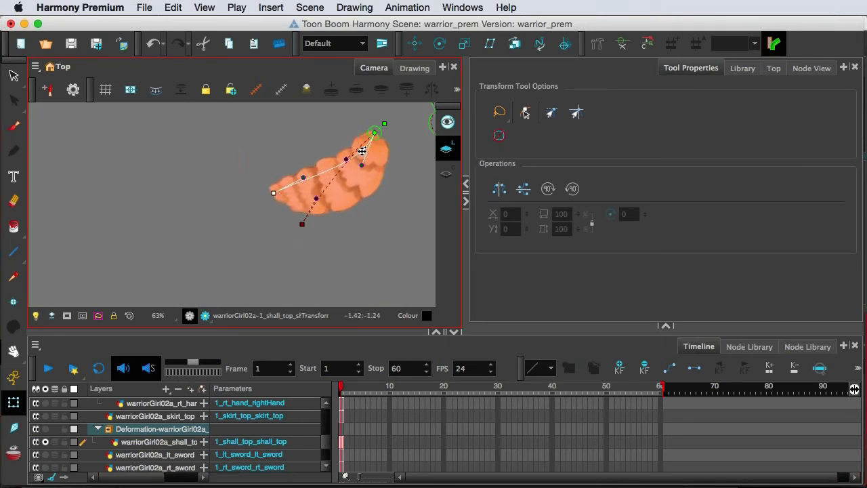
pyautogui.moveTo(365, 162); pyautogui.dragTo(369, 167)
pyautogui.click(84, 464)
pyautogui.click(336, 235)
pyautogui.click(46, 441)
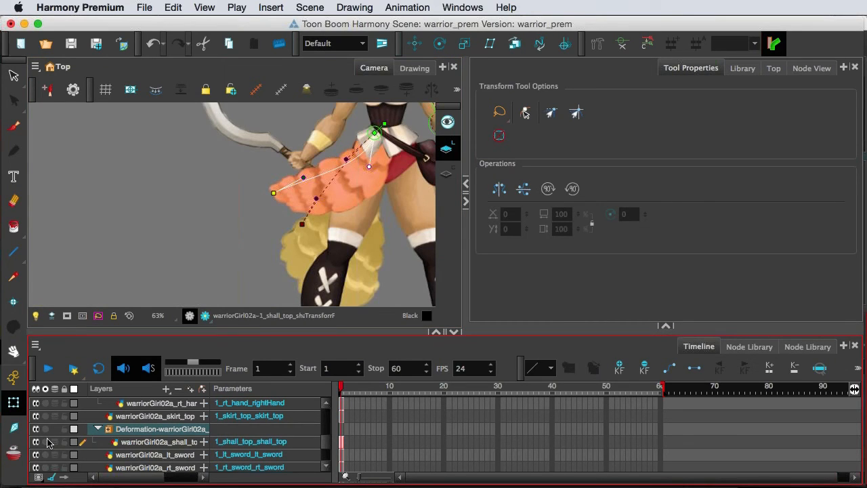
# Select the shall_bottom drawing, solo its layer, hide the other deformer controls and activate the Rigging tool.
pyautogui.click(299, 226)
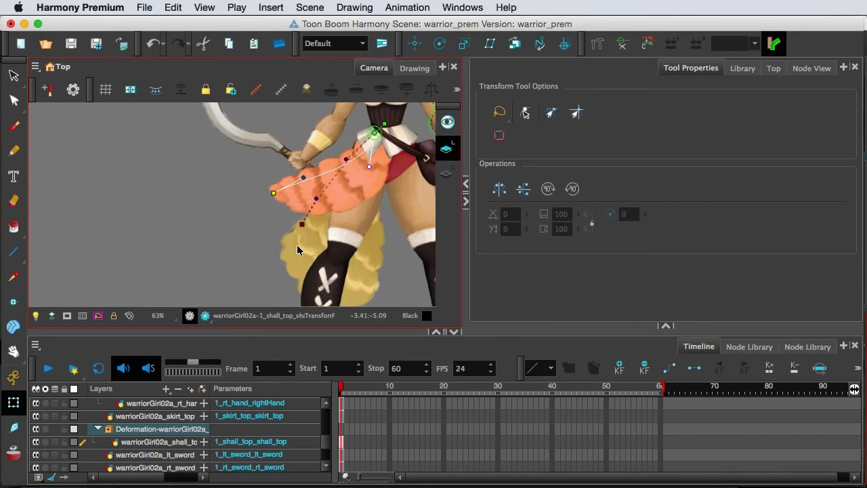
pyautogui.click(297, 248)
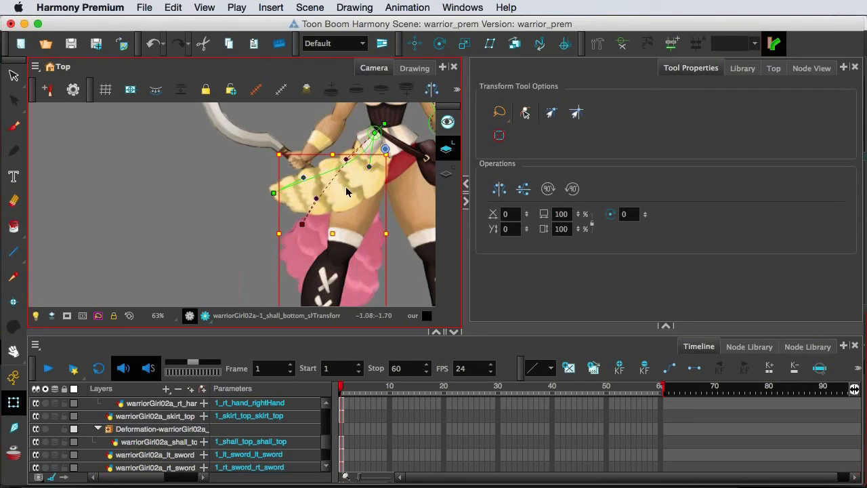
pyautogui.scroll(-1, 127, 430)
pyautogui.scroll(-3, 127, 433)
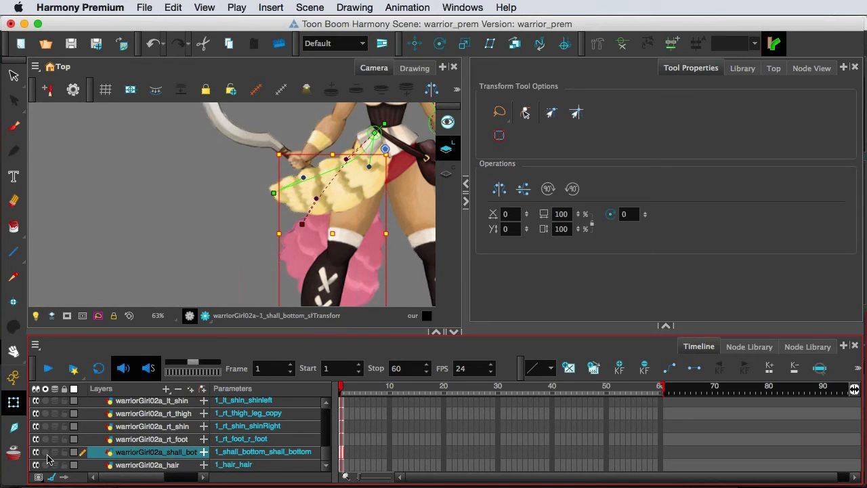
pyautogui.click(45, 452)
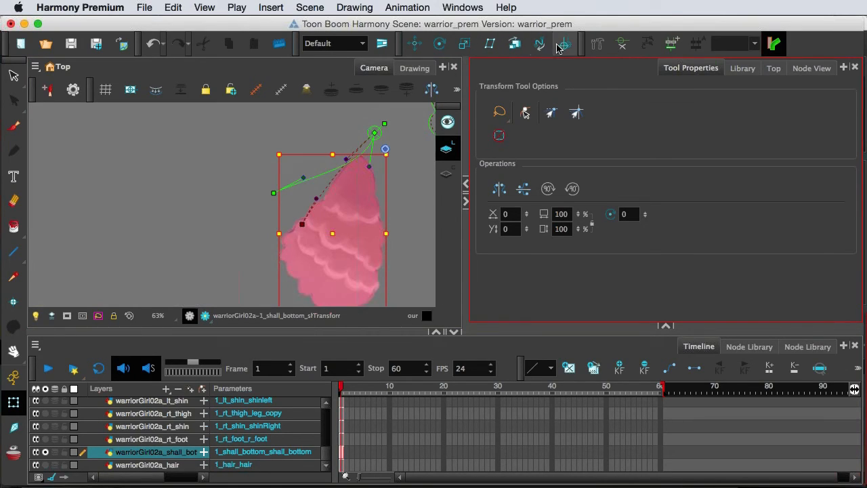
pyautogui.click(622, 43)
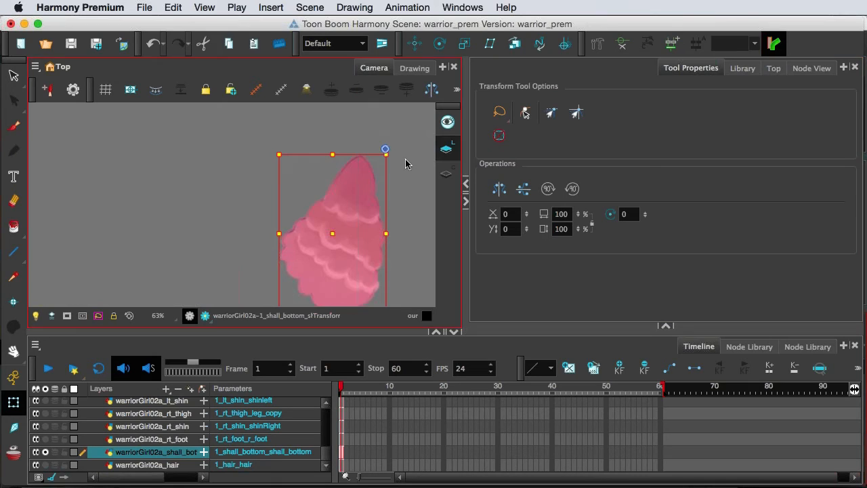
pyautogui.click(597, 45)
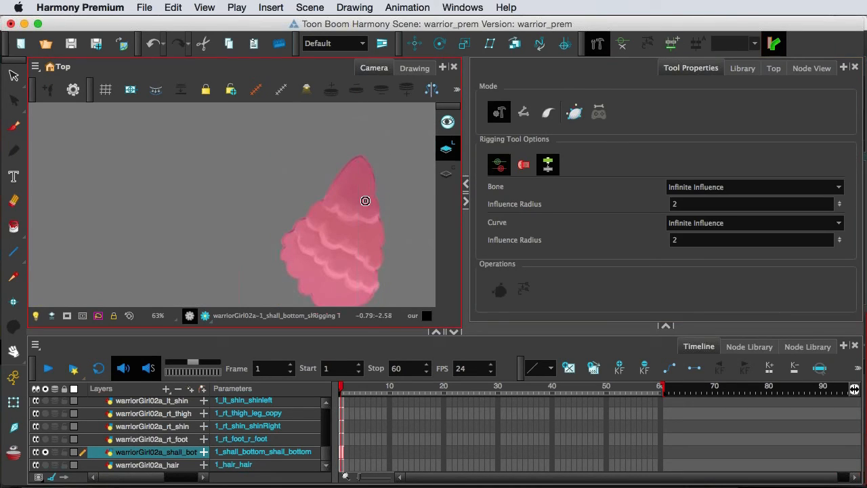
# Add a curve deformer from the upper tip to the lower edge of the shall_bottom drawing, and activate the Transform tool.
pyautogui.moveTo(364, 204); pyautogui.dragTo(361, 119)
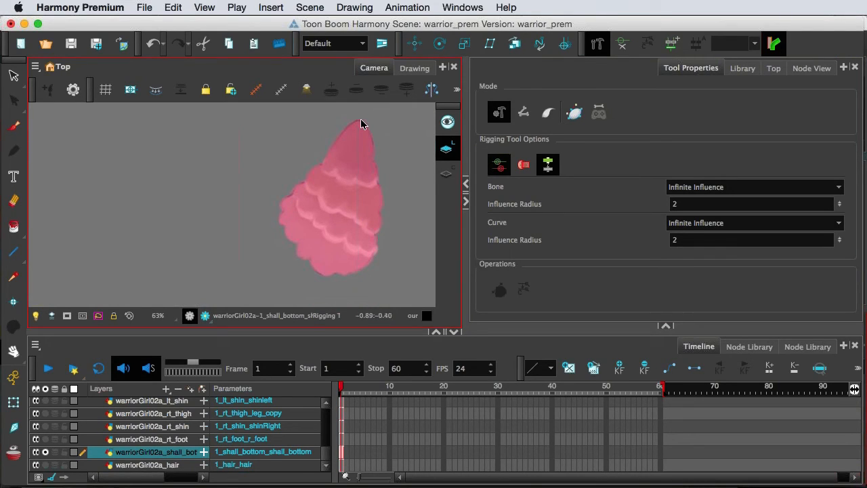
pyautogui.click(347, 179)
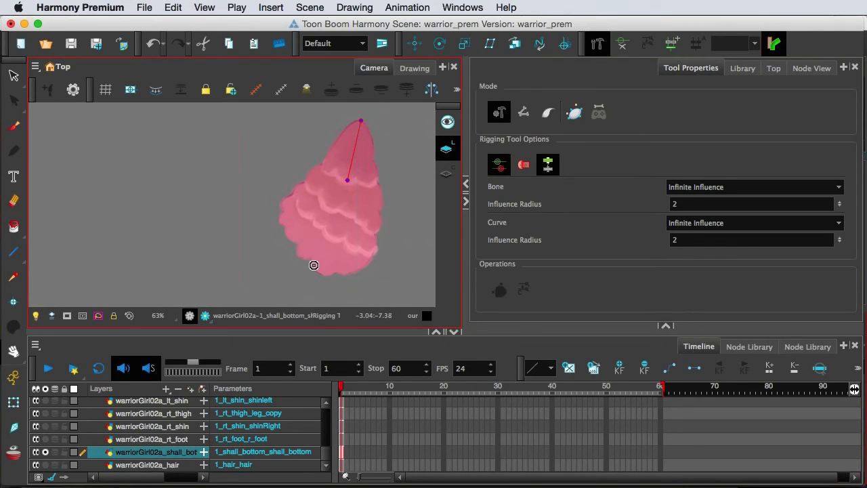
pyautogui.click(323, 276)
pyautogui.moveTo(332, 229); pyautogui.dragTo(334, 230)
pyautogui.click(13, 403)
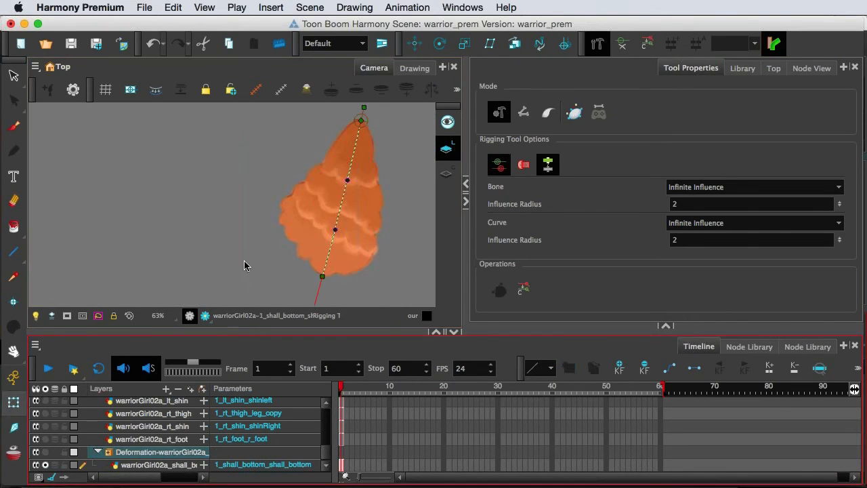
# Swing the shall_bottom curve's lower end outward, curving it with both handles, and fine-tune it with the layer's solo turned off.
pyautogui.moveTo(296, 268); pyautogui.dragTo(252, 235)
pyautogui.moveTo(265, 191); pyautogui.dragTo(288, 219)
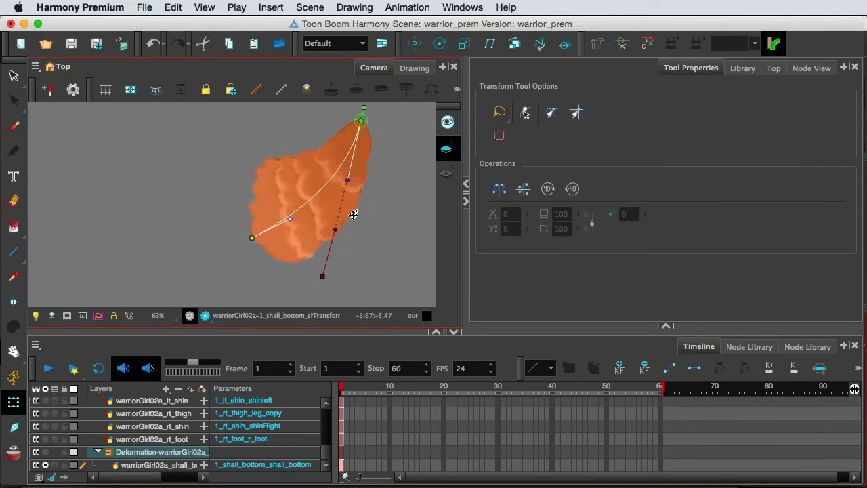
pyautogui.moveTo(348, 182); pyautogui.dragTo(367, 181)
pyautogui.click(42, 464)
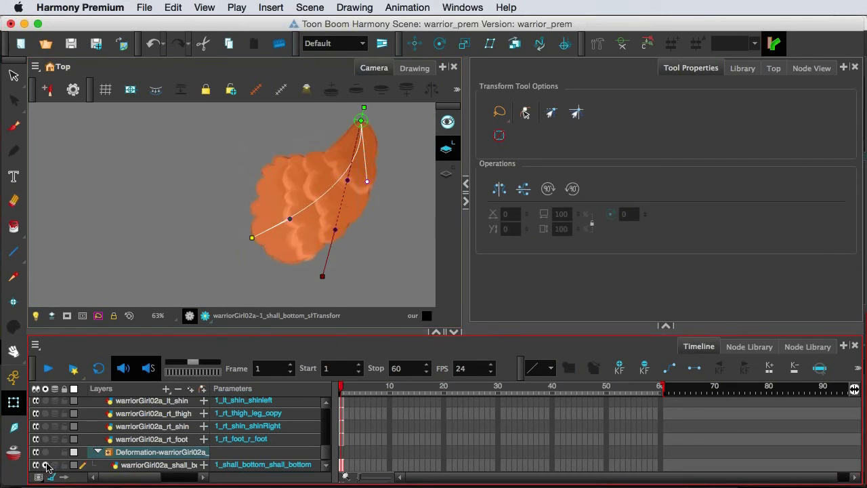
pyautogui.click(46, 465)
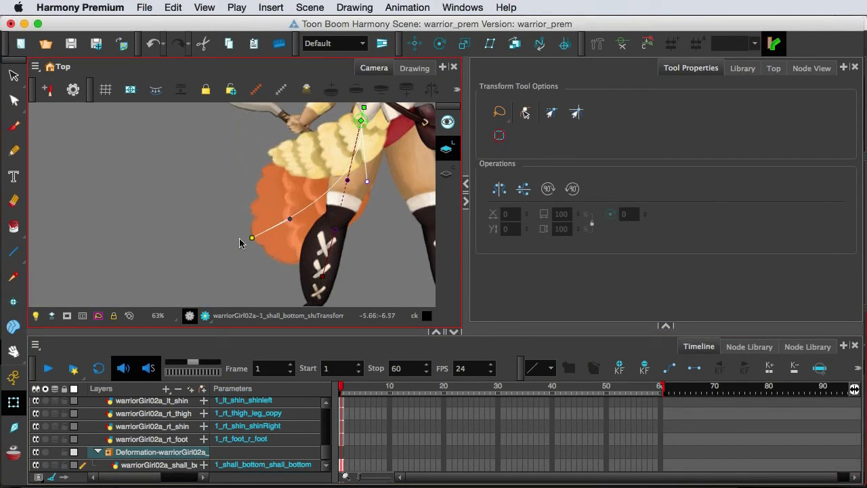
pyautogui.moveTo(251, 231); pyautogui.dragTo(250, 219)
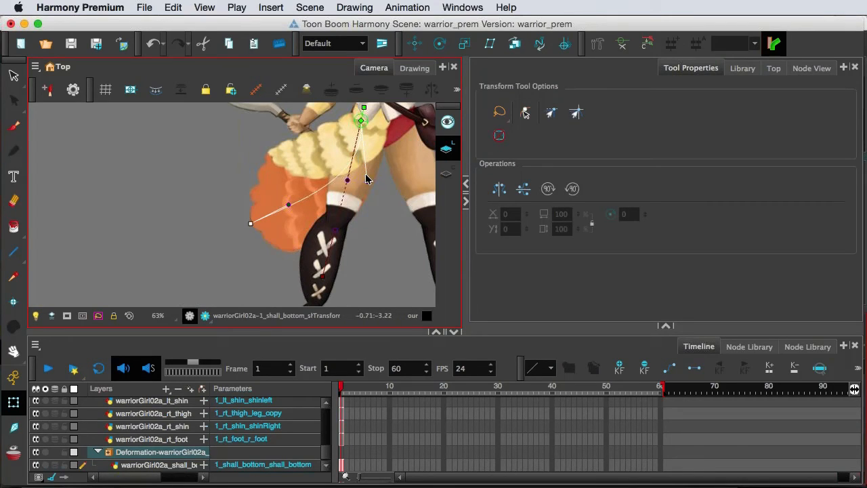
# Select the shall_top drawing with its deformer controls shown, and adjust both curve handles to refine its bend.
pyautogui.click(335, 162)
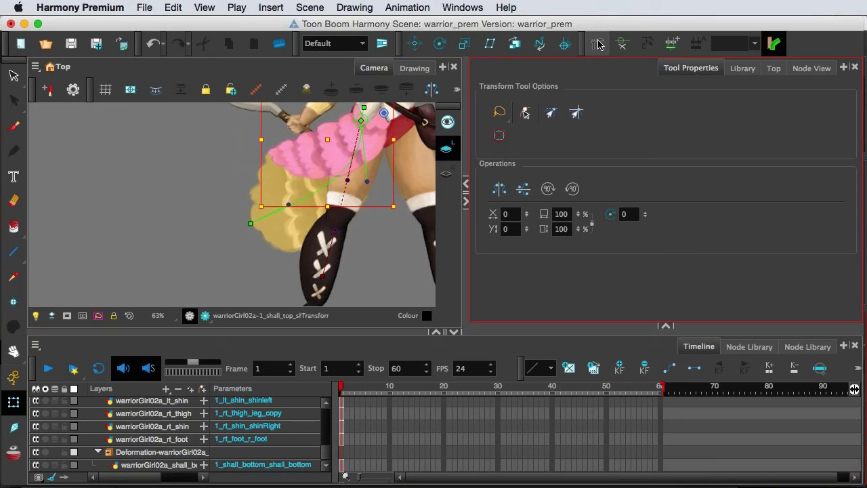
pyautogui.click(362, 127)
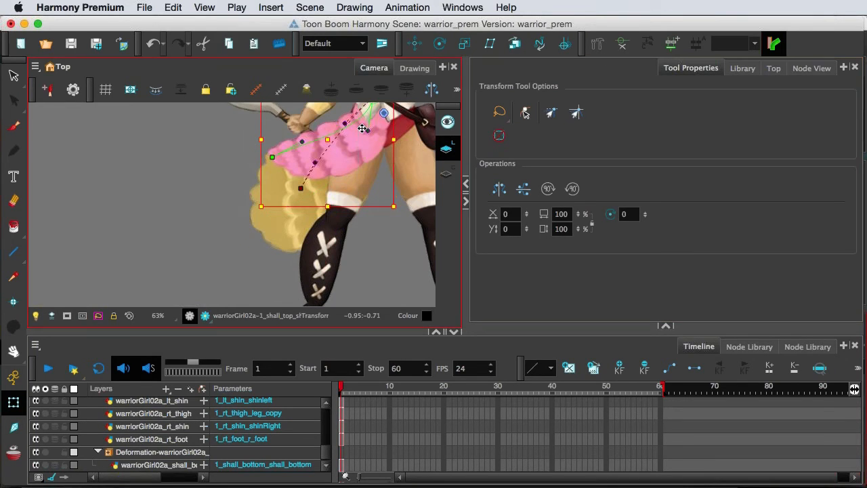
pyautogui.click(375, 118)
pyautogui.moveTo(375, 118); pyautogui.dragTo(377, 118)
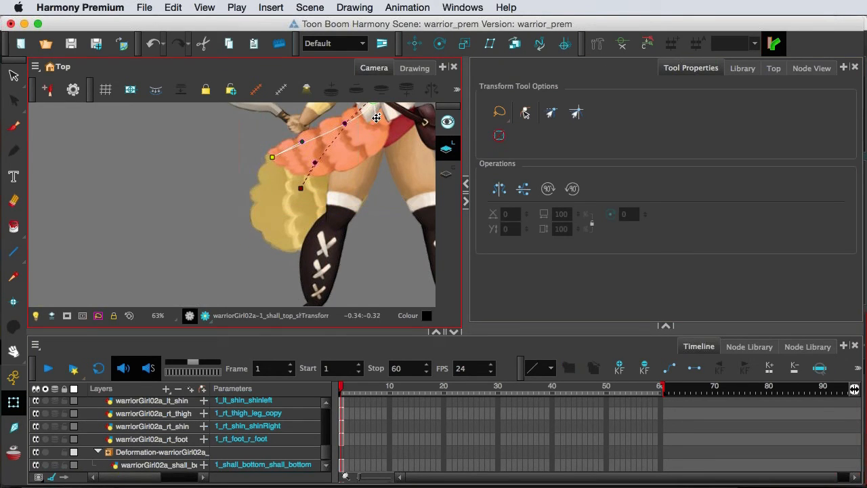
pyautogui.moveTo(309, 142); pyautogui.dragTo(315, 162)
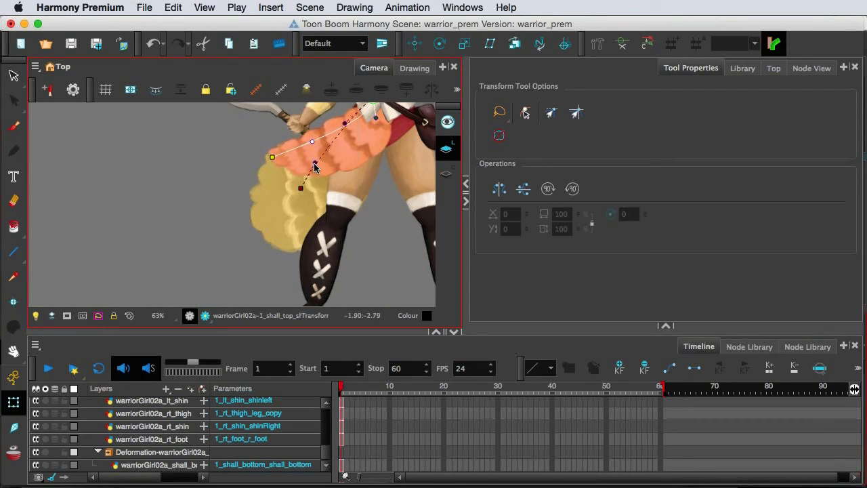
# Select the character's hair drawing, solo its layer, and activate the Rigging tool in Envelope mode.
pyautogui.scroll(-4, 197, 190)
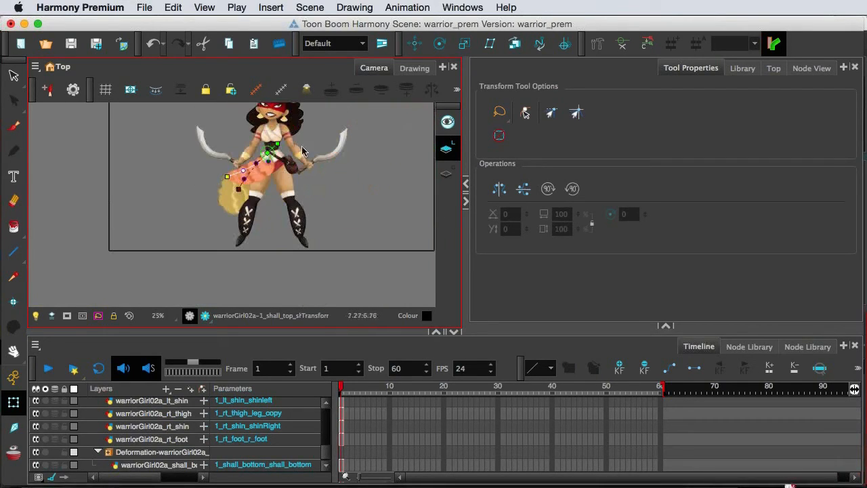
pyautogui.scroll(4, 303, 150)
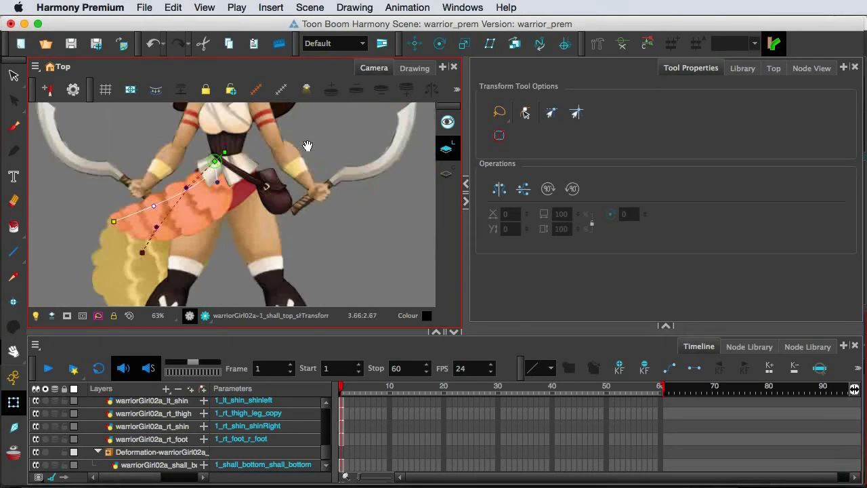
pyautogui.scroll(10, 307, 147)
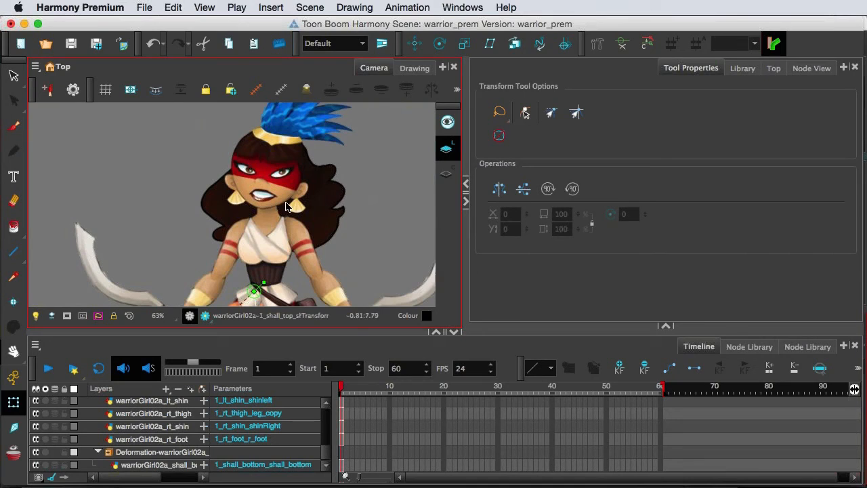
pyautogui.click(321, 218)
pyautogui.scroll(-1, 172, 448)
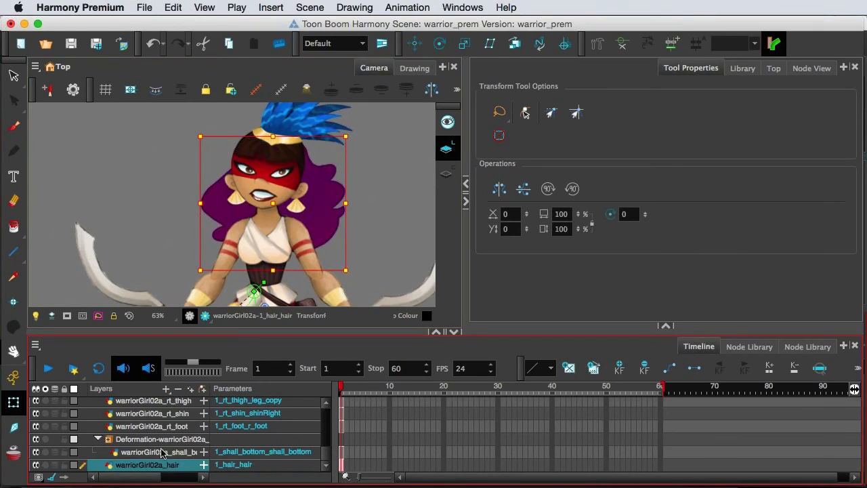
pyautogui.click(45, 465)
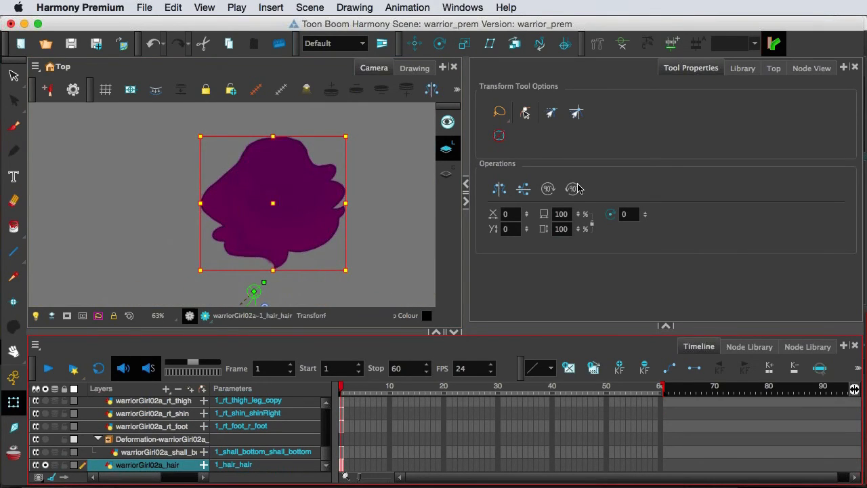
pyautogui.click(598, 45)
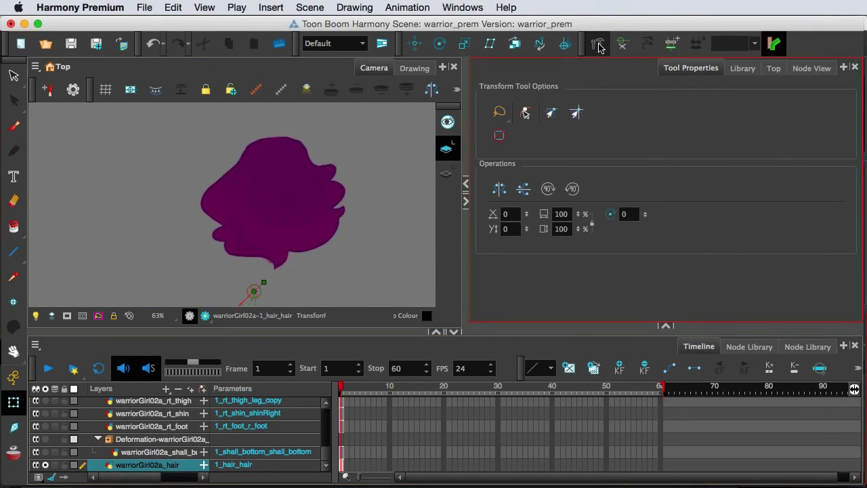
pyautogui.click(574, 113)
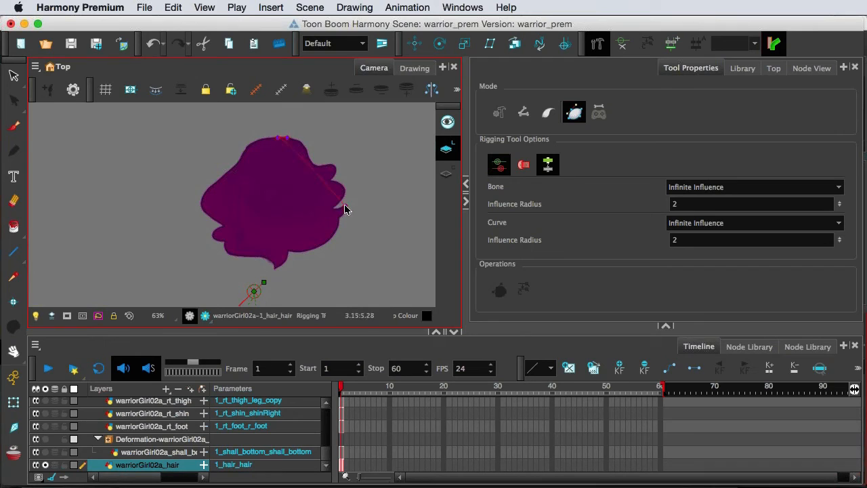
# Build a closed four-point envelope deformer around the hair drawing, and nudge its side point slightly outward.
pyautogui.moveTo(344, 206); pyautogui.dragTo(348, 284)
pyautogui.moveTo(274, 278); pyautogui.dragTo(246, 275)
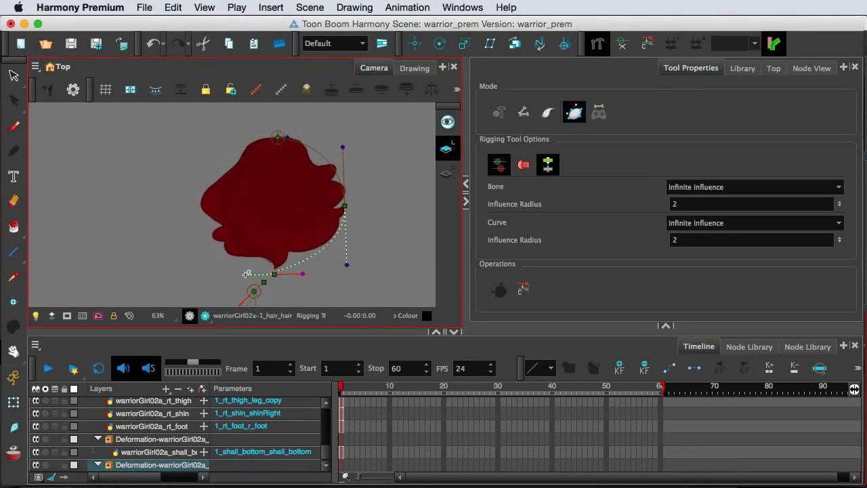
pyautogui.moveTo(191, 238); pyautogui.dragTo(192, 252)
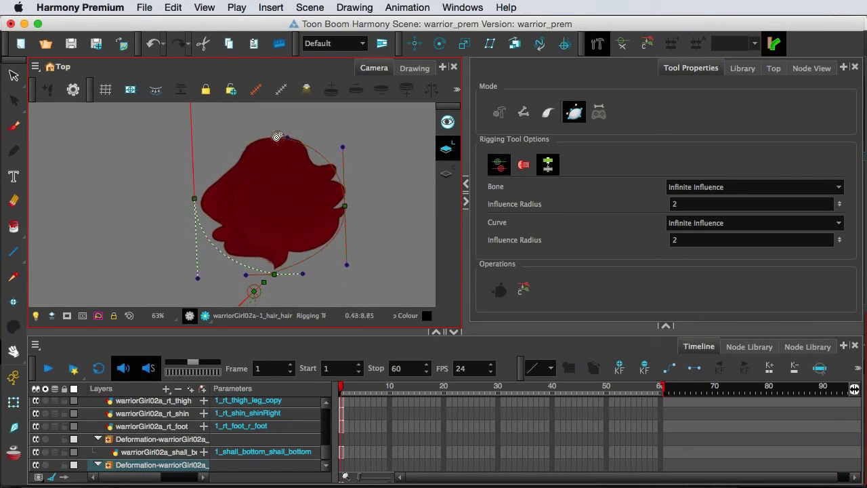
pyautogui.keyDown('alt'); pyautogui.click(277, 137); pyautogui.keyUp('alt')
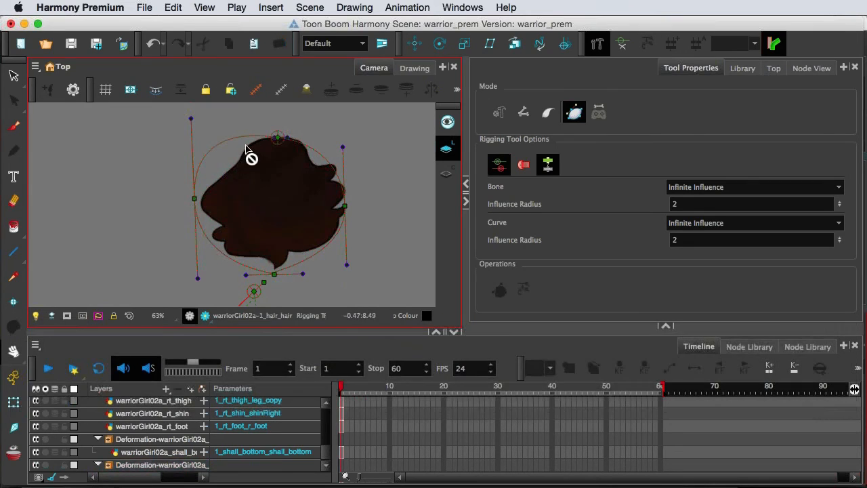
pyautogui.click(349, 204)
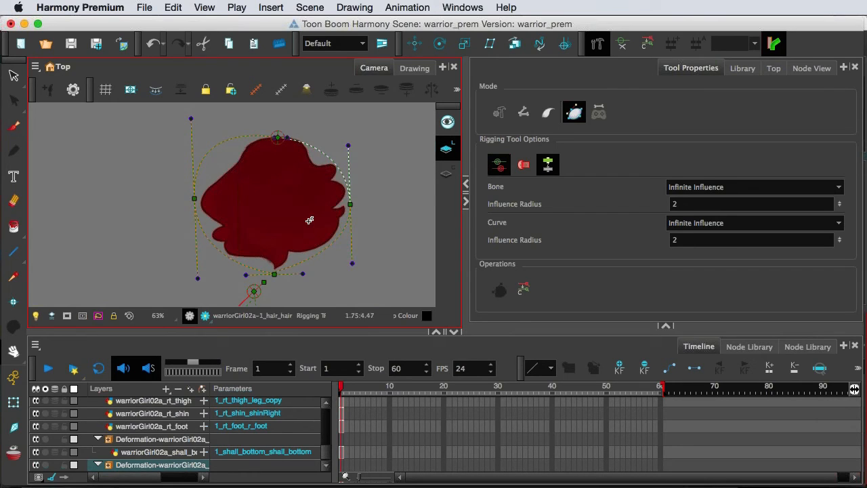
# Turn off solo for the hair layer to show the whole character with the hair envelope.
pyautogui.scroll(-2, 305, 221)
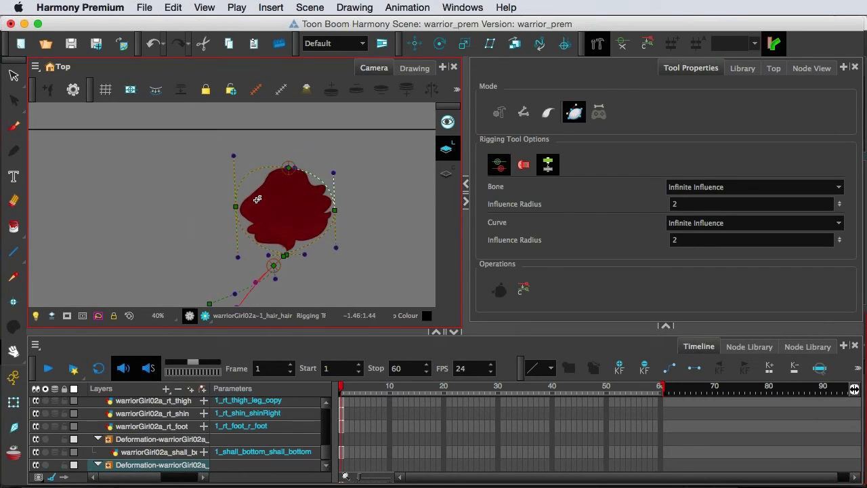
pyautogui.scroll(-2, 250, 283)
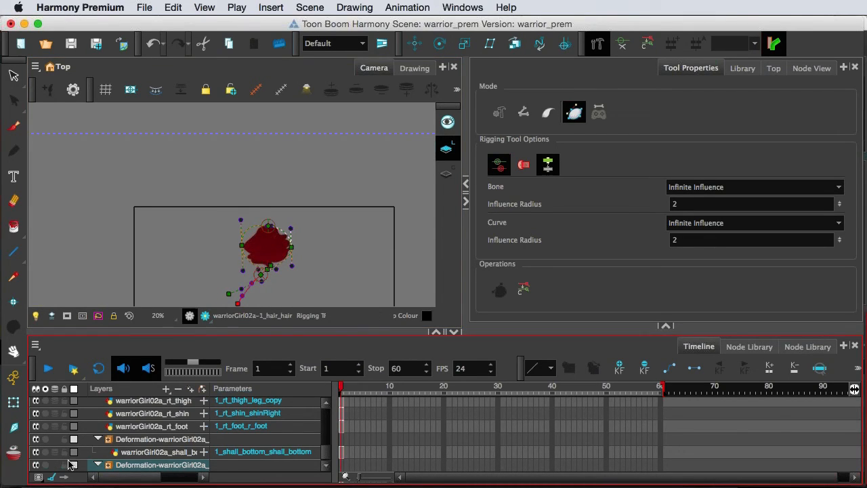
pyautogui.scroll(-1, 49, 466)
pyautogui.click(46, 466)
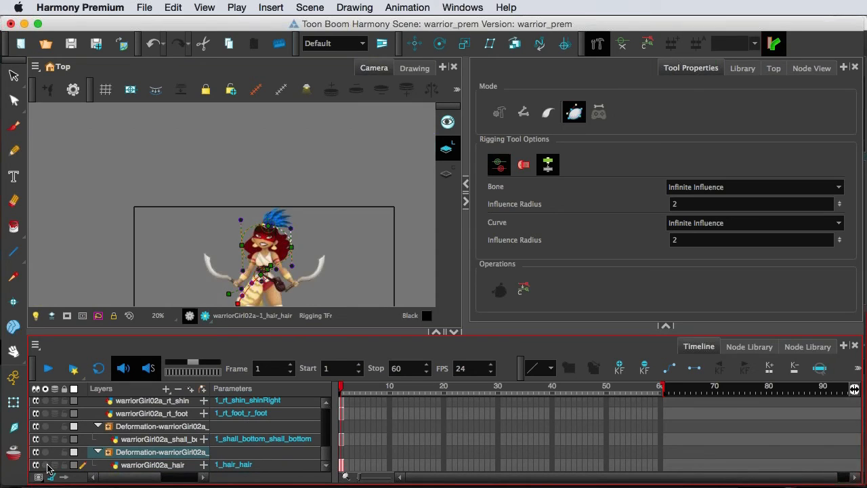
# With the Transform tool, raise the hair envelope's lower point and both side points, and tilt the handle of the side point at the character's right.
pyautogui.scroll(4, 296, 256)
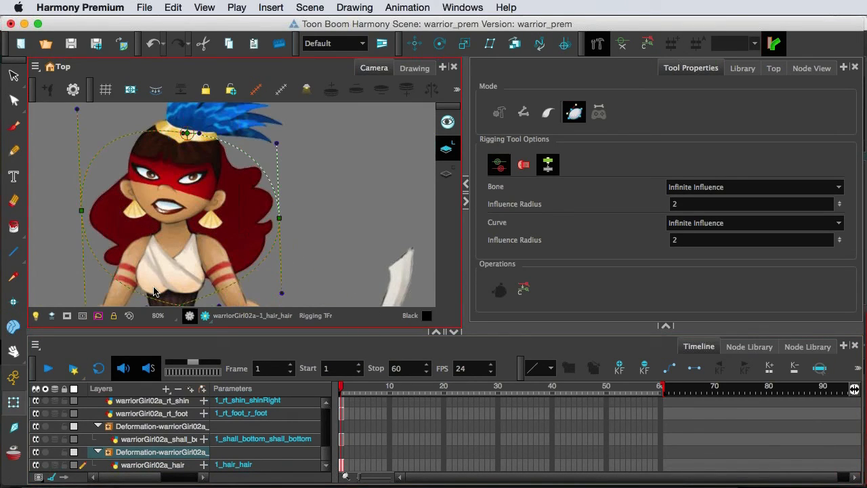
pyautogui.hotkey('shift', 't')
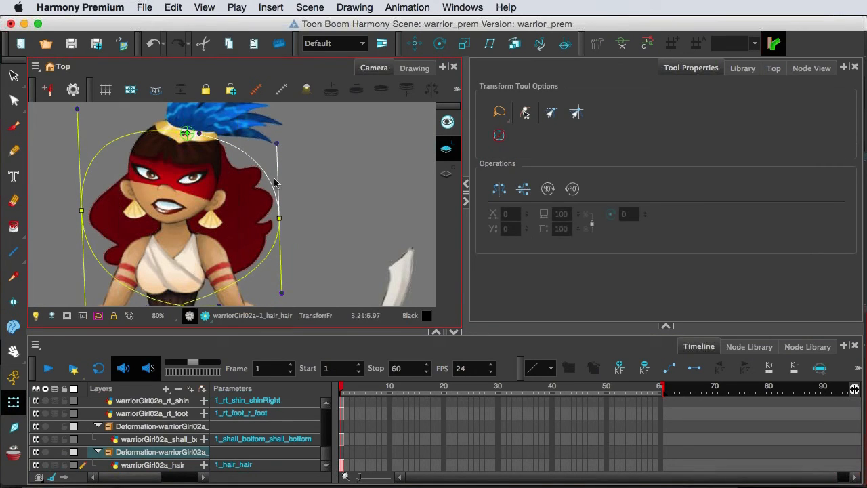
pyautogui.moveTo(224, 246); pyautogui.dragTo(273, 214)
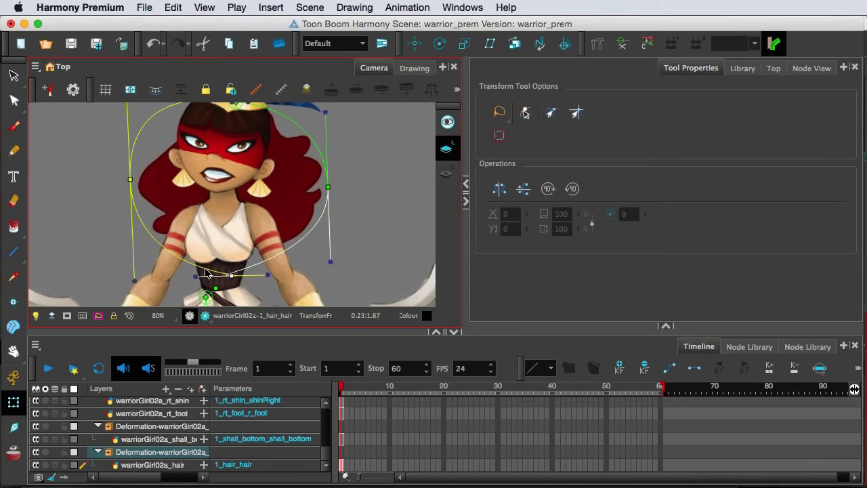
pyautogui.moveTo(206, 273); pyautogui.dragTo(168, 256)
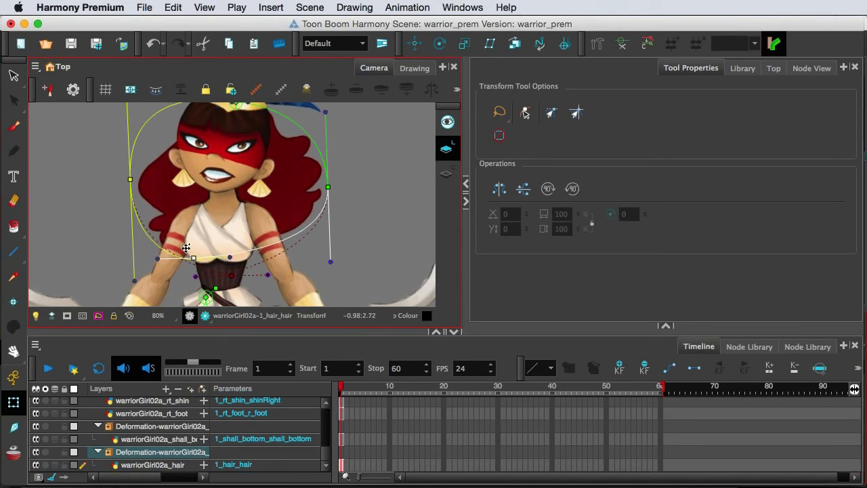
pyautogui.click(129, 176)
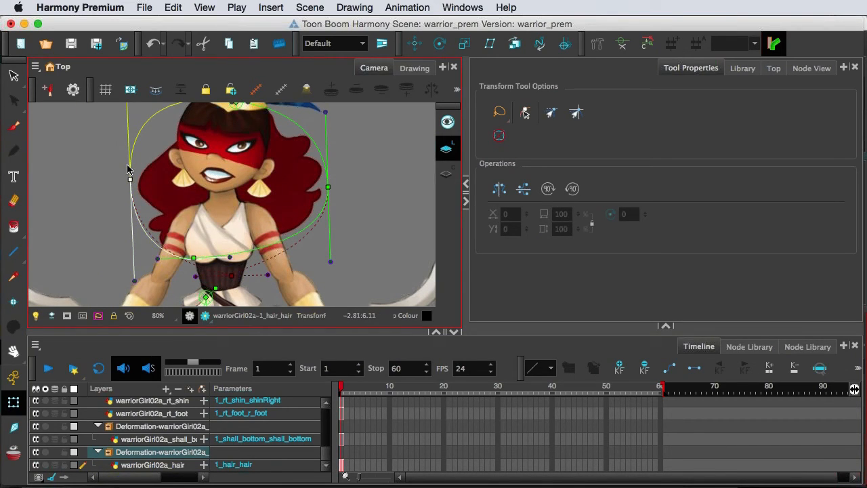
pyautogui.moveTo(134, 280); pyautogui.dragTo(119, 254)
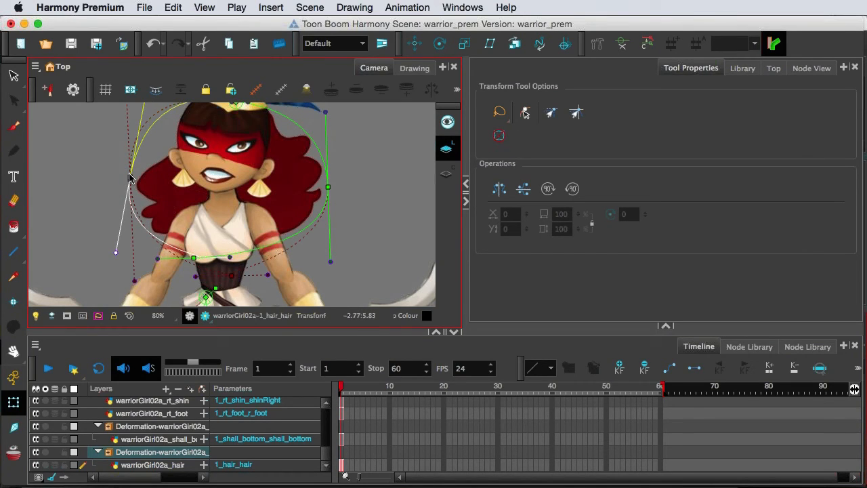
pyautogui.moveTo(130, 177); pyautogui.dragTo(124, 151)
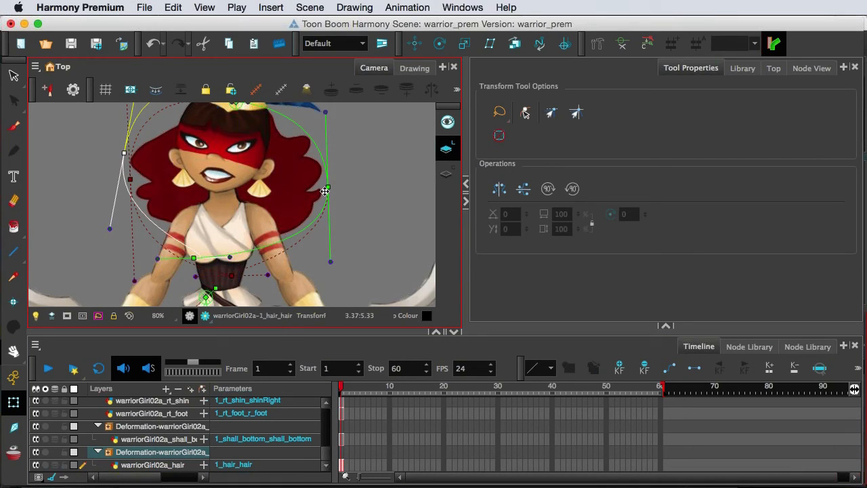
pyautogui.moveTo(326, 191); pyautogui.dragTo(327, 180)
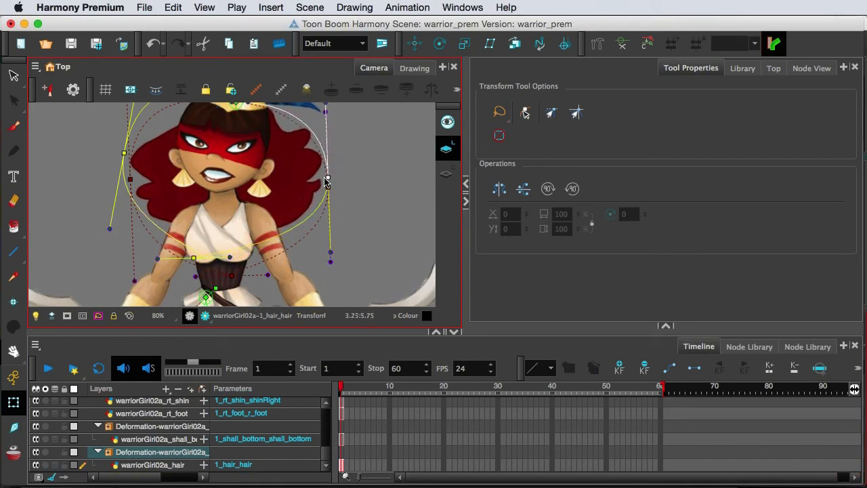
# Refine the hair envelope by shifting its top and bottom points, pulling one side point inward and nudging the opposite one outward.
pyautogui.scroll(-2, 357, 183)
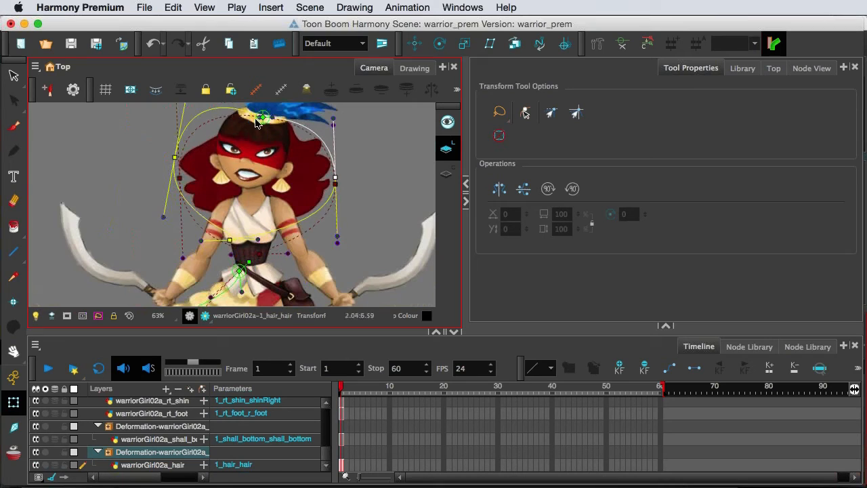
pyautogui.moveTo(263, 118); pyautogui.dragTo(256, 113)
pyautogui.moveTo(230, 244); pyautogui.dragTo(268, 254)
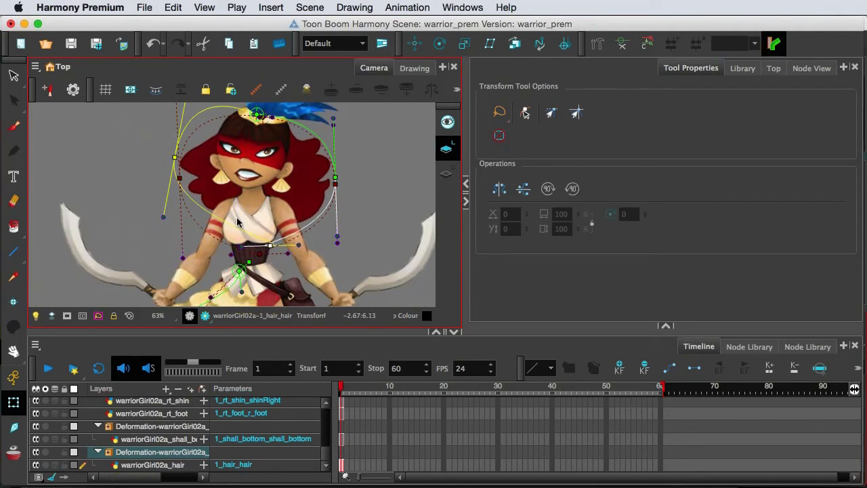
pyautogui.click(175, 158)
pyautogui.moveTo(209, 170); pyautogui.dragTo(218, 161)
pyautogui.moveTo(338, 182); pyautogui.dragTo(344, 181)
pyautogui.click(387, 178)
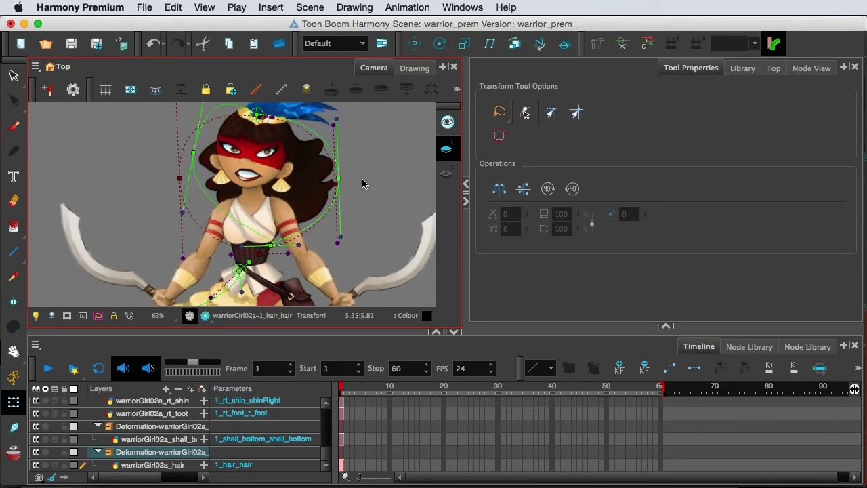
# Select frame 60 on the layers from the left lower arm down to the hair, and extend their exposure to that frame.
pyautogui.scroll(-2, 387, 178)
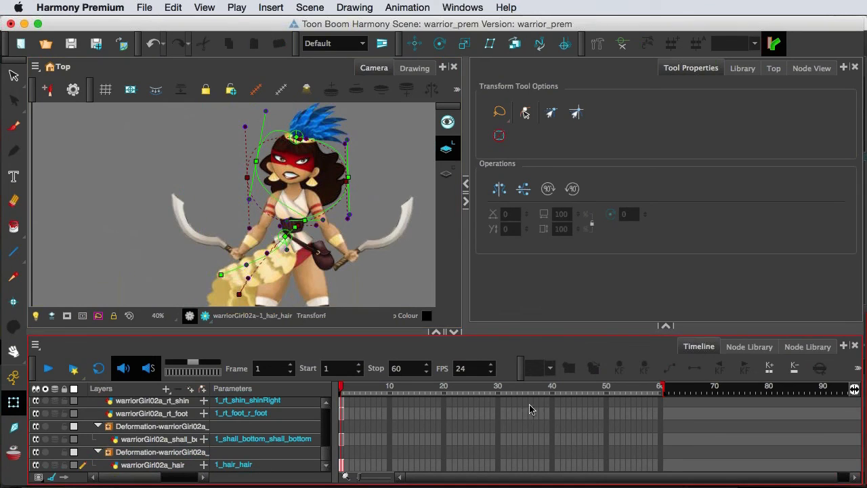
pyautogui.click(662, 401)
pyautogui.scroll(2, 662, 431)
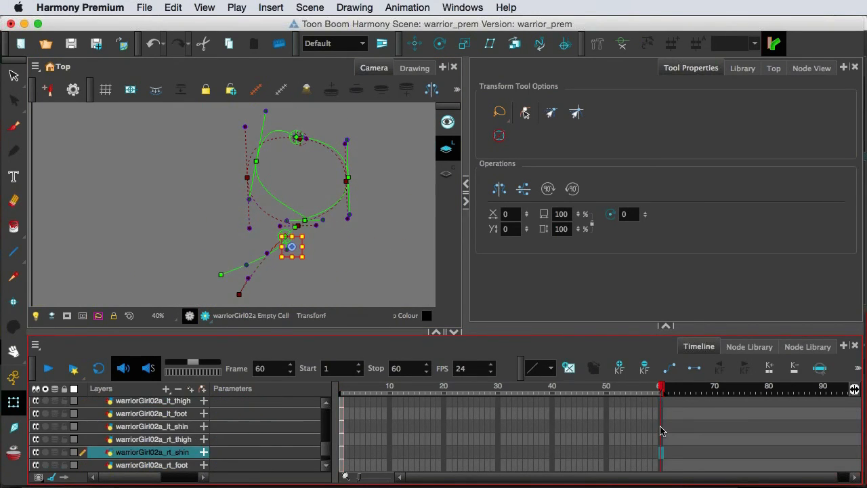
pyautogui.scroll(5, 662, 430)
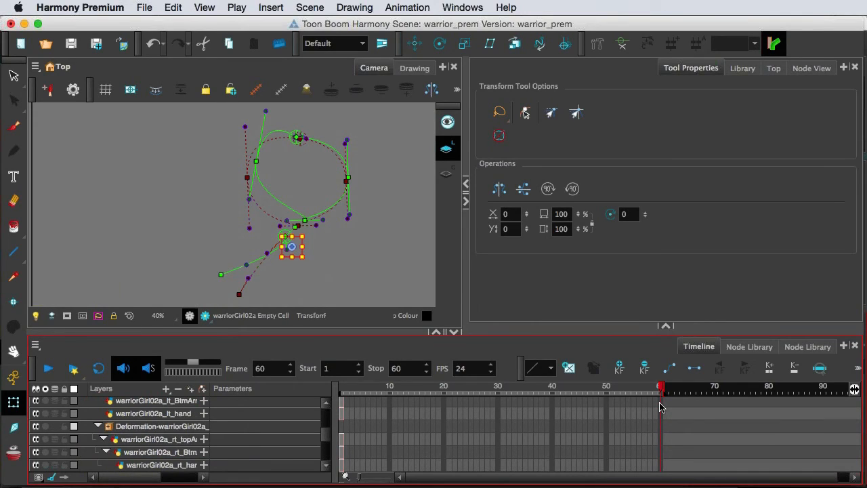
pyautogui.scroll(-5, 657, 451)
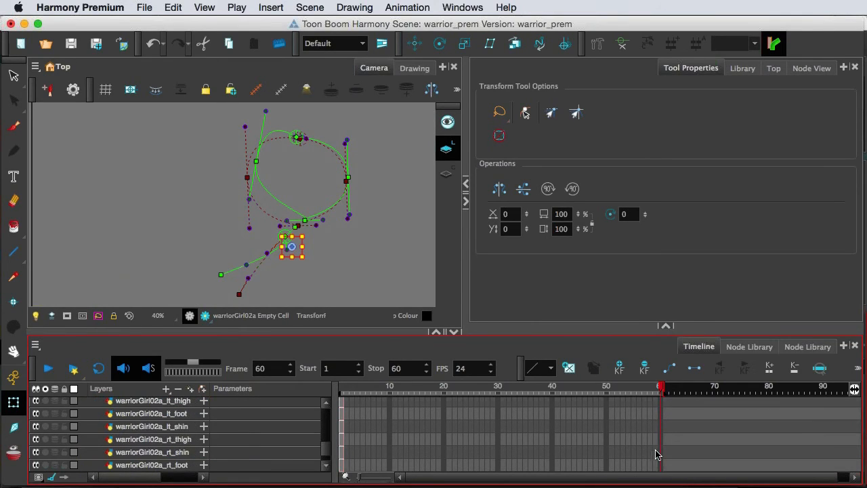
pyautogui.scroll(-2, 657, 458)
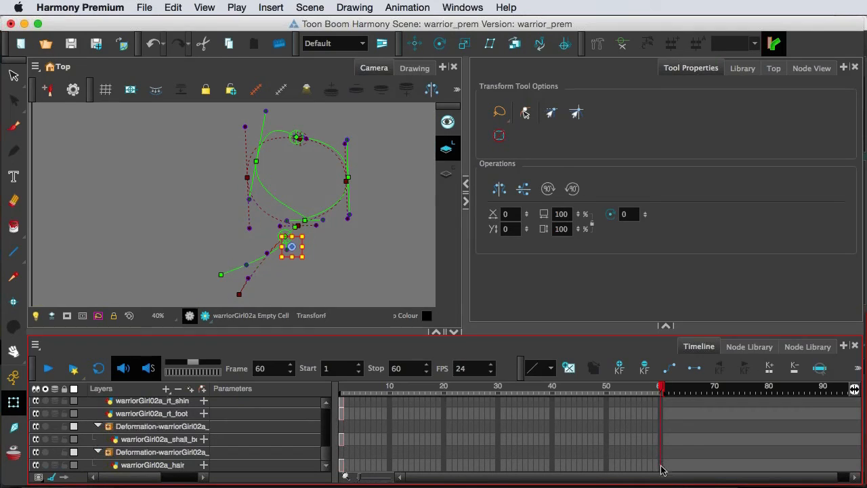
pyautogui.hotkey('ctrl', 'a')
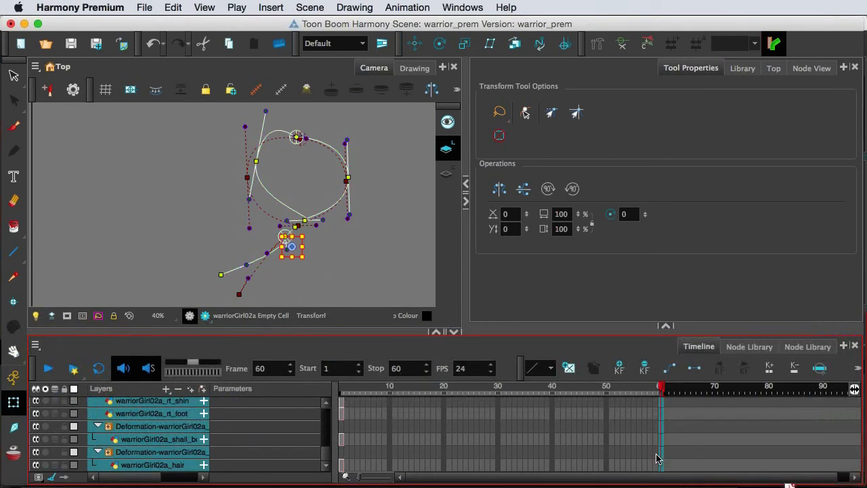
pyautogui.press('F5')
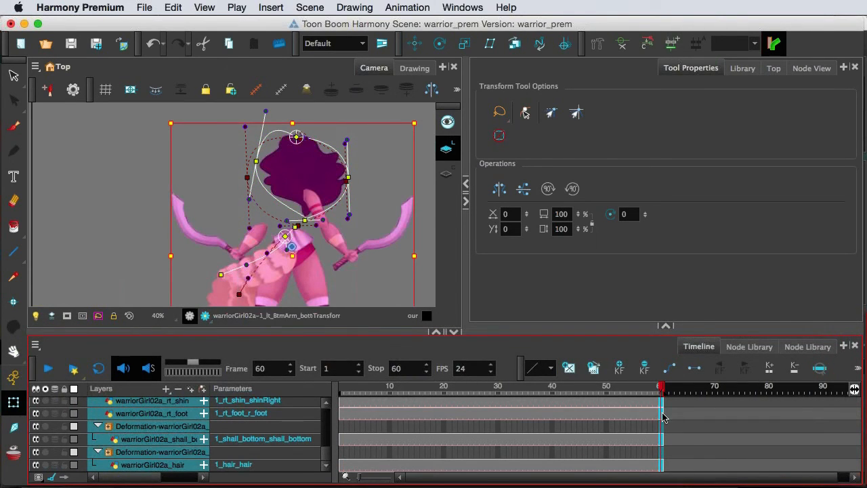
# Extend the remaining layers, from Drawing down to the left upper arm, to frame 60, and return to frame 1 with nothing selected.
pyautogui.scroll(2, 610, 423)
pyautogui.scroll(-2, 474, 426)
pyautogui.scroll(5, 627, 420)
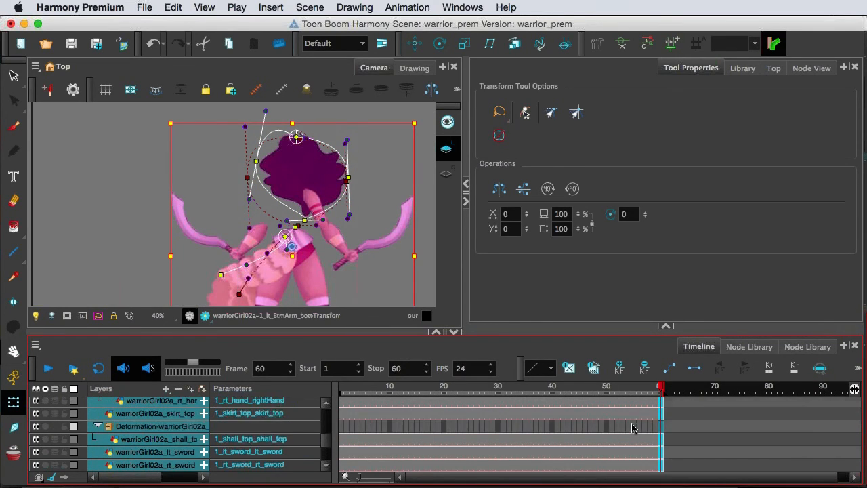
pyautogui.scroll(3, 632, 427)
pyautogui.scroll(1, 664, 426)
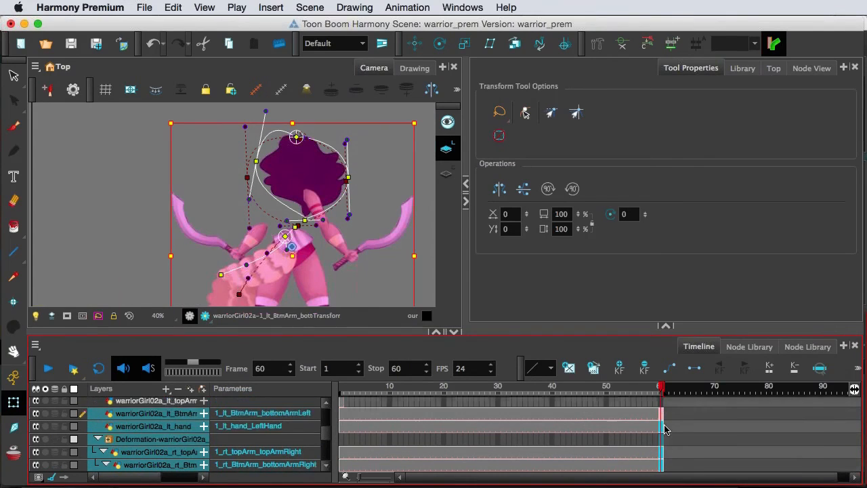
pyautogui.scroll(4, 664, 427)
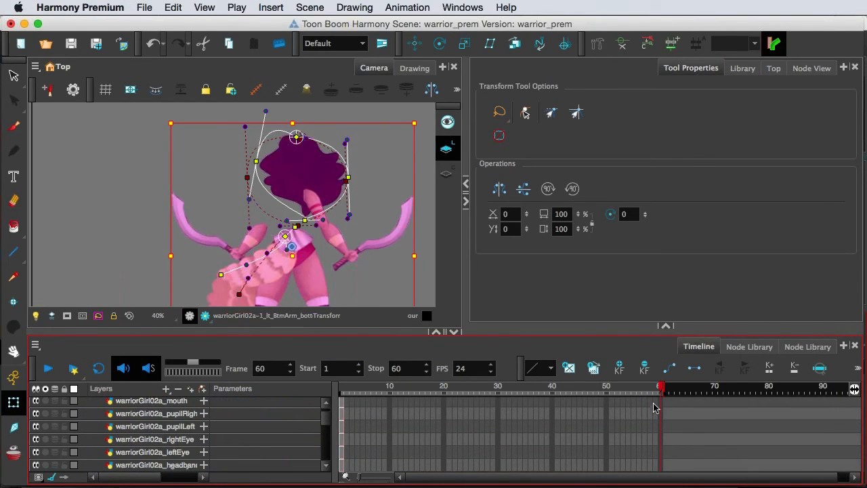
pyautogui.scroll(1, 657, 408)
pyautogui.click(662, 407)
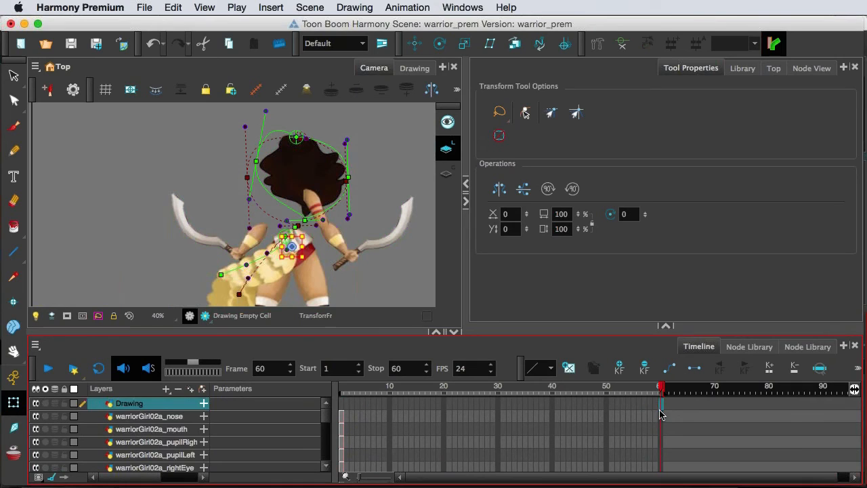
pyautogui.scroll(-5, 660, 417)
pyautogui.scroll(-3, 661, 426)
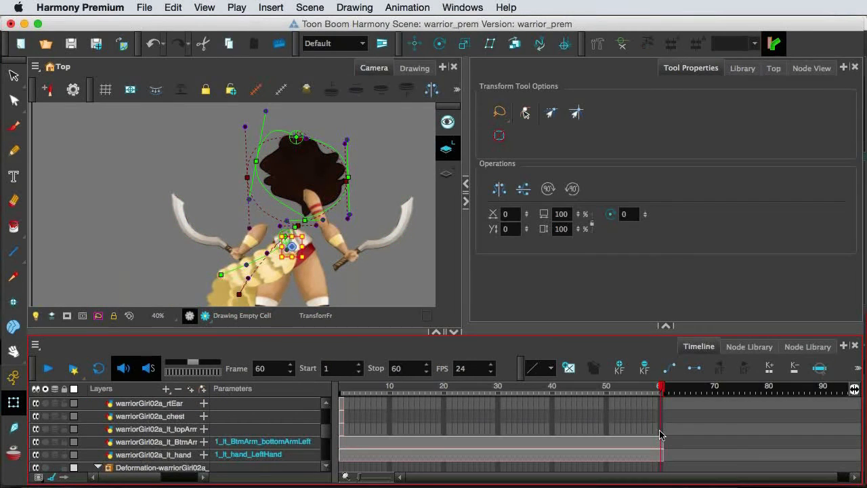
pyautogui.moveTo(660, 403); pyautogui.dragTo(656, 428)
pyautogui.press('F5')
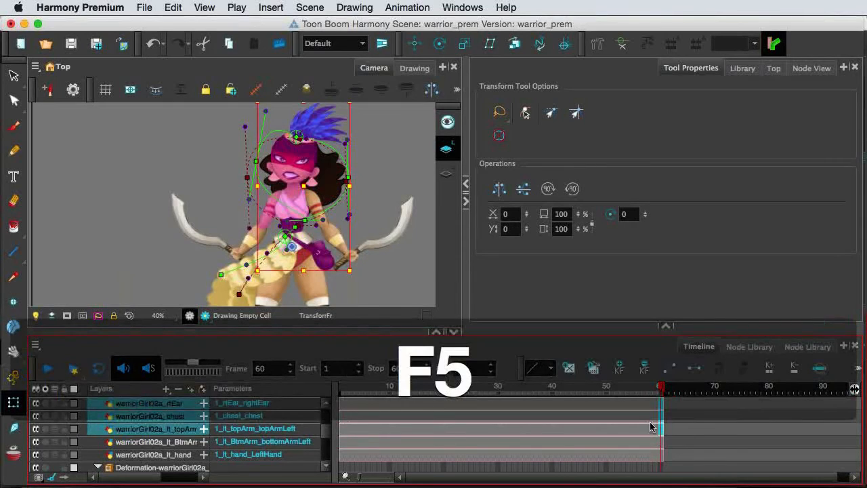
pyautogui.click(218, 148)
pyautogui.click(342, 388)
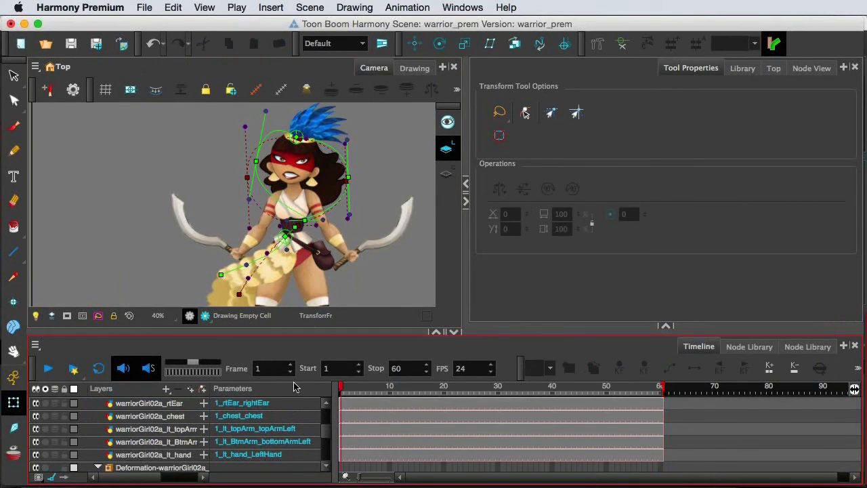
# Find the hair drawing layer under its deformation group, set a keyframe on it at frame 1, and go to frame 10.
pyautogui.scroll(-3, 323, 416)
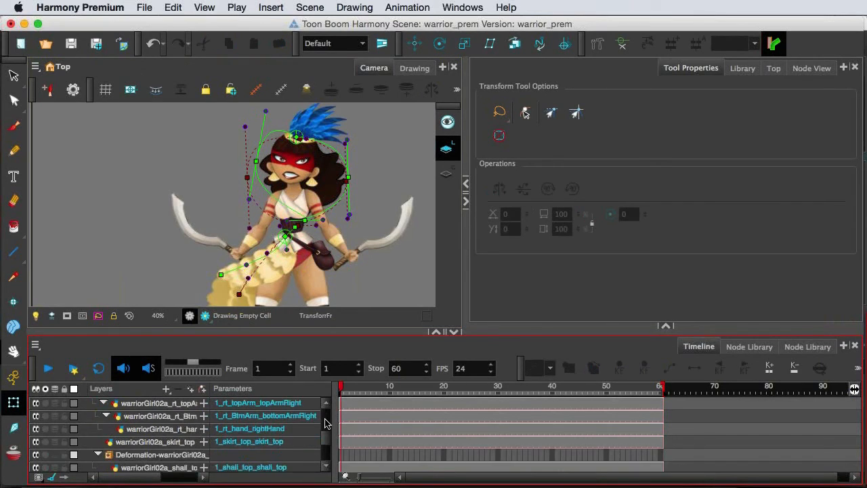
pyautogui.scroll(-3, 325, 422)
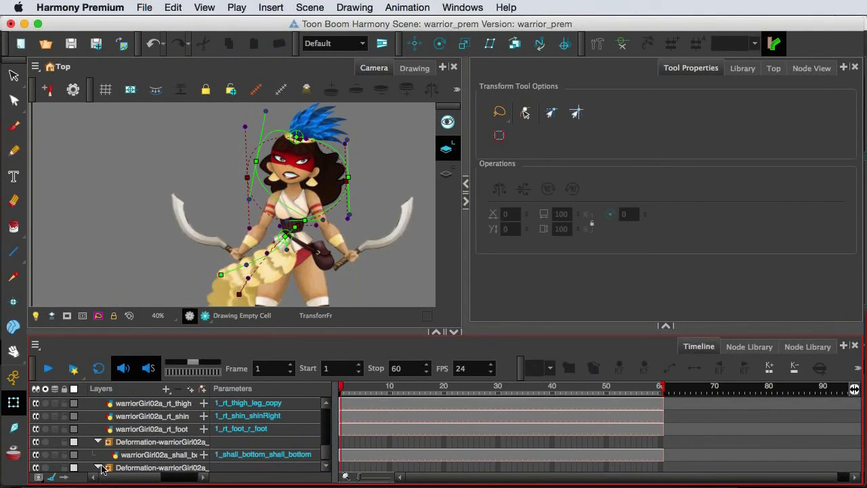
pyautogui.click(99, 468)
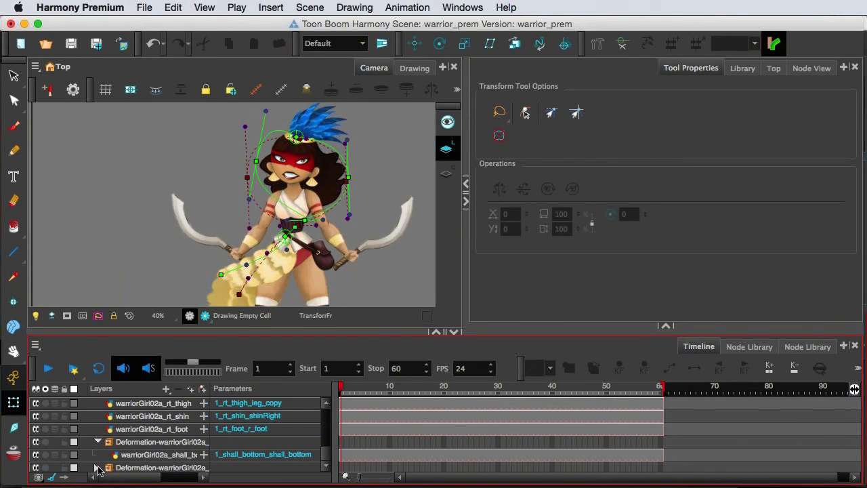
pyautogui.click(97, 468)
pyautogui.scroll(-1, 149, 469)
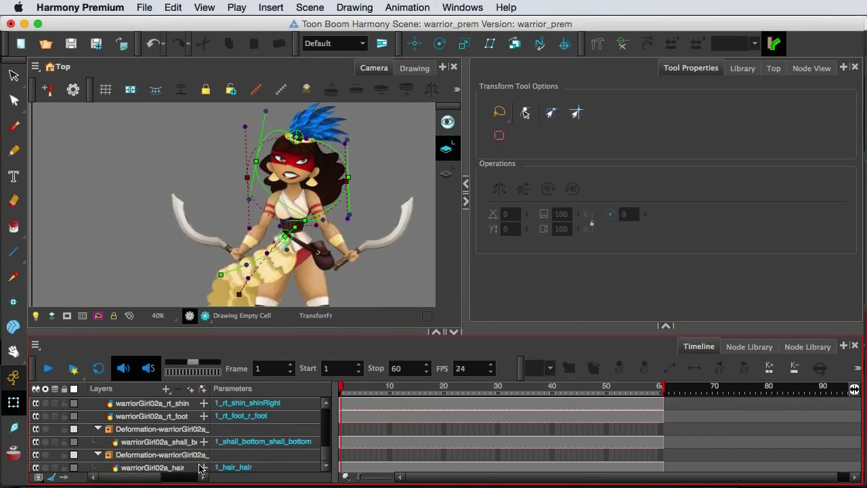
pyautogui.click(152, 455)
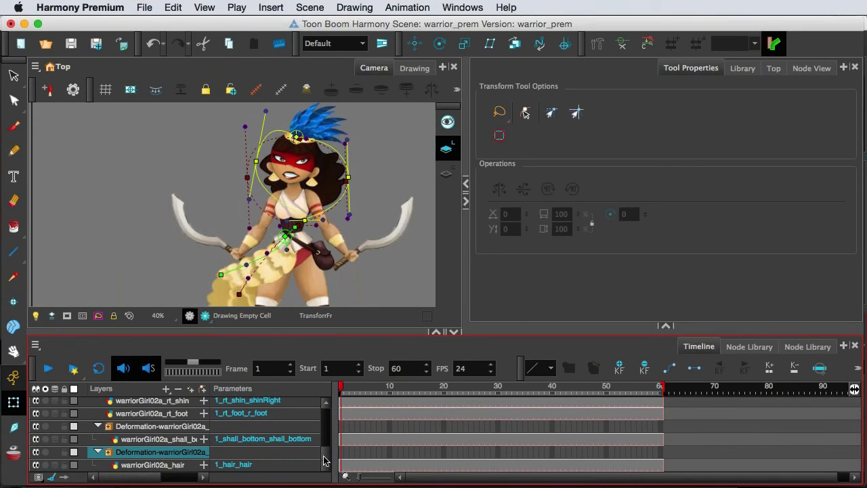
pyautogui.click(343, 466)
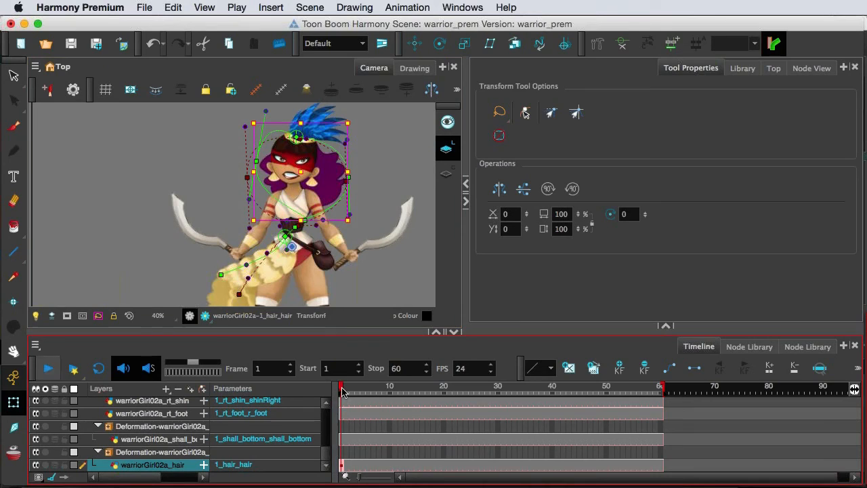
pyautogui.moveTo(340, 390); pyautogui.dragTo(391, 391)
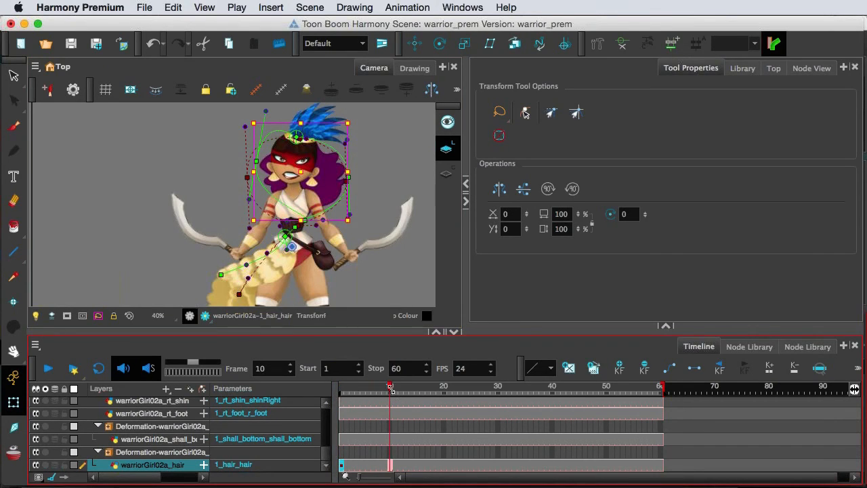
# Try to narrow the whole hair drawing horizontally at frame 10, and undo the change.
pyautogui.moveTo(340, 183); pyautogui.dragTo(334, 182)
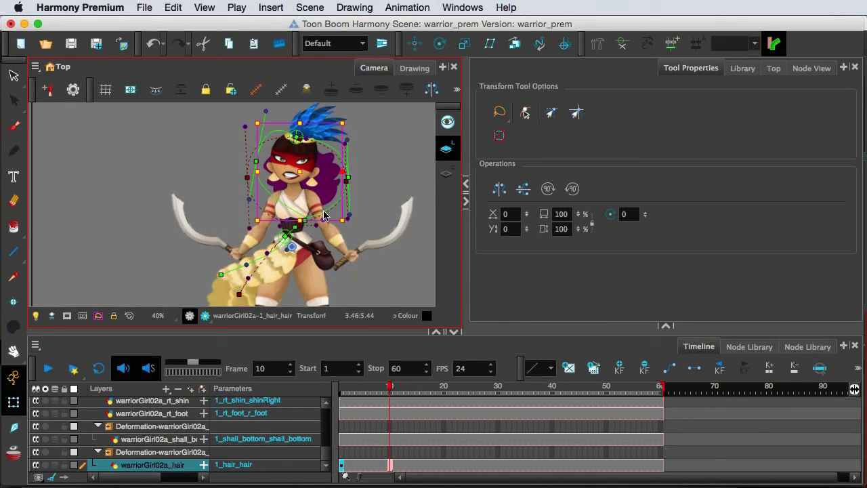
pyautogui.click(432, 183)
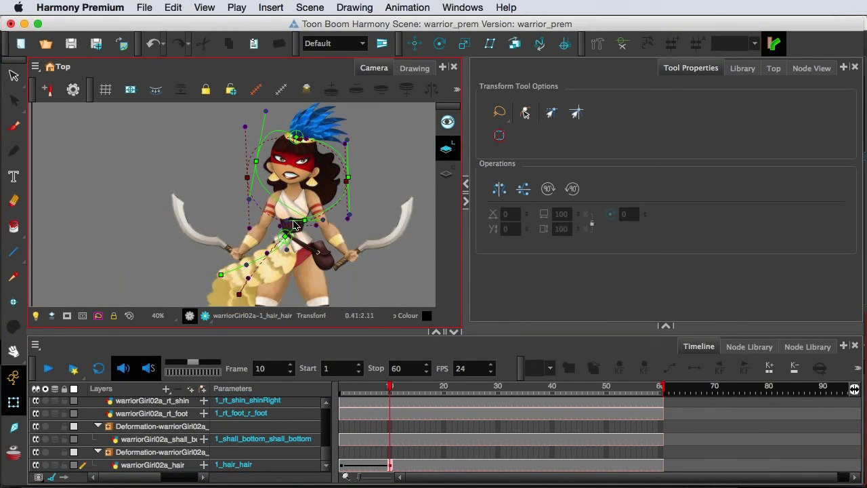
pyautogui.press('super+z')
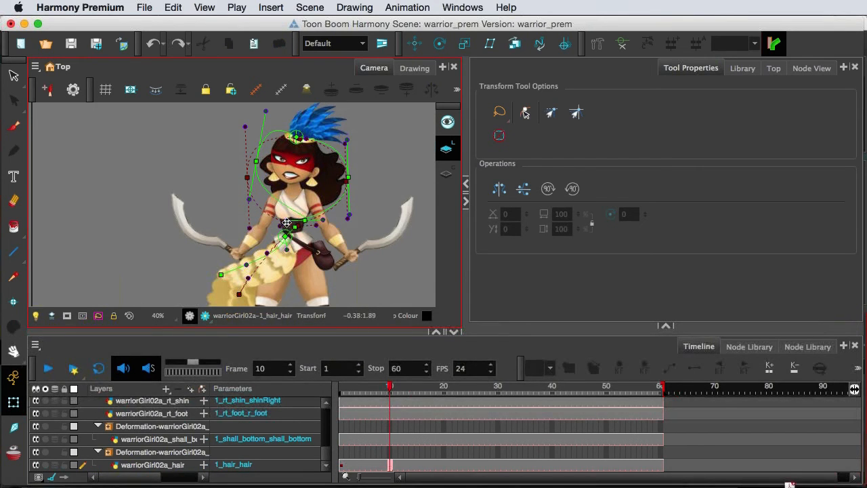
# Reshape the hair envelope at frame 10 by moving its bottom point sideways, its left point outward and its right point slightly down.
pyautogui.click(285, 225)
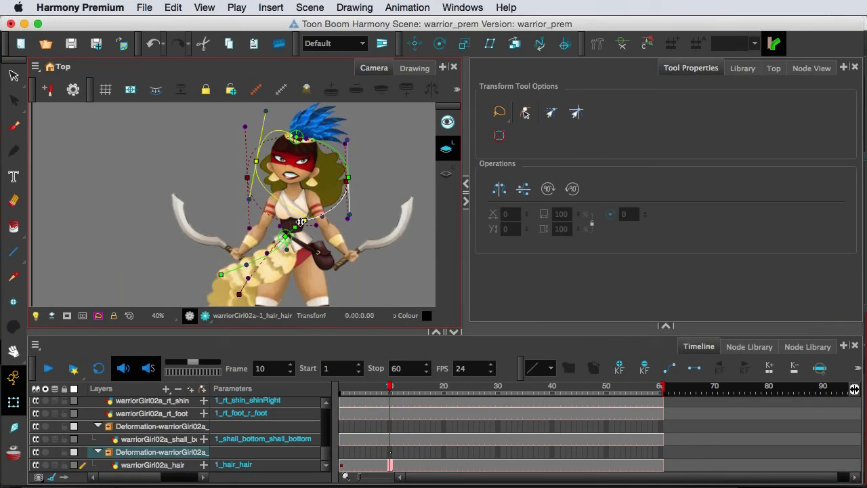
pyautogui.moveTo(297, 220); pyautogui.dragTo(273, 217)
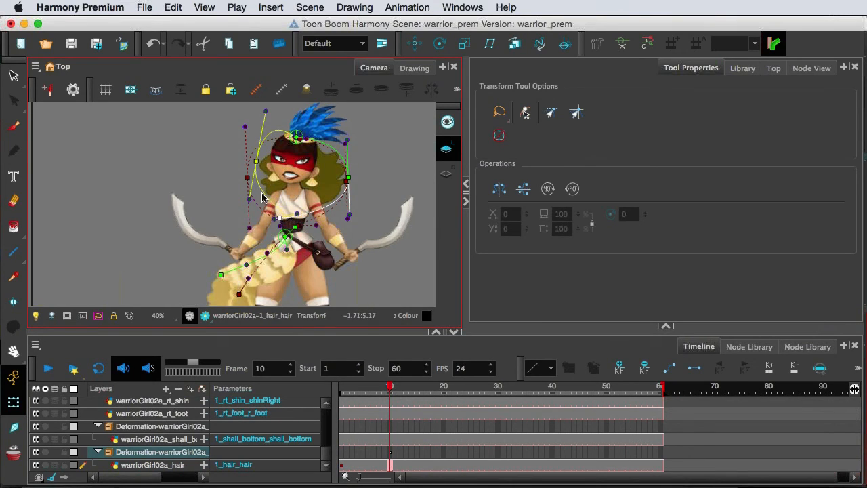
pyautogui.moveTo(256, 163); pyautogui.dragTo(240, 156)
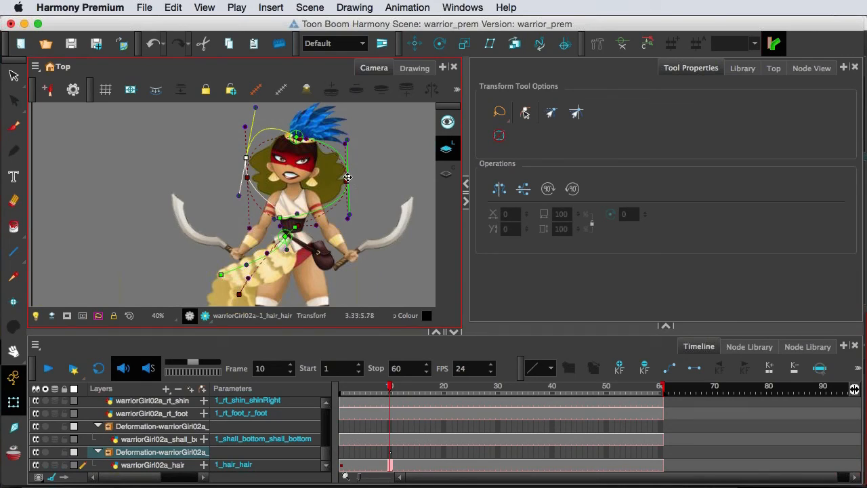
pyautogui.moveTo(345, 185); pyautogui.dragTo(345, 203)
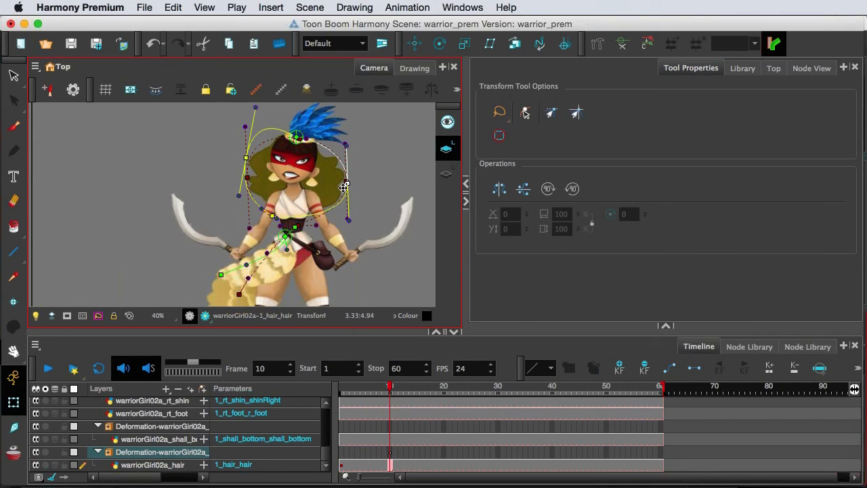
# At frame 1, set a starting pose for the hair envelope by slightly shifting its left and right side points, and scrub to check it.
pyautogui.click(392, 390)
pyautogui.moveTo(391, 390); pyautogui.dragTo(341, 391)
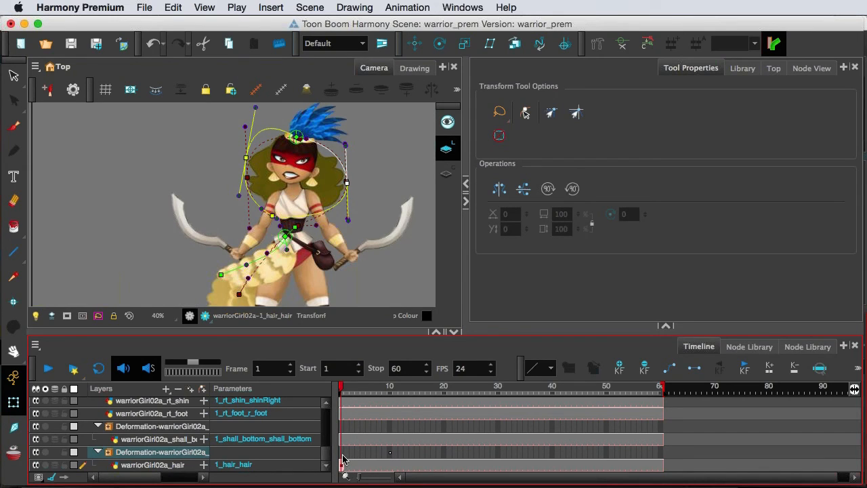
pyautogui.click(342, 454)
pyautogui.click(246, 165)
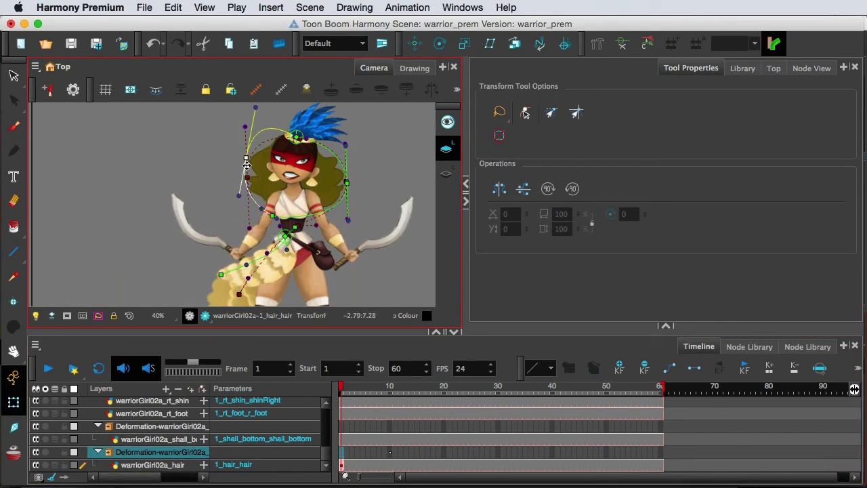
pyautogui.moveTo(246, 165); pyautogui.dragTo(248, 168)
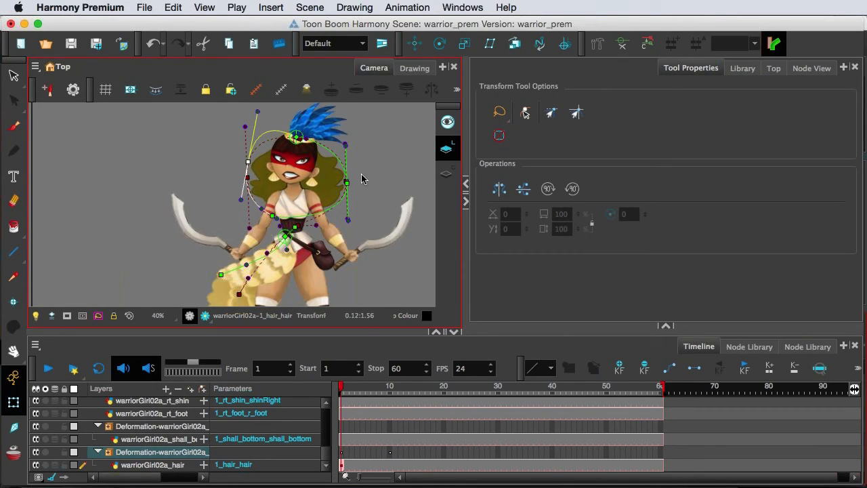
pyautogui.moveTo(349, 182); pyautogui.dragTo(351, 177)
pyautogui.click(341, 393)
pyautogui.moveTo(341, 389)
pyautogui.mouseDown()
pyautogui.moveTo(377, 391)
pyautogui.moveTo(325, 392)
pyautogui.mouseUp()
pyautogui.moveTo(381, 391); pyautogui.dragTo(319, 394)
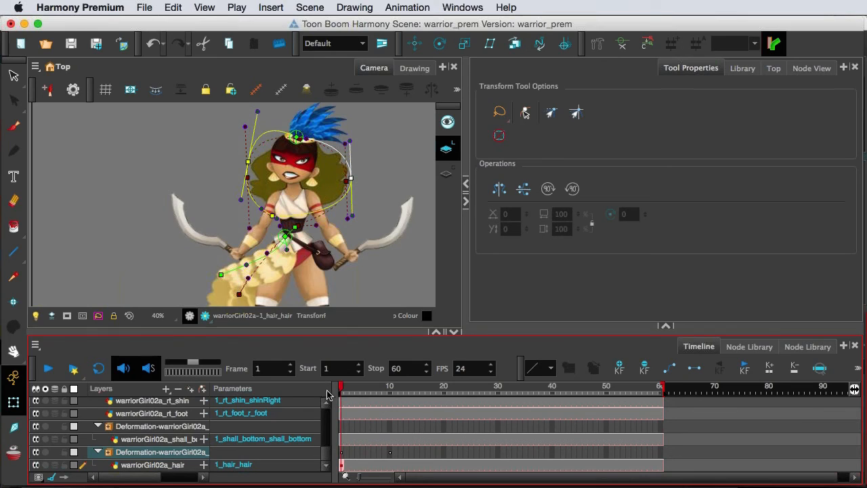
# Pull both side points of the hair envelope inward at frame 10, and return to frame 1.
pyautogui.moveTo(379, 391); pyautogui.dragTo(390, 392)
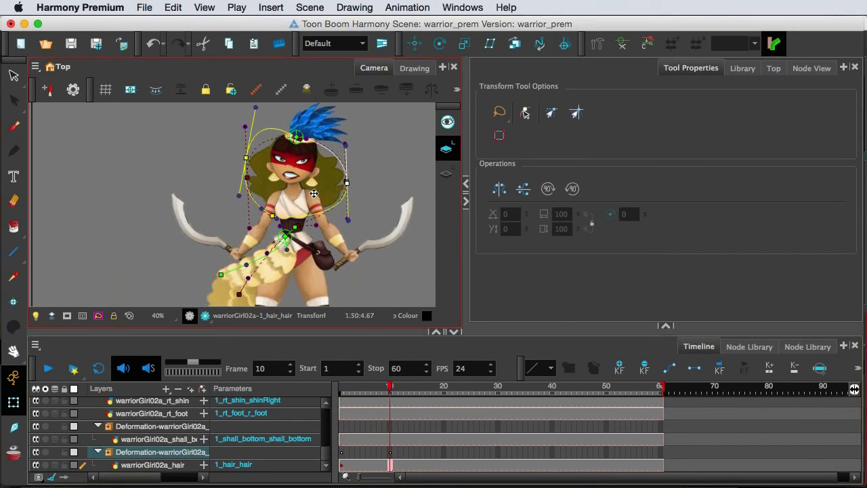
pyautogui.moveTo(345, 185)
pyautogui.mouseDown()
pyautogui.moveTo(331, 178)
pyautogui.moveTo(339, 183)
pyautogui.mouseUp()
pyautogui.moveTo(247, 159); pyautogui.dragTo(263, 158)
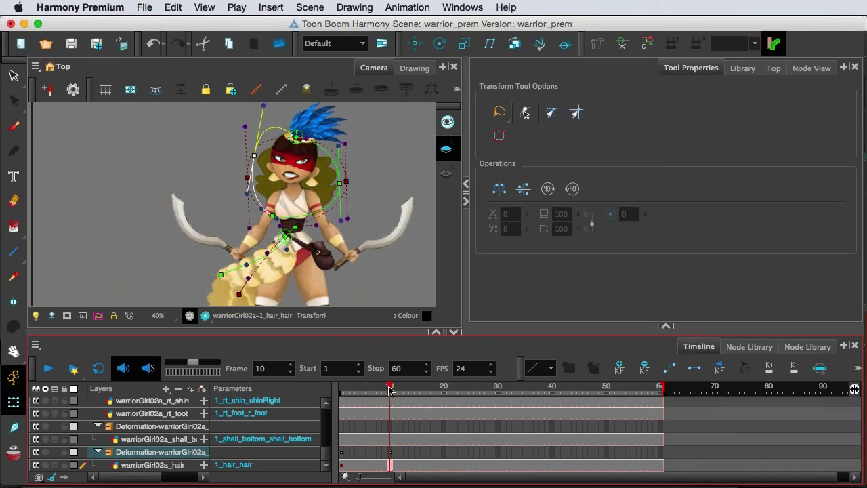
pyautogui.hotkey('shift', ',')
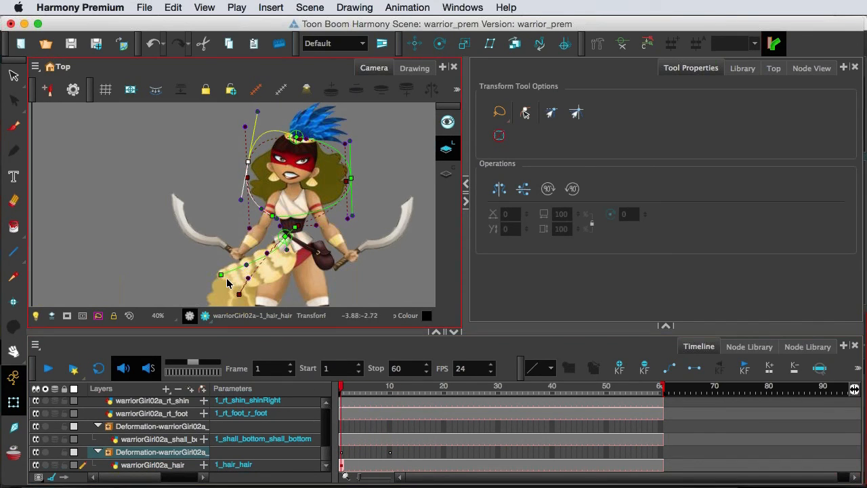
# Pose the top shawl at frame 1 by lowering its curve's end point slightly and nudging the curve's base point at the waist.
pyautogui.moveTo(222, 280); pyautogui.dragTo(227, 287)
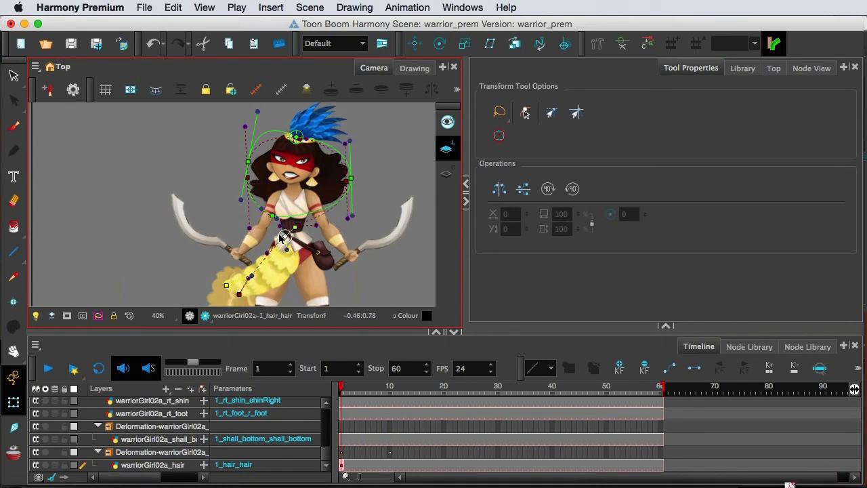
pyautogui.scroll(2, 285, 248)
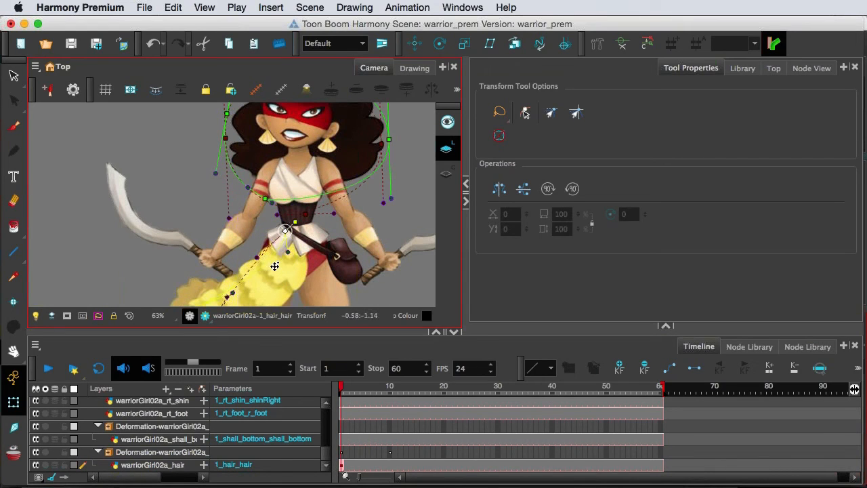
pyautogui.moveTo(274, 266); pyautogui.dragTo(295, 267)
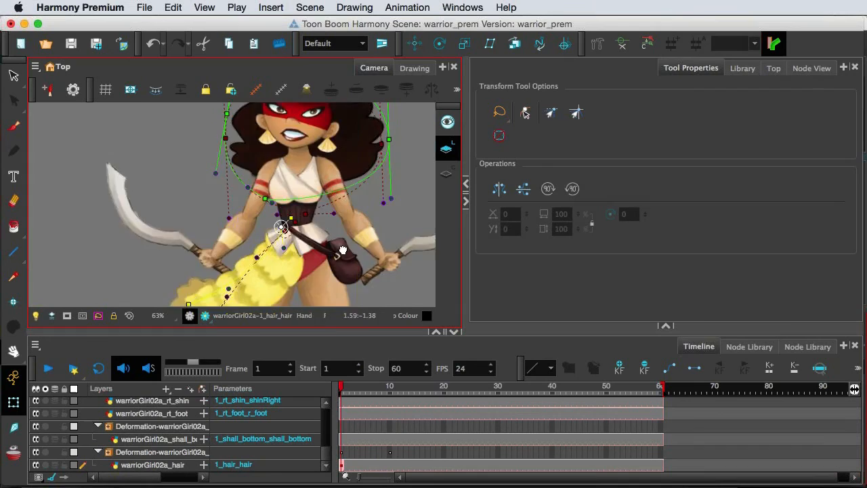
pyautogui.scroll(-3, 217, 237)
# Show only the bottom shawl's deformation controls and, at frame 1, swing its tip down toward the legs and adjust the curve handle.
pyautogui.click(221, 242)
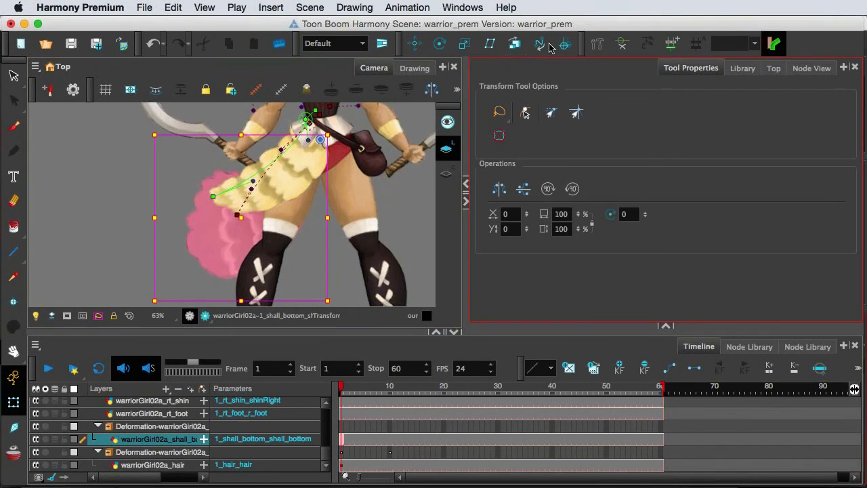
pyautogui.click(619, 45)
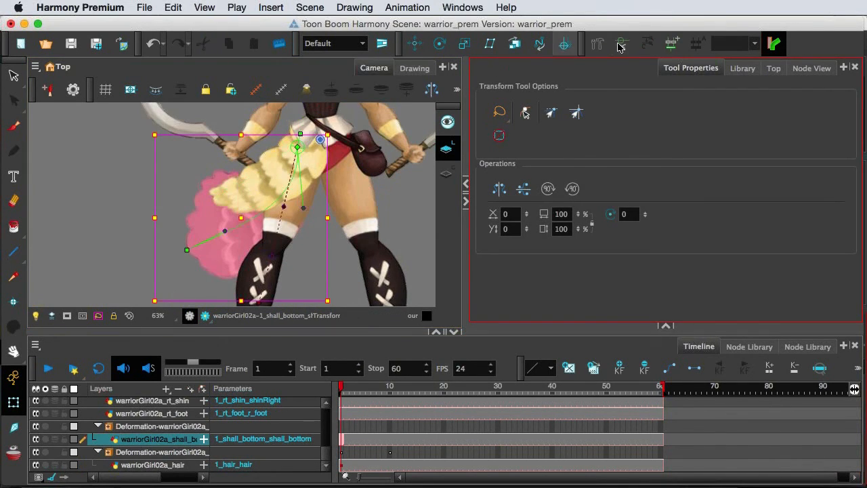
pyautogui.click(192, 249)
pyautogui.moveTo(193, 248)
pyautogui.mouseDown()
pyautogui.moveTo(200, 280)
pyautogui.moveTo(212, 288)
pyautogui.mouseUp()
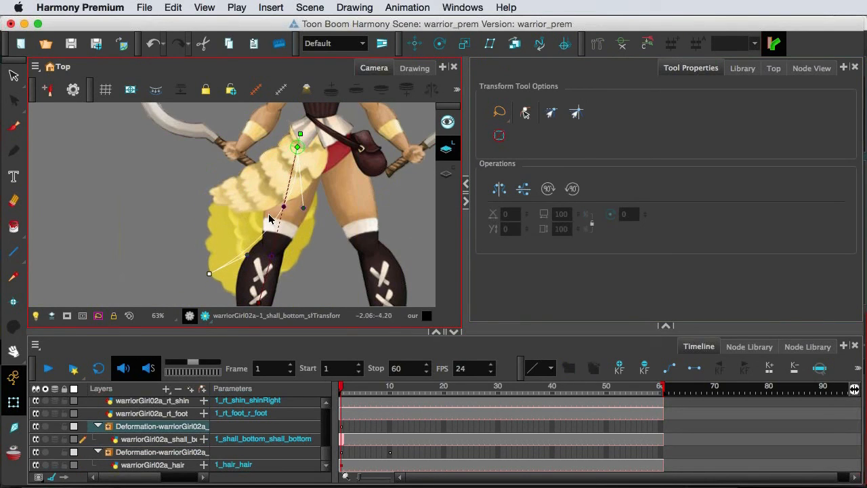
pyautogui.moveTo(249, 257)
pyautogui.mouseDown()
pyautogui.moveTo(261, 246)
pyautogui.moveTo(265, 258)
pyautogui.mouseUp()
# At frame 10, adjust the bottom shawl's curve handle and swing its tip up and outward from the legs.
pyautogui.click(382, 393)
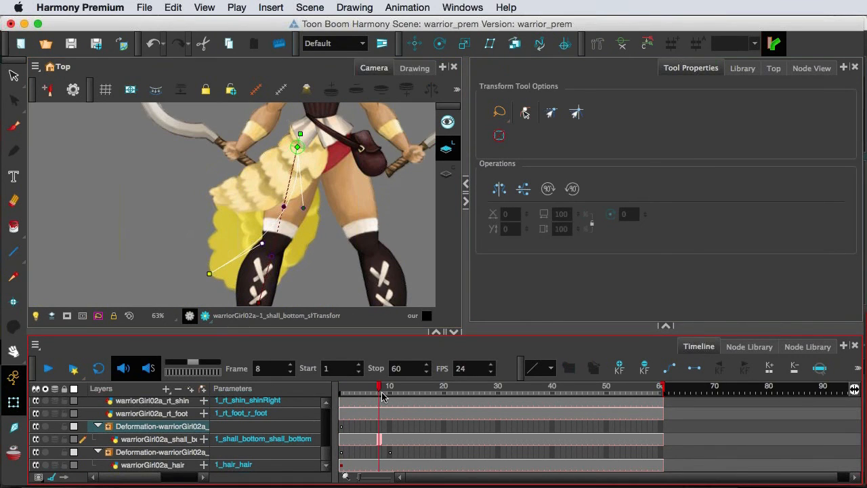
pyautogui.moveTo(382, 395); pyautogui.dragTo(385, 387)
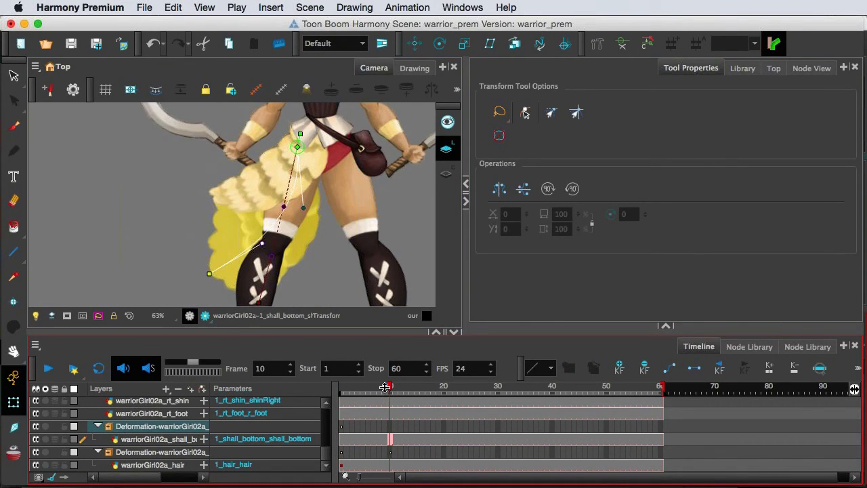
pyautogui.click(263, 187)
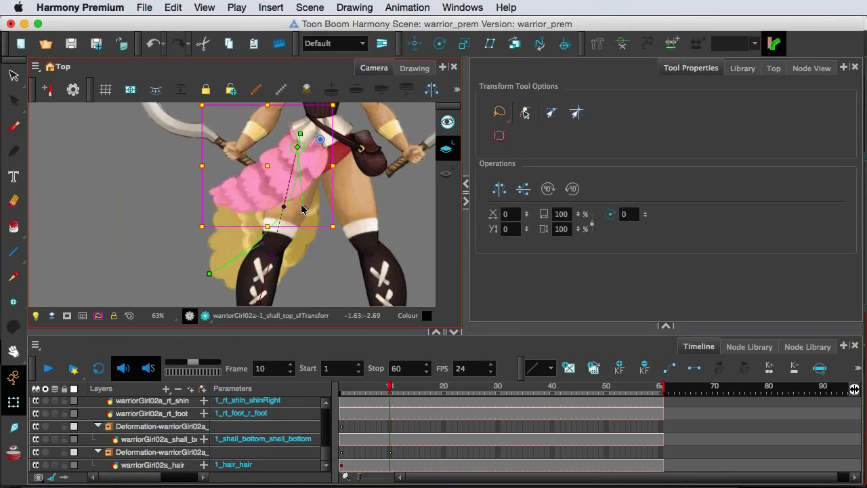
pyautogui.click(263, 248)
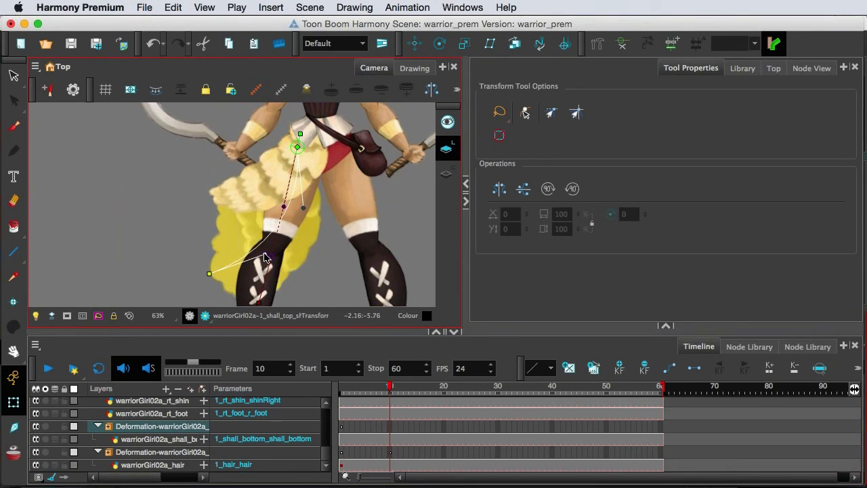
pyautogui.moveTo(208, 274); pyautogui.dragTo(181, 234)
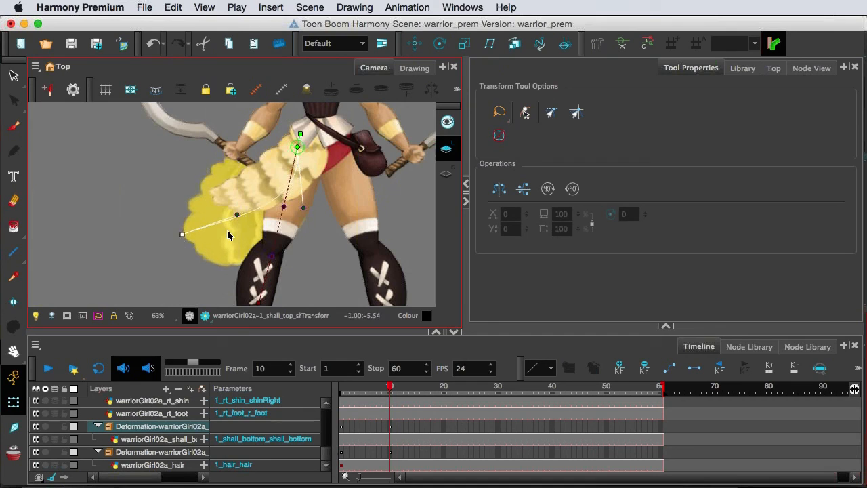
# Show only the top shawl's deformation controls, raise its tip at frame 10, and return to frame 1.
pyautogui.click(274, 190)
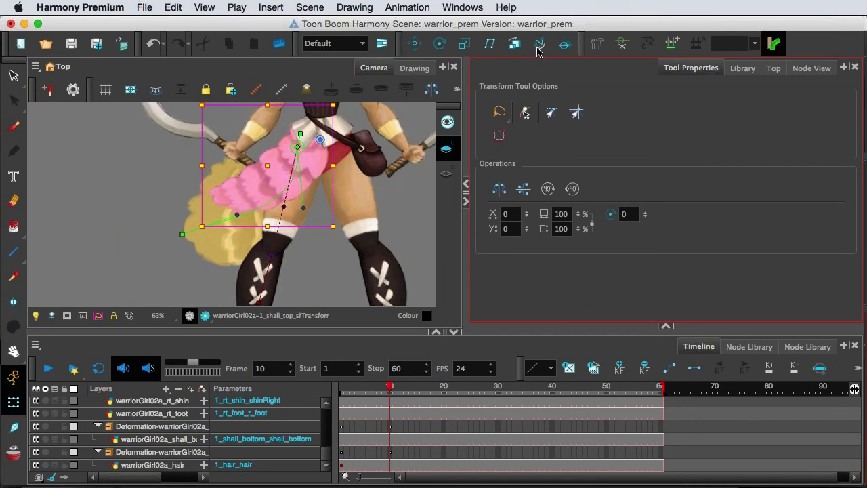
pyautogui.click(576, 46)
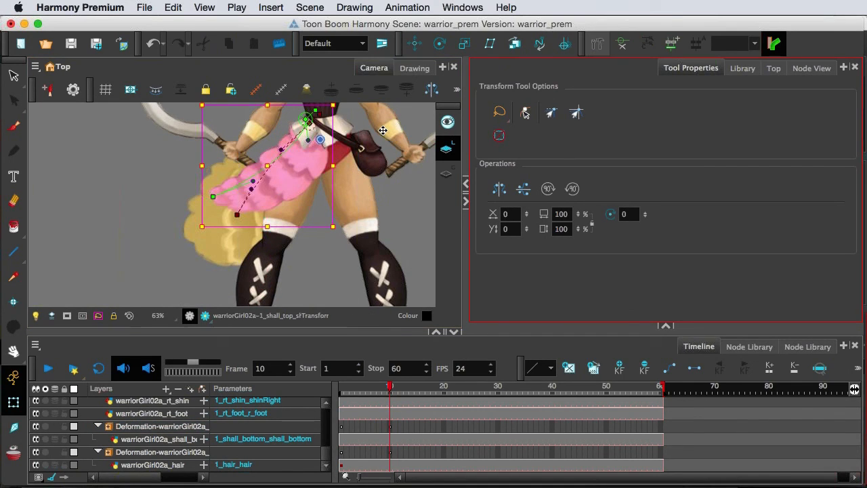
pyautogui.moveTo(214, 196); pyautogui.dragTo(220, 153)
pyautogui.moveTo(390, 385); pyautogui.dragTo(335, 396)
pyautogui.scroll(-4, 214, 230)
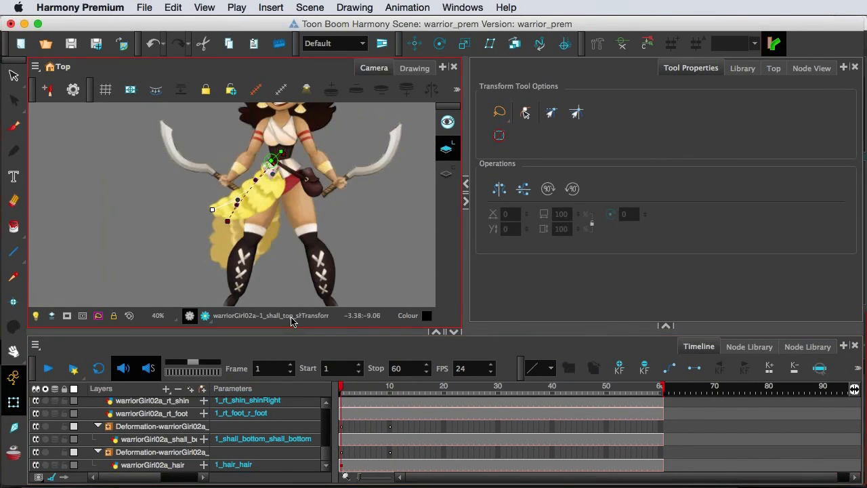
# Show only the right arm's deformation bones and, at frame 1, rotate the forearm and the upper arm outward.
pyautogui.click(269, 182)
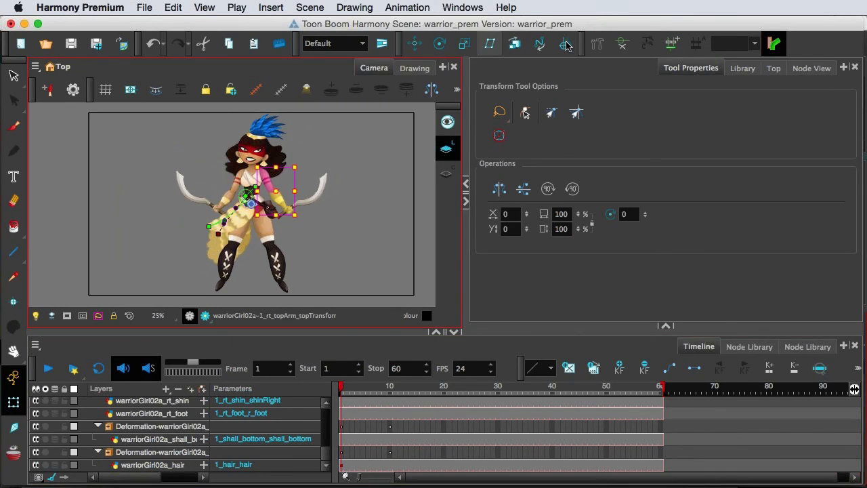
pyautogui.click(614, 47)
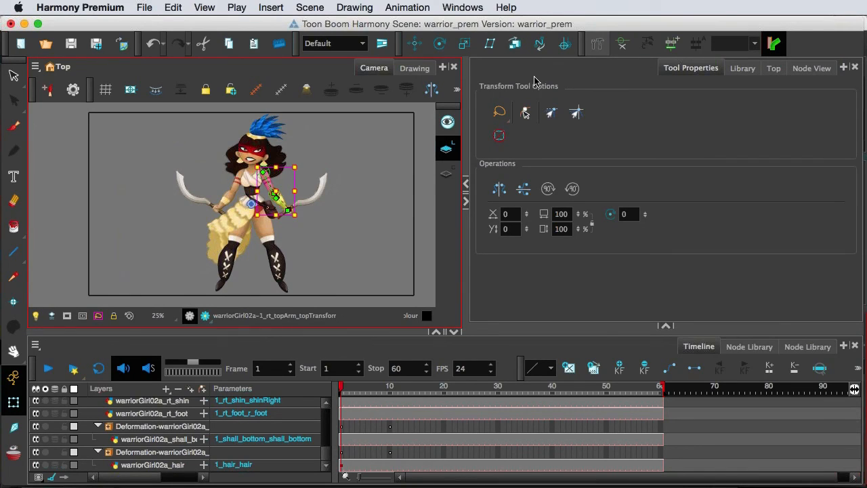
pyautogui.click(287, 216)
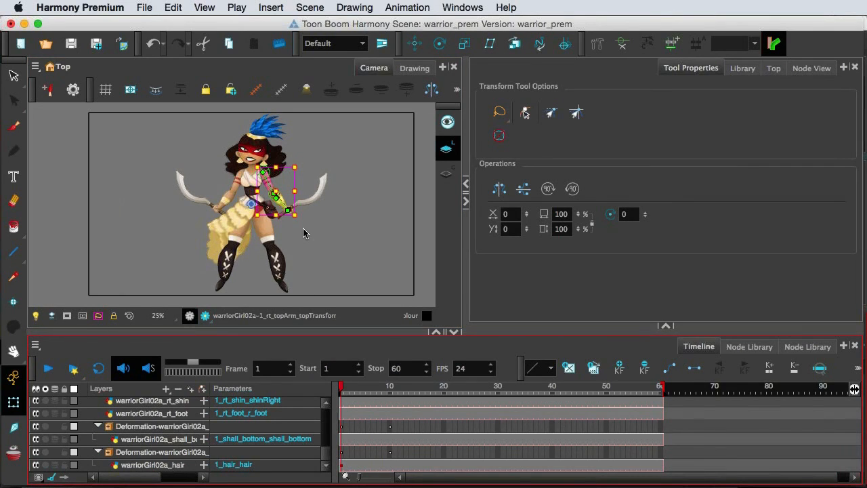
pyautogui.scroll(1, 288, 200)
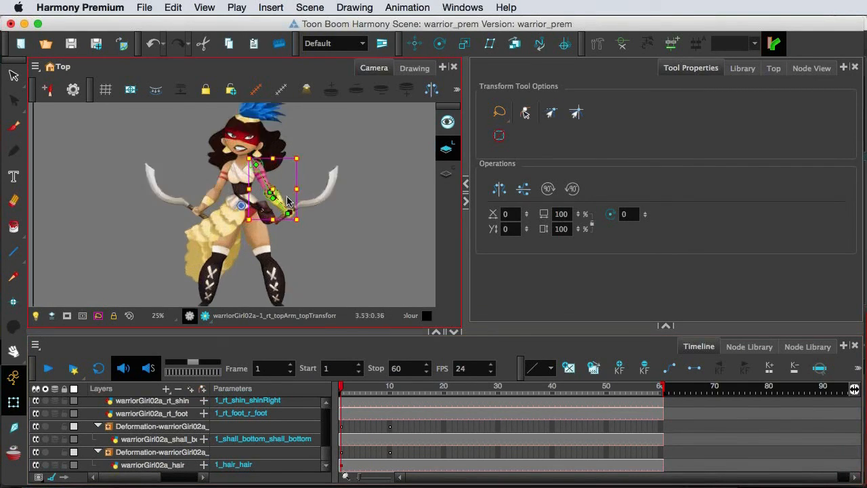
pyautogui.scroll(2, 287, 200)
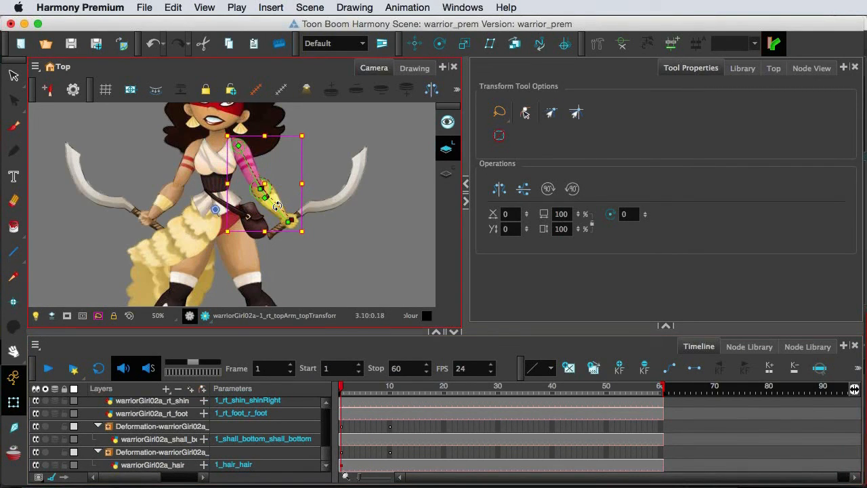
pyautogui.moveTo(275, 206); pyautogui.dragTo(290, 204)
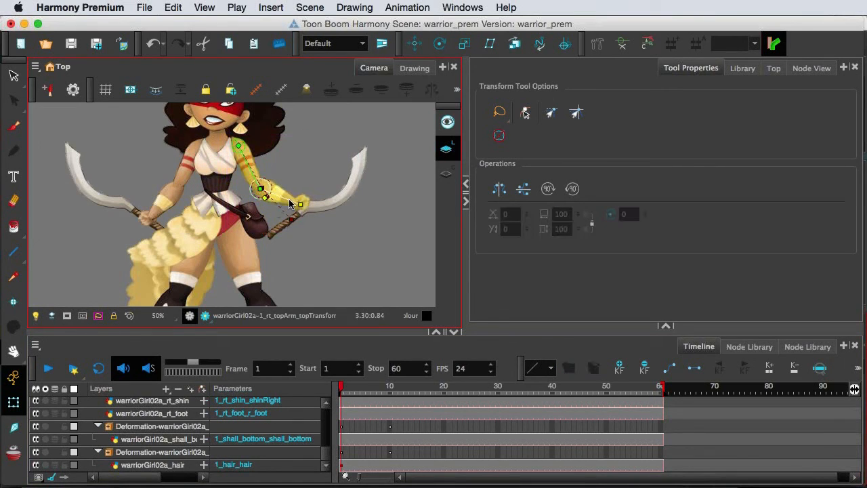
pyautogui.moveTo(250, 161); pyautogui.dragTo(260, 154)
# Rotate the right forearm down at frame 10 so the hand meets the sword's grip area.
pyautogui.click(362, 394)
pyautogui.press('.')
pyautogui.moveTo(363, 394); pyautogui.dragTo(390, 394)
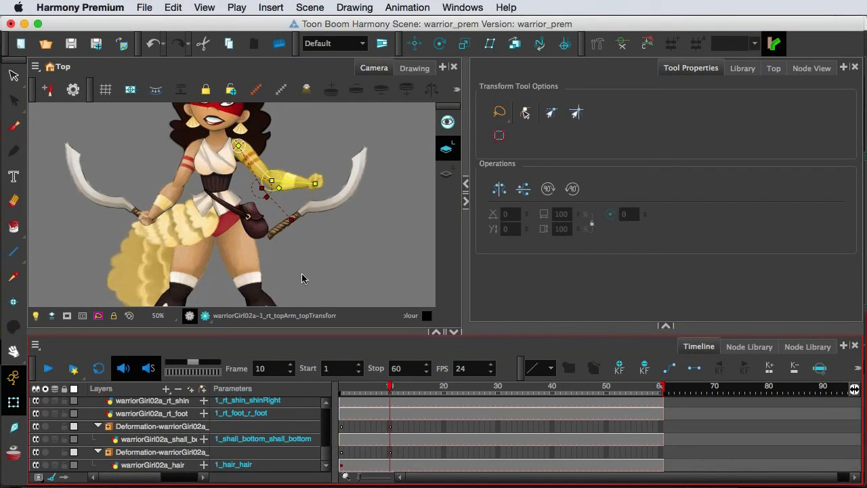
pyautogui.click(261, 174)
pyautogui.moveTo(294, 181); pyautogui.dragTo(308, 210)
# Select the right hand's layer and enlarge the timeline so the full layer list shows both hands and swords.
pyautogui.click(345, 435)
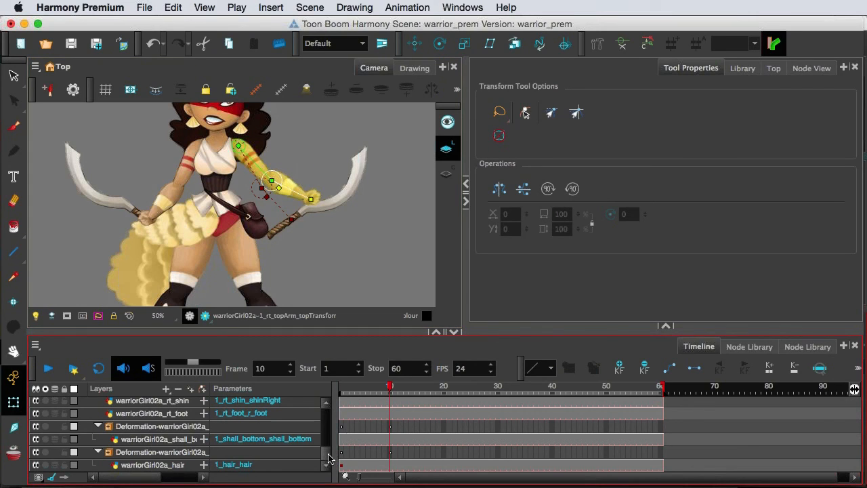
pyautogui.scroll(5, 327, 441)
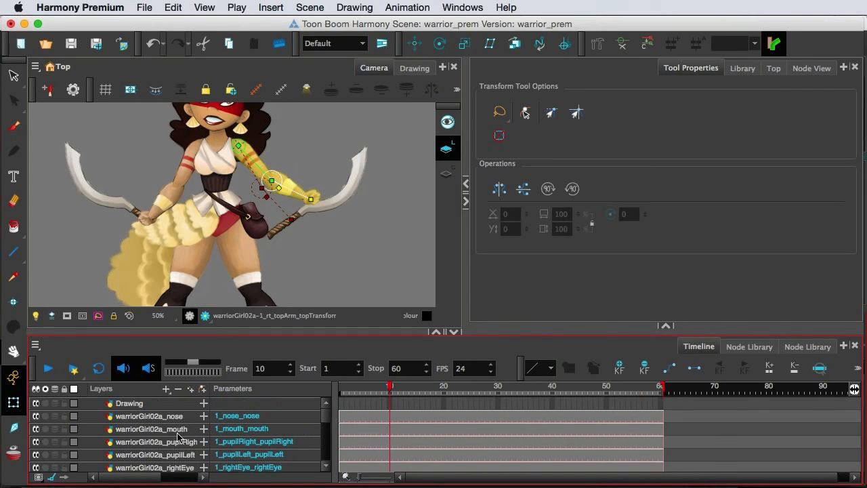
pyautogui.scroll(-4, 179, 437)
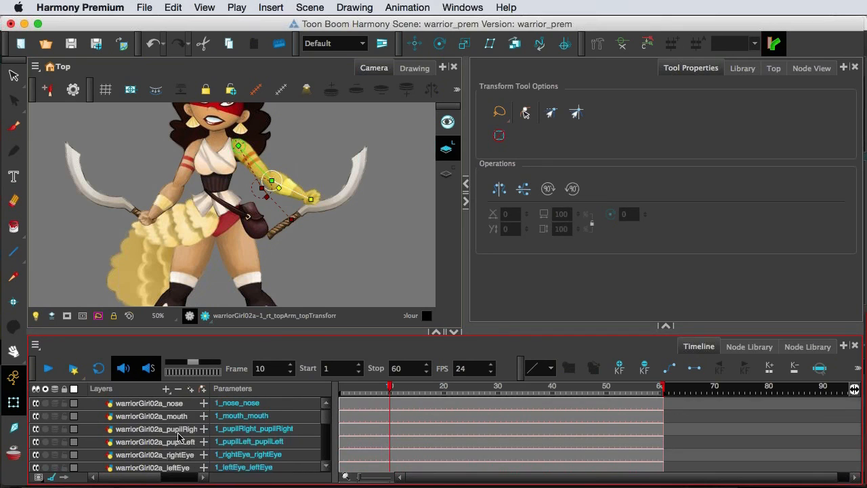
pyautogui.click(346, 207)
pyautogui.moveTo(327, 423); pyautogui.dragTo(331, 455)
pyautogui.click(312, 198)
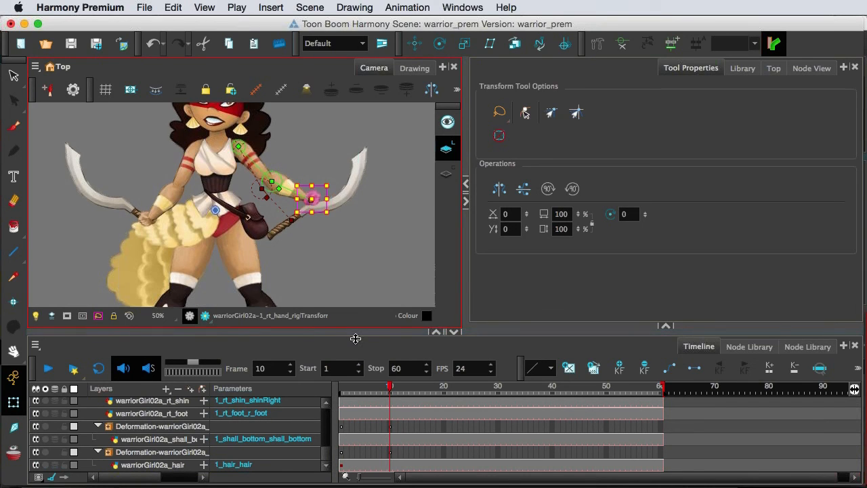
pyautogui.moveTo(355, 338); pyautogui.dragTo(360, 349)
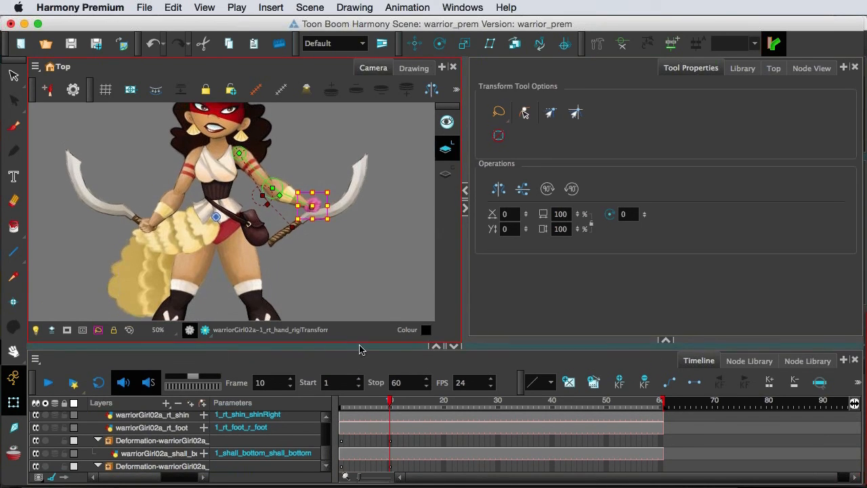
pyautogui.click(394, 349)
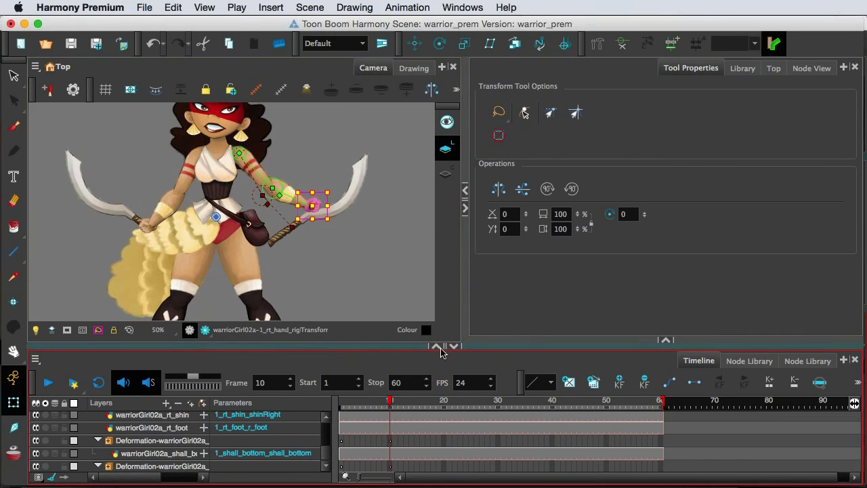
pyautogui.click(437, 346)
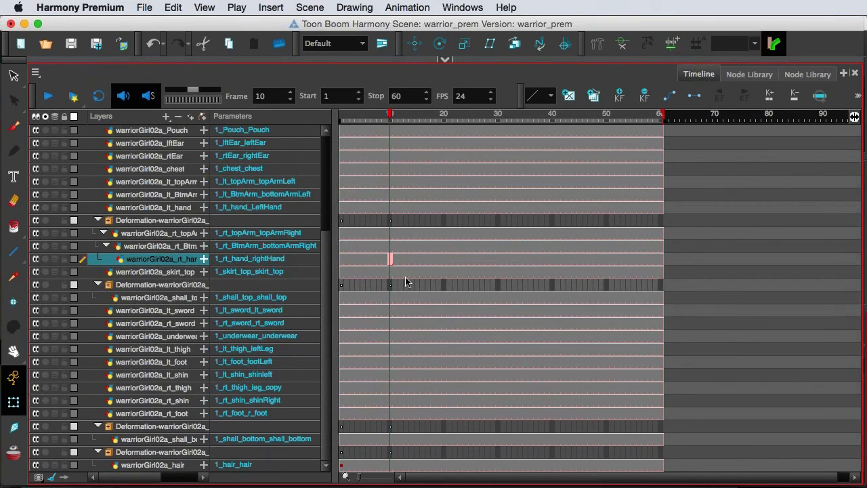
pyautogui.click(441, 61)
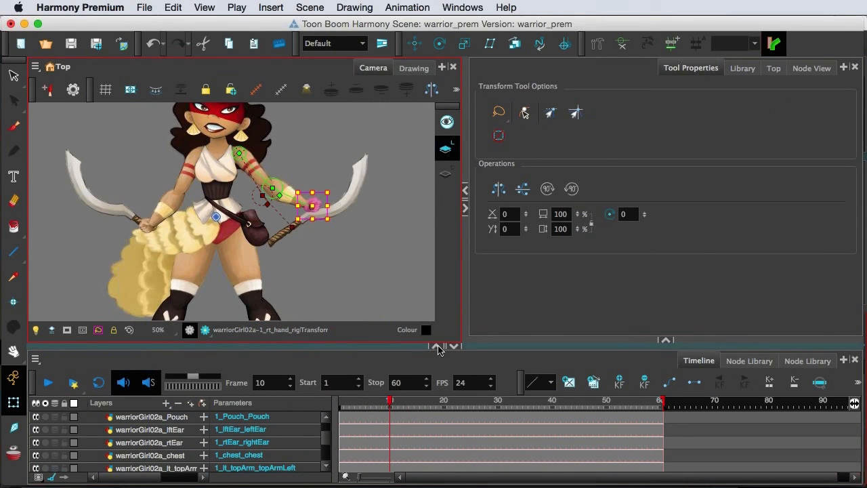
pyautogui.click(436, 347)
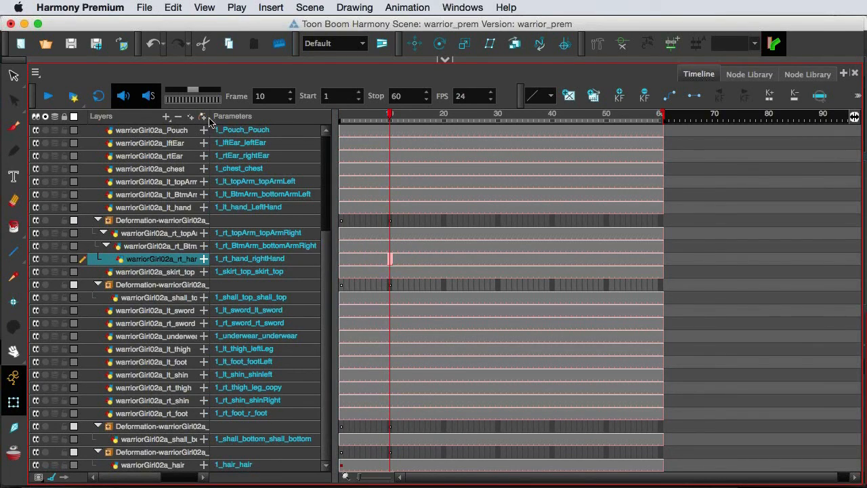
# Parent the warriorGirl02a_rt_sword layer under the right hand's layer in the arm's deformation hierarchy.
pyautogui.click(173, 312)
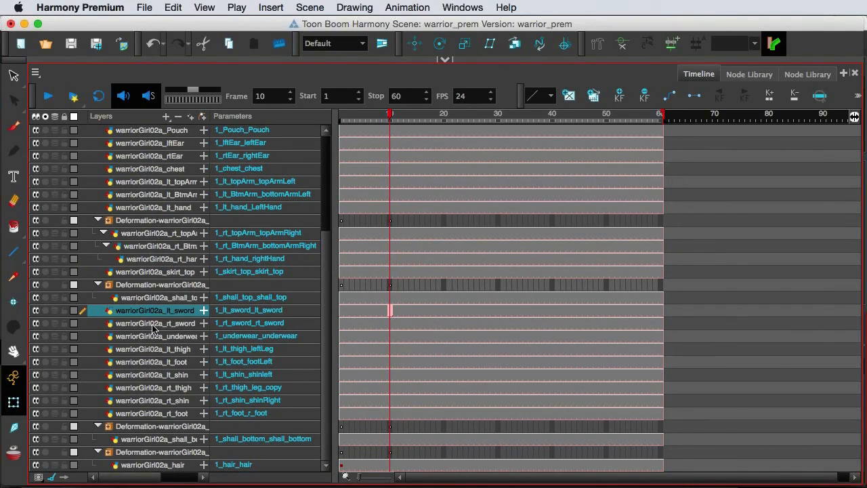
pyautogui.click(153, 325)
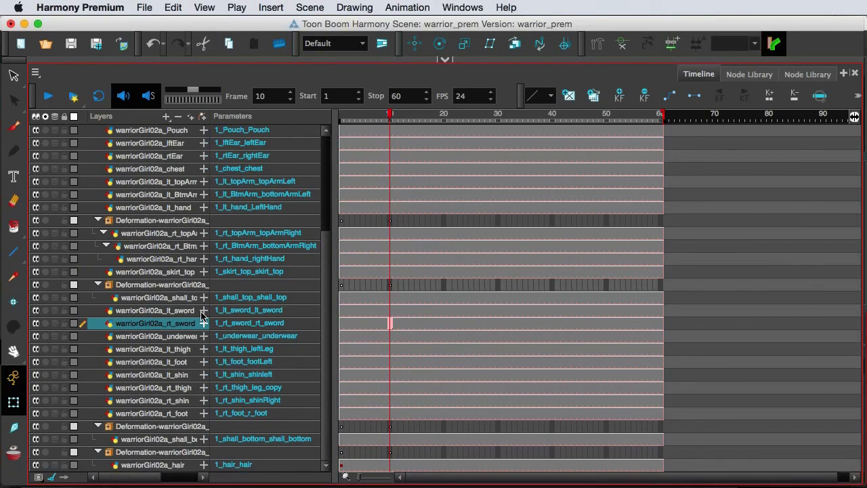
pyautogui.click(448, 61)
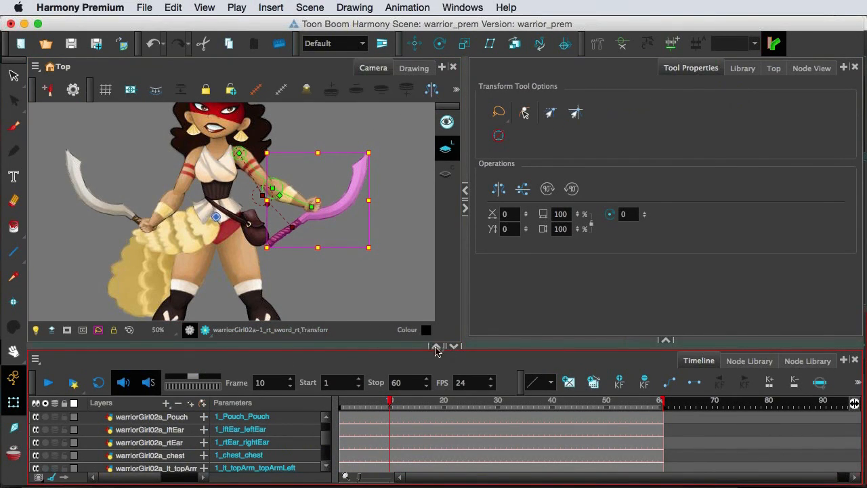
pyautogui.click(436, 347)
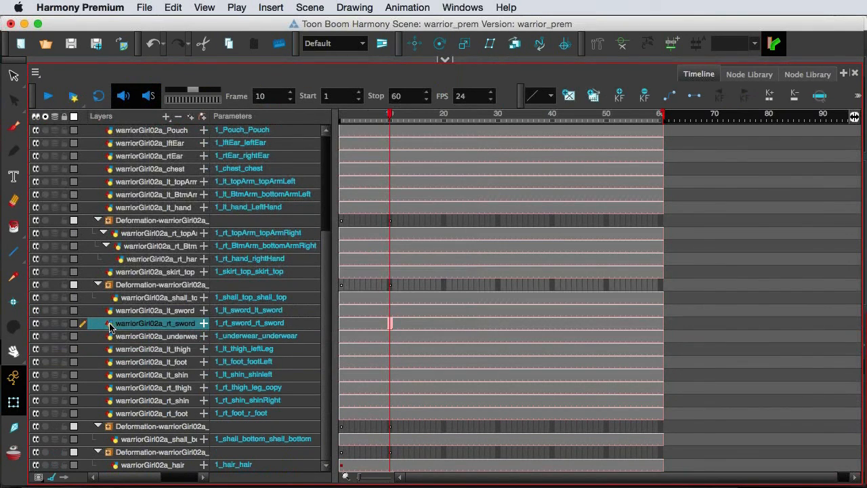
pyautogui.moveTo(114, 310); pyautogui.dragTo(140, 267)
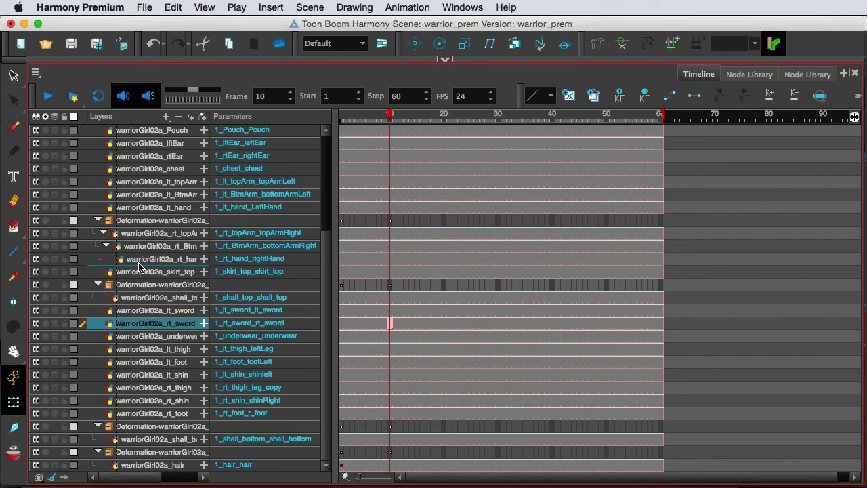
pyautogui.moveTo(139, 266); pyautogui.dragTo(124, 265)
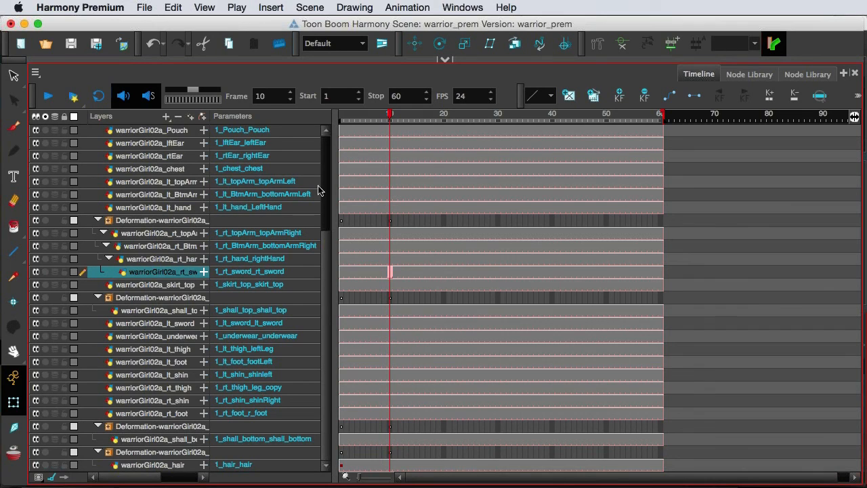
# Bring back the camera view and rotate the right forearm up at frame 10 with the sword attached to the hand.
pyautogui.click(167, 259)
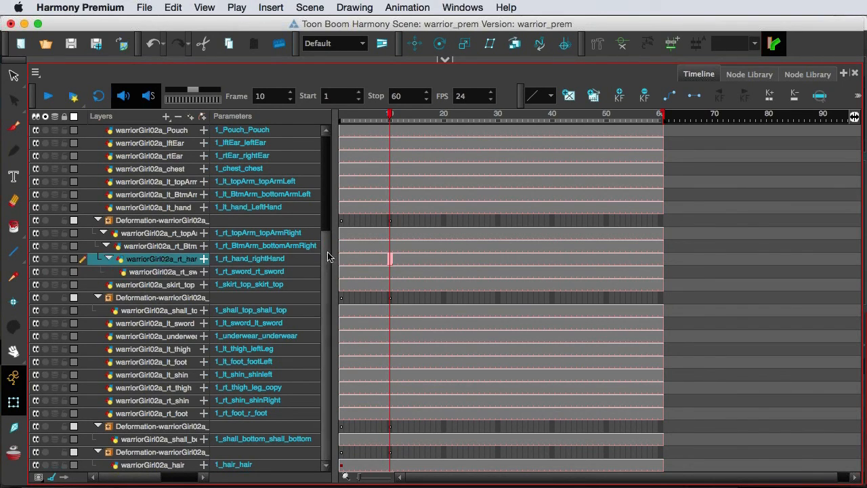
pyautogui.moveTo(327, 182); pyautogui.dragTo(302, 113)
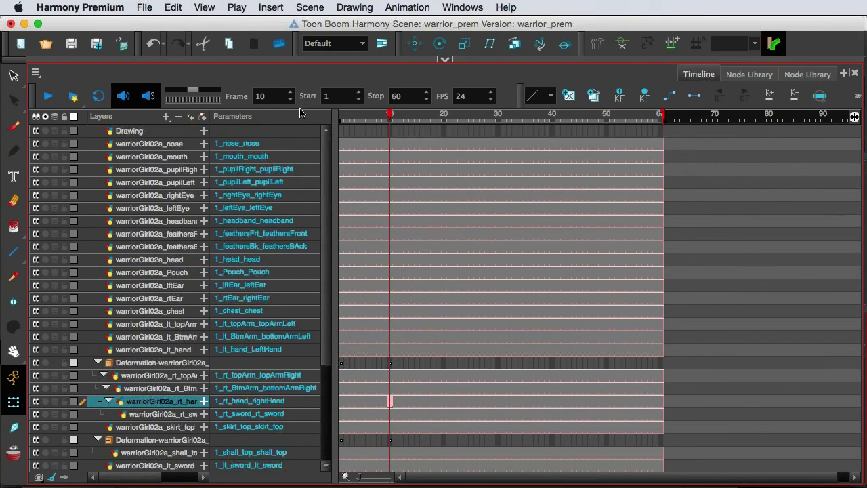
pyautogui.click(446, 60)
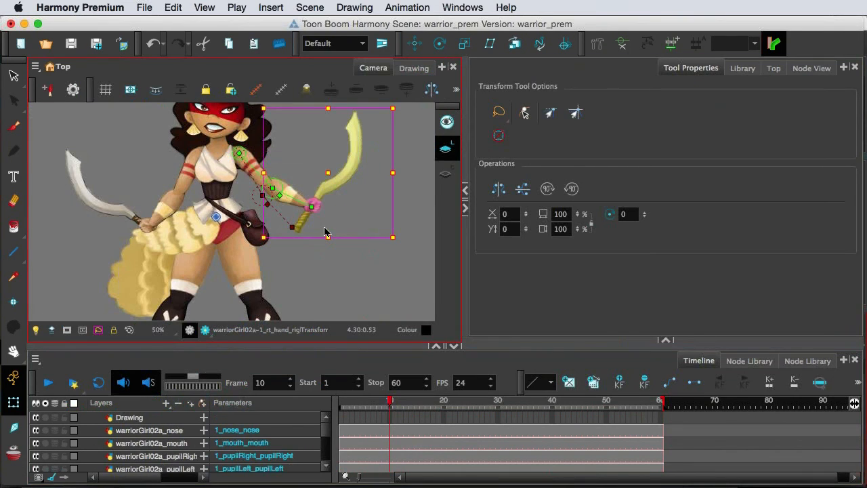
pyautogui.moveTo(292, 196); pyautogui.dragTo(296, 187)
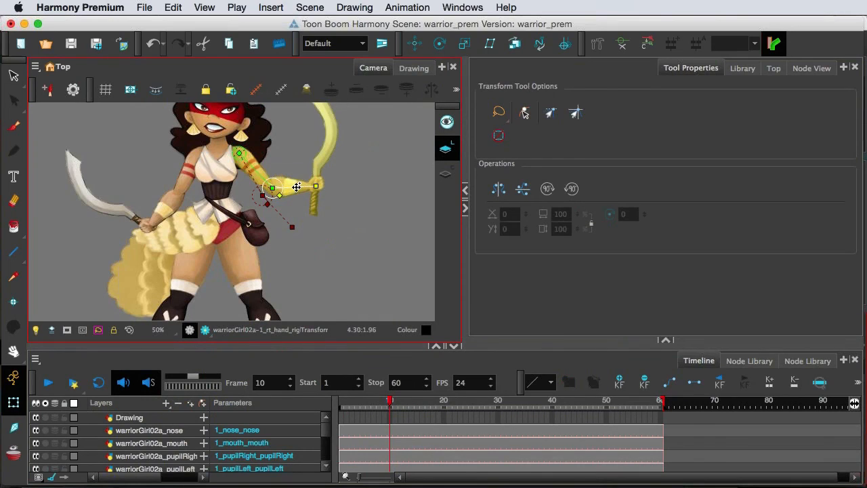
# At frame 1, rotate the right forearm slightly upward so the sword swings up toward the head.
pyautogui.click(380, 400)
pyautogui.moveTo(350, 405); pyautogui.dragTo(326, 404)
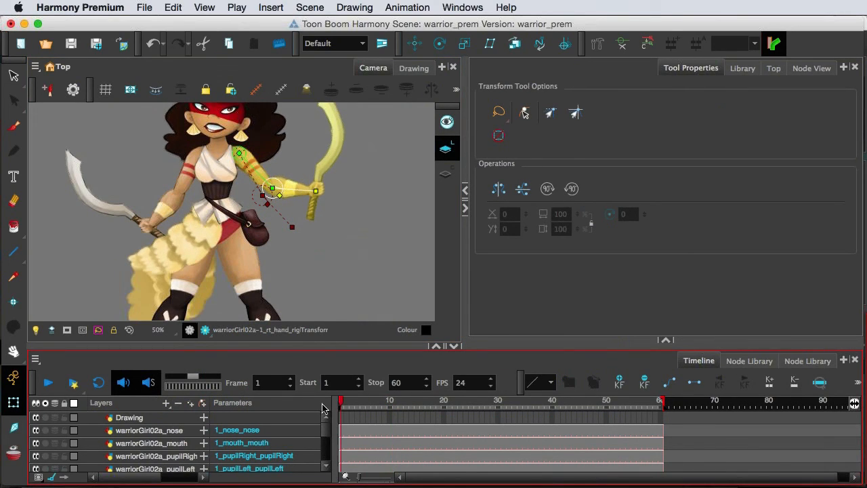
pyautogui.click(296, 185)
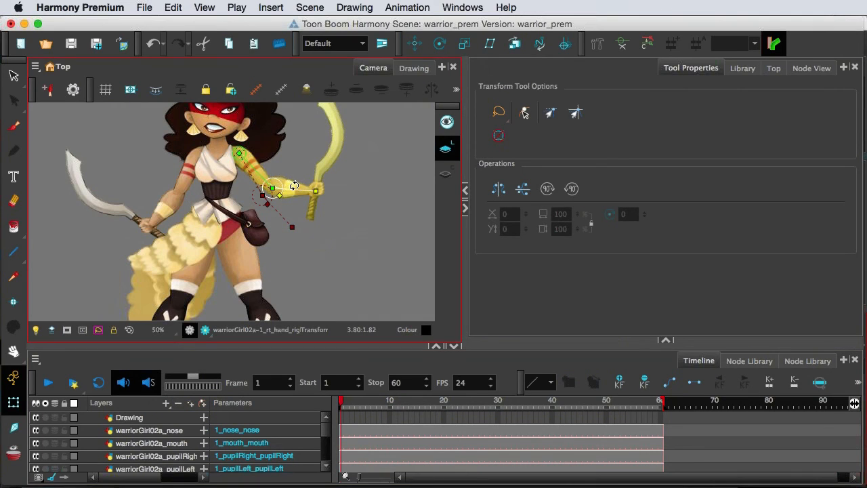
pyautogui.moveTo(297, 186); pyautogui.dragTo(332, 311)
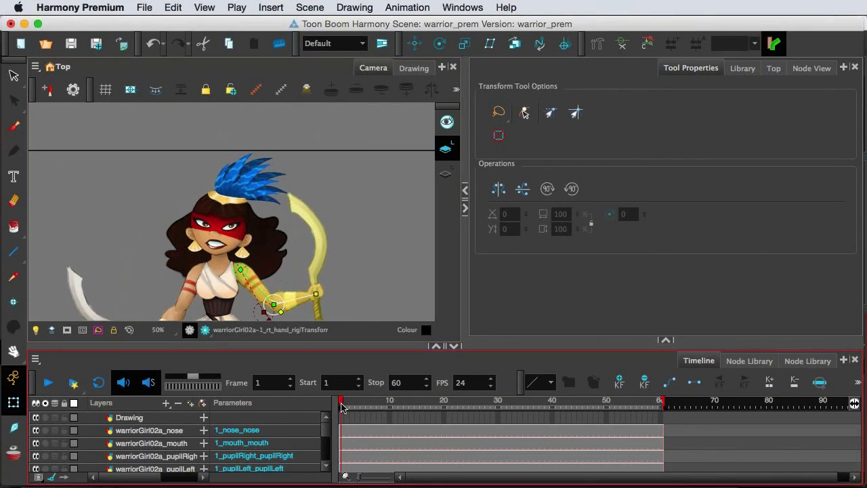
# At frame 15, rotate the right forearm and upper arm down toward the body, and scrub through the swing.
pyautogui.moveTo(342, 405); pyautogui.dragTo(384, 408)
pyautogui.click(418, 423)
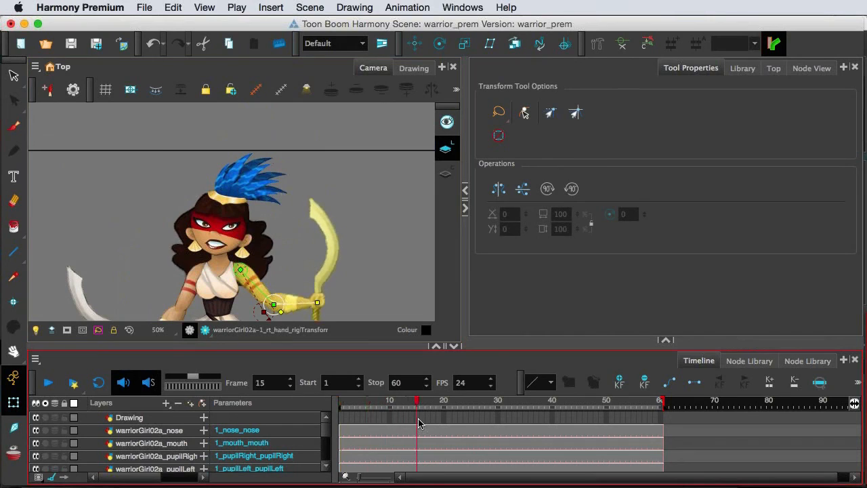
pyautogui.scroll(-5, 377, 230)
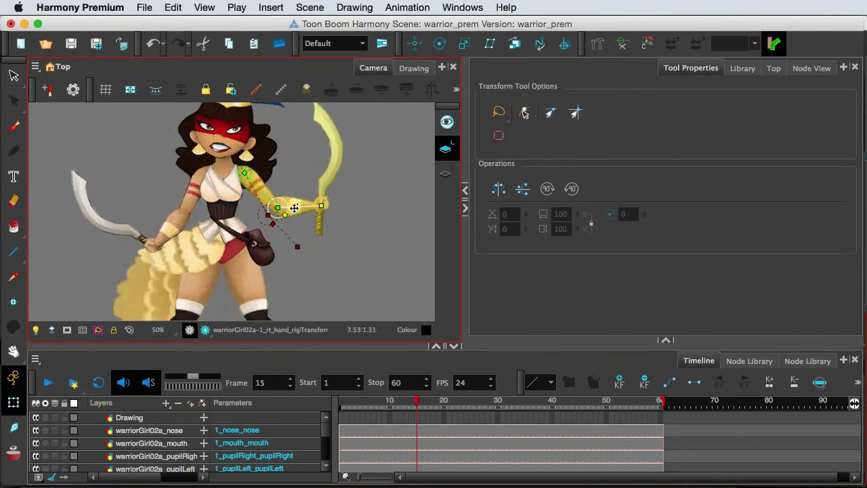
pyautogui.moveTo(294, 209); pyautogui.dragTo(296, 218)
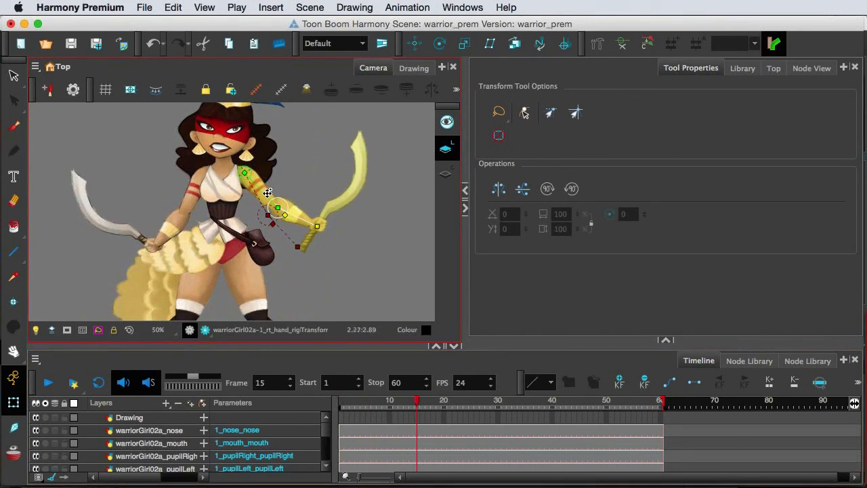
pyautogui.moveTo(267, 193); pyautogui.dragTo(293, 216)
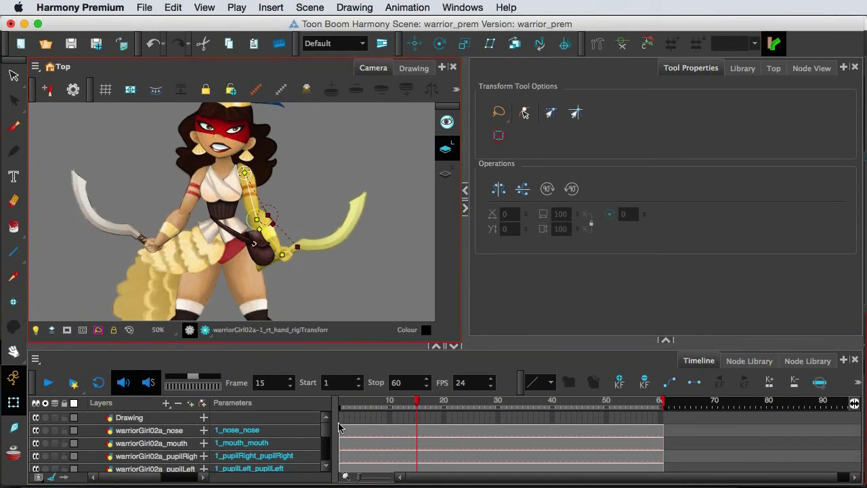
pyautogui.moveTo(402, 406); pyautogui.dragTo(433, 406)
pyautogui.moveTo(336, 413); pyautogui.dragTo(422, 406)
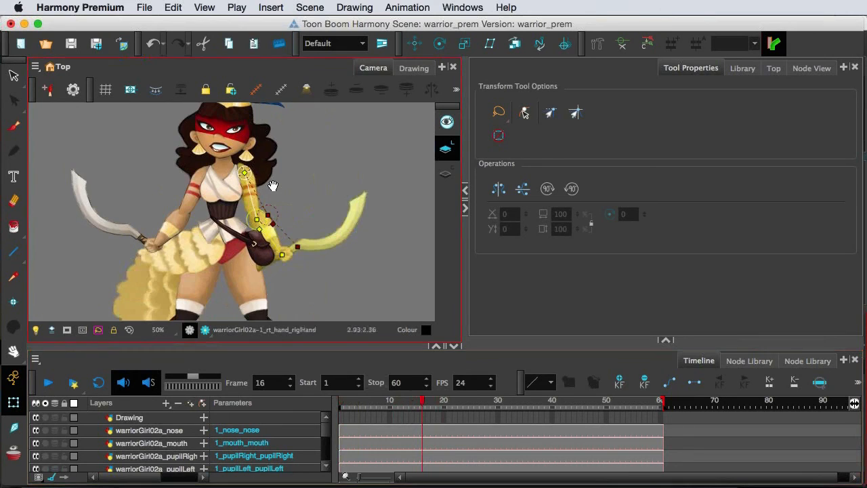
# At frame 1, use the Rigging tool to move the right upper arm's root joint up toward the shoulder, then return to the Transform tool.
pyautogui.moveTo(273, 190); pyautogui.dragTo(323, 264)
pyautogui.scroll(1, 318, 252)
pyautogui.scroll(4, 319, 252)
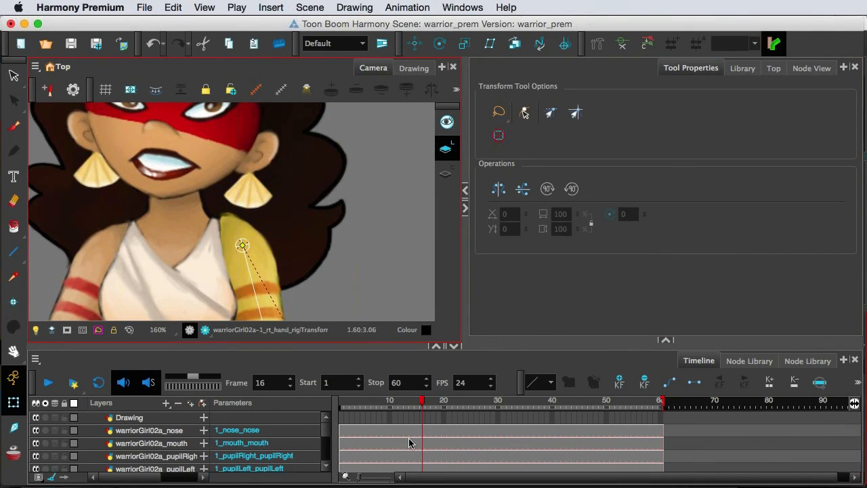
pyautogui.moveTo(426, 401); pyautogui.dragTo(340, 405)
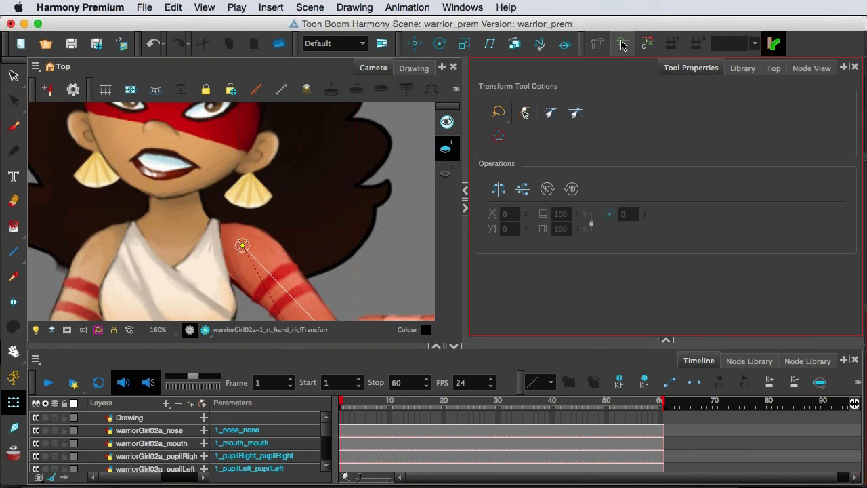
pyautogui.click(596, 43)
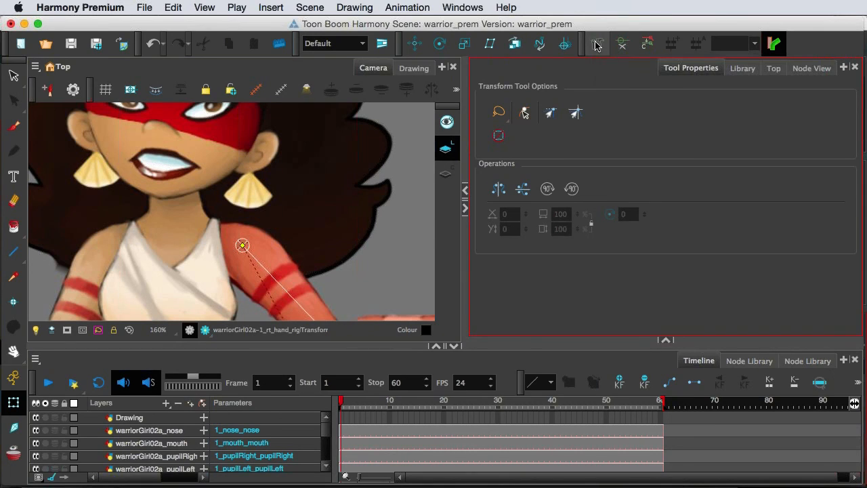
pyautogui.click(241, 244)
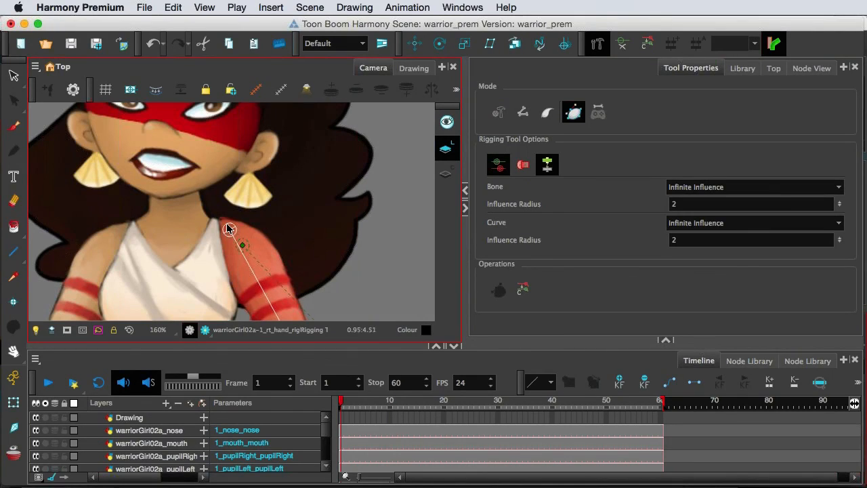
pyautogui.scroll(-2, 320, 212)
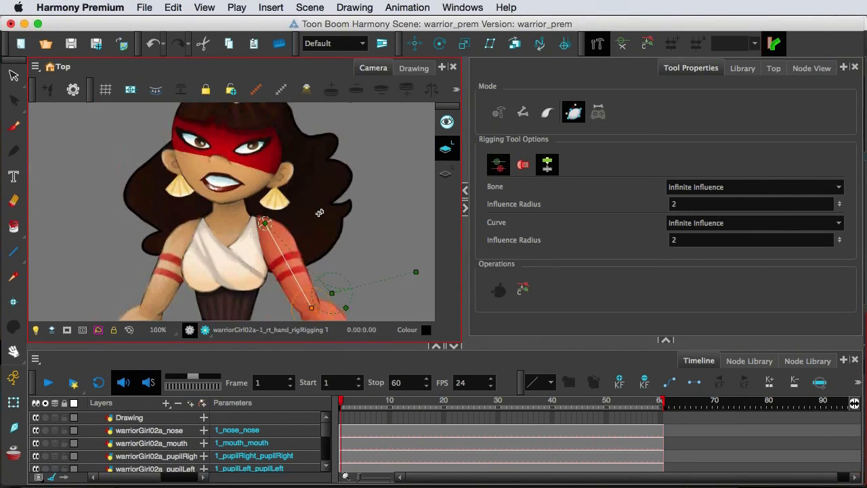
pyautogui.scroll(-4, 320, 213)
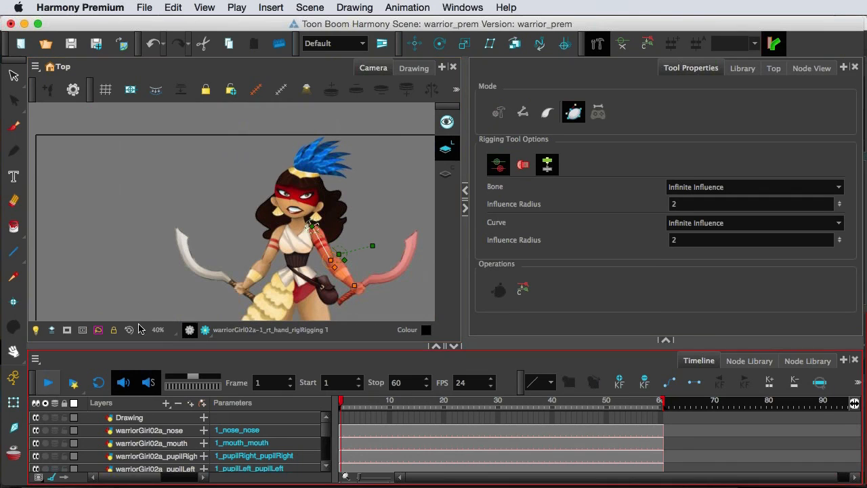
pyautogui.click(13, 402)
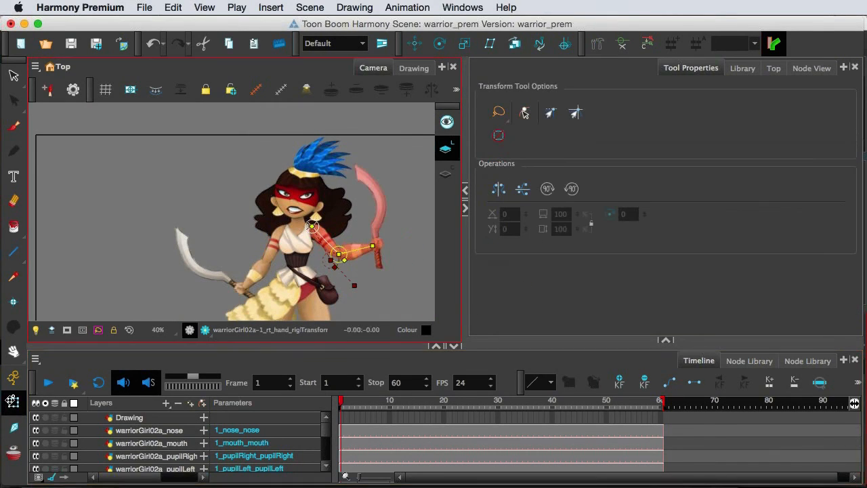
pyautogui.scroll(4, 321, 240)
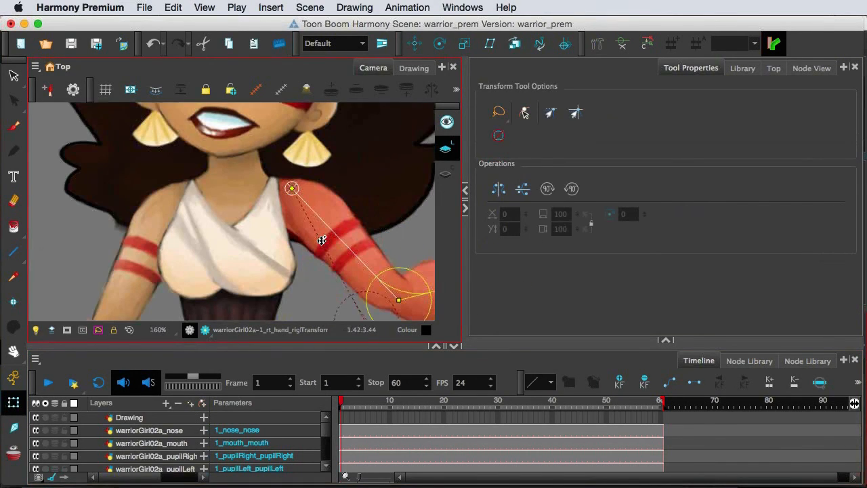
pyautogui.scroll(-6, 321, 241)
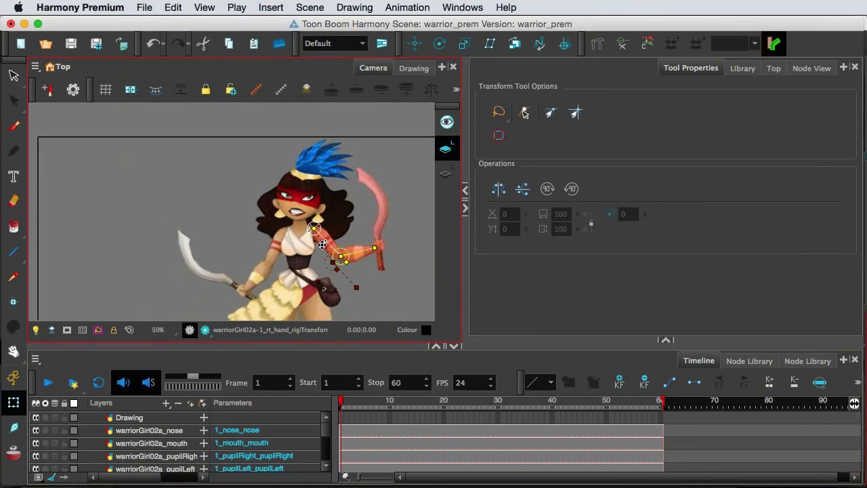
pyautogui.scroll(-1, 396, 214)
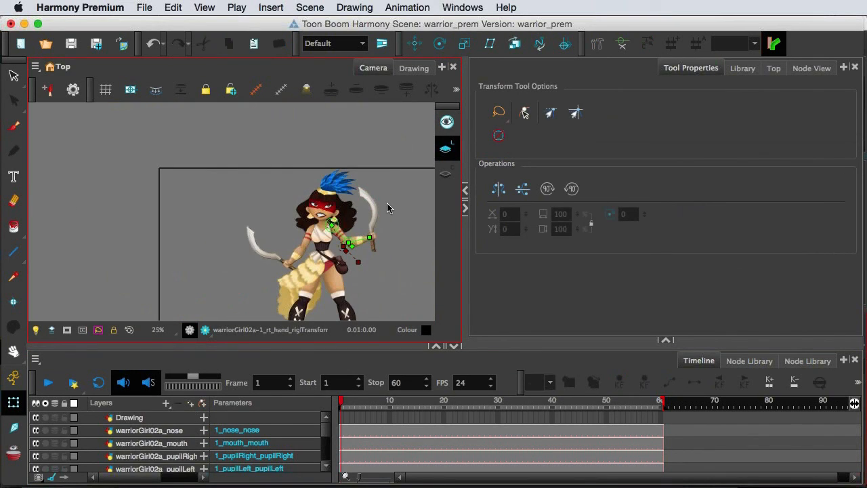
pyautogui.scroll(2, 387, 203)
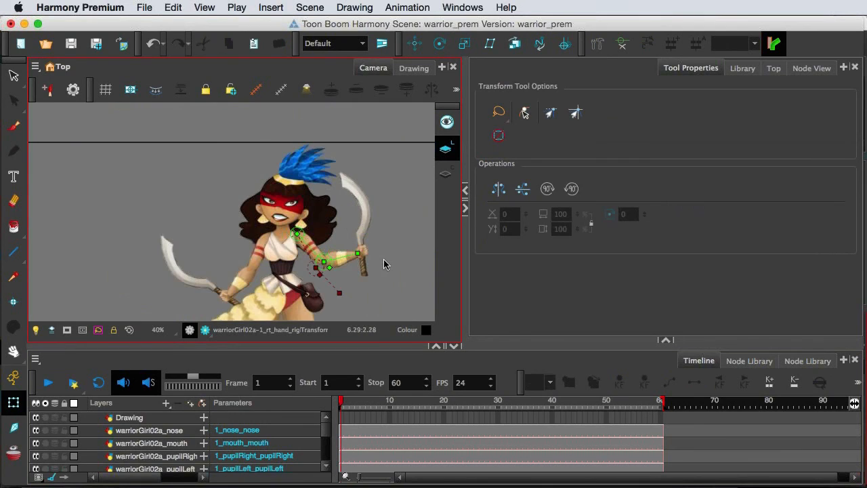
pyautogui.moveTo(384, 264); pyautogui.dragTo(386, 198)
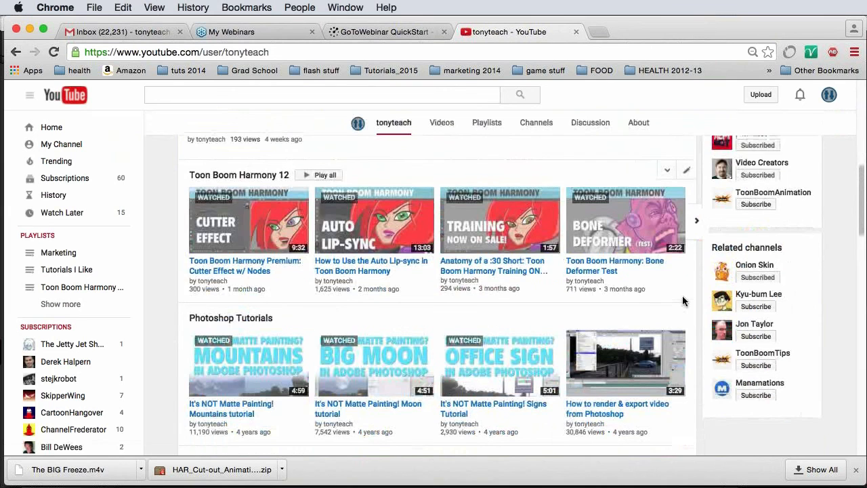
# In Chrome, view the banner area of the tonyteach YouTube channel page and hide the site's navigation sidebar.
pyautogui.scroll(10, 677, 302)
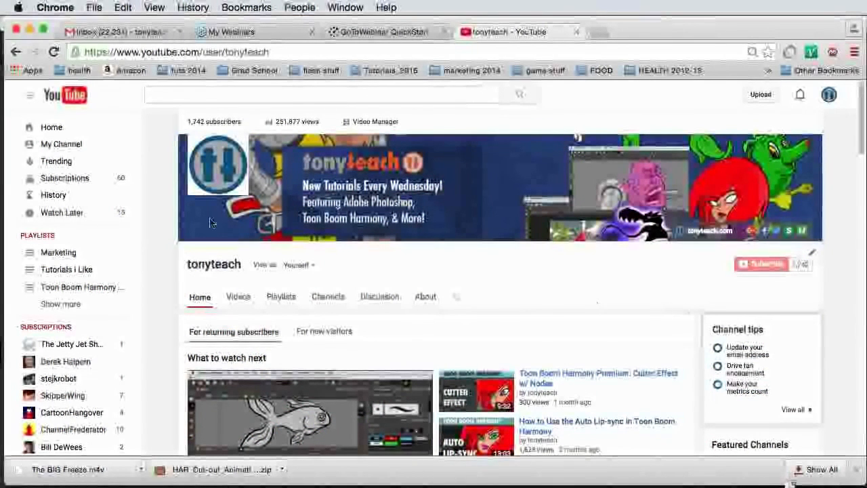
pyautogui.click(31, 99)
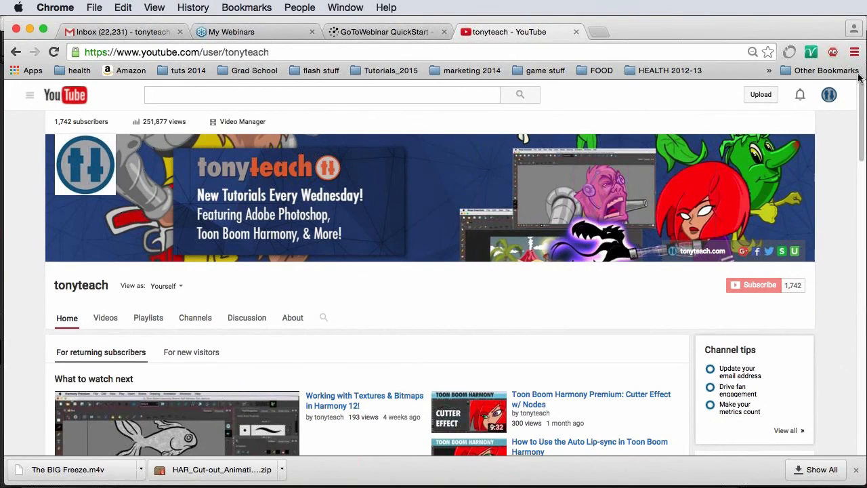
pyautogui.click(859, 37)
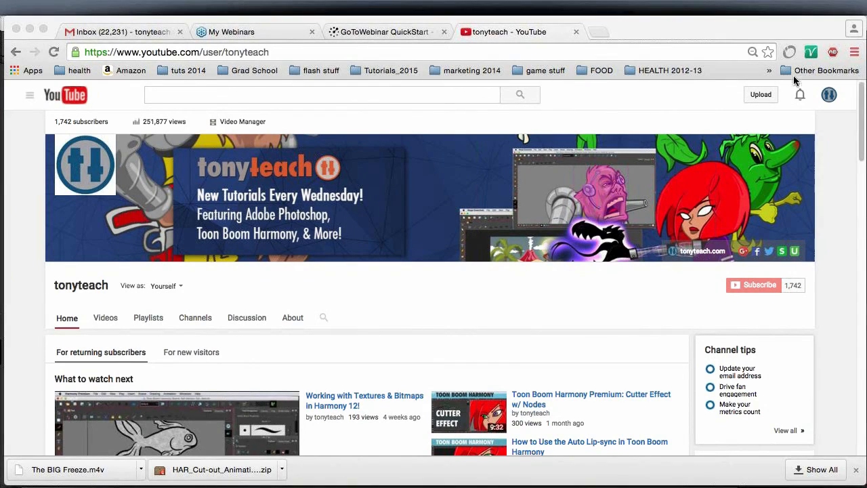